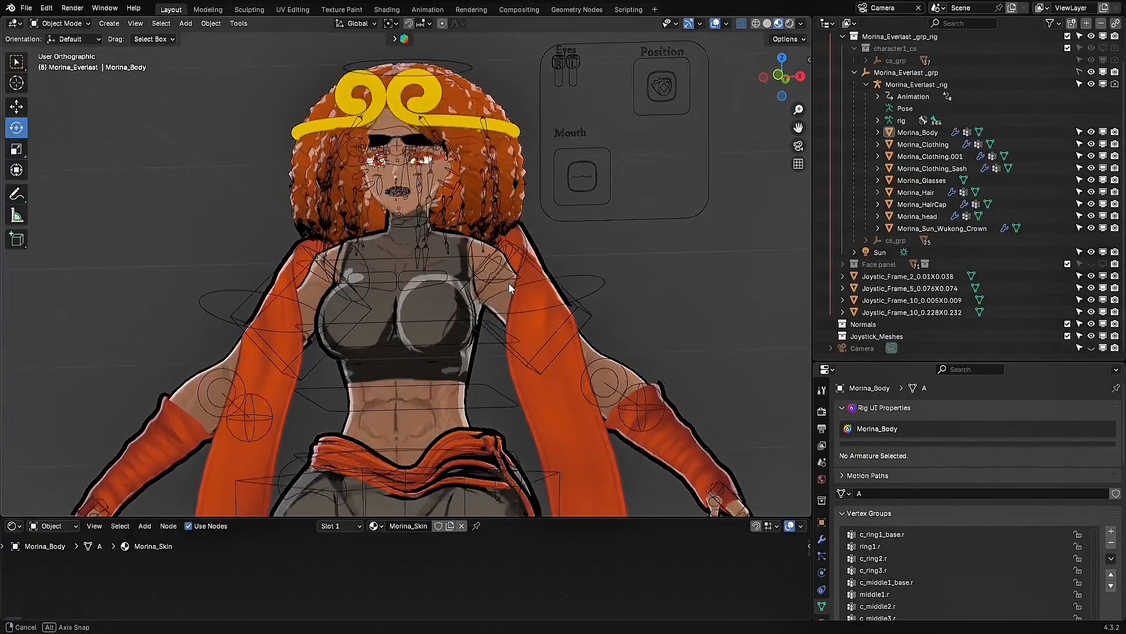
Step: Hide the viewport overlays and examine the shaded character's face, torso and clothing
click(715, 23)
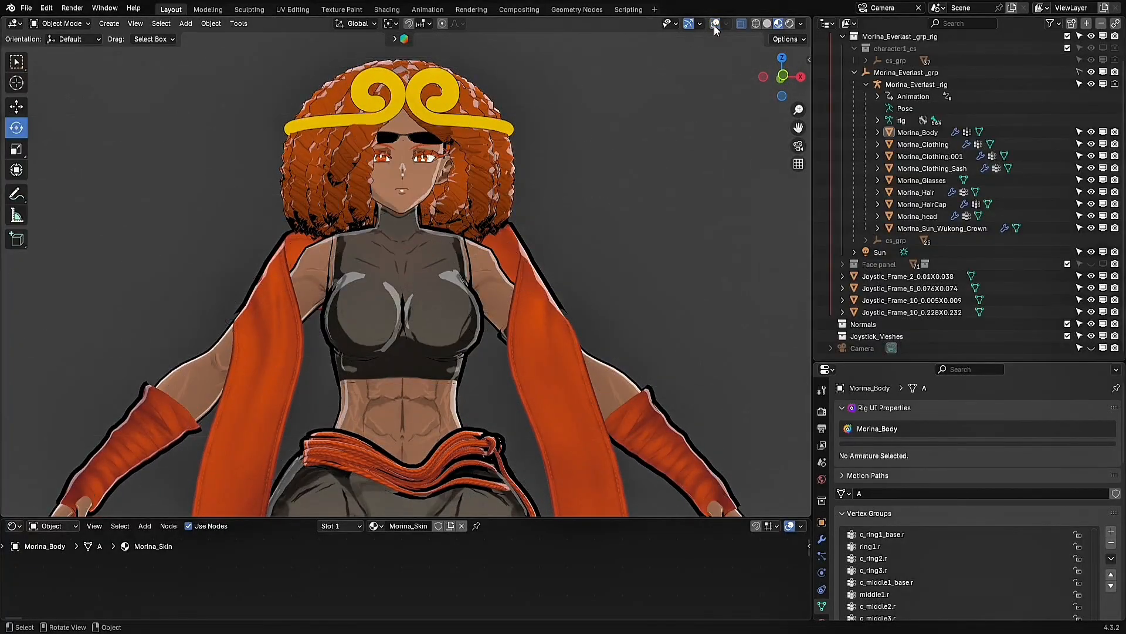
middle_drag(463, 211, 502, 187)
scroll(501, 214, up, 4)
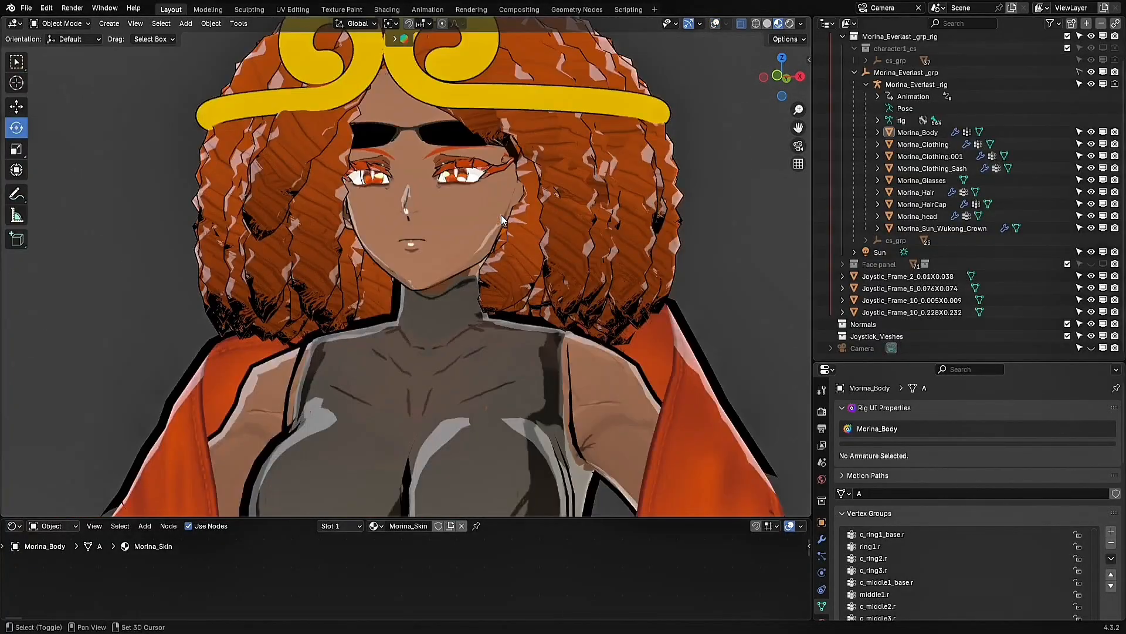
shift+middle_drag(501, 274, 500, 170)
scroll(500, 143, down, 3)
shift+middle_drag(493, 240, 497, 95)
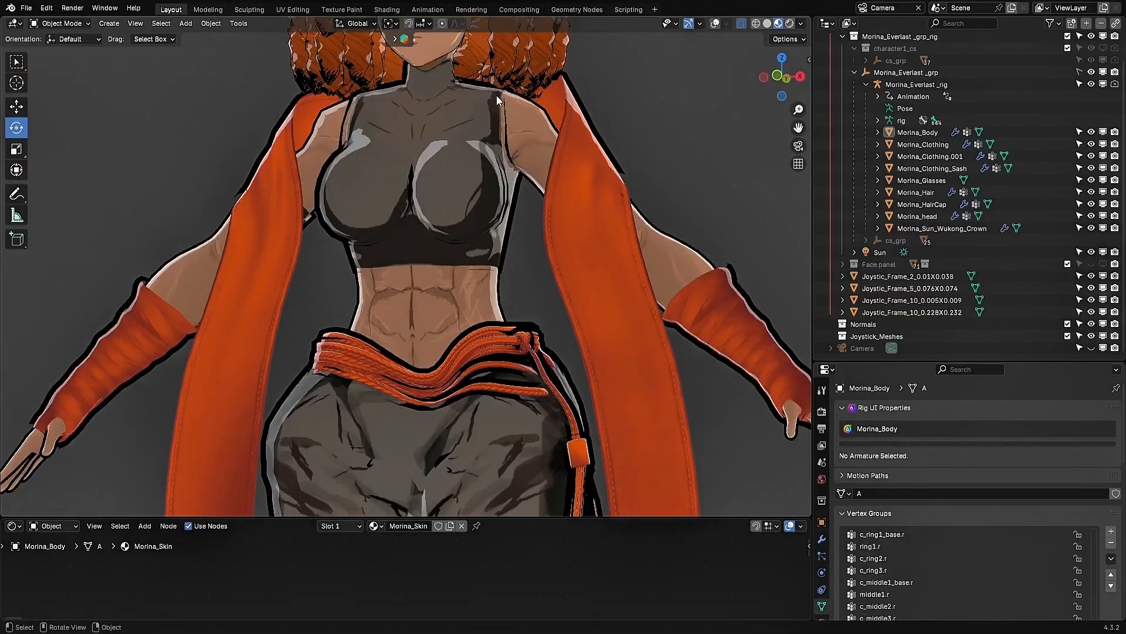
scroll(497, 95, down, 3)
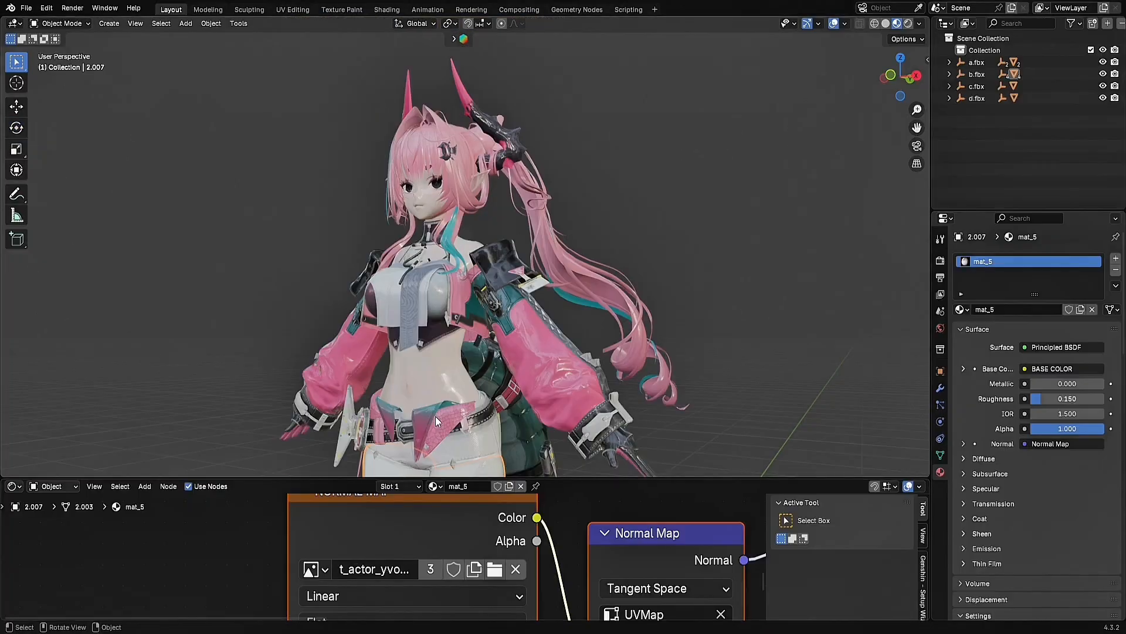
Step: Switch the pink-haired character's selected leg mesh to Edit Mode and examine its geometry up close
scroll(435, 417, up, 3)
shift+middle_drag(399, 376, 414, 144)
scroll(415, 144, up, 3)
click(82, 24)
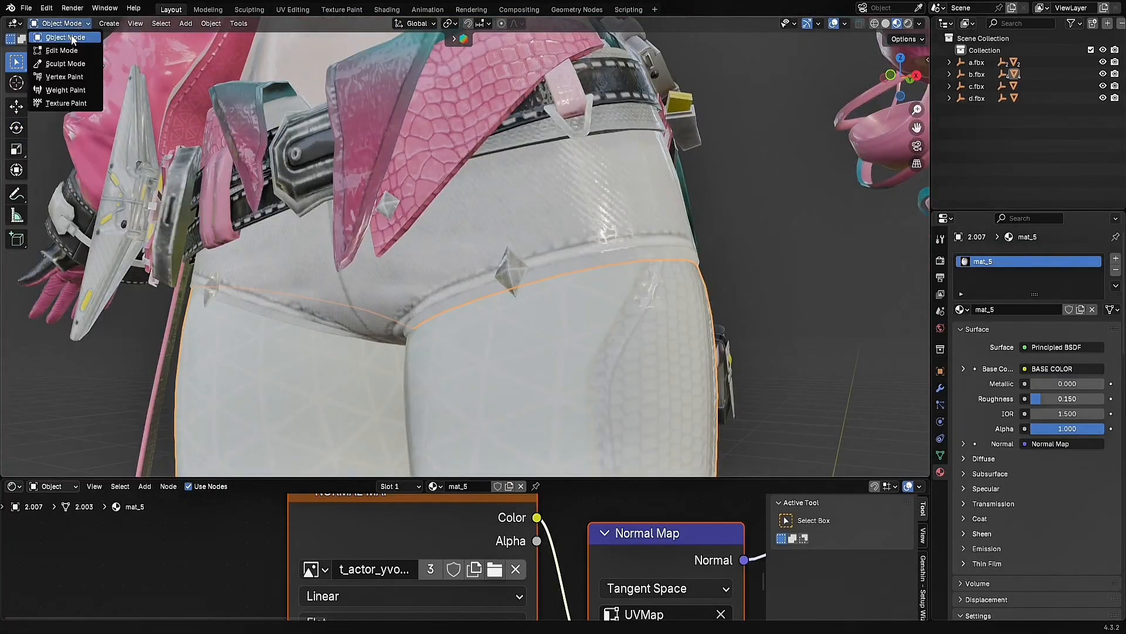
click(69, 51)
shift+middle_drag(481, 276, 481, 129)
scroll(481, 129, up, 3)
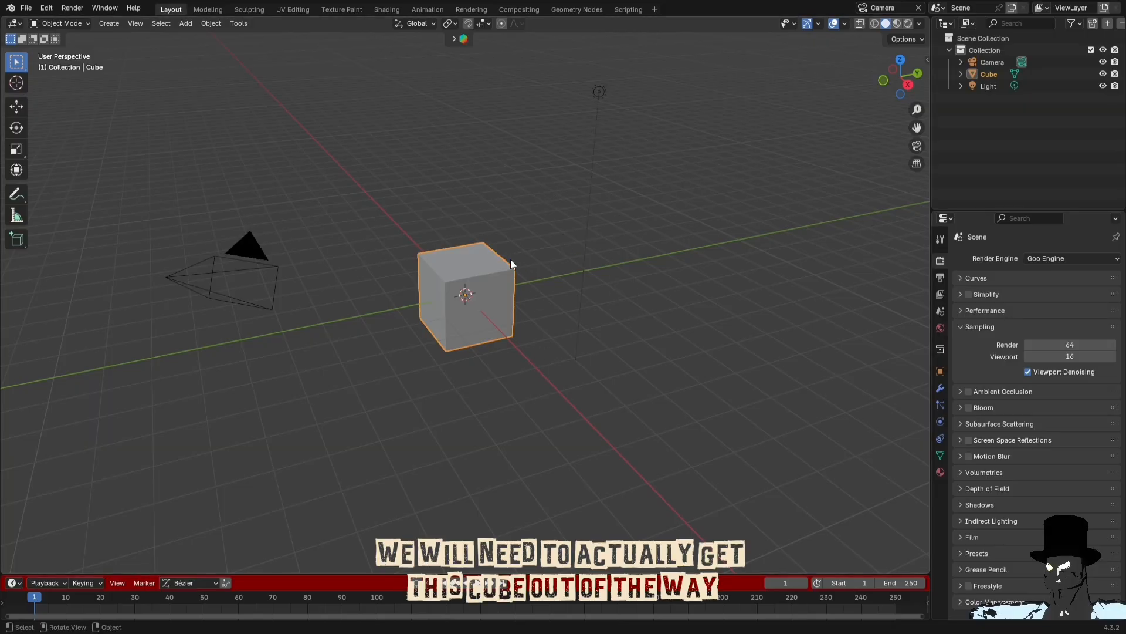
Step: Select the default cube and switch it to Edit Mode to view its geometry from several sides
mouse_move(511, 259)
middle_down()
mouse_move(551, 257)
mouse_move(508, 265)
middle_up()
click(479, 316)
middle_drag(484, 315, 431, 318)
scroll(433, 317, up, 5)
middle_drag(470, 280, 527, 241)
scroll(527, 241, down, 2)
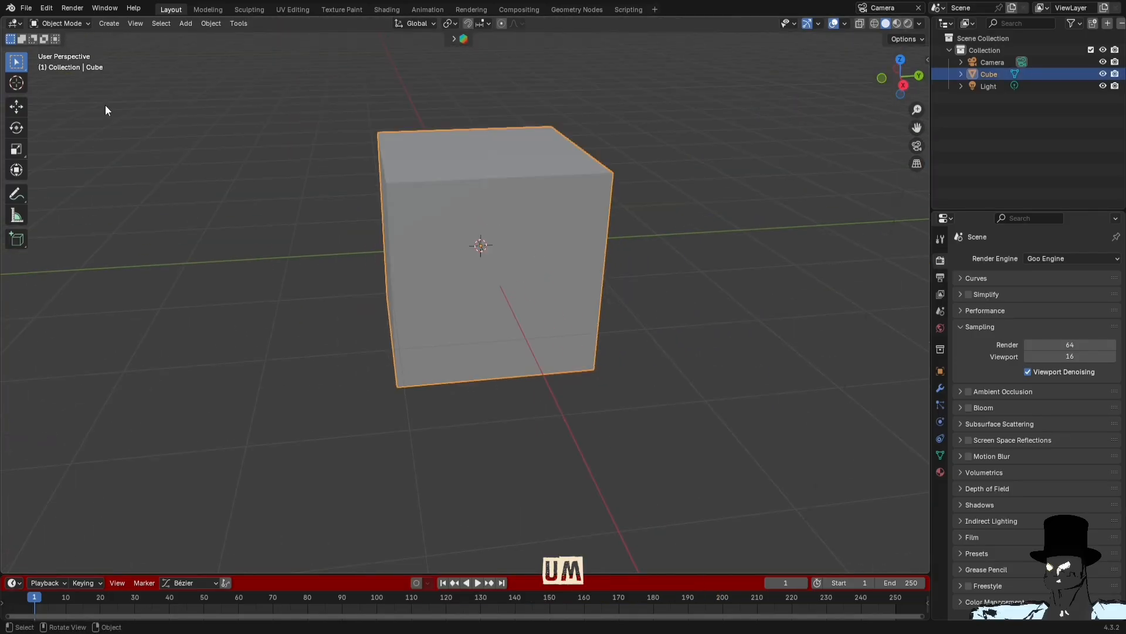
click(64, 23)
click(66, 50)
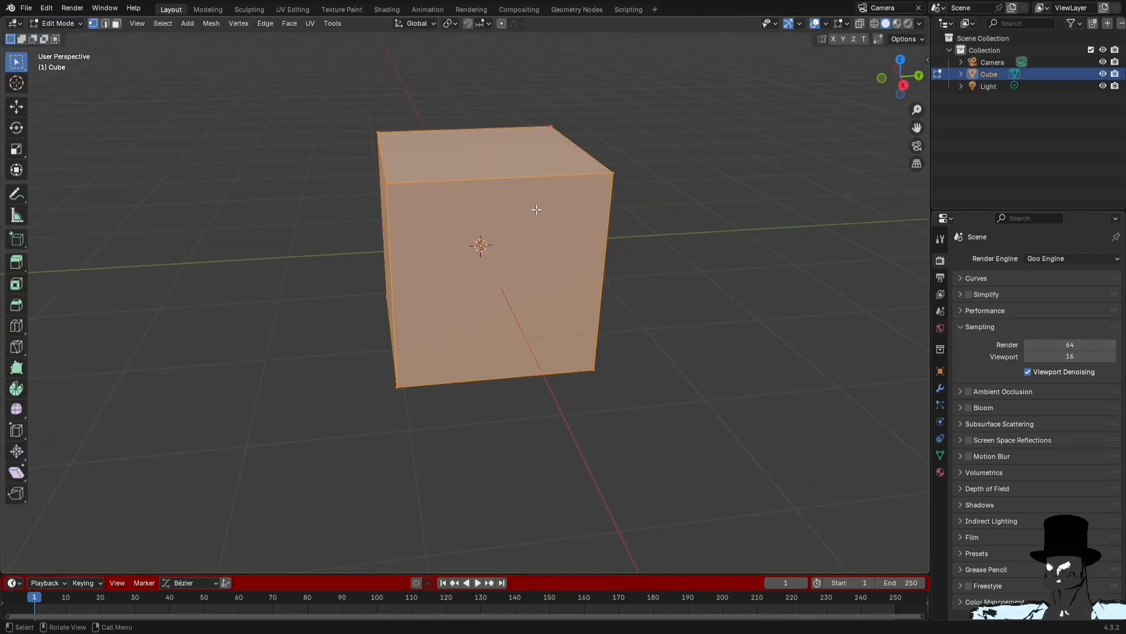
middle_drag(533, 206, 229, 66)
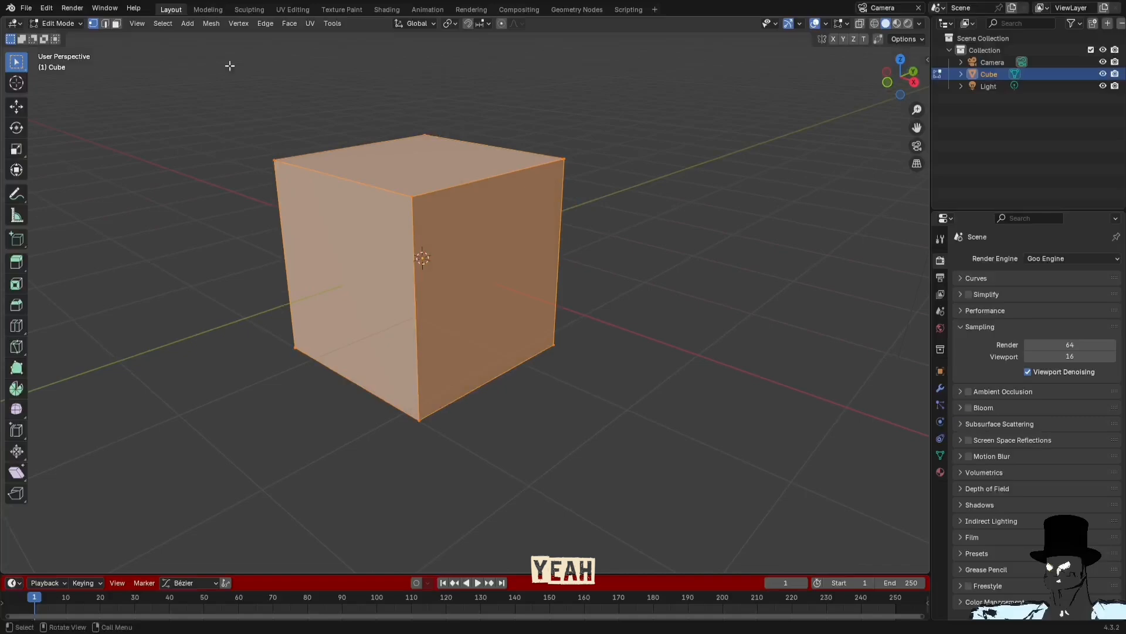
Step: Return the cube to Object Mode with the whole default scene in view
click(64, 24)
click(63, 38)
scroll(461, 303, down, 5)
middle_drag(452, 288, 526, 191)
Step: Select the camera, light and cube in turn, ending with only the cube selected
click(385, 249)
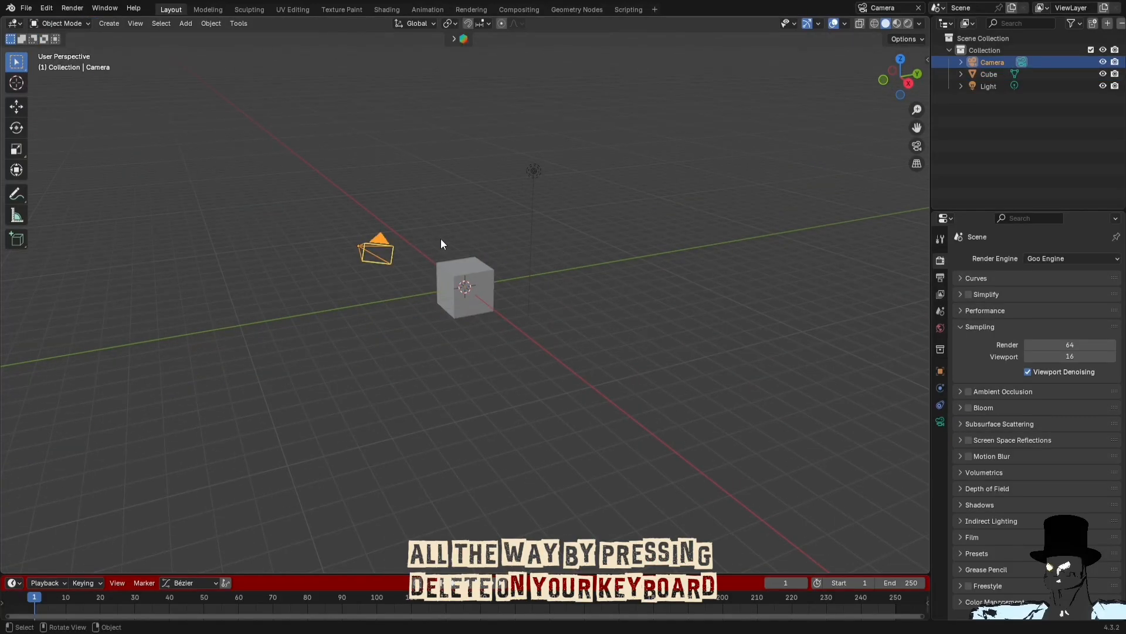
click(527, 157)
click(533, 173)
click(369, 257)
click(464, 271)
click(532, 169)
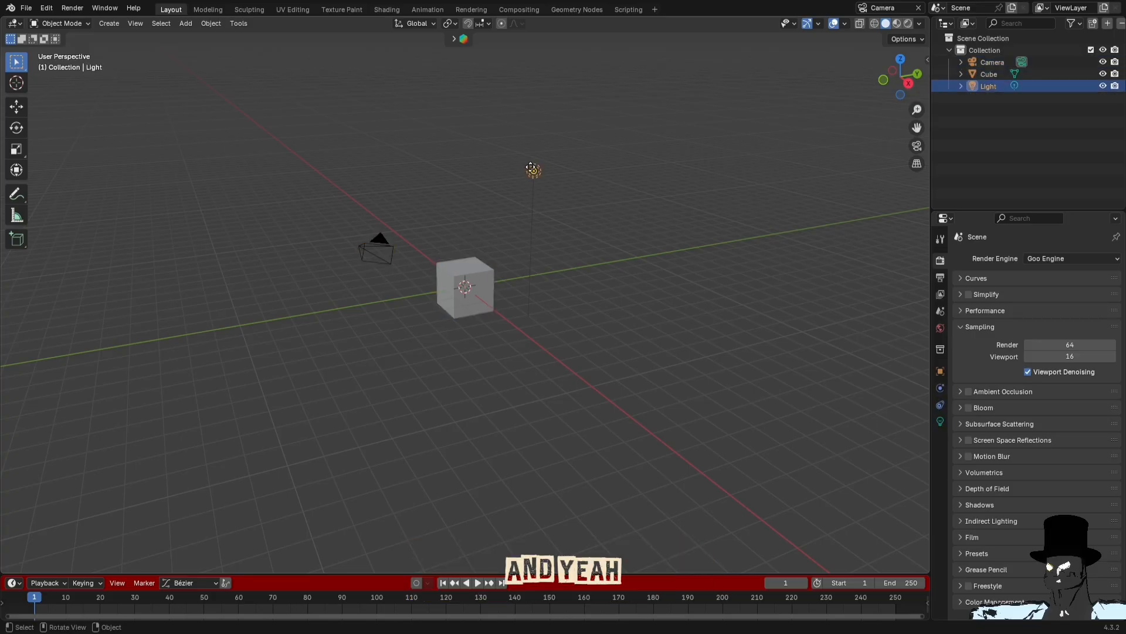
scroll(499, 376, up, 5)
click(504, 255)
scroll(512, 302, down, 5)
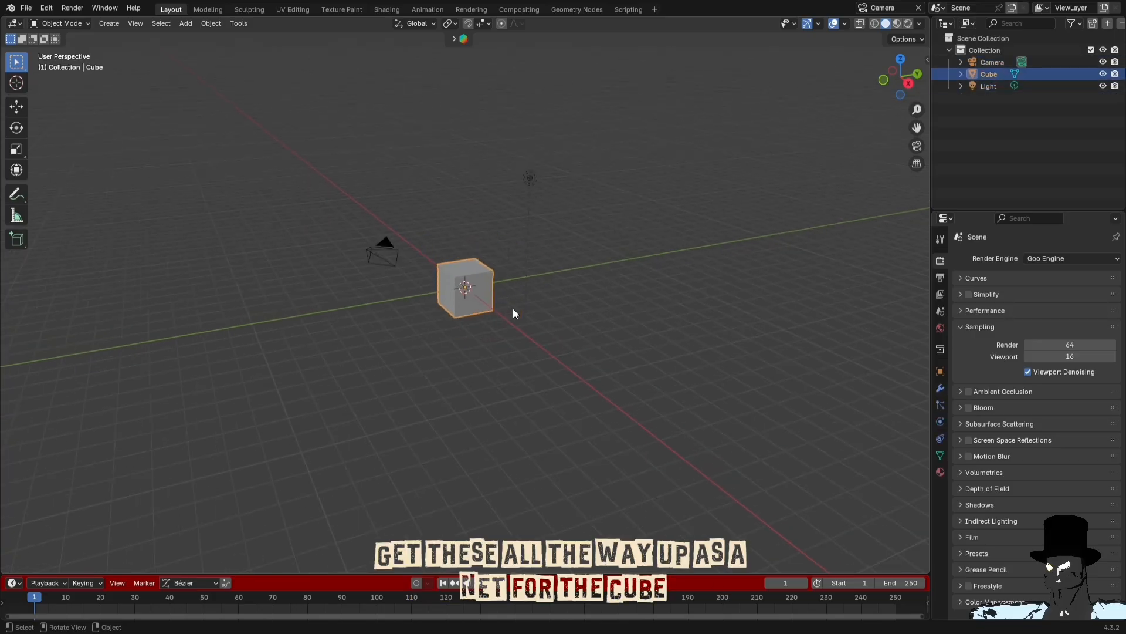
scroll(513, 303, up, 3)
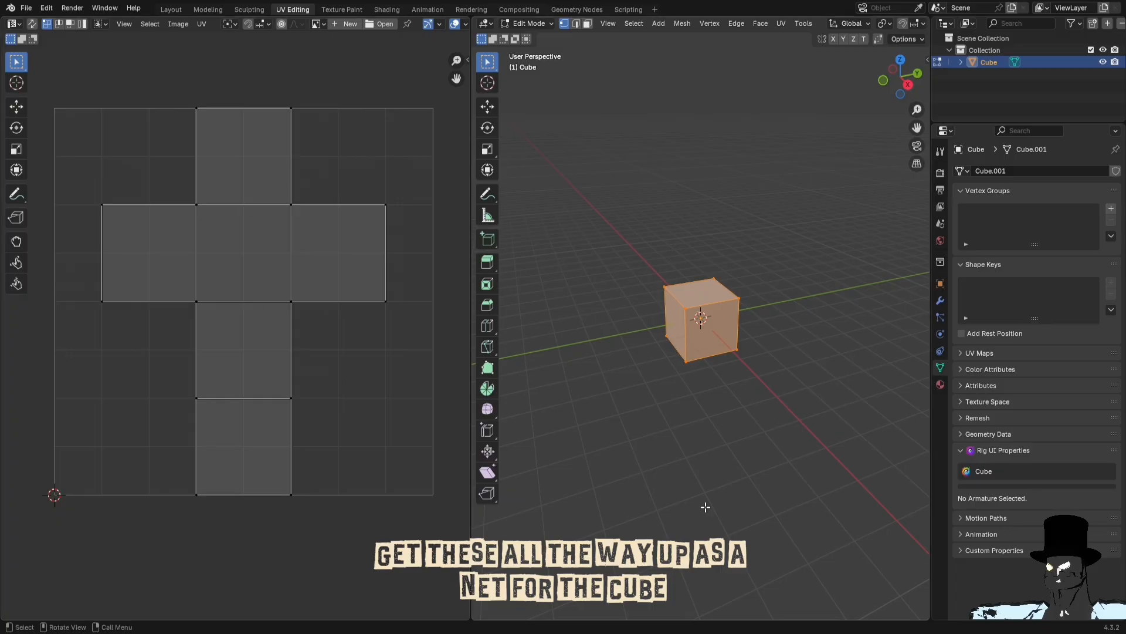
Step: Switch to edge selection and mark the upper edge of the cube's front face as a seam
middle_drag(623, 373, 674, 389)
scroll(729, 340, up, 3)
scroll(677, 438, up, 3)
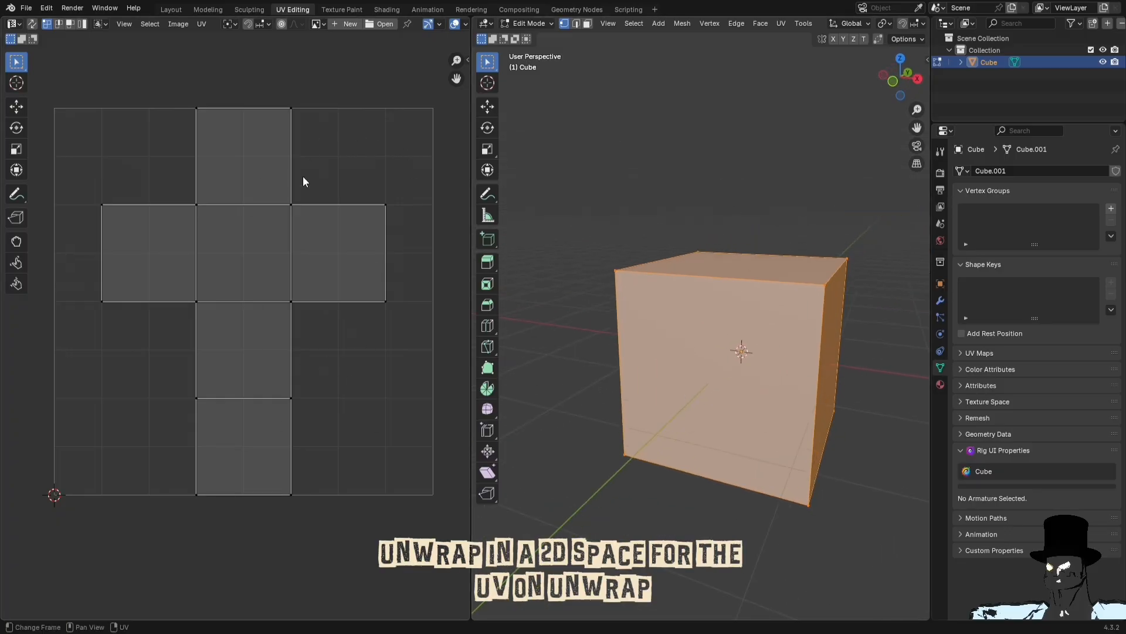
scroll(377, 235, down, 1)
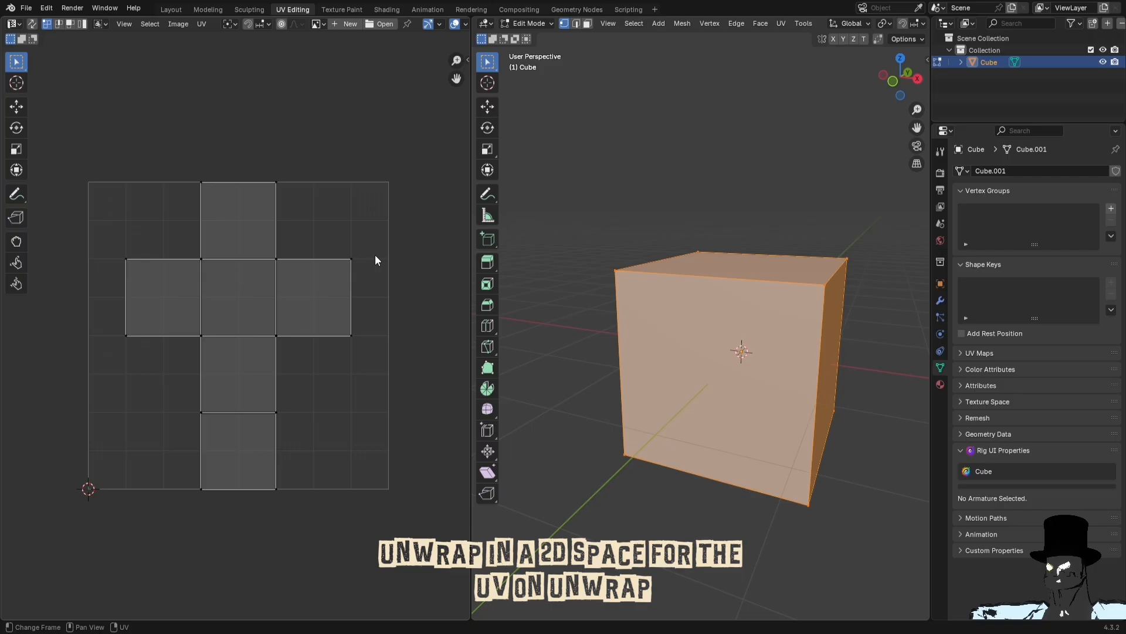
click(676, 268)
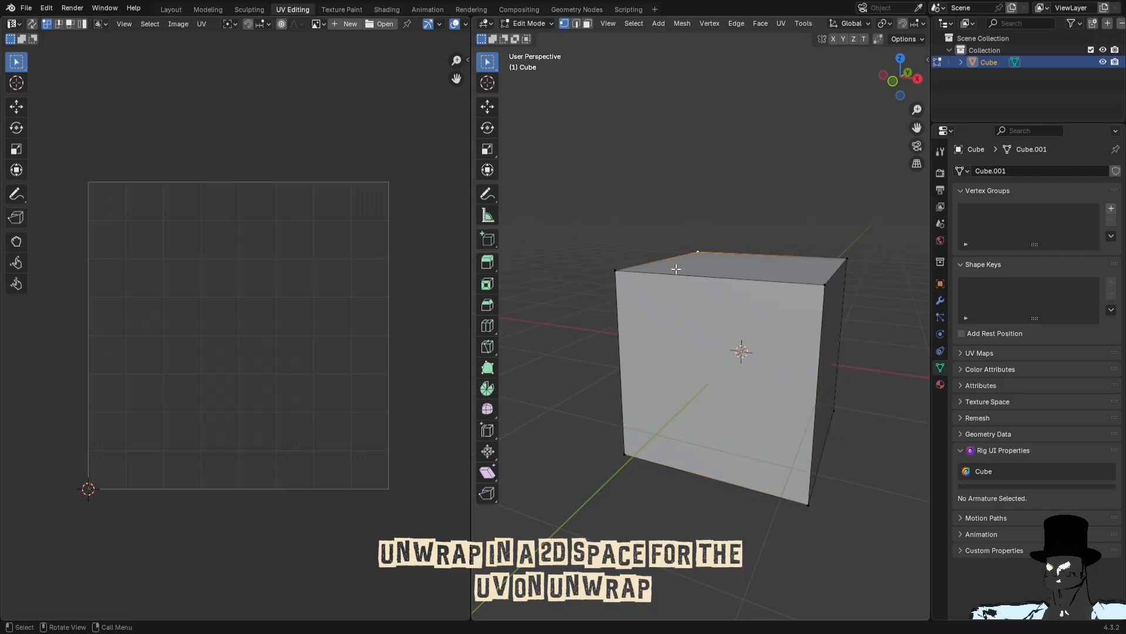
click(576, 24)
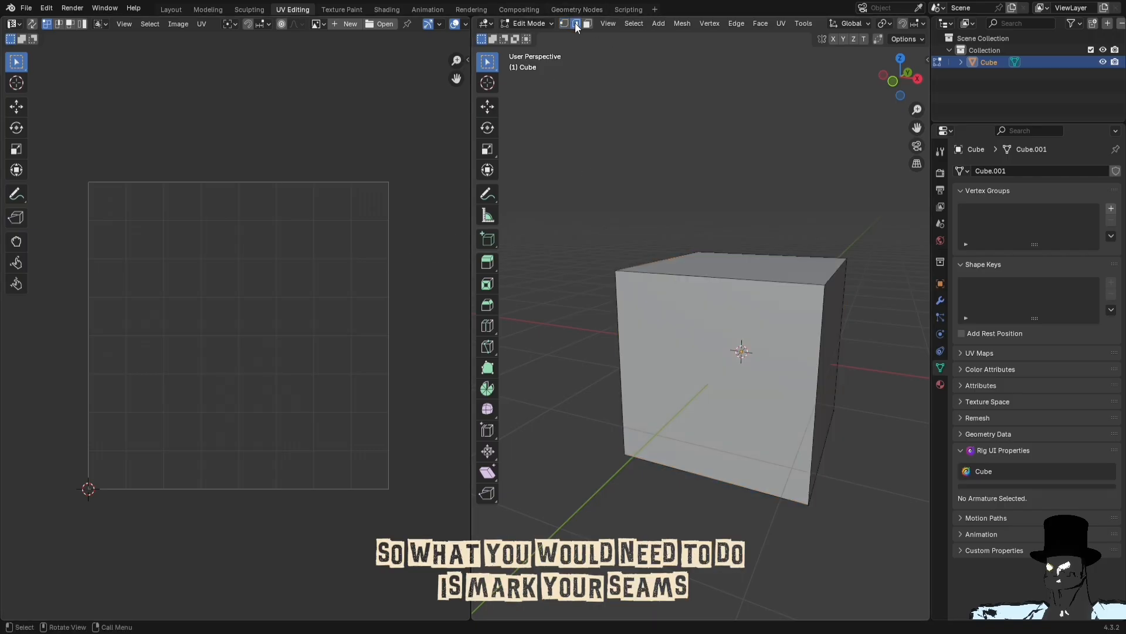
click(724, 277)
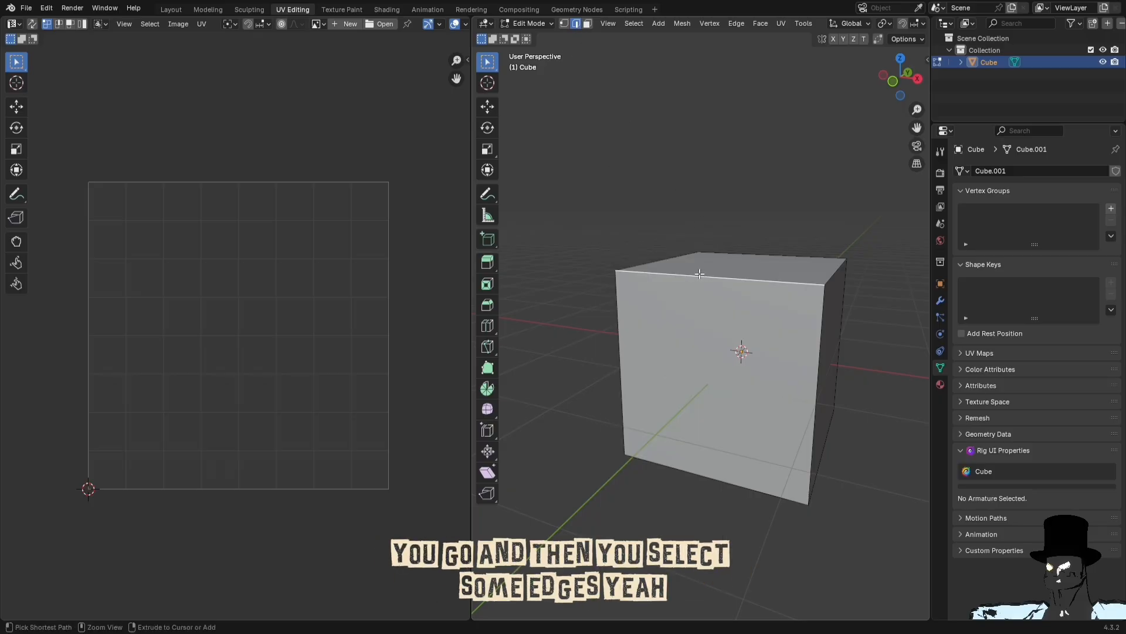
key(ctrl+e)
click(648, 464)
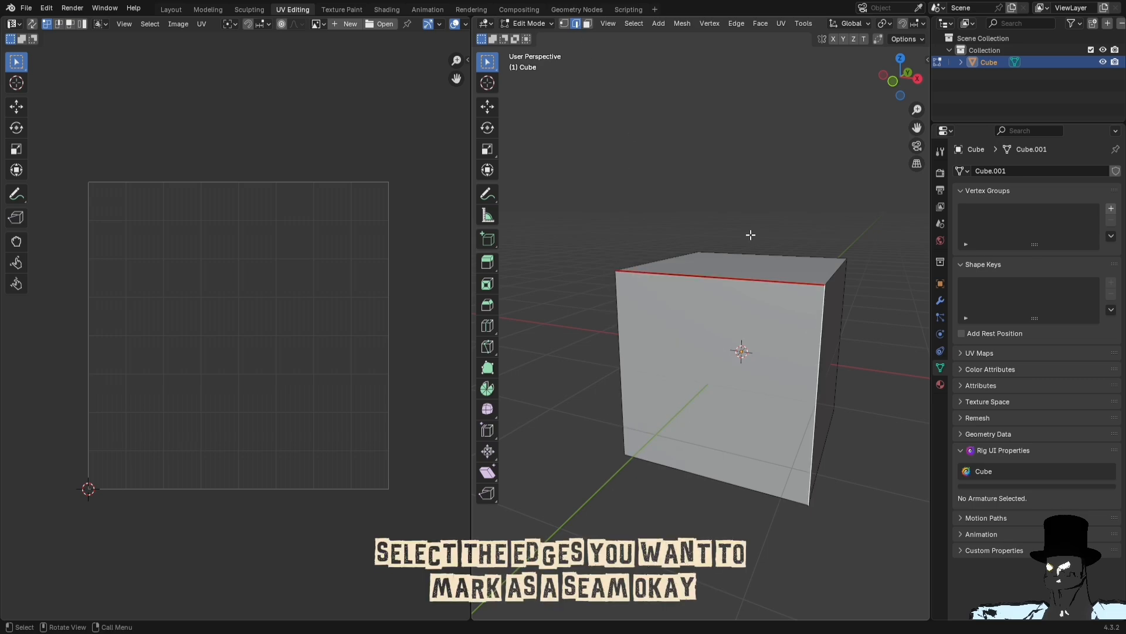
Step: Mark both vertical edges of the cube's front face as seams
key(ctrl+e)
click(698, 239)
click(620, 344)
key(ctrl+e)
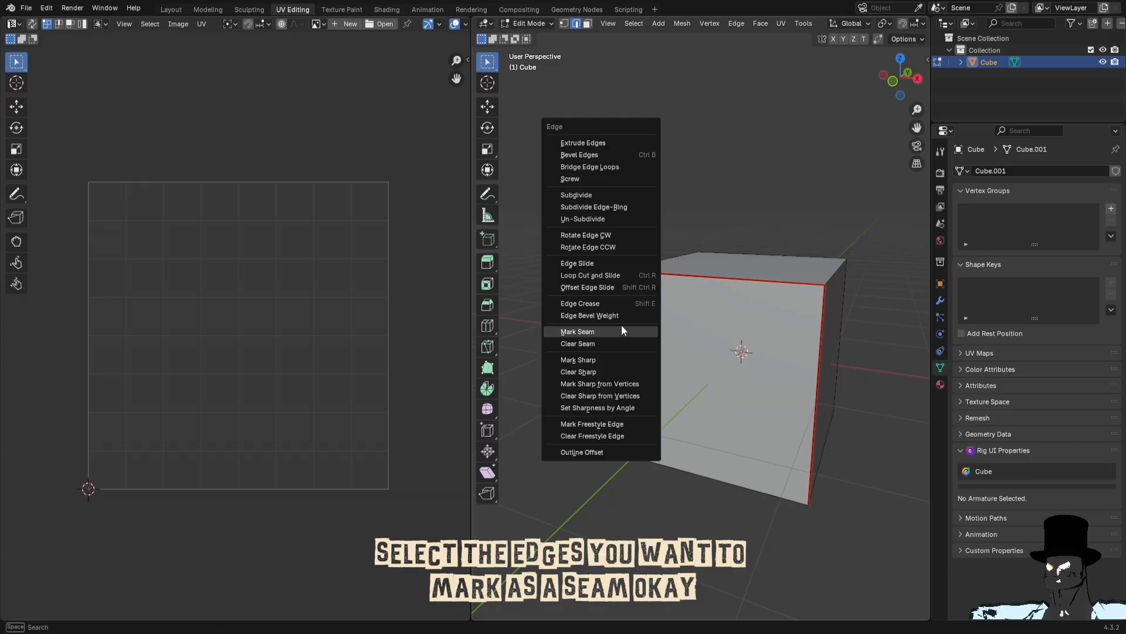
click(622, 329)
Step: Select the whole cube, unwrap it along the marked seams and inspect the resulting UV layout
middle_drag(622, 330, 735, 346)
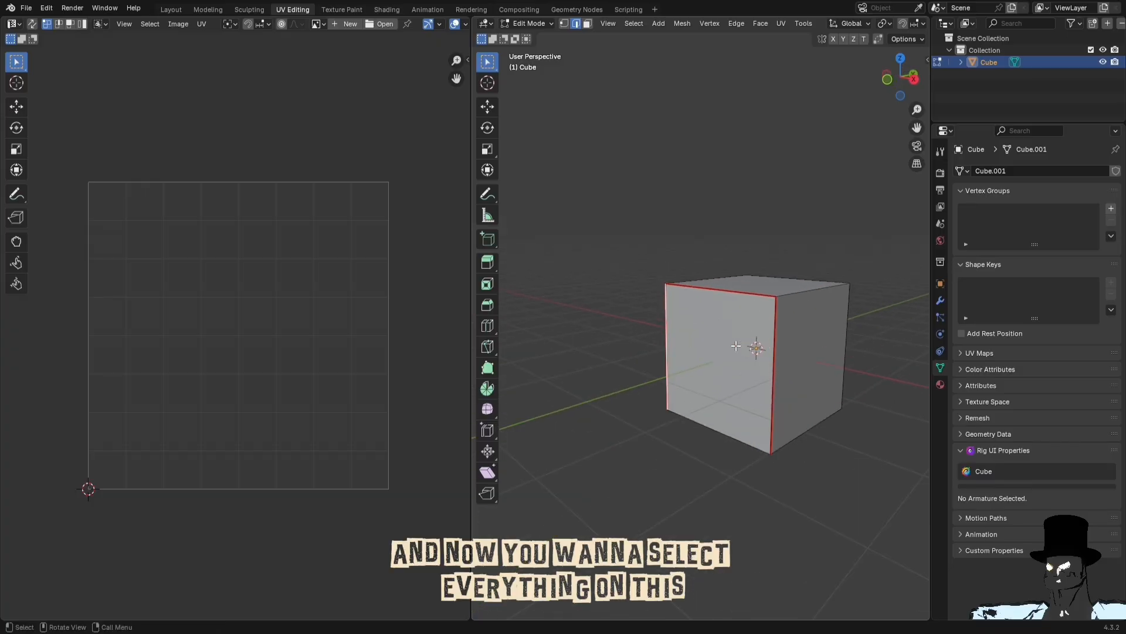
scroll(736, 345, down, 3)
key(a)
key(u)
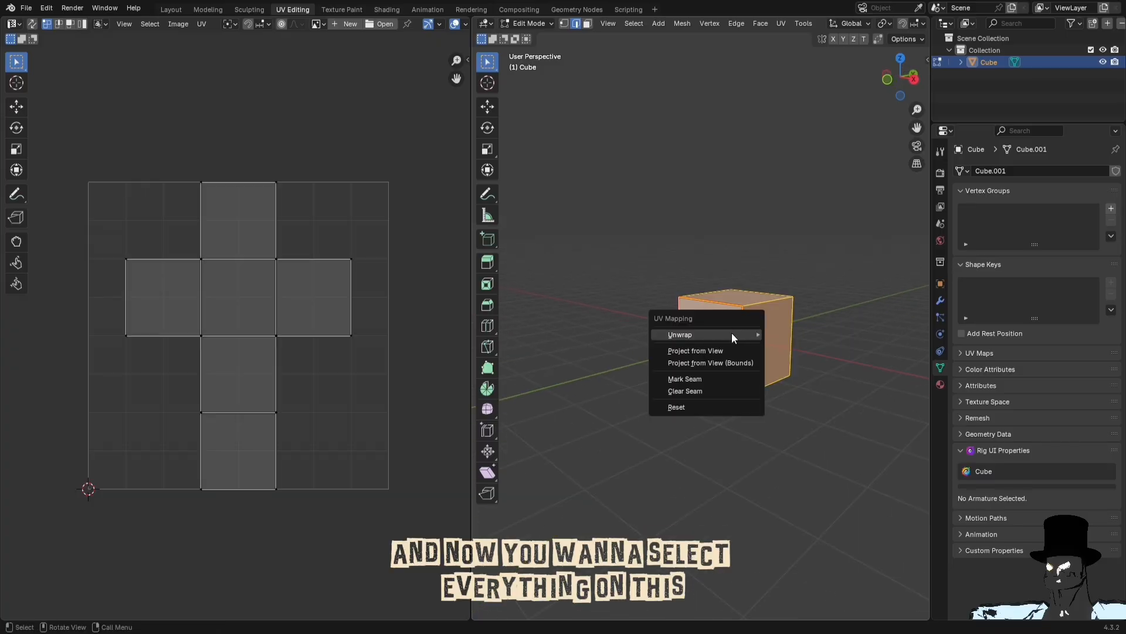
mouse_move(733, 333)
click(785, 333)
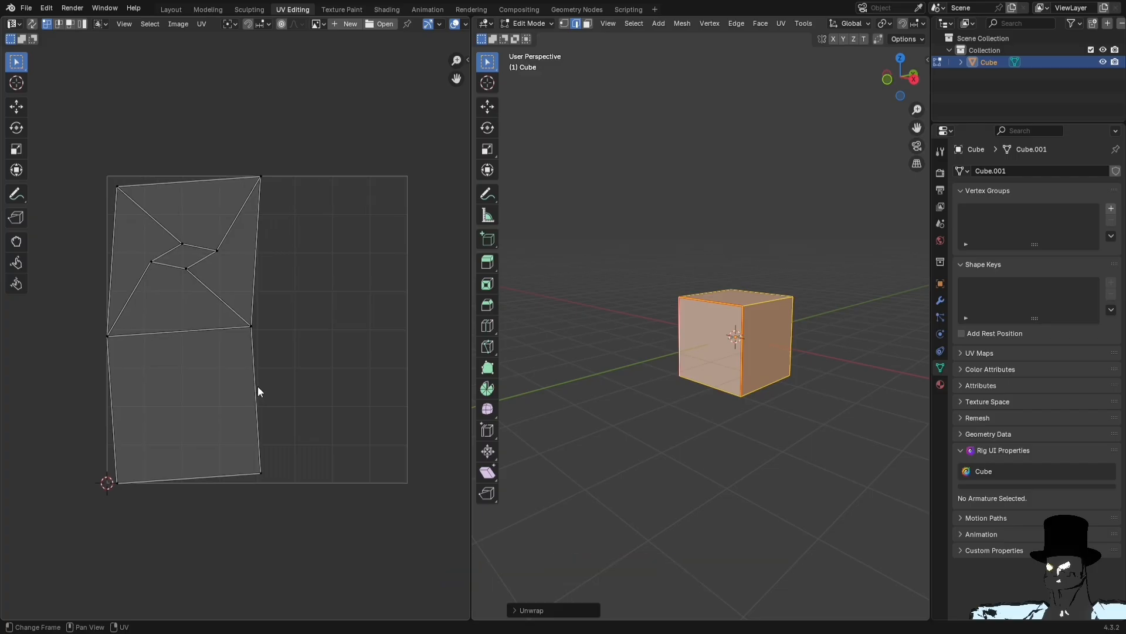
scroll(209, 289, up, 5)
scroll(201, 284, down, 6)
scroll(216, 288, up, 2)
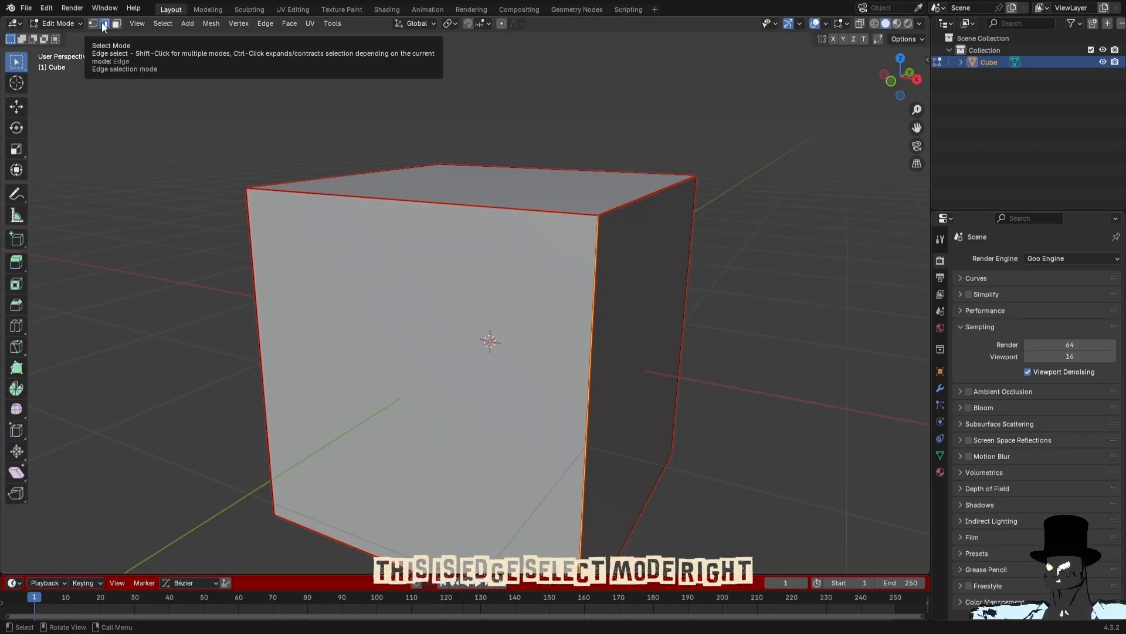
Step: Select the cube's four top edges and the front face's two vertical edges, and clear the selection
shift+click(559, 212)
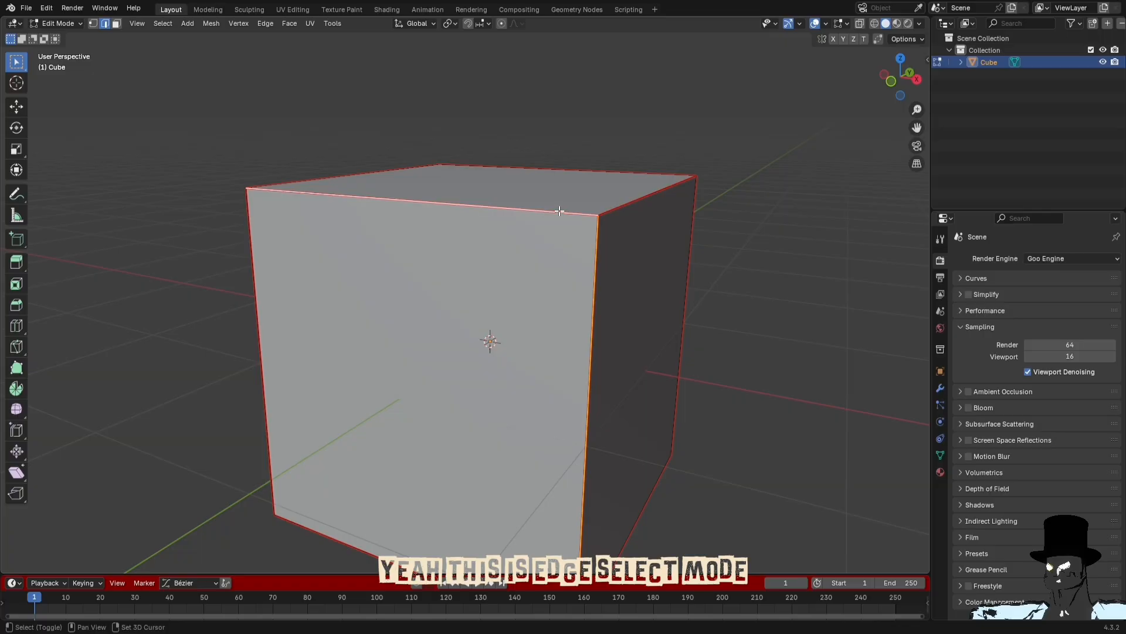
shift+click(598, 232)
shift+click(595, 243)
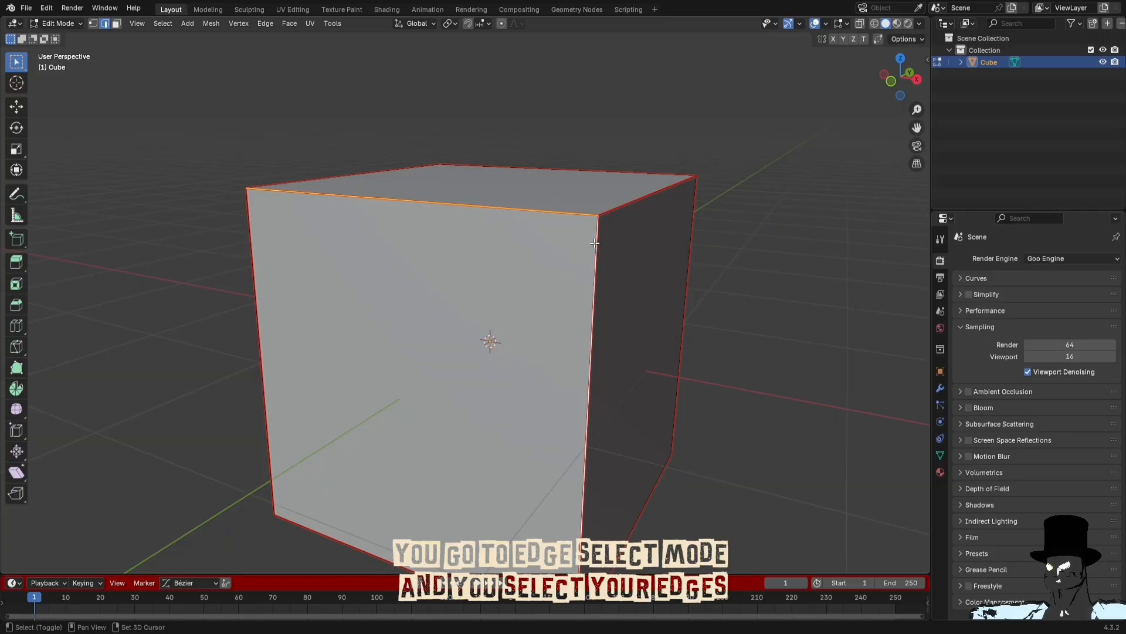
shift+click(611, 207)
shift+click(237, 248)
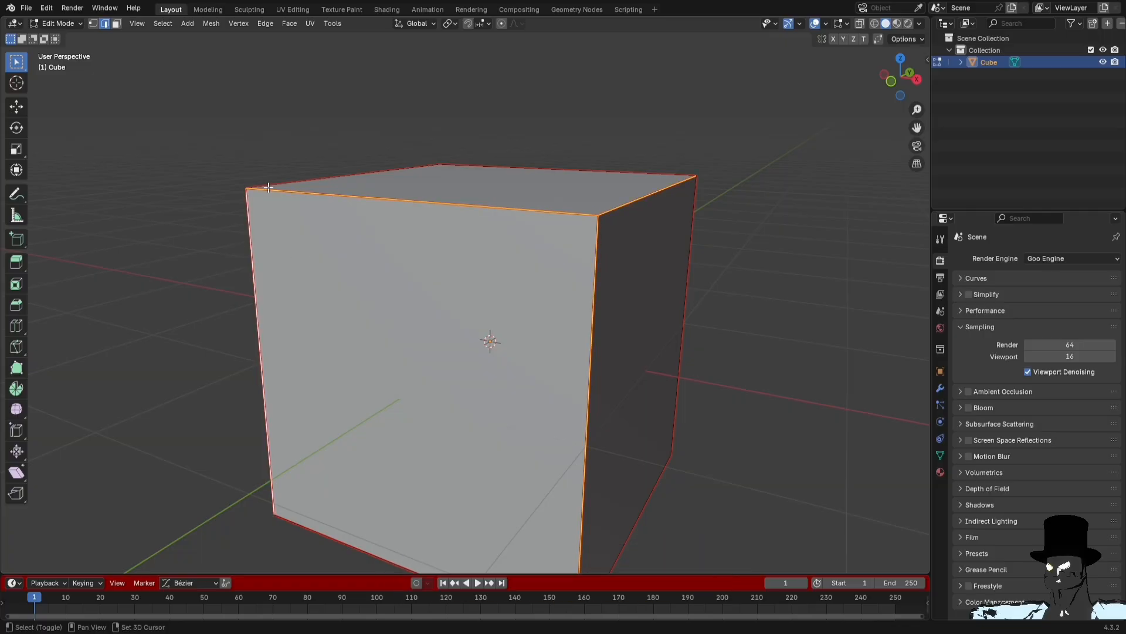
shift+click(285, 179)
shift+click(541, 167)
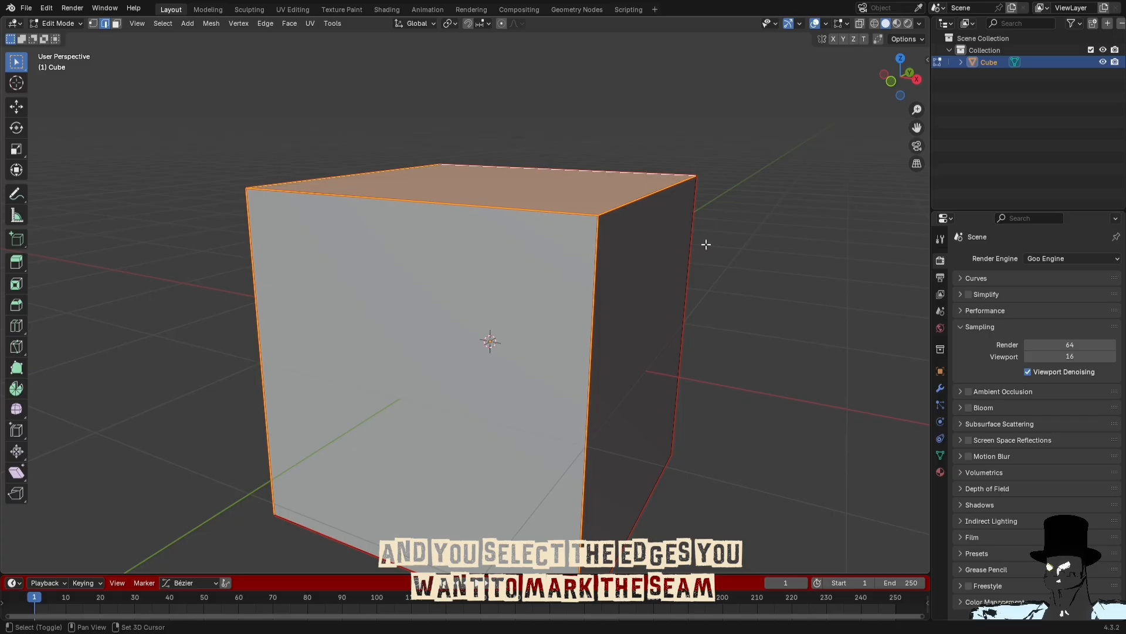
scroll(558, 337, down, 6)
click(623, 322)
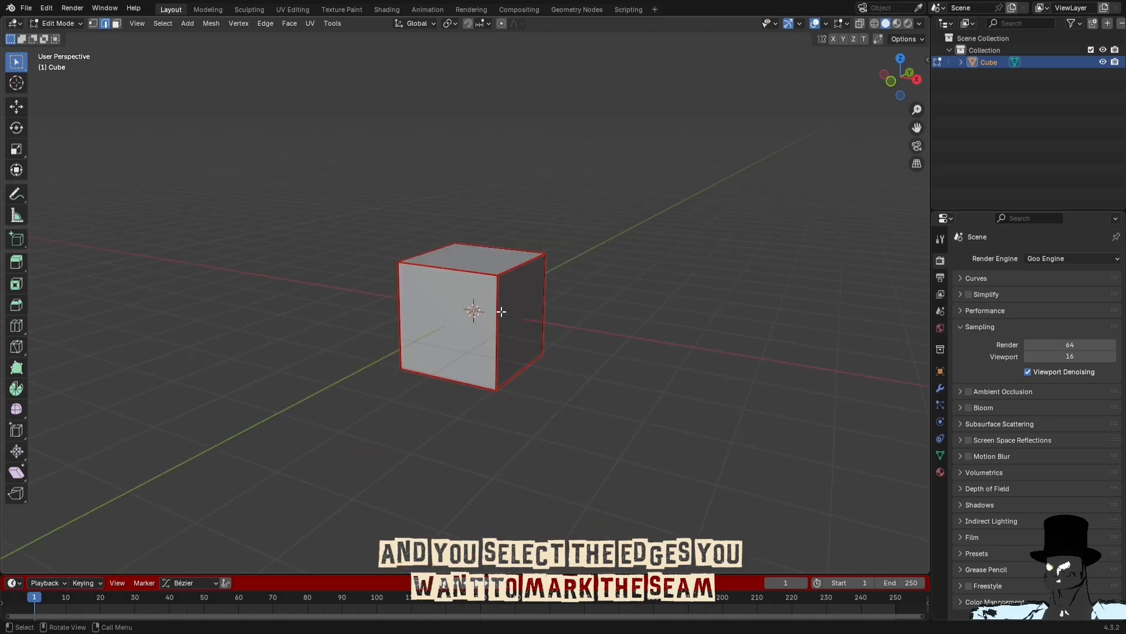
middle_drag(502, 311, 546, 312)
scroll(508, 289, up, 6)
scroll(502, 296, down, 2)
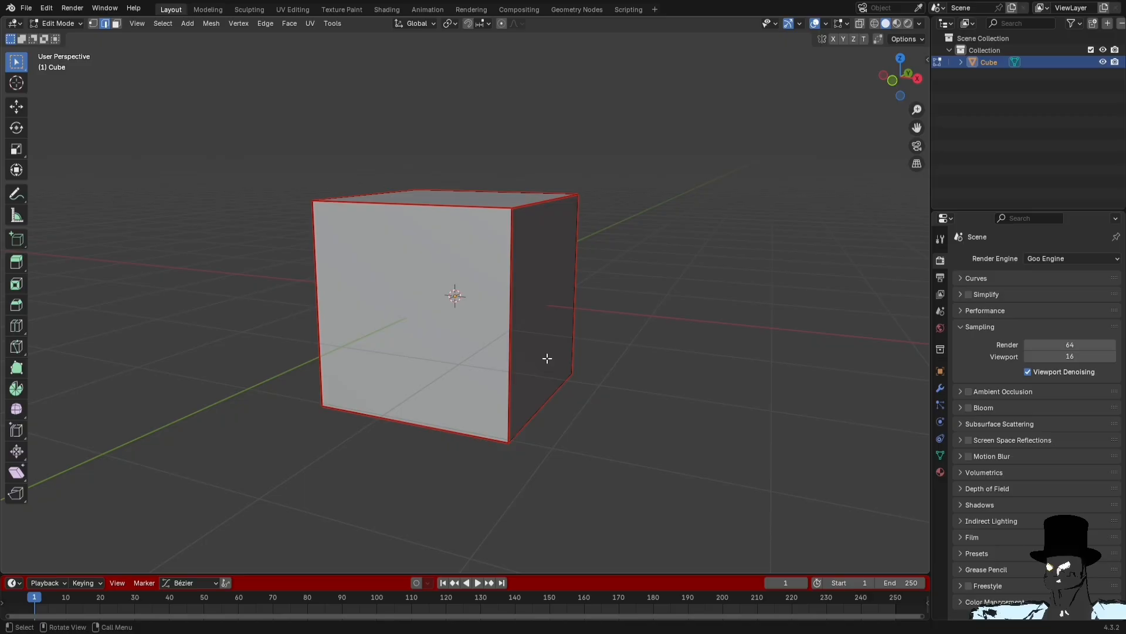
shift+middle_drag(546, 341, 533, 222)
scroll(544, 455, up, 5)
scroll(534, 224, down, 7)
shift+middle_drag(515, 308, 508, 244)
scroll(507, 206, up, 2)
scroll(508, 218, down, 4)
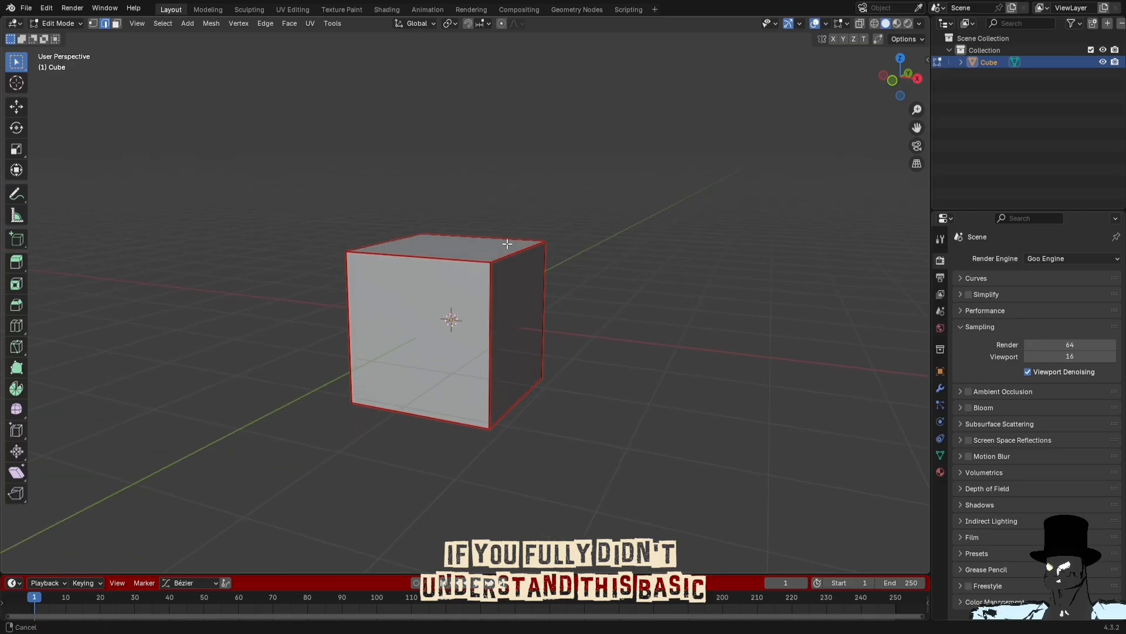
scroll(508, 244, up, 3)
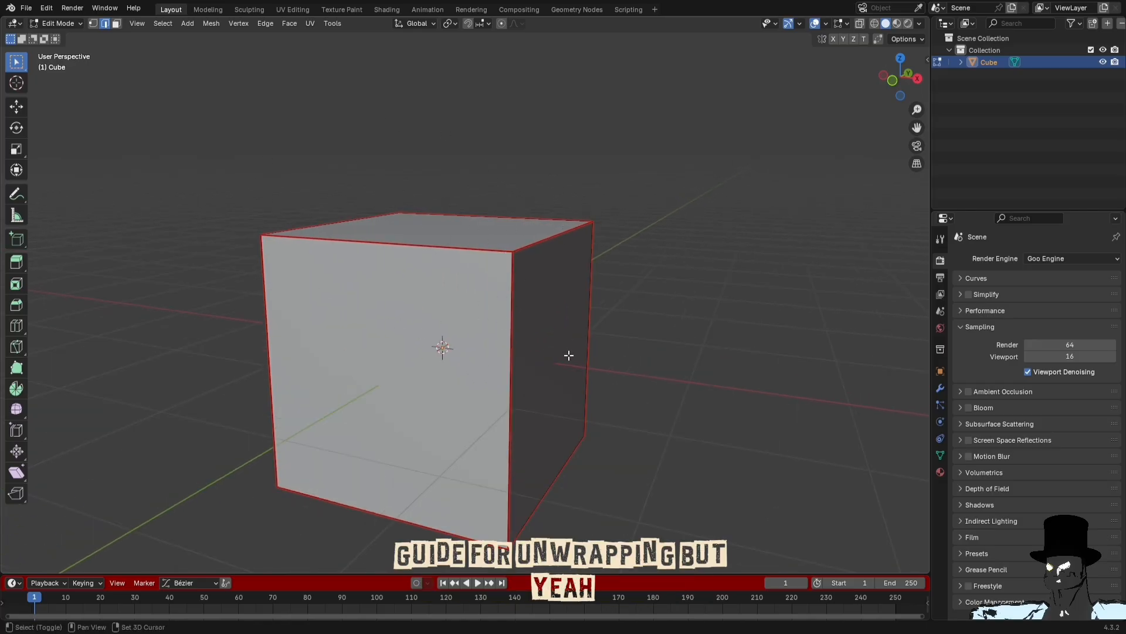
Step: Delete all of the cube's geometry and return to Object Mode
shift+middle_drag(568, 355, 583, 309)
key(a)
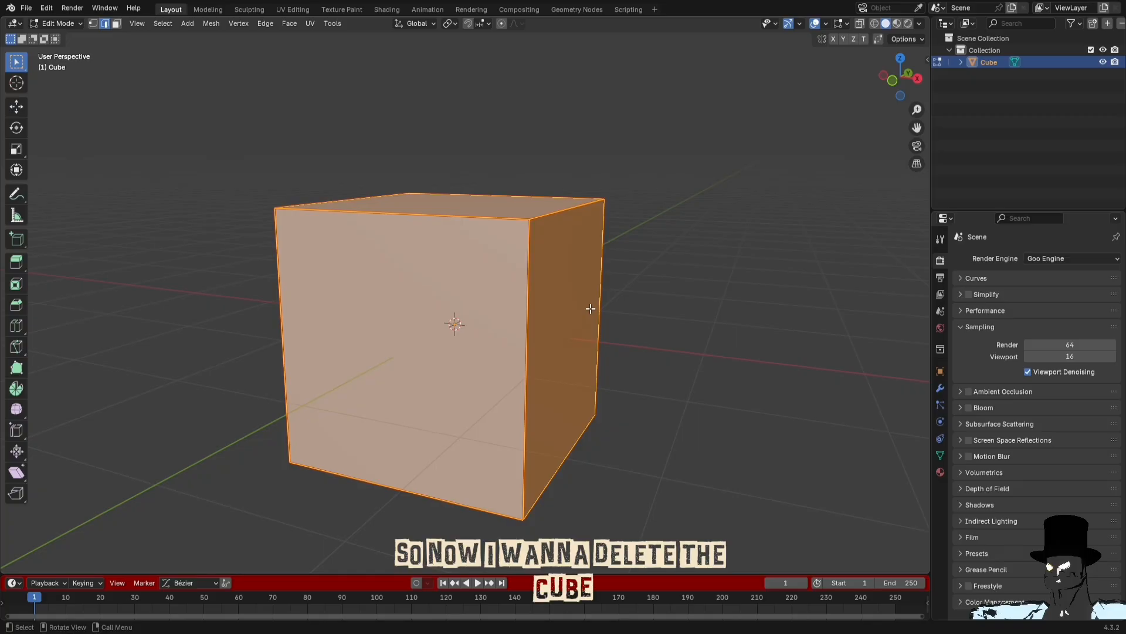
key(x)
click(587, 311)
click(59, 23)
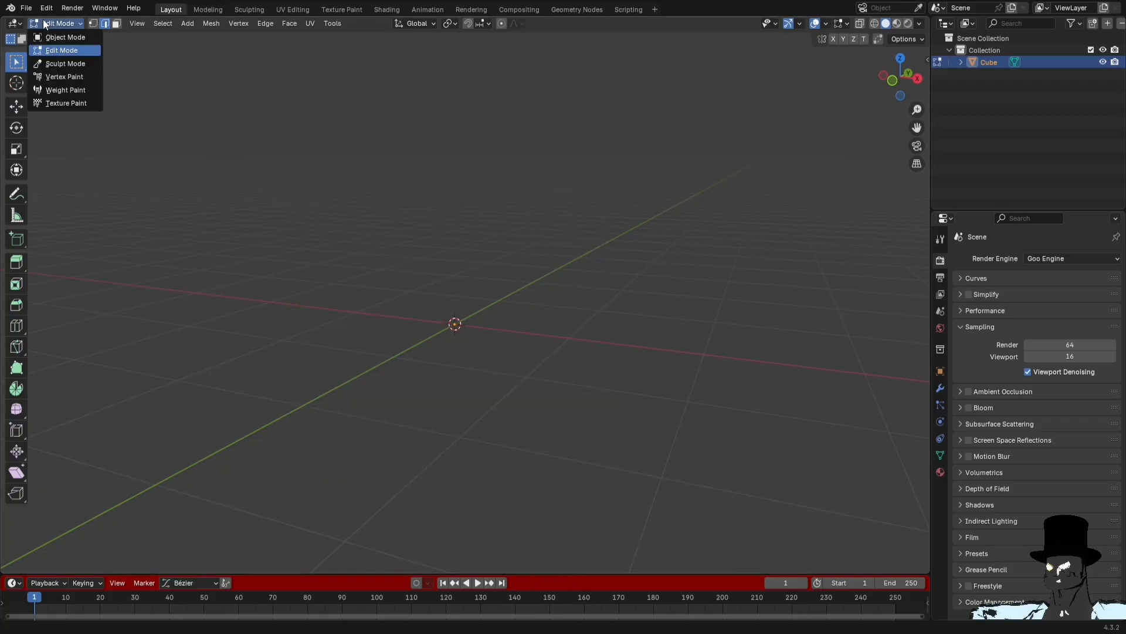
click(59, 37)
shift+middle_drag(316, 172, 319, 228)
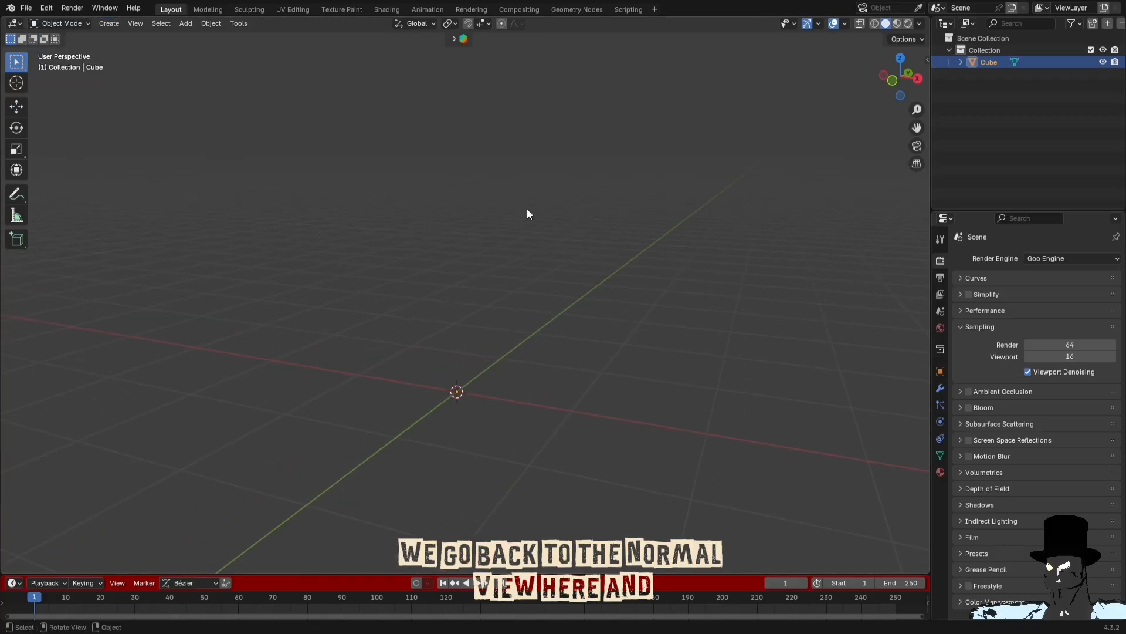
Step: Select the character's long coat, view the model from the front and turn on the viewport overlays
shift+middle_drag(540, 331, 522, 374)
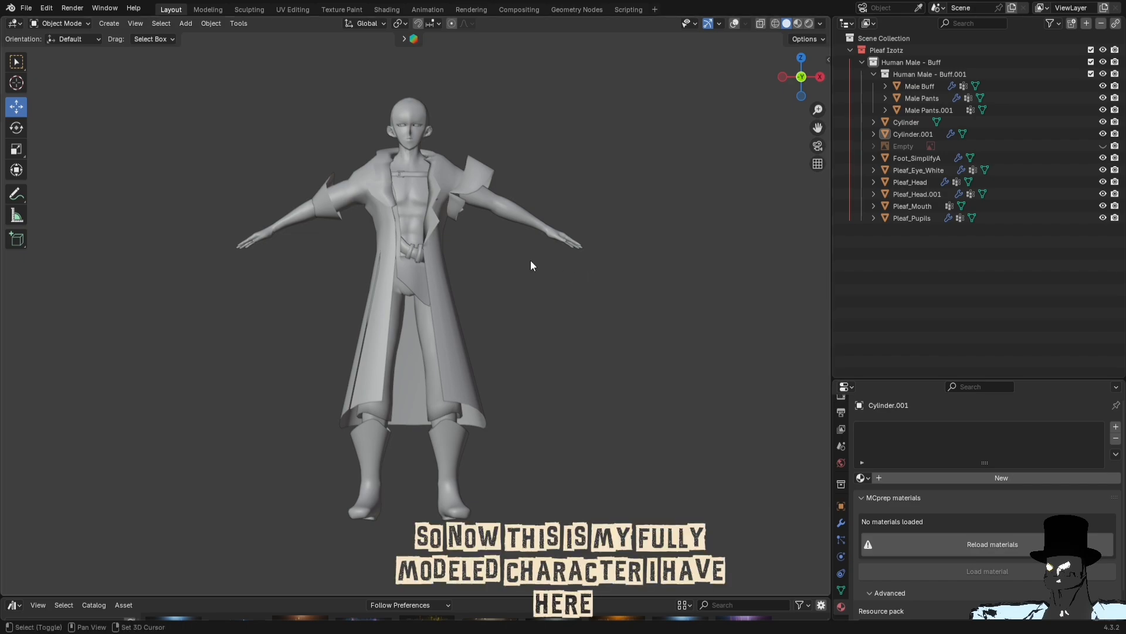
shift+middle_drag(525, 255, 504, 217)
scroll(502, 217, up, 4)
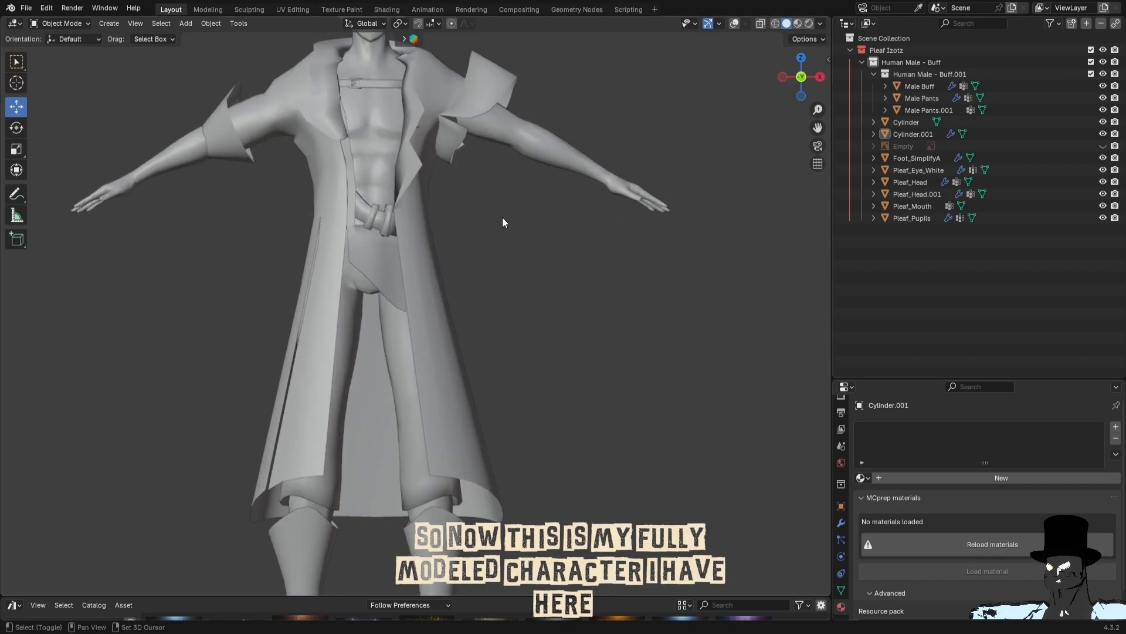
click(449, 215)
key(KP_1)
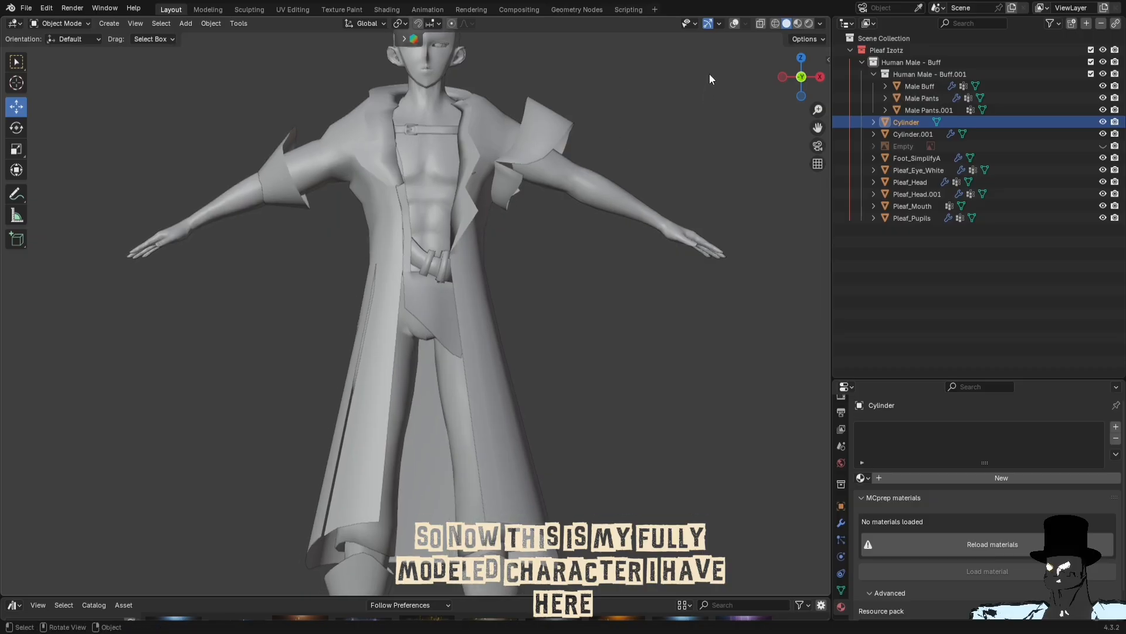
click(734, 24)
scroll(418, 199, up, 4)
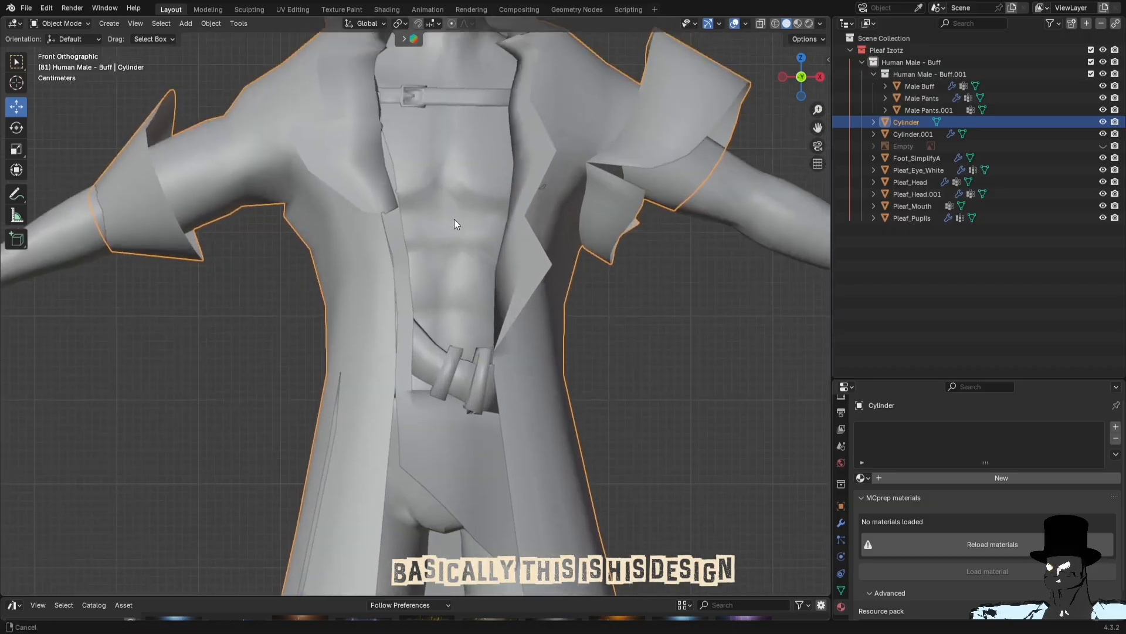
Step: Examine the modeled character's coat, torso, legs and boots from several angles and distances
scroll(454, 219, down, 2)
scroll(426, 312, down, 5)
middle_drag(411, 254, 467, 330)
scroll(435, 255, up, 3)
scroll(407, 259, up, 3)
shift+scroll(466, 260, down, 5)
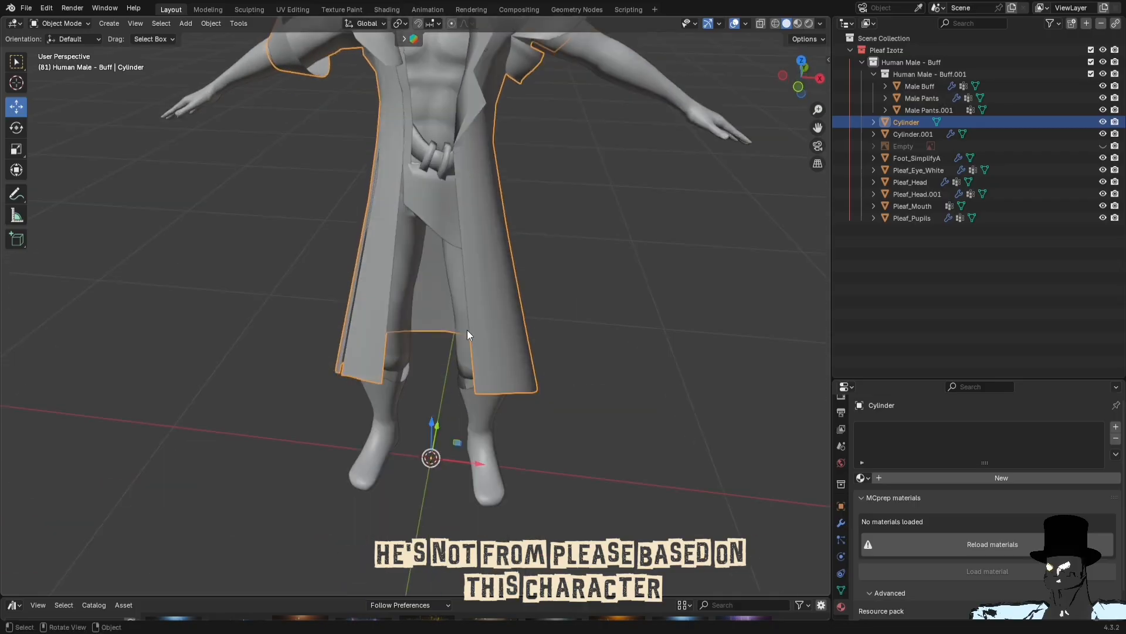
shift+middle_drag(465, 242, 505, 305)
scroll(467, 313, up, 3)
scroll(463, 309, down, 7)
scroll(432, 337, up, 6)
scroll(420, 322, down, 2)
scroll(505, 305, up, 6)
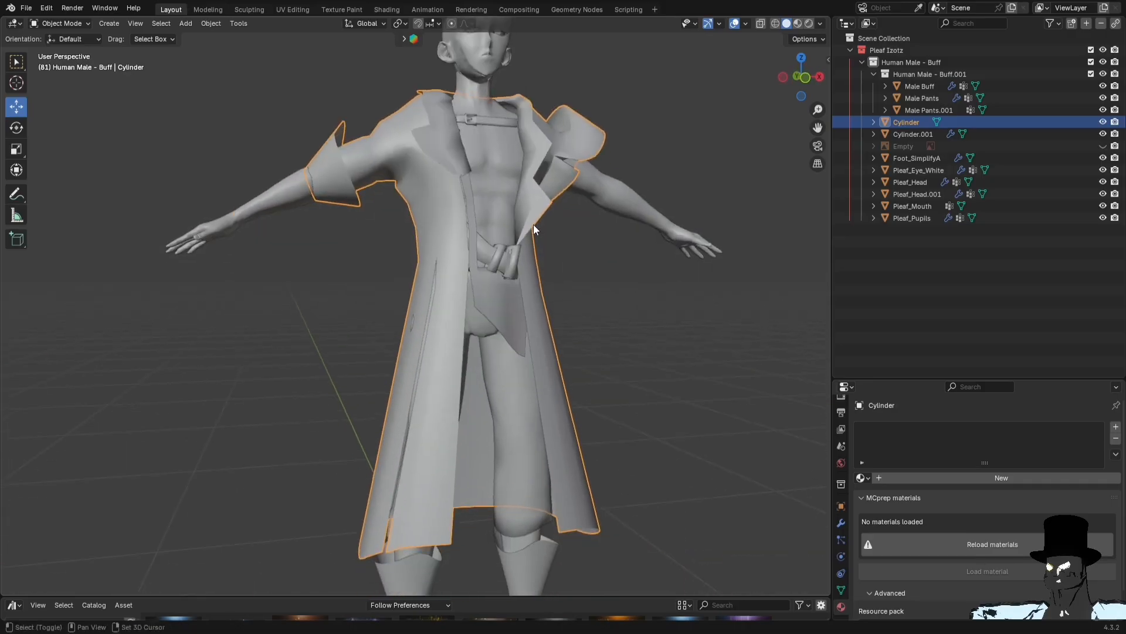
middle_drag(481, 263, 480, 310)
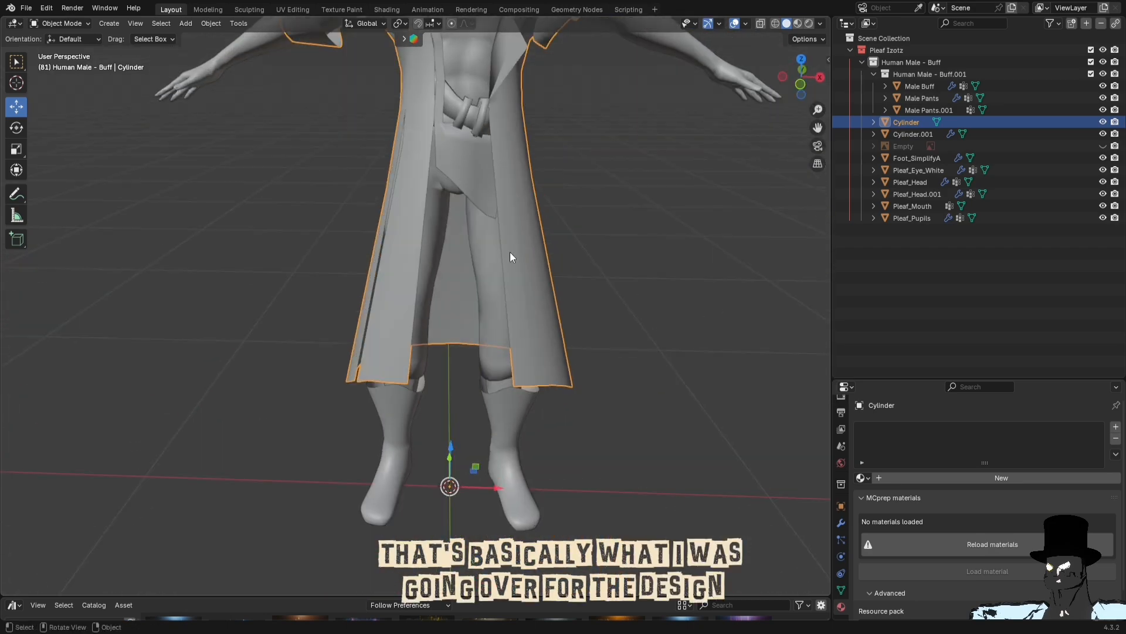
scroll(504, 252, down, 5)
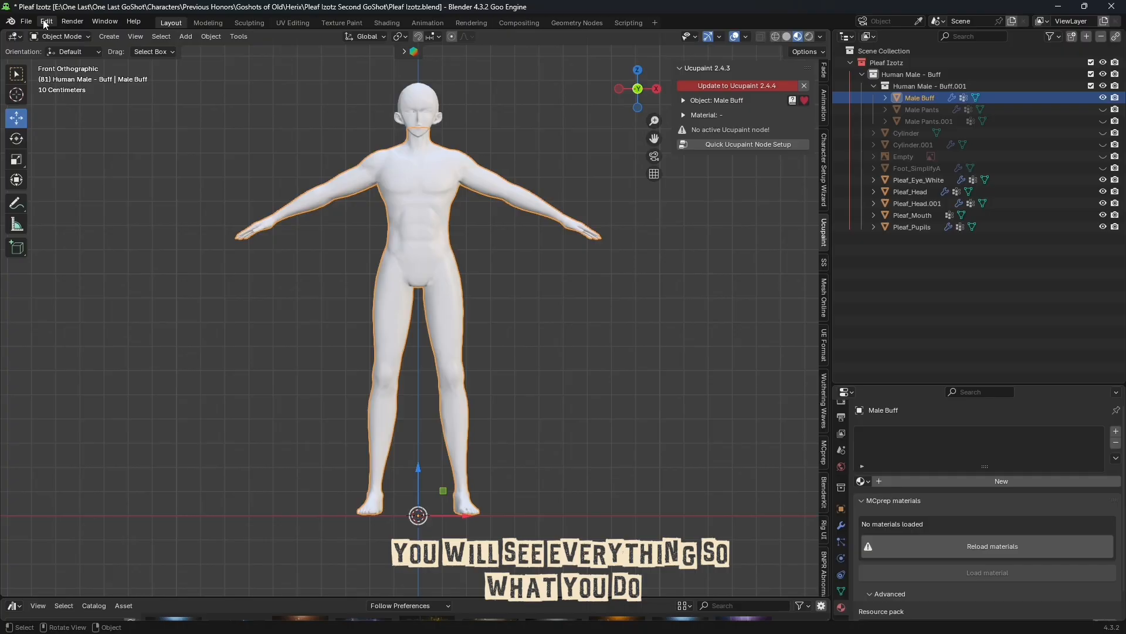
Step: Open the extensions section of the preferences and search the extensions for "ucup"
click(45, 22)
click(70, 172)
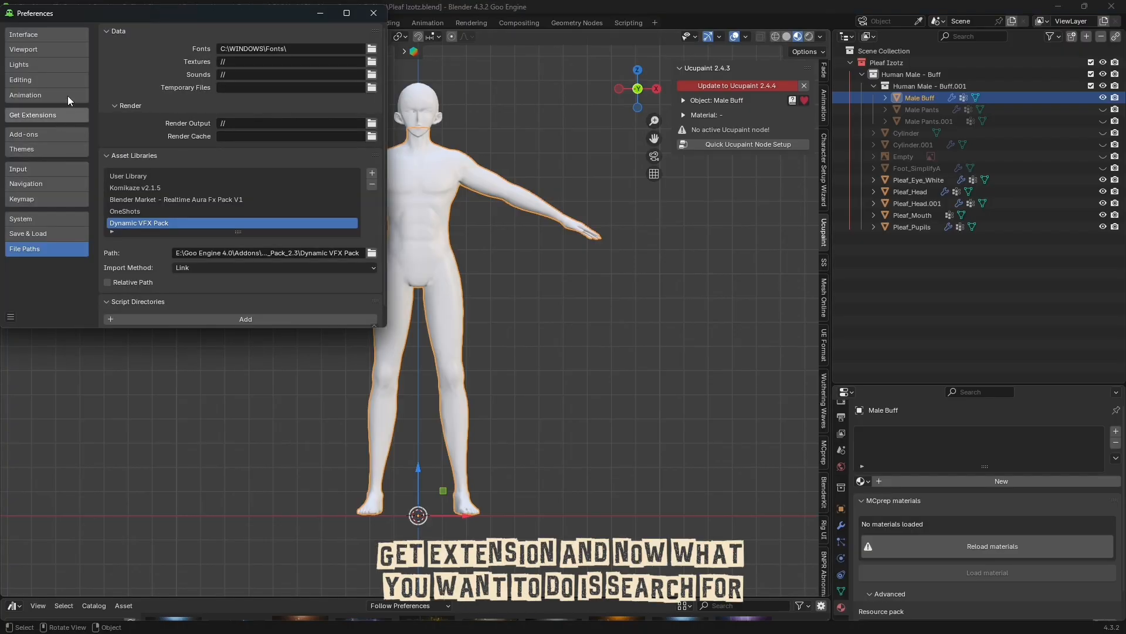
click(47, 115)
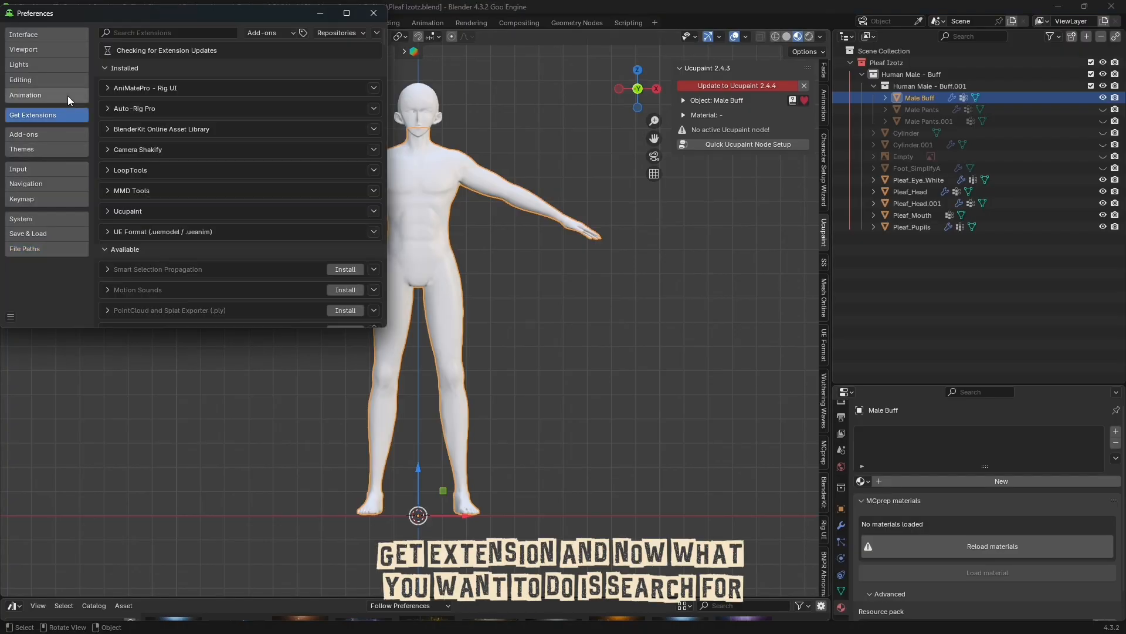
click(171, 32)
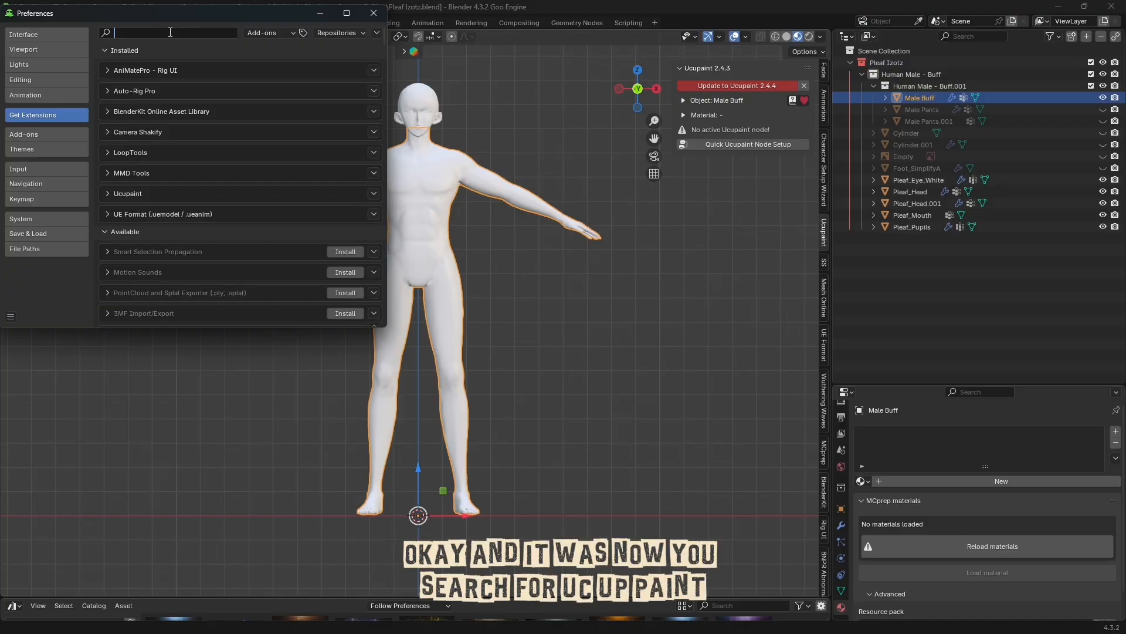
text(ucup)
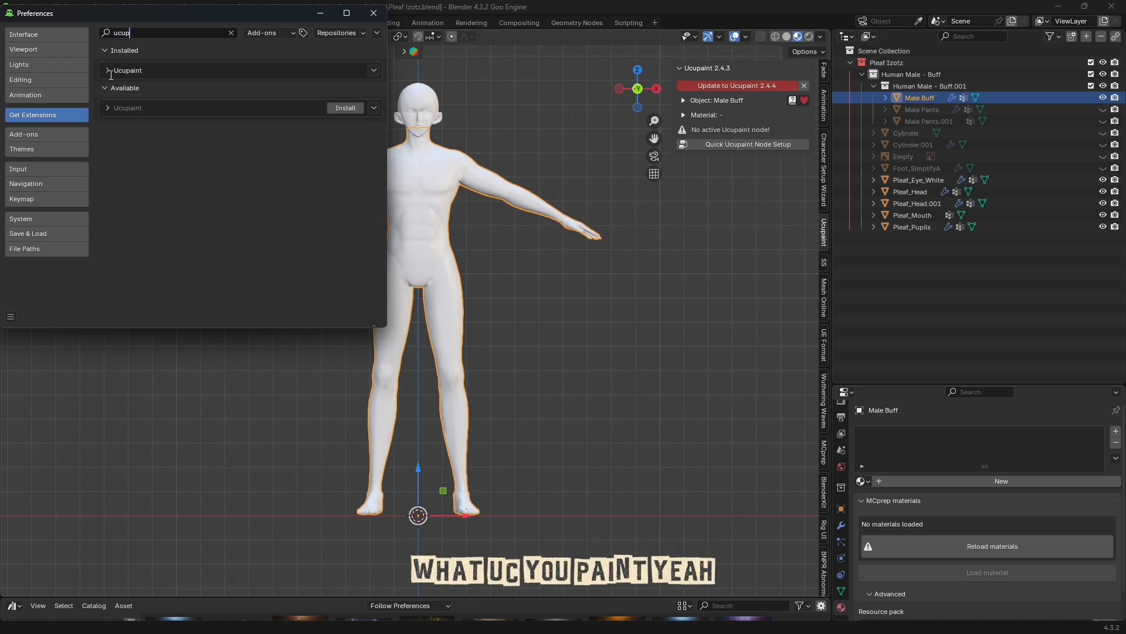
Step: Expand the details of the installed and available Ucupaint entries and install Ucupaint version 2.4.4
click(108, 70)
click(108, 70)
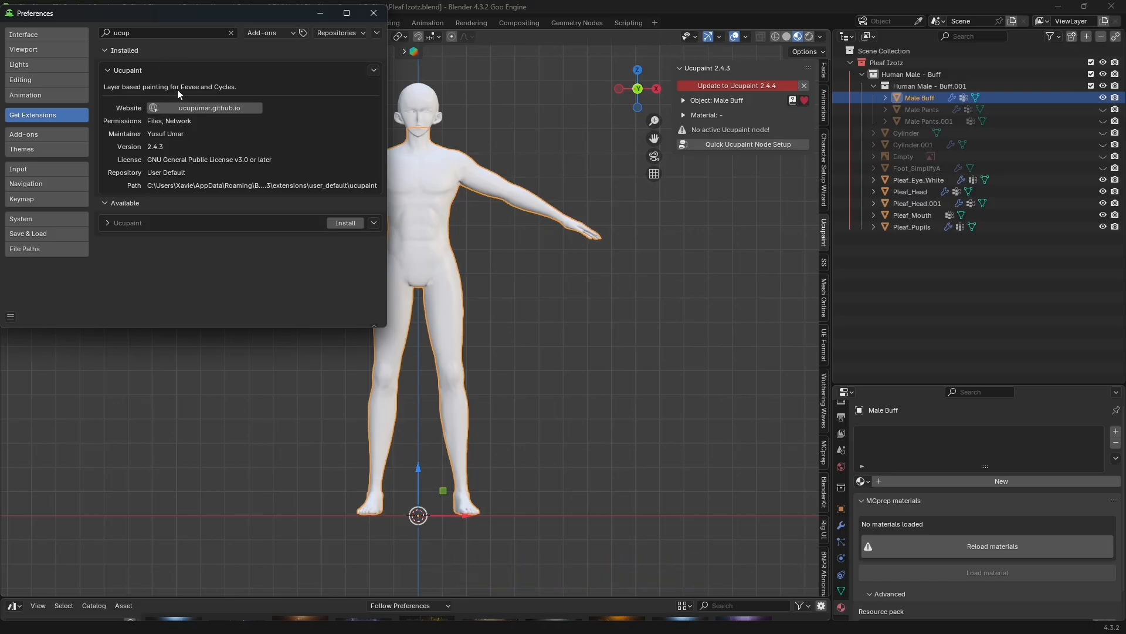
click(110, 222)
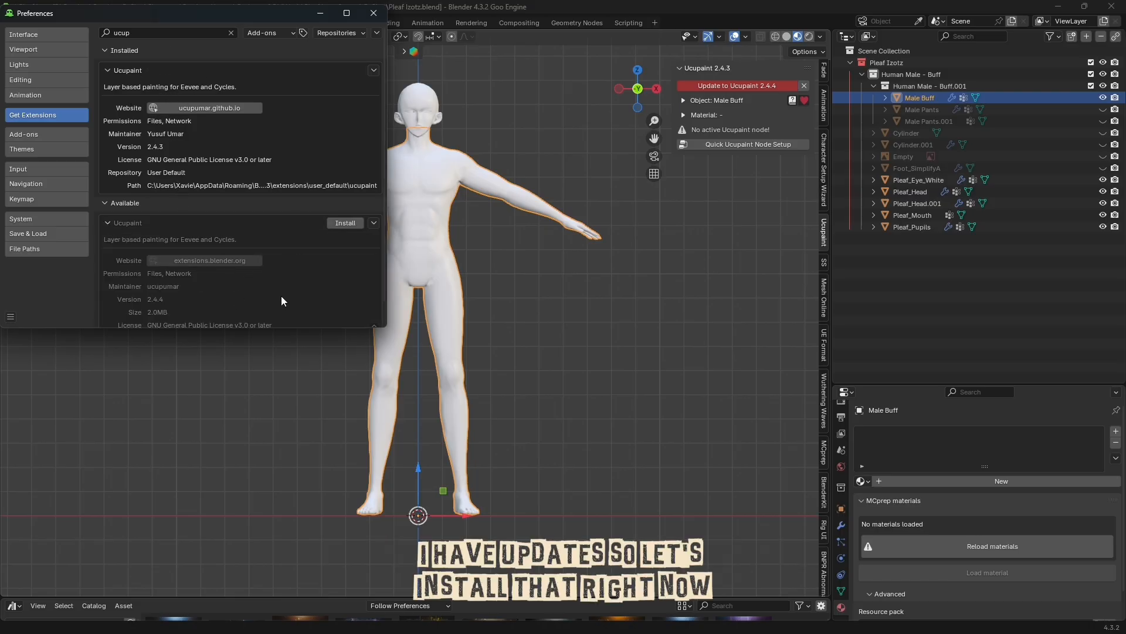
click(338, 222)
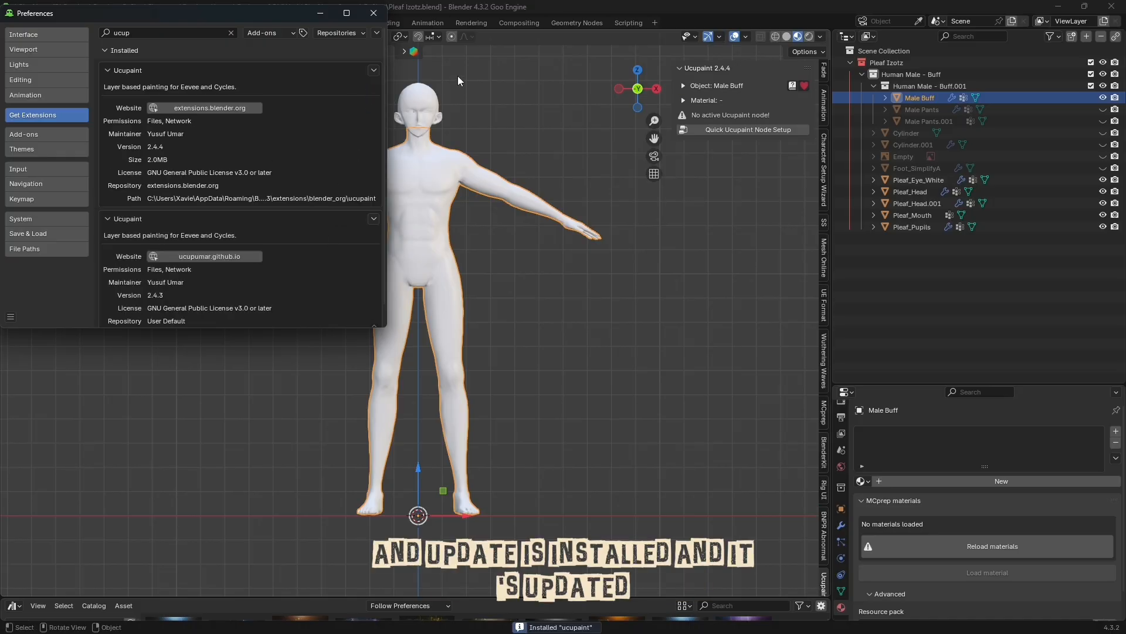
Step: Collapse the Ucupaint entries' details and save the preferences
click(108, 70)
click(108, 91)
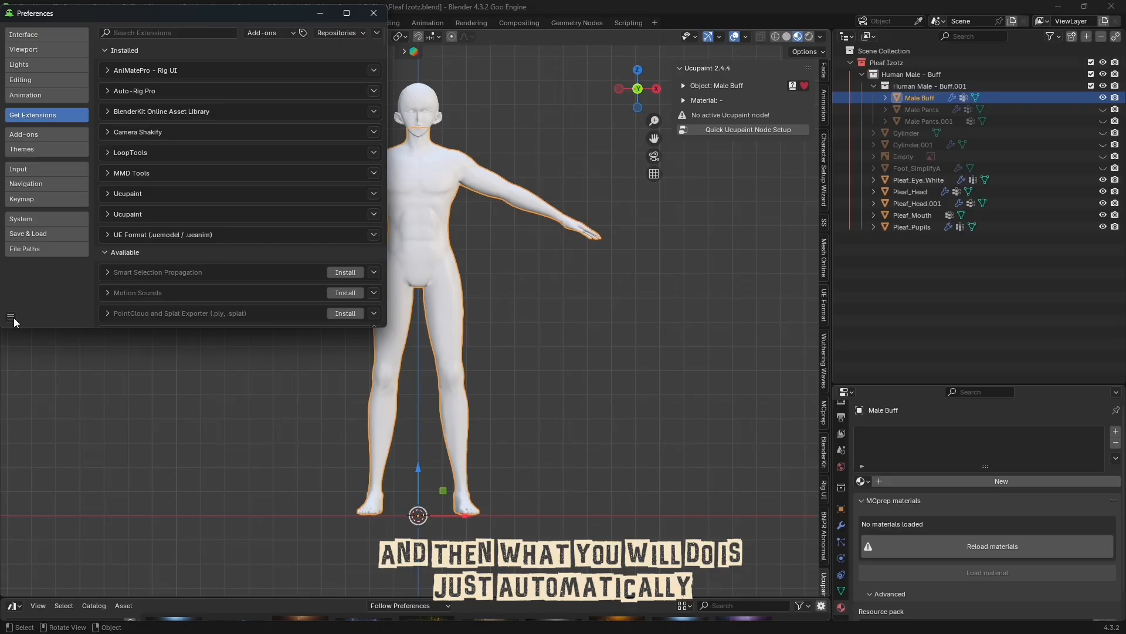
click(13, 318)
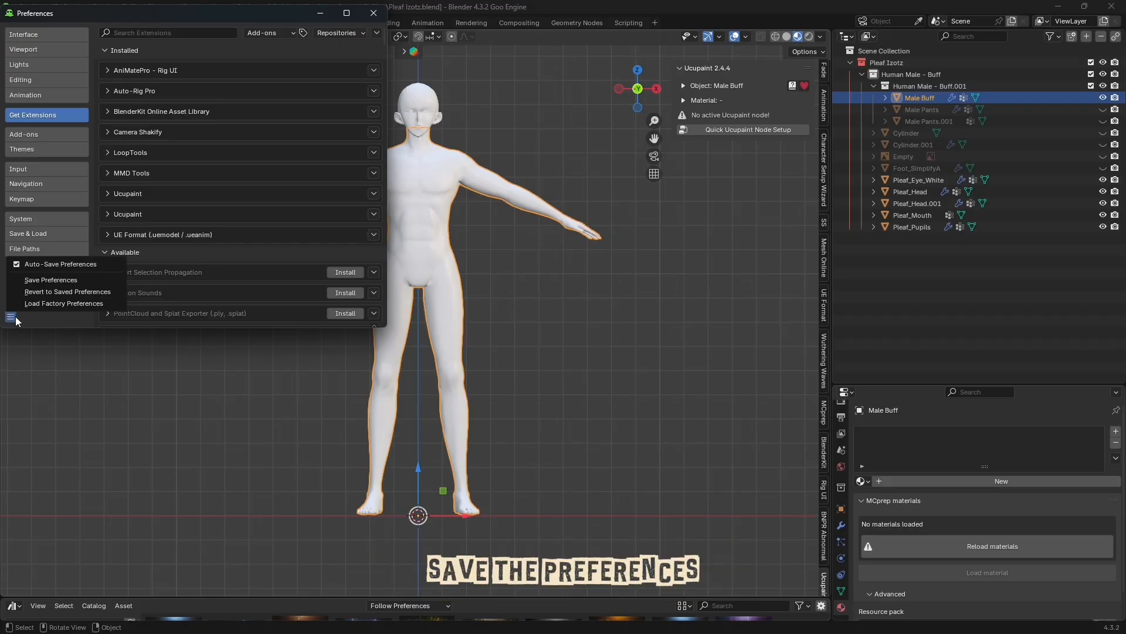
click(59, 277)
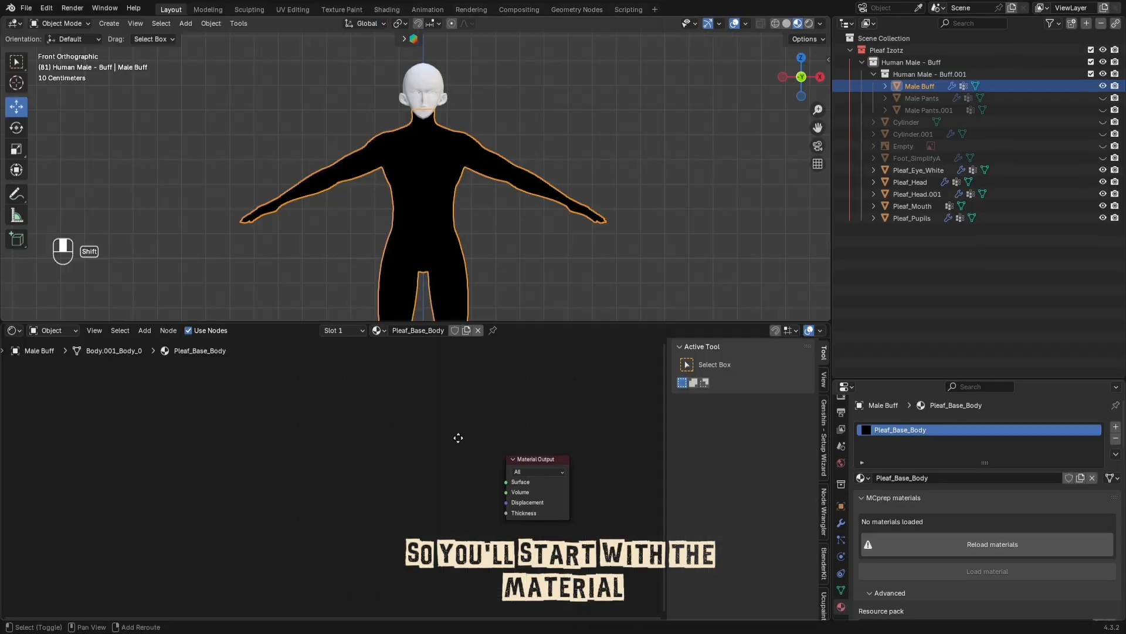
Step: Move the Material Output node farther right in the Pleaf_Base_Body material's node tree and deselect it
scroll(441, 449, up, 2)
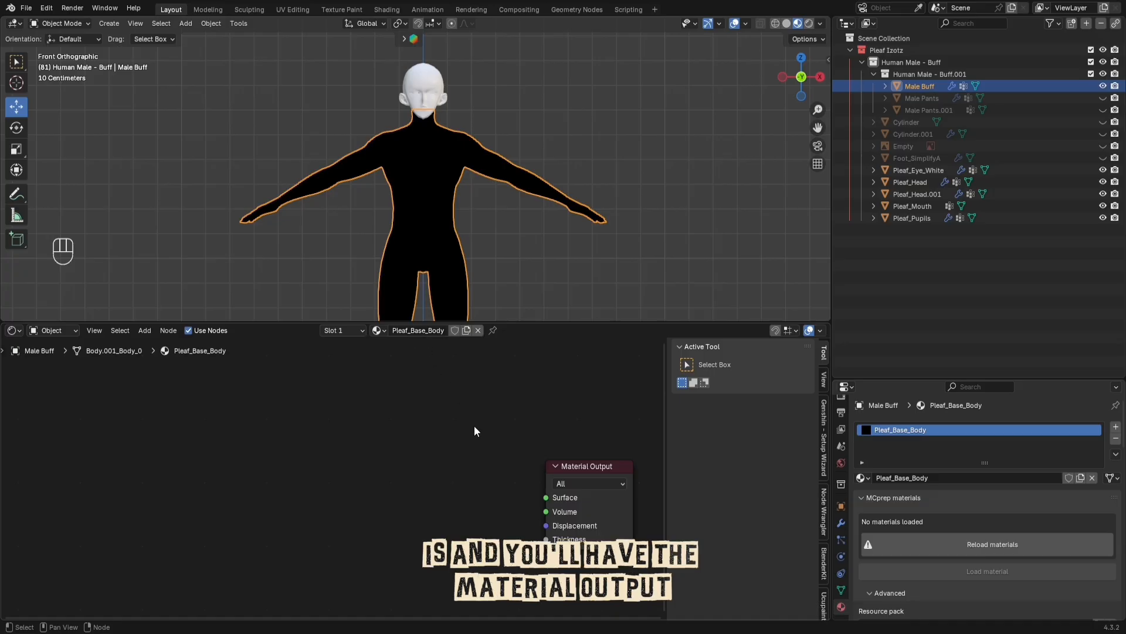
shift+middle_drag(506, 472, 407, 460)
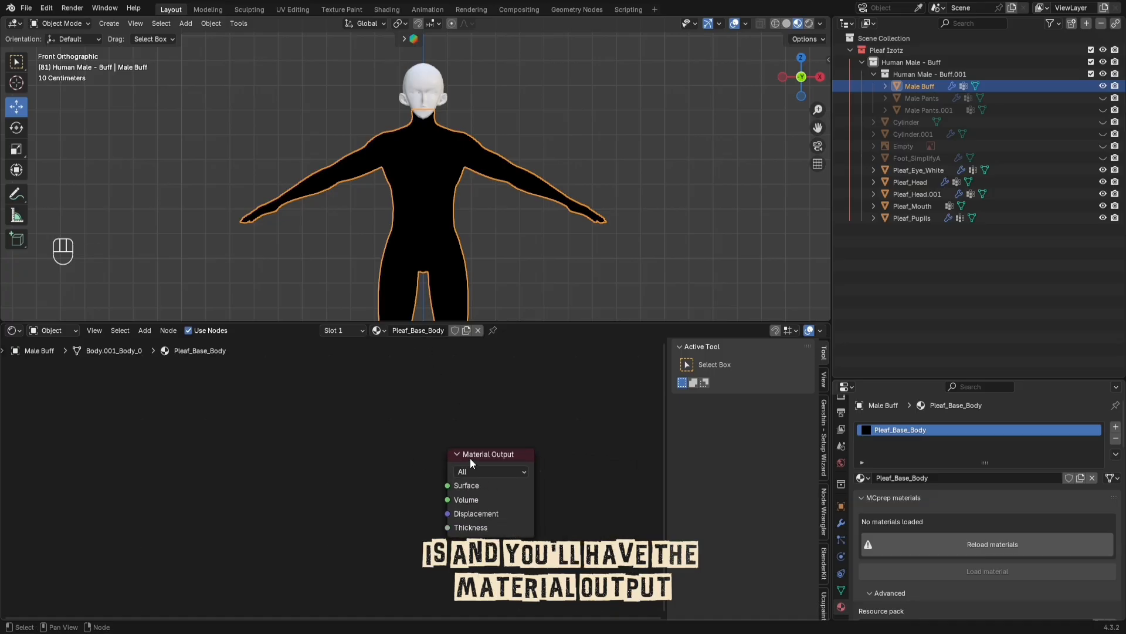
drag(470, 457, 538, 450)
click(436, 442)
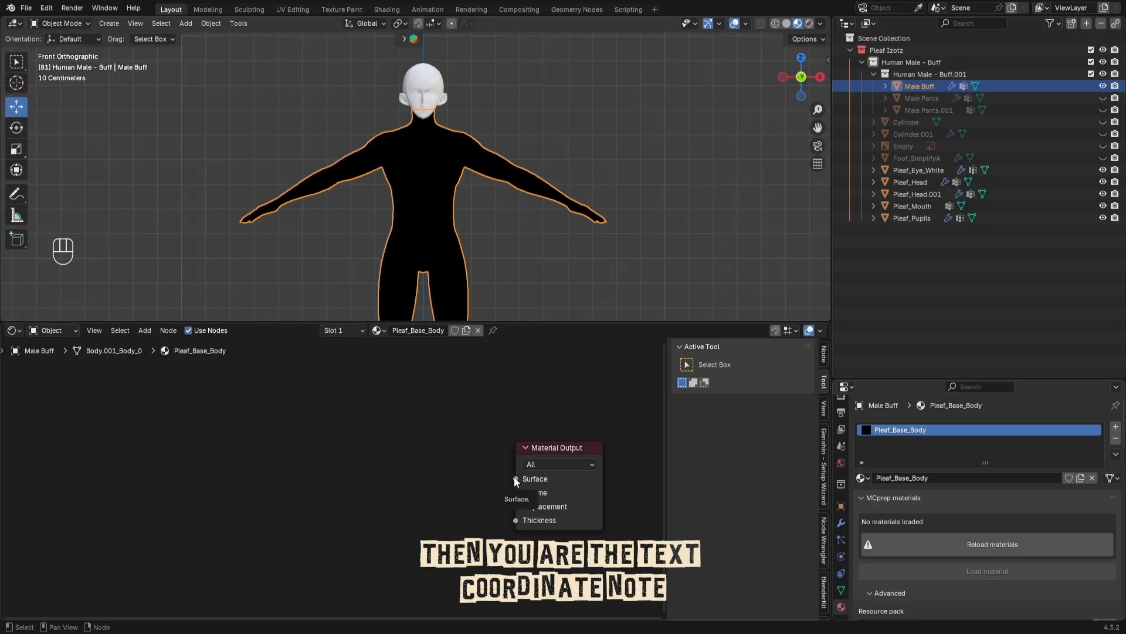
Step: Add a Texture Coordinate node and place it to the upper left of the Material Output node
key(shift+a)
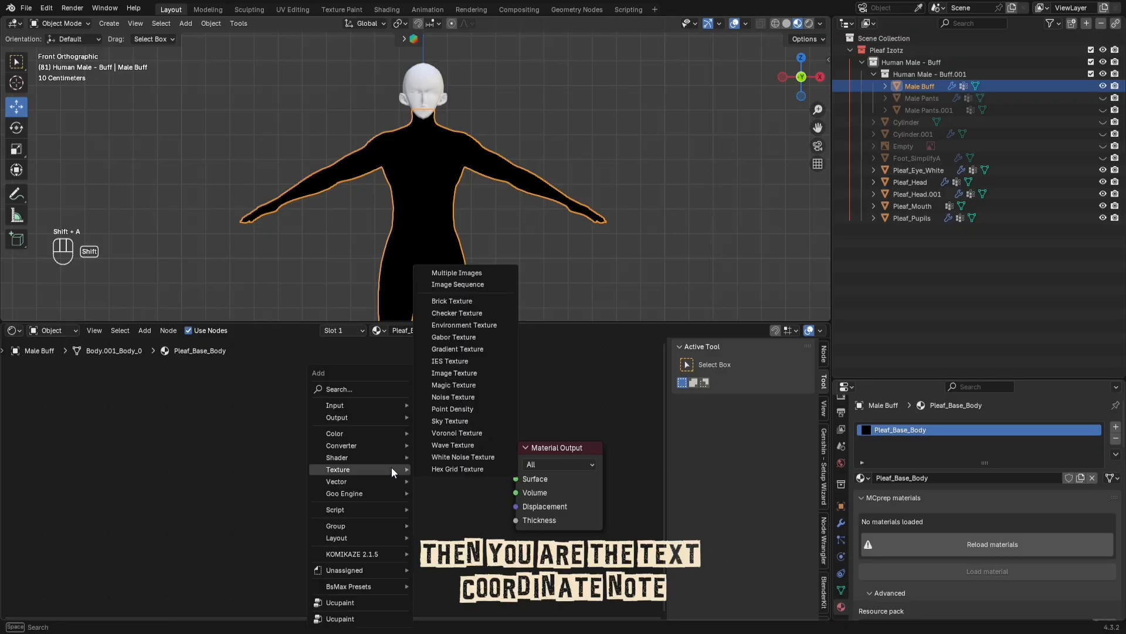
click(362, 389)
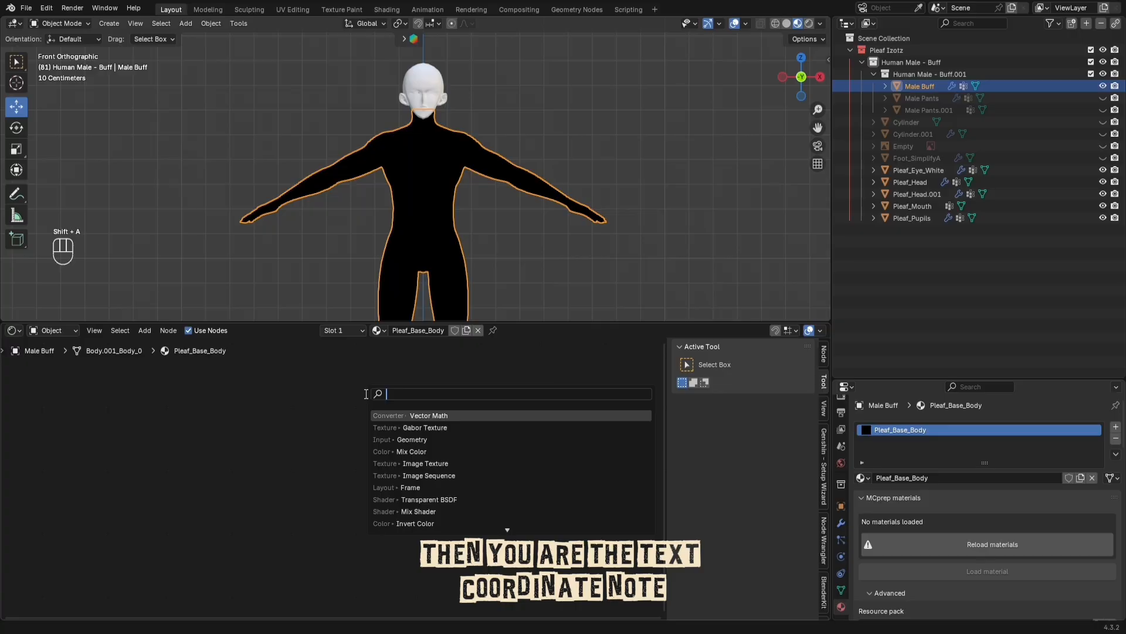
text(TEXTURE CO)
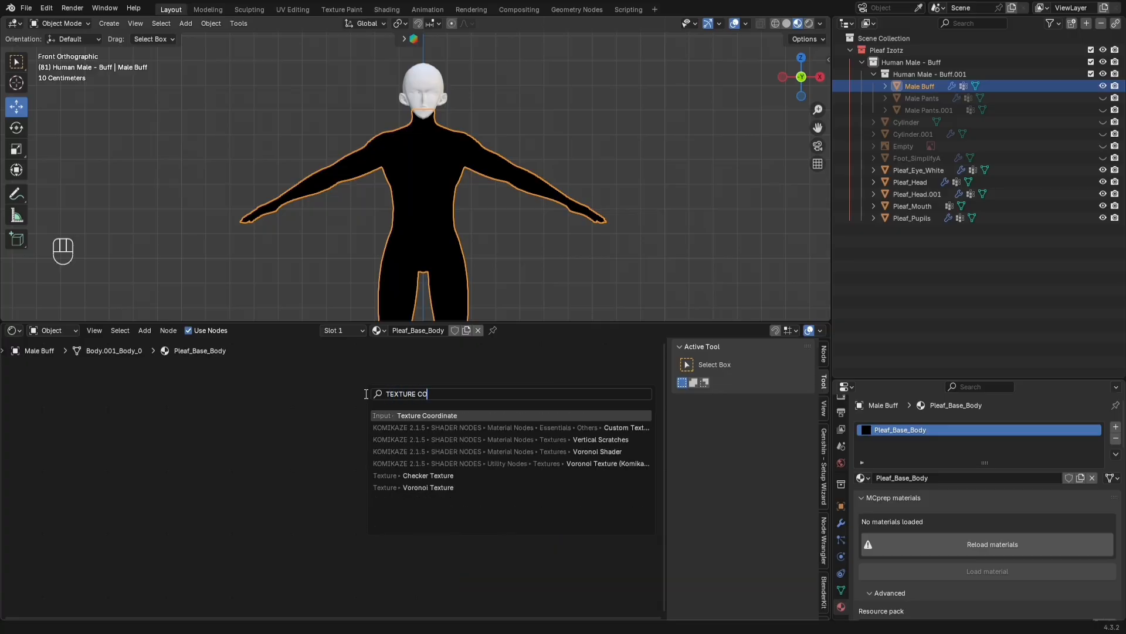
text(R)
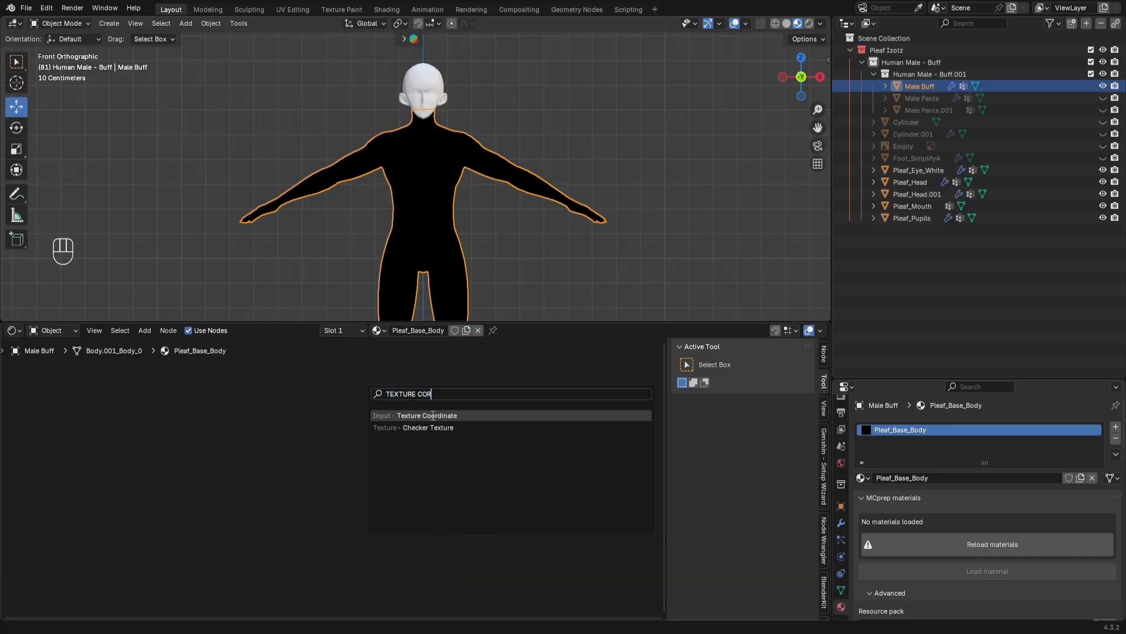
key(Return)
click(315, 390)
drag(363, 441, 343, 406)
Step: Add a Geometry node and place it directly below the Texture Coordinate node
key(shift+a)
click(332, 389)
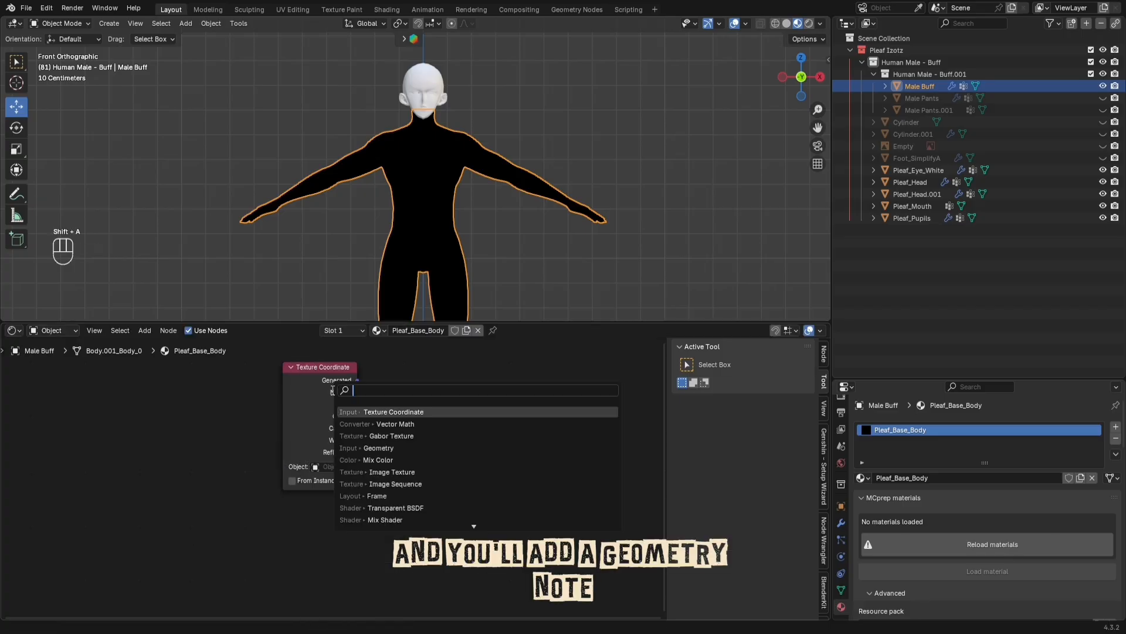
text(GEOM)
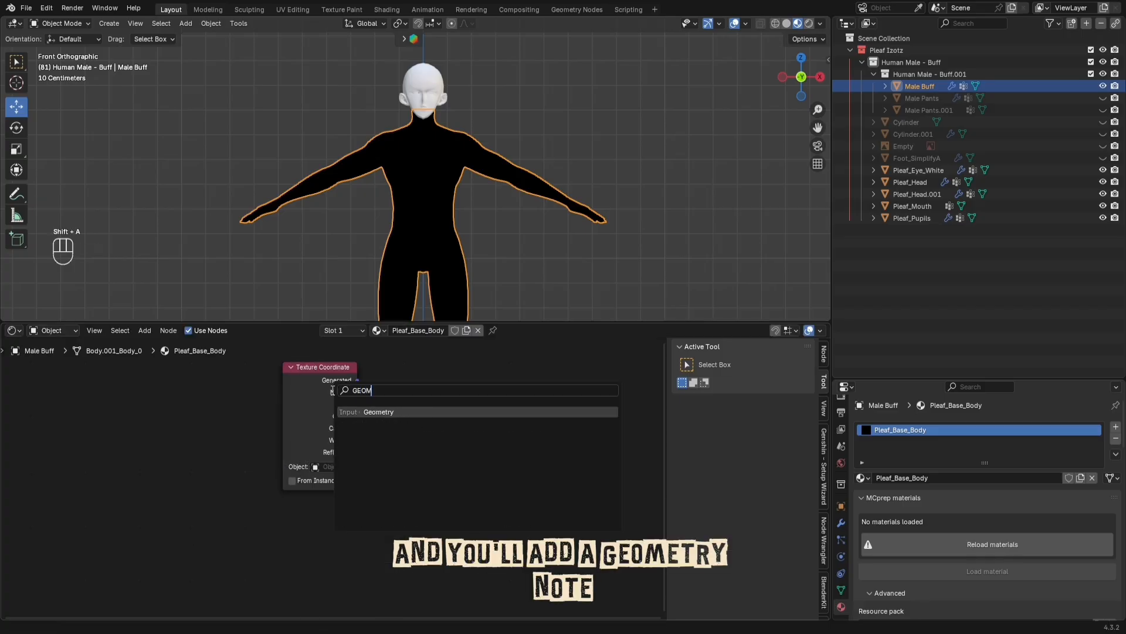
key(Return)
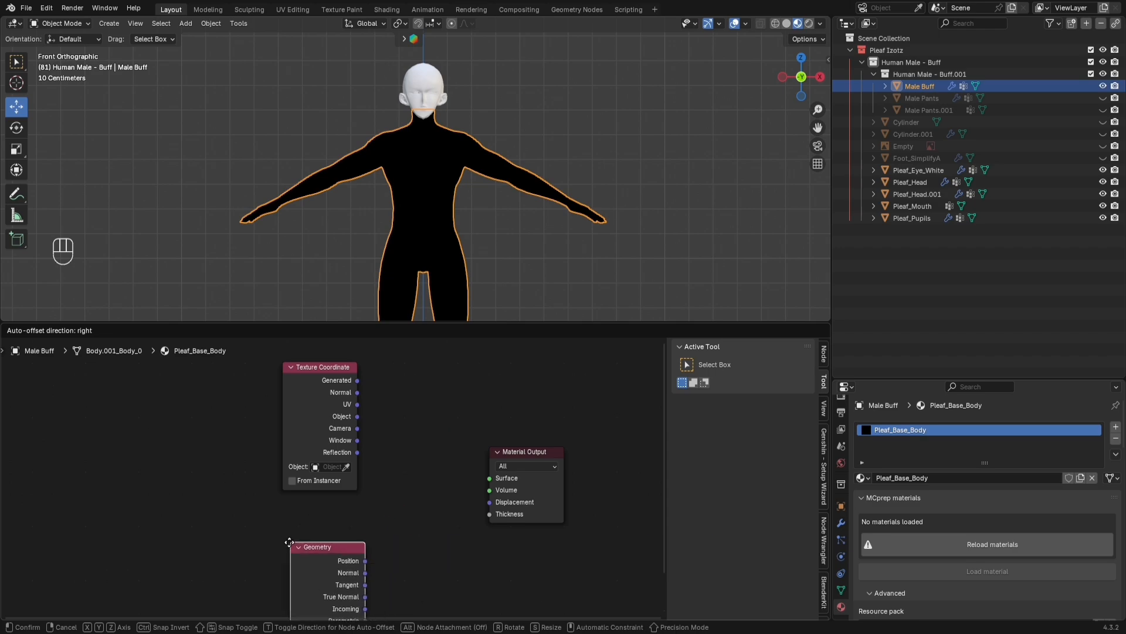
click(293, 532)
Step: Move the Material Output node well to the right of the two input nodes, leaving space between them
drag(527, 456, 686, 453)
middle_drag(617, 460, 344, 494)
scroll(332, 507, down, 3)
drag(407, 487, 576, 494)
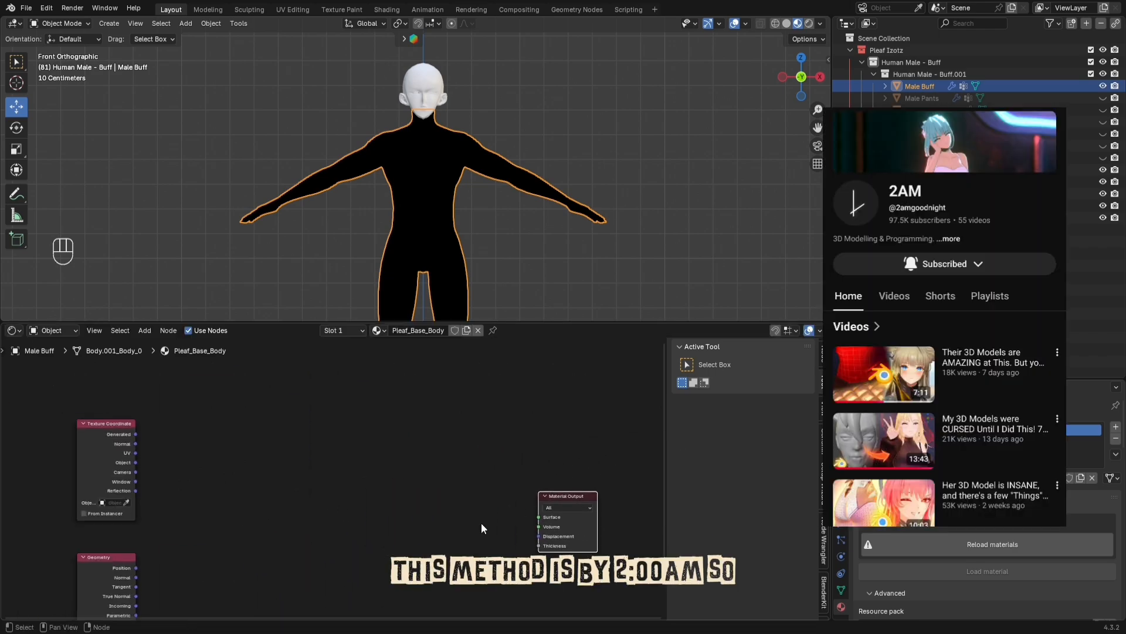
scroll(507, 504, down, 1)
scroll(506, 505, down, 1)
click(365, 549)
middle_drag(341, 537, 361, 509)
scroll(361, 510, up, 6)
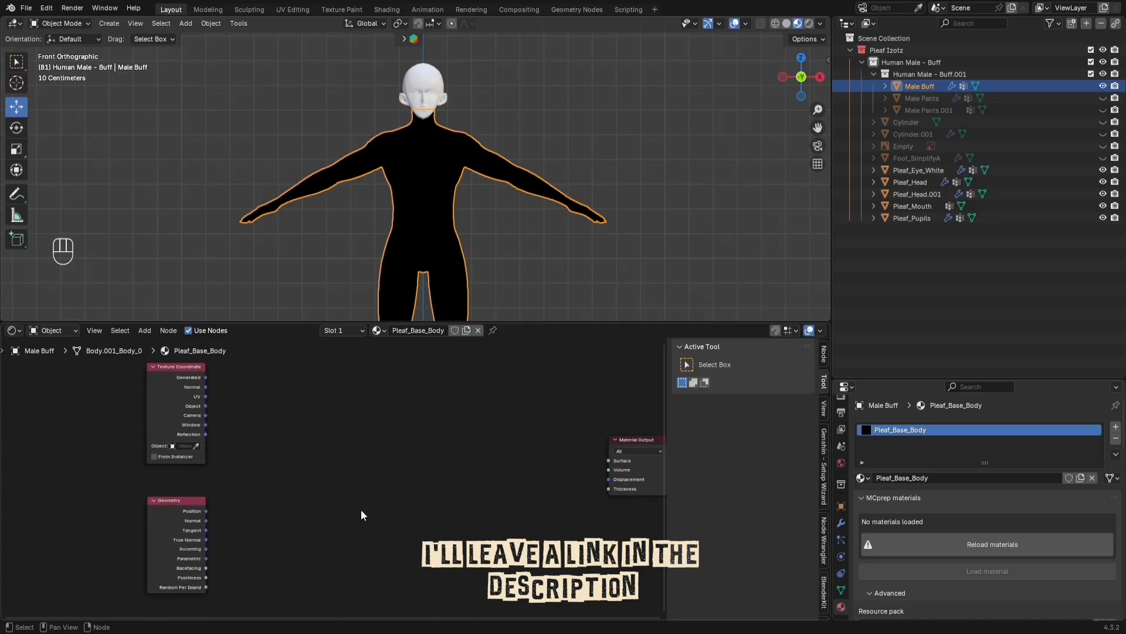
Step: Add a Vector Math node and place it between the two input nodes and the Material Output node
scroll(351, 509, down, 4)
key(shift+a)
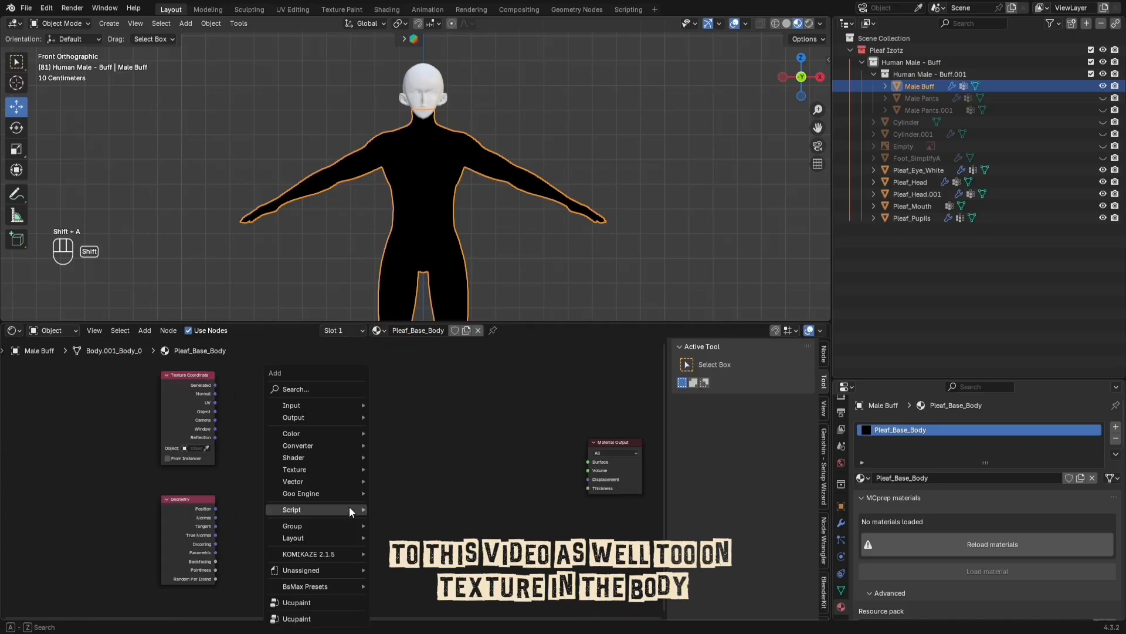
click(303, 388)
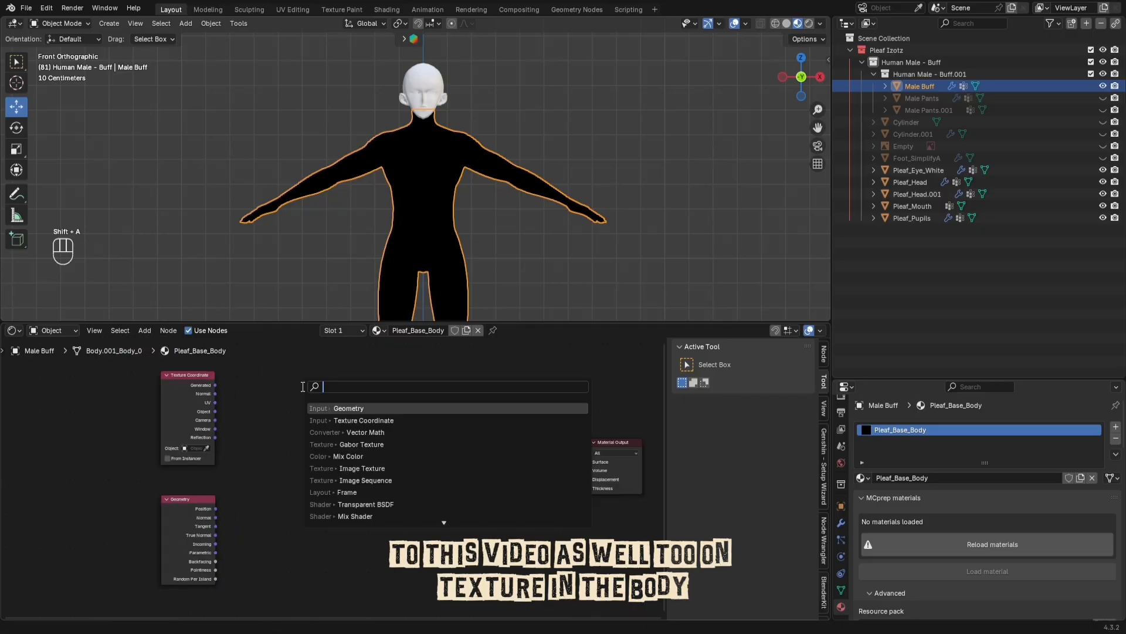
text(DOT)
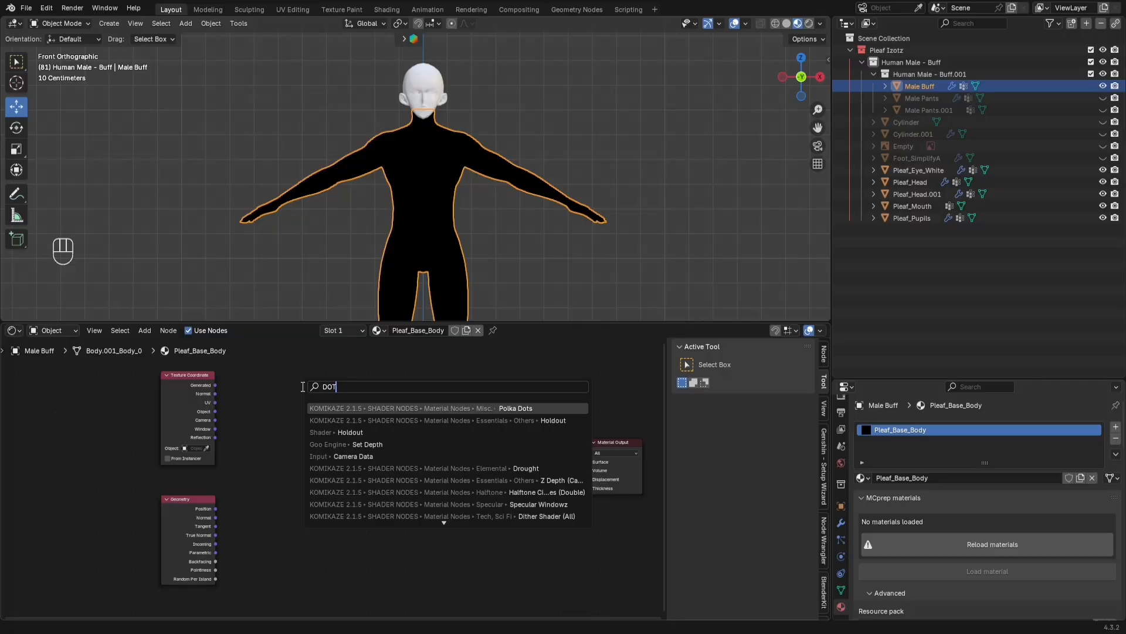
key(BackSpace)
key(BackSpace)
key(BackSpace)
key(BackSpace)
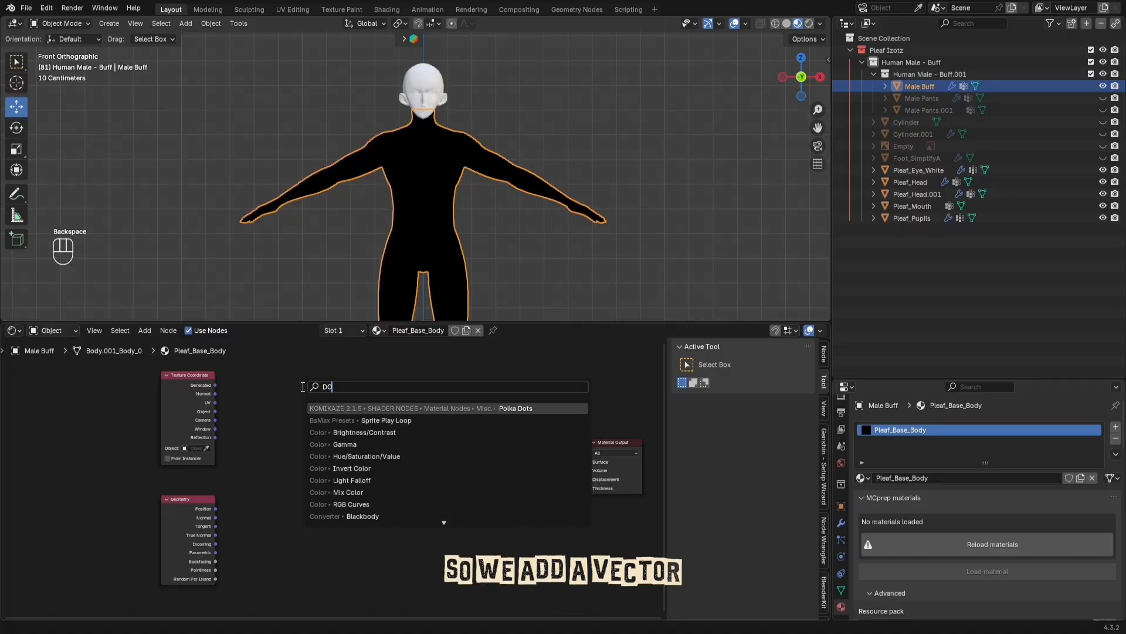
text(VECTOR M)
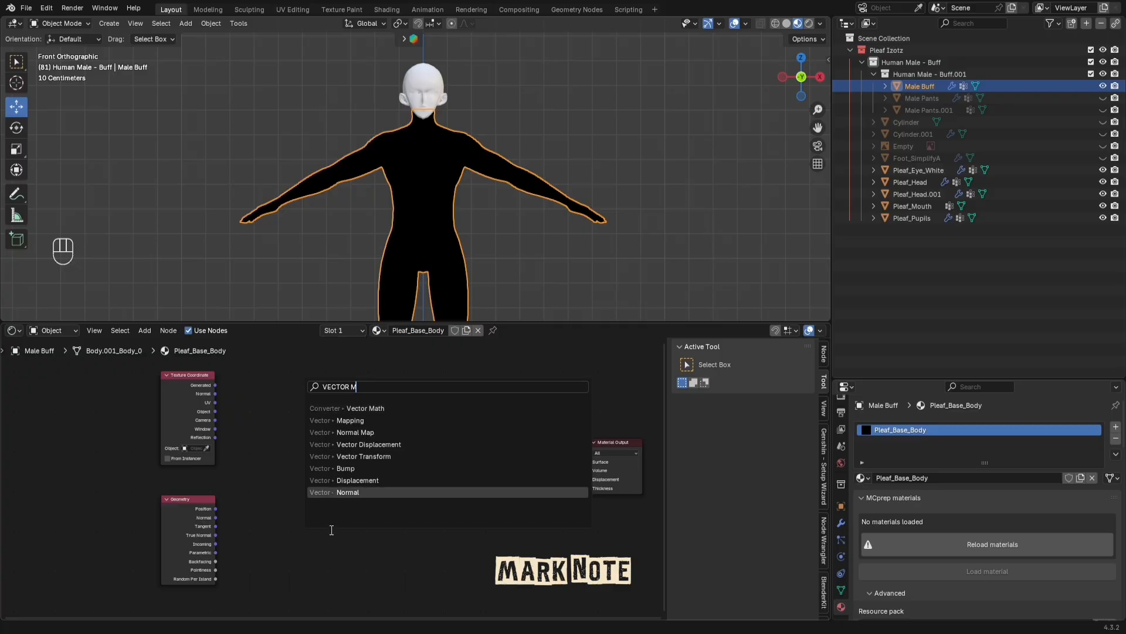
click(343, 408)
click(279, 418)
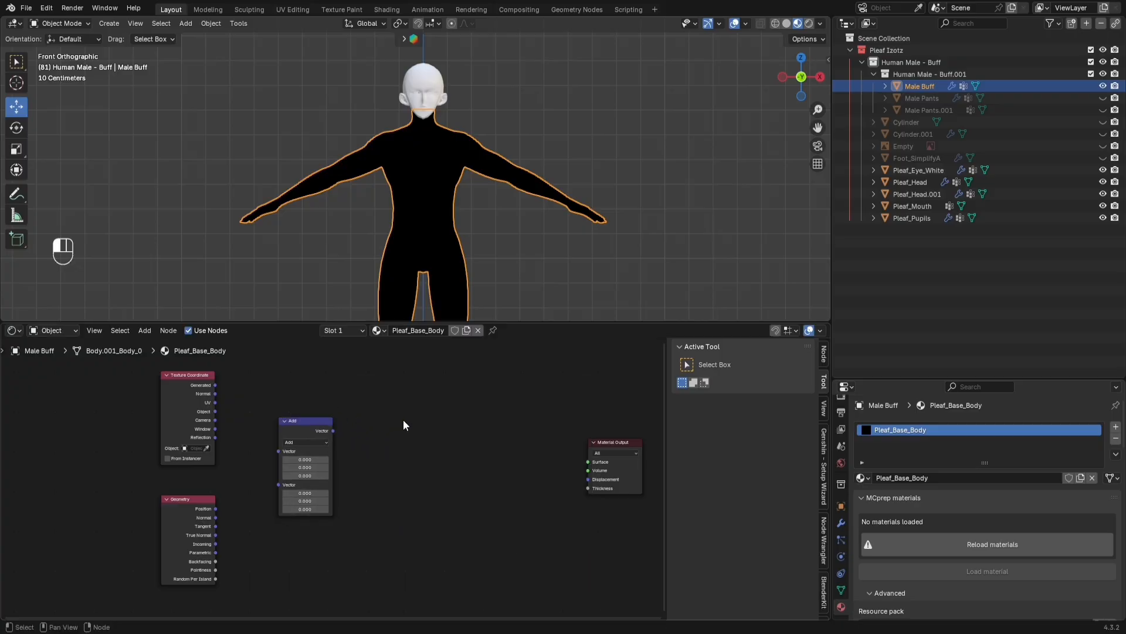
Step: Add a Color Ramp node and place it between the Vector Math node and the Material Output node
key(shift+a)
click(368, 390)
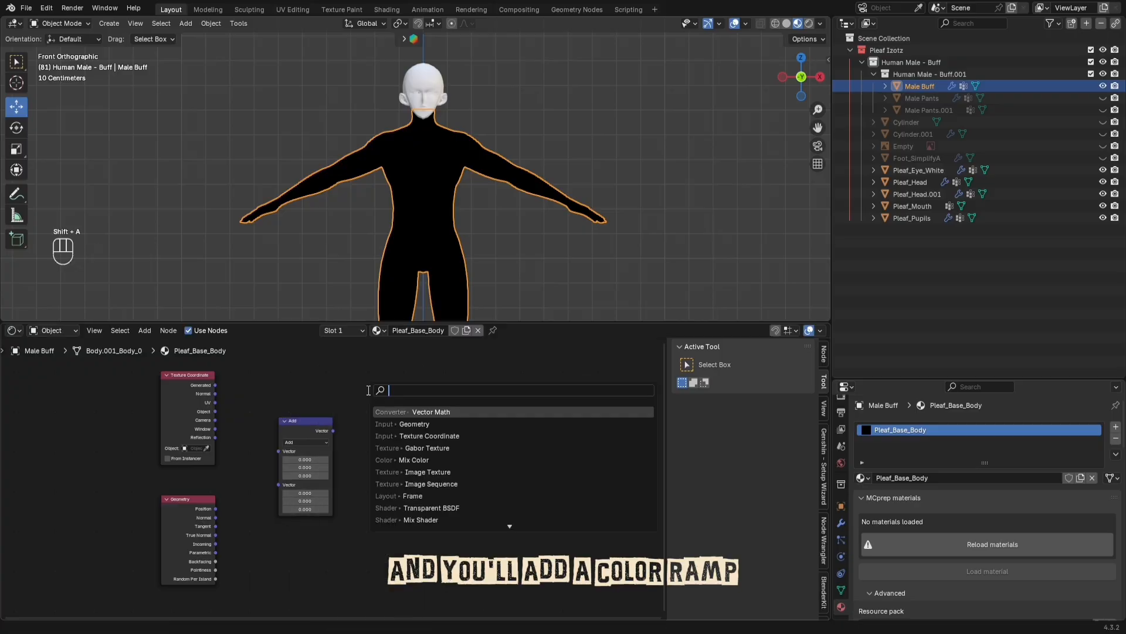
text(COLOR)
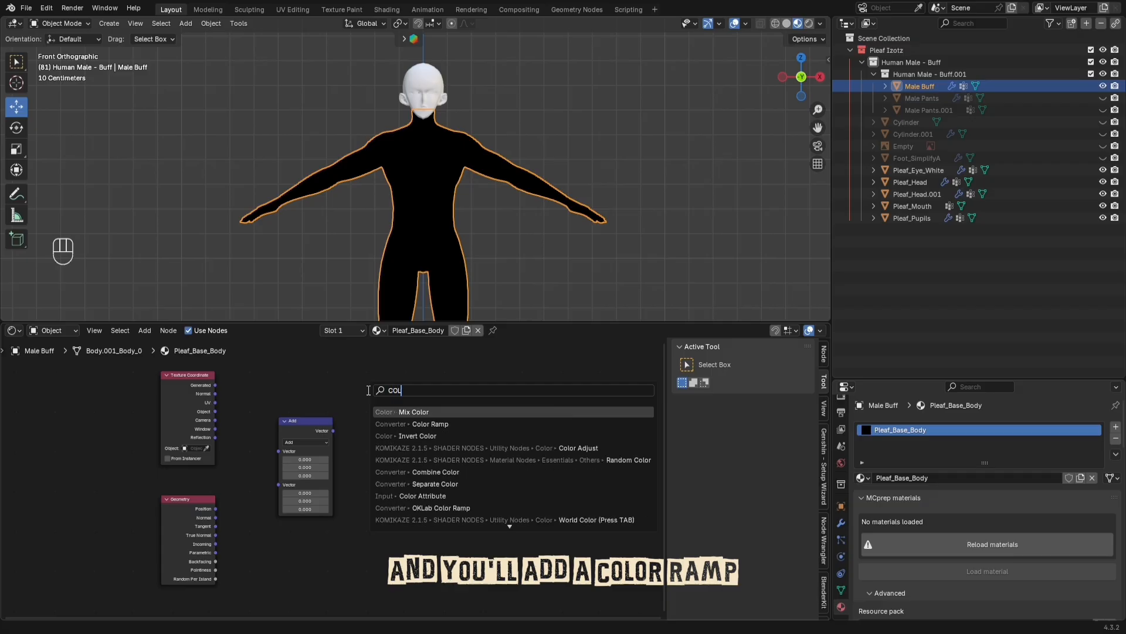
click(409, 424)
click(390, 421)
middle_drag(252, 438, 293, 425)
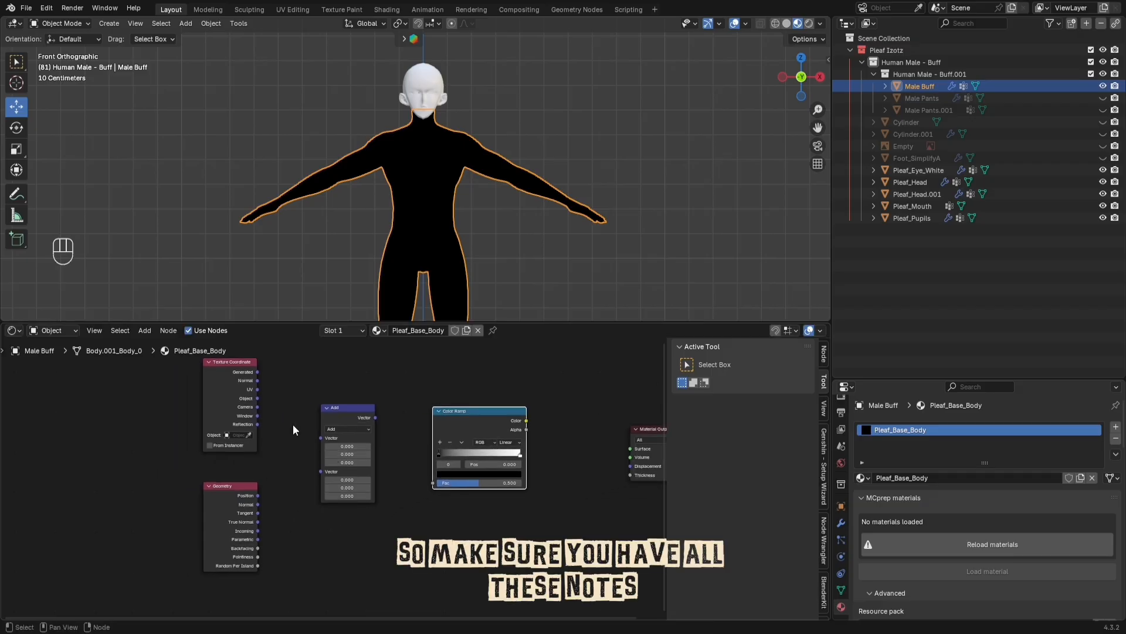
Step: Set the Vector Math node to Dot Product and connect Texture Coordinate's Object and Geometry's Normal to its first and second Vector inputs
click(342, 429)
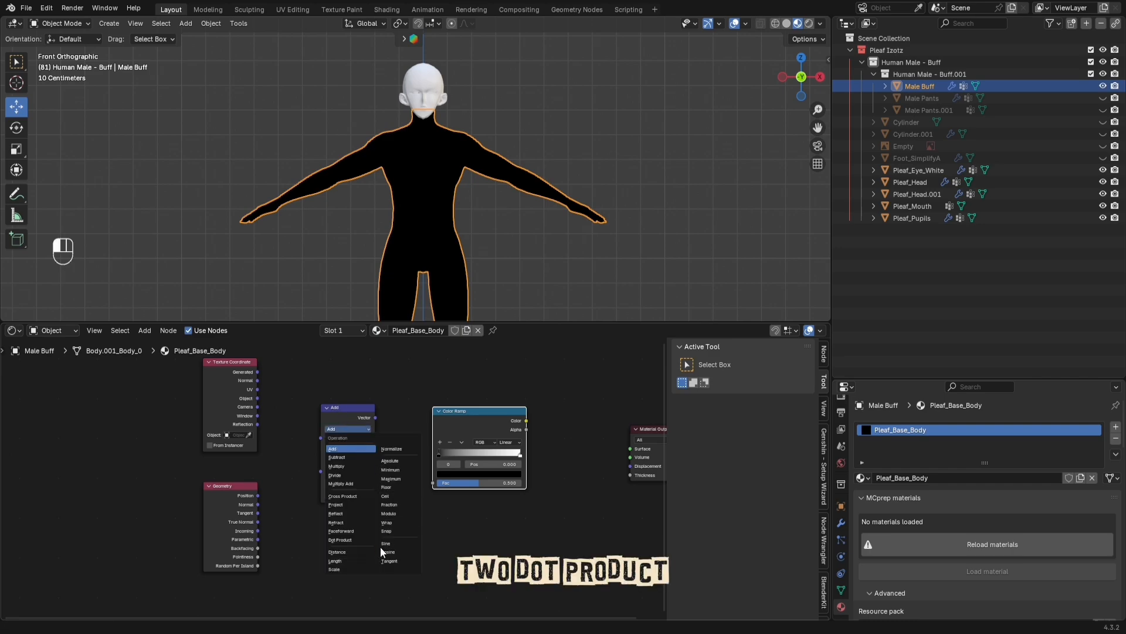
click(364, 539)
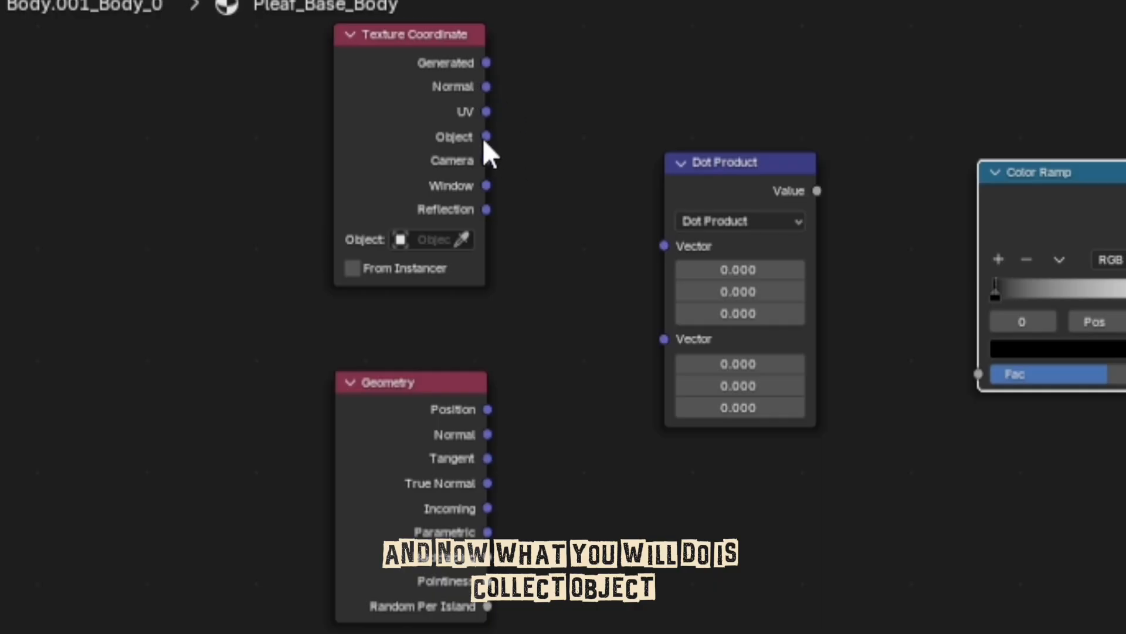
drag(485, 137, 676, 271)
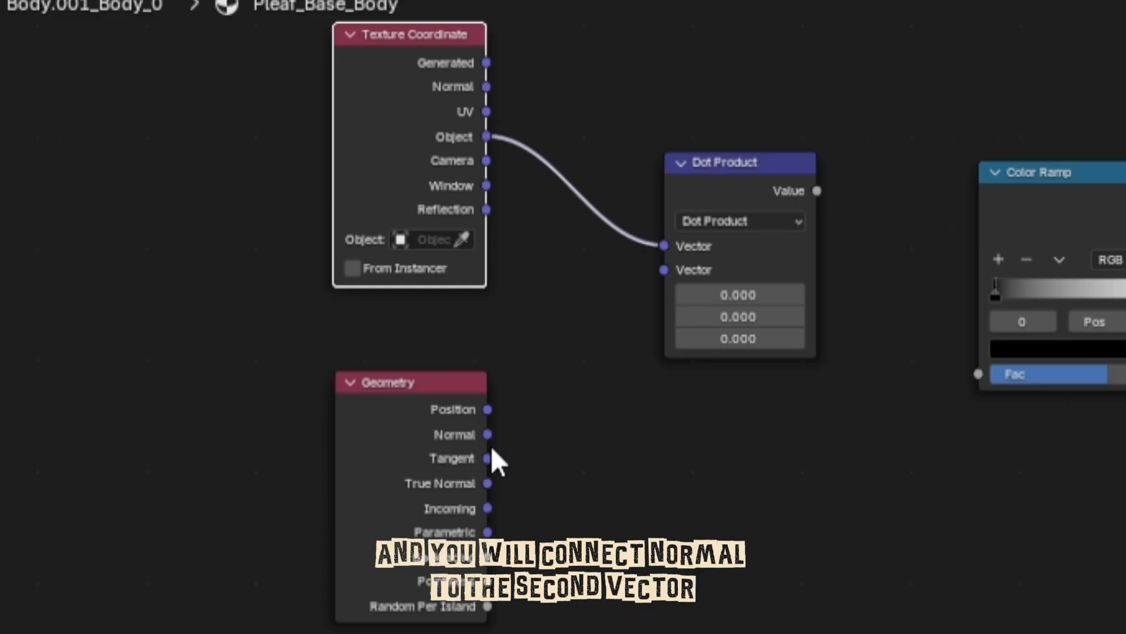
drag(488, 434, 664, 270)
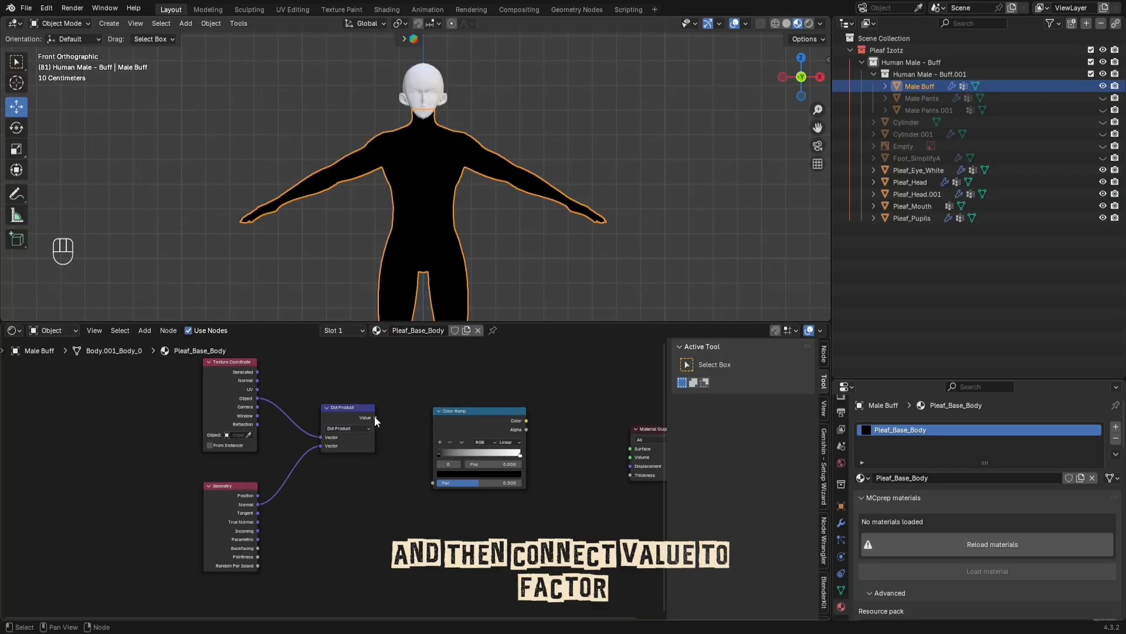
Step: Connect the Dot Product's Value to the Color Ramp's Fac and move the ramp's white stop to about 0.364
drag(817, 191, 862, 196)
drag(433, 481, 433, 482)
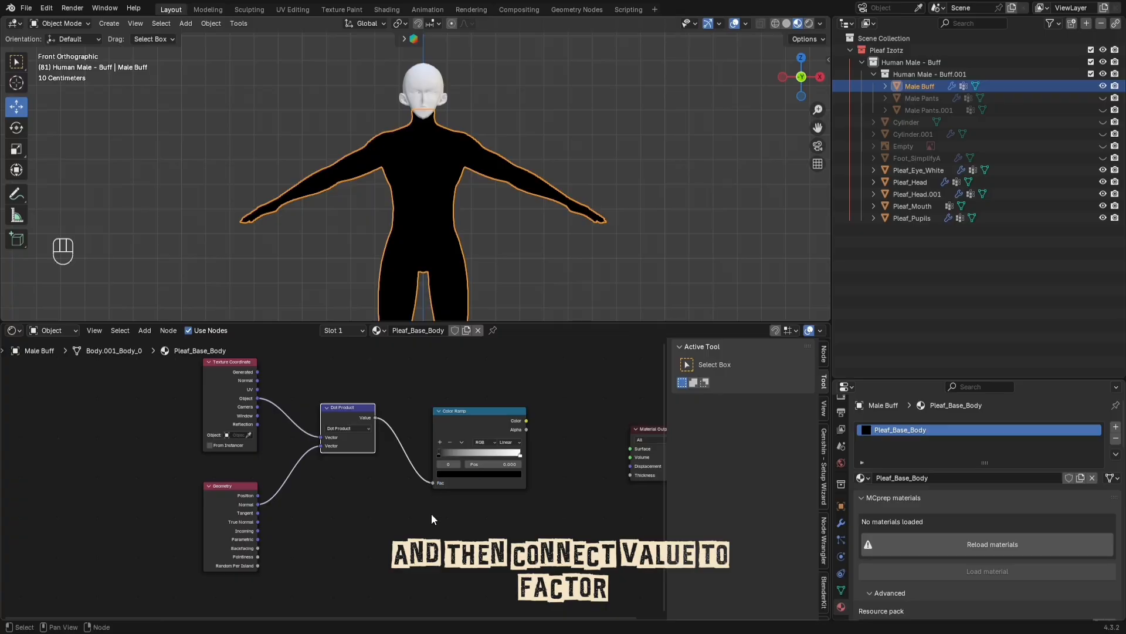
click(520, 453)
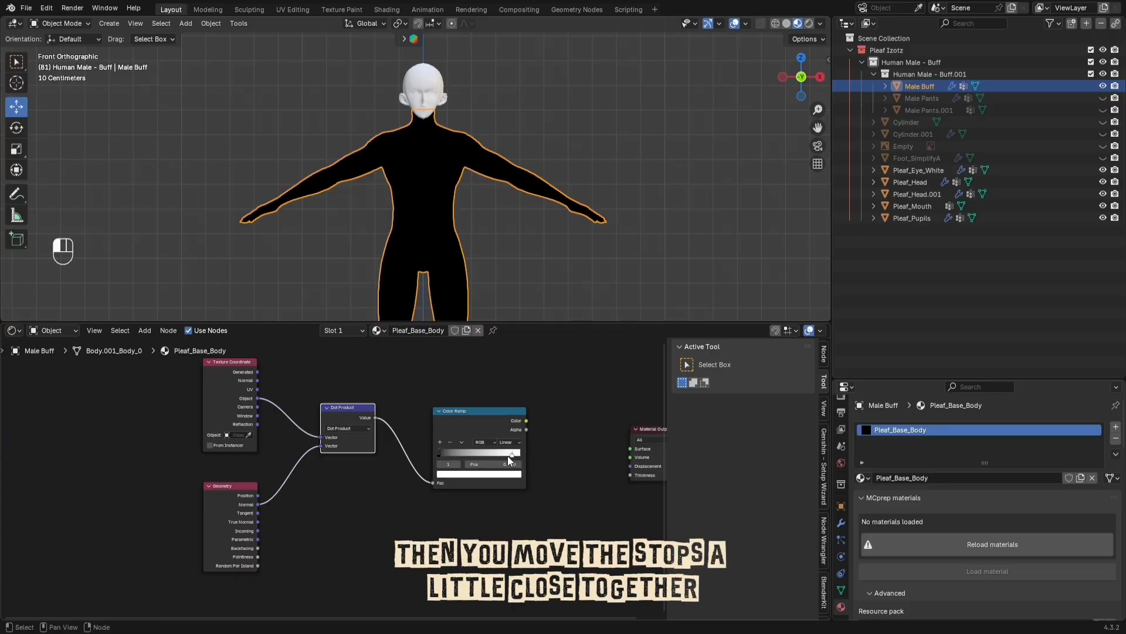
drag(458, 464, 465, 471)
scroll(470, 469, up, 3)
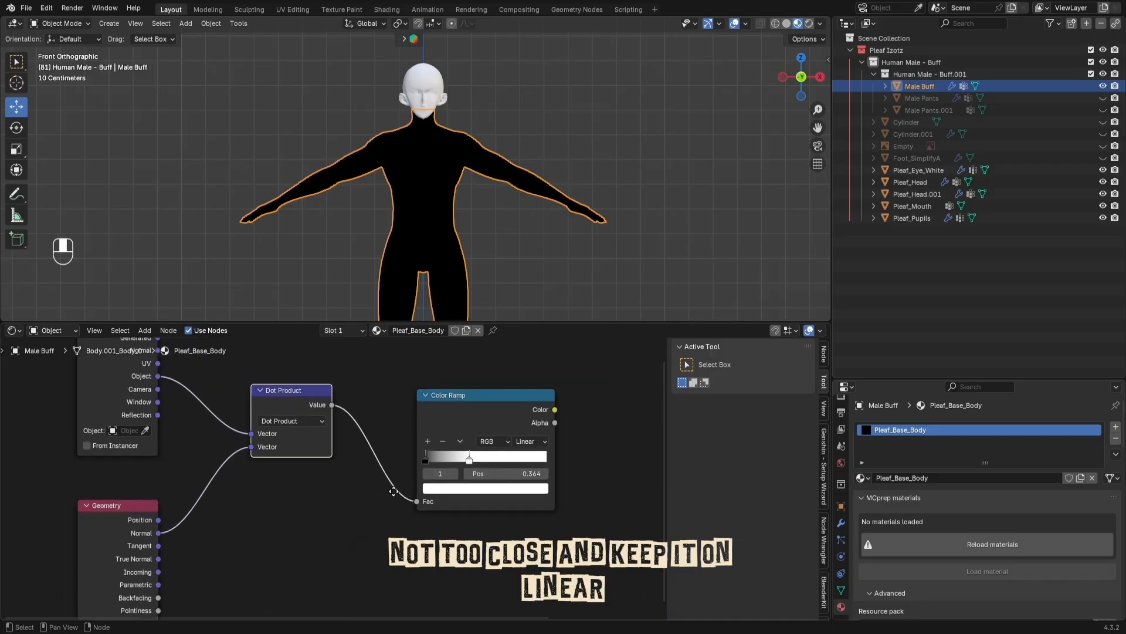
scroll(410, 461, up, 1)
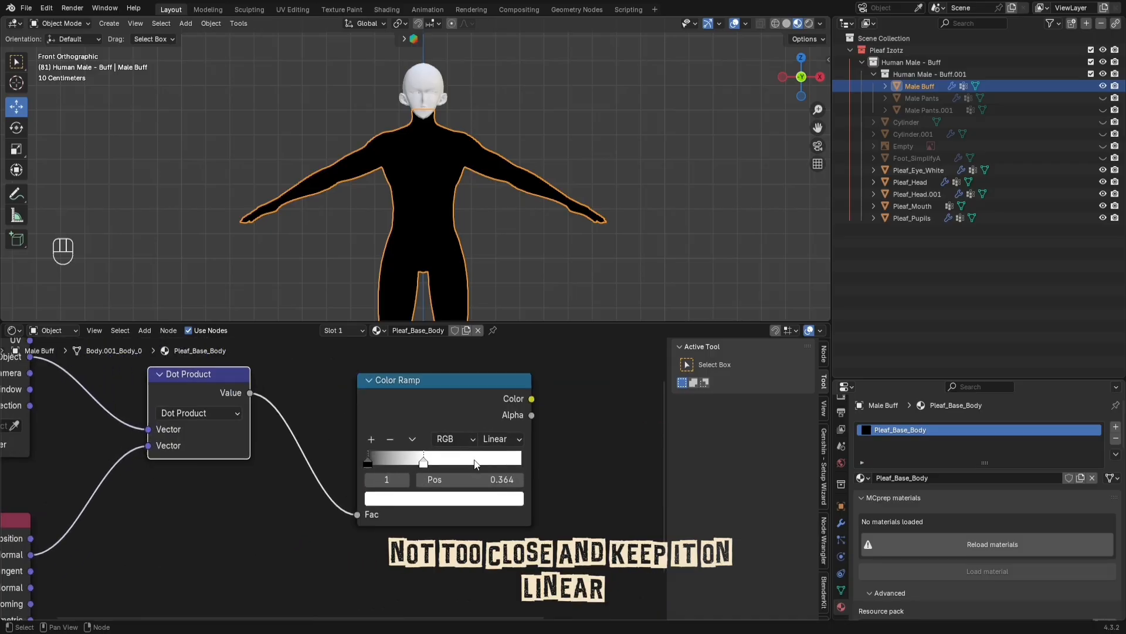
Step: Set the color of the Color Ramp's white stop to hex FEE3D4
click(367, 460)
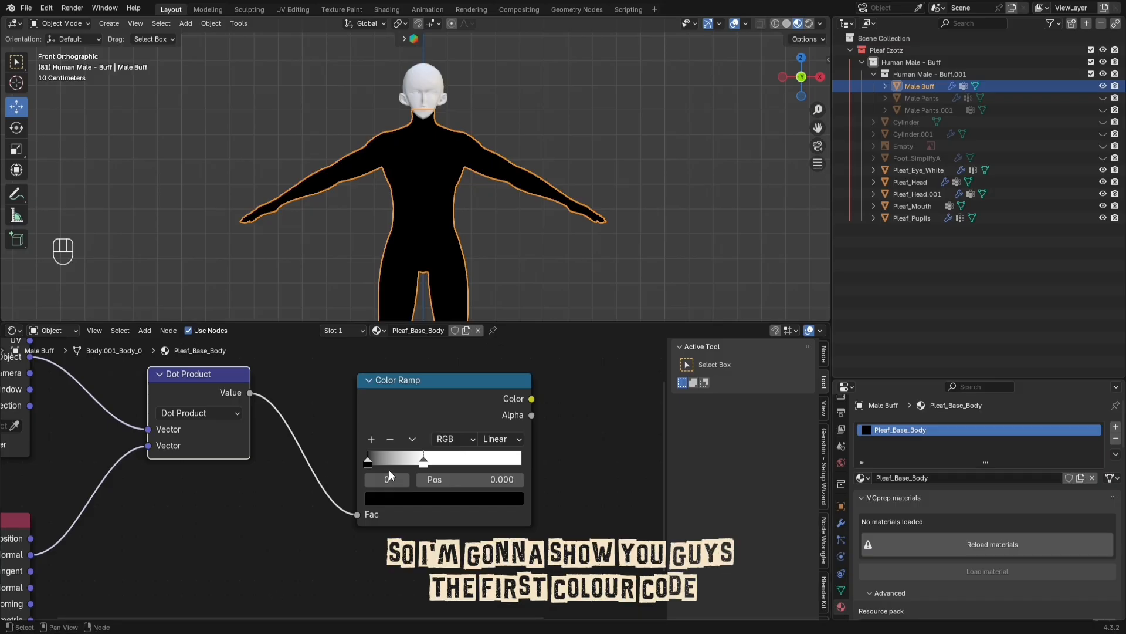
click(423, 464)
click(419, 500)
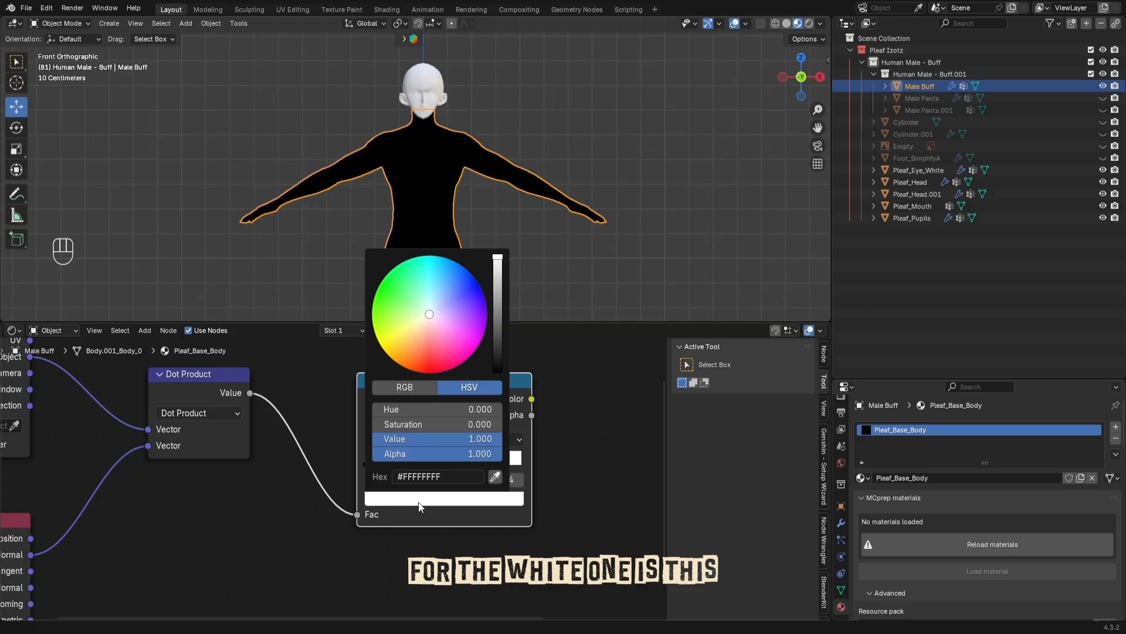
click(441, 477)
text(FEE3D4)
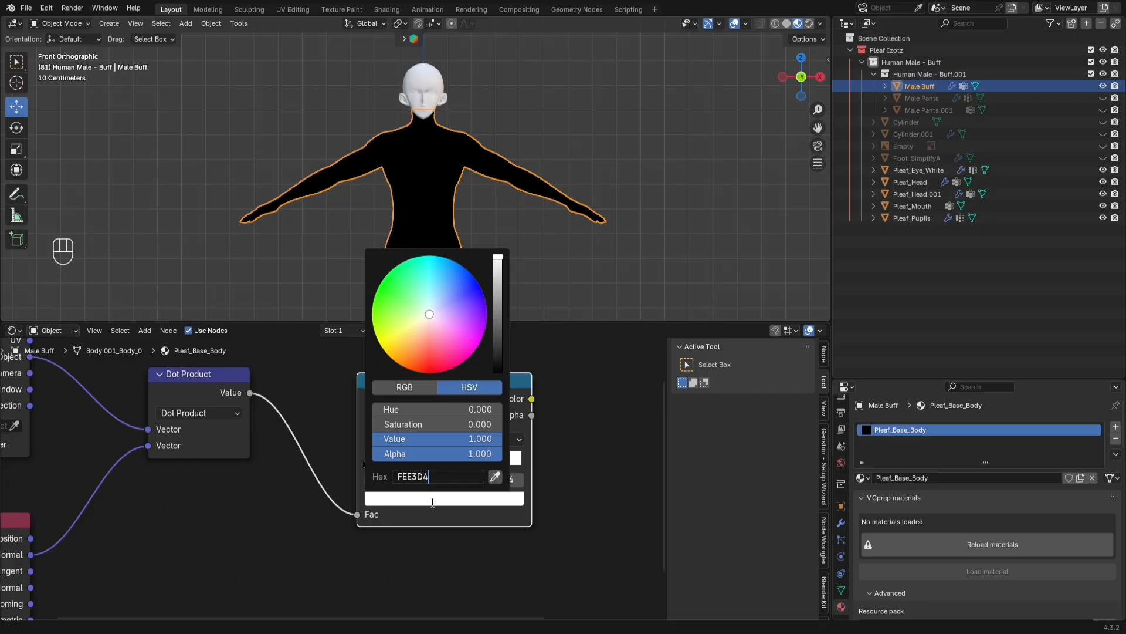
key(Return)
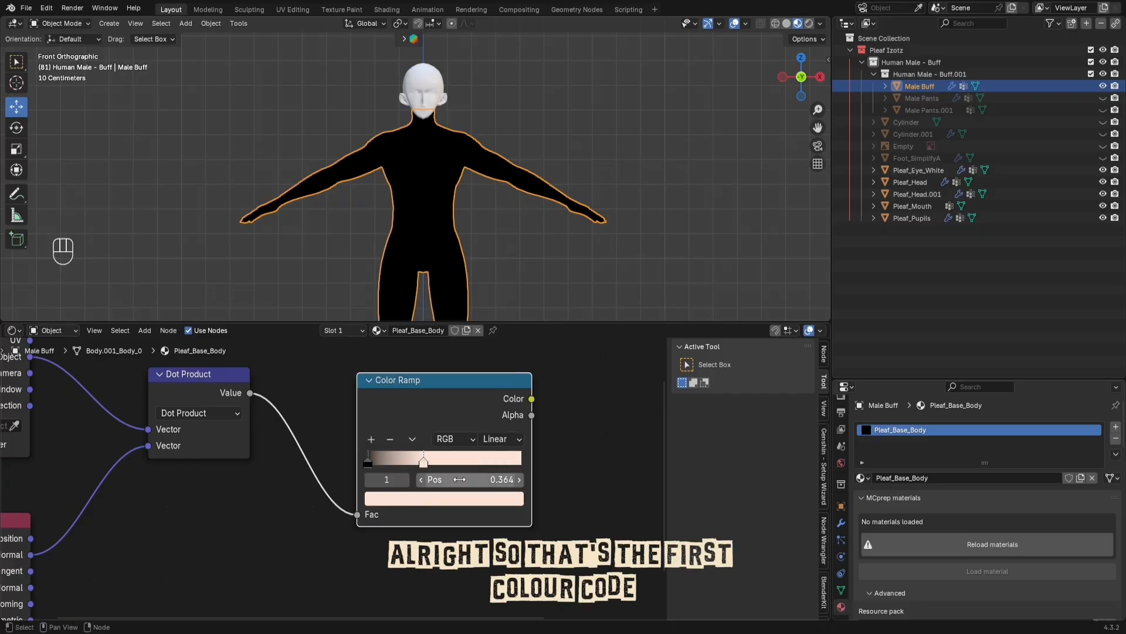
click(442, 504)
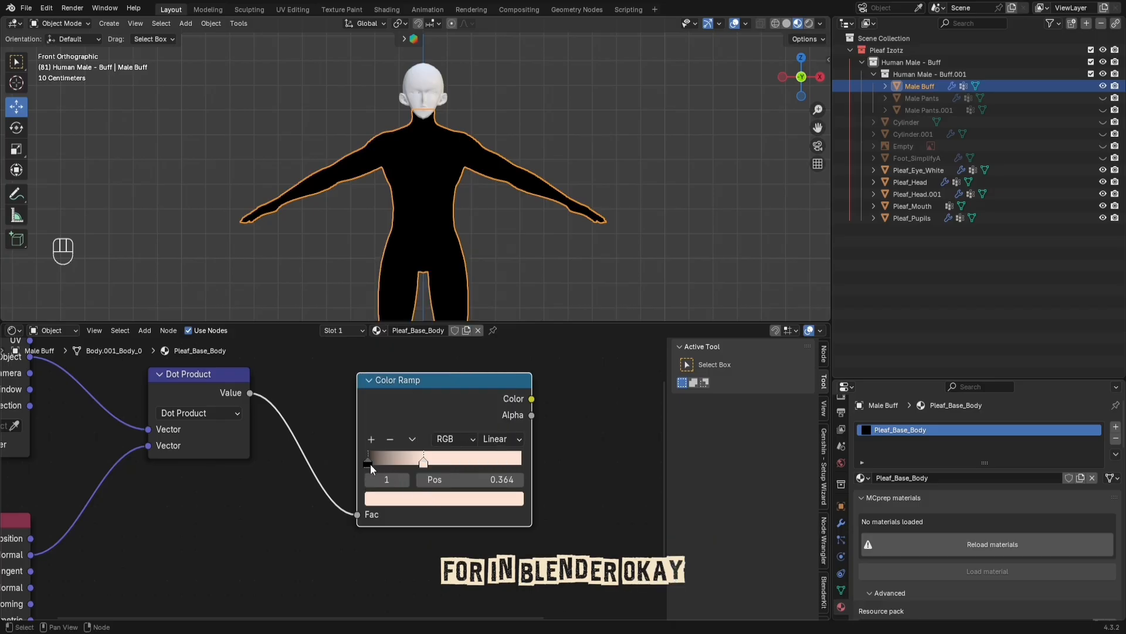
Step: Set the color of the Color Ramp's black stop to hex #E5B5A1
click(369, 462)
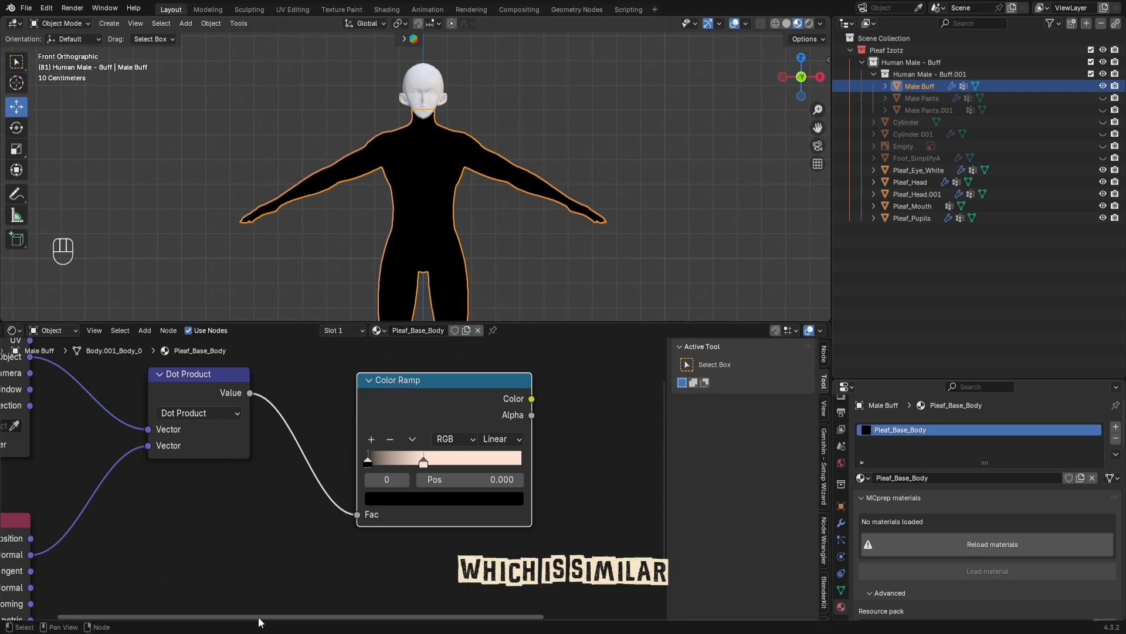
click(372, 459)
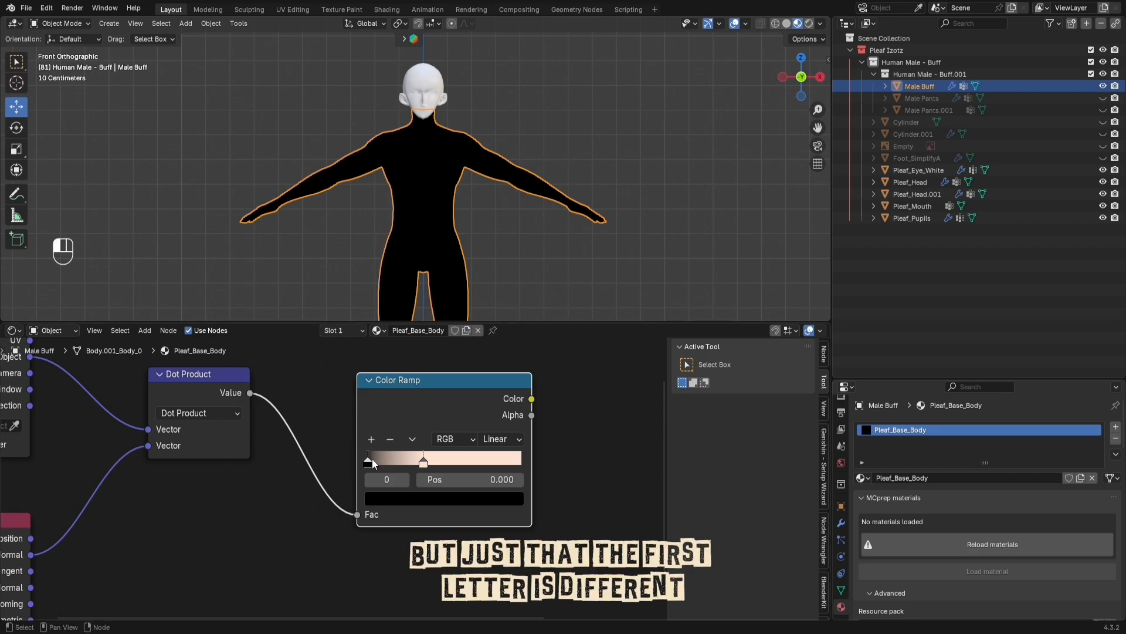
click(399, 497)
click(432, 476)
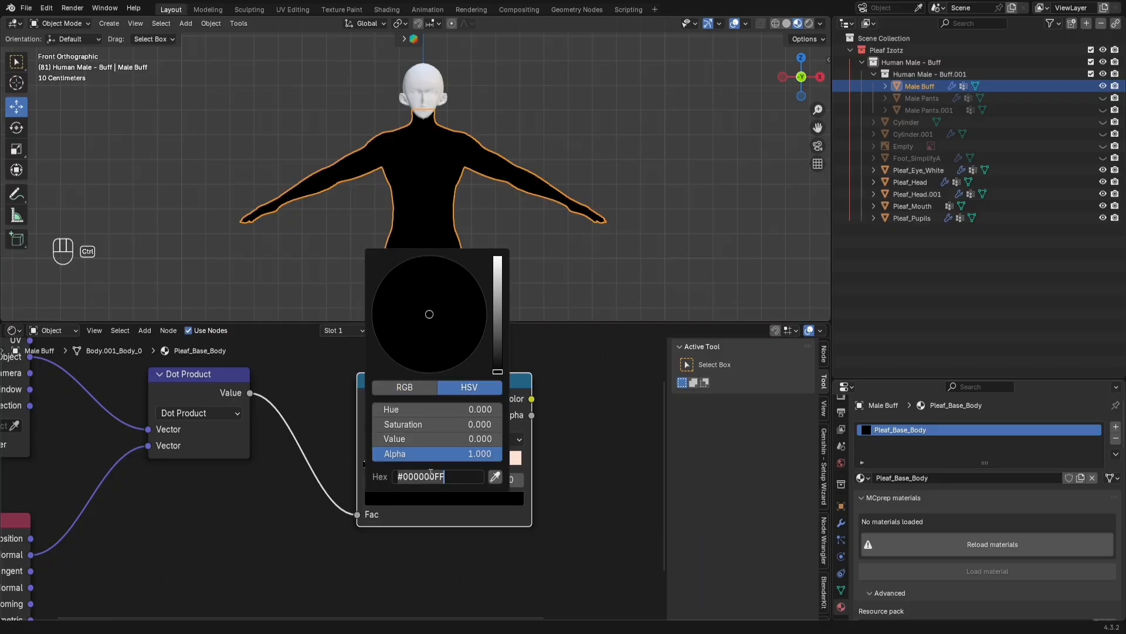
key(ctrl+a)
text(#E5B5A1)
key(Return)
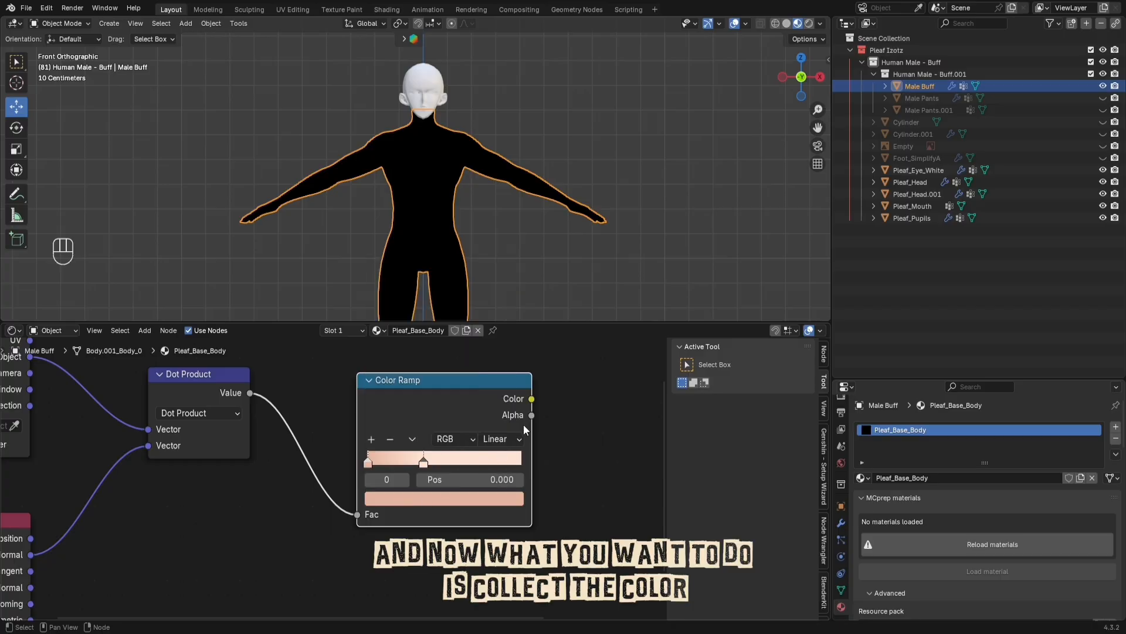
Step: Connect the Color Ramp's Color output to the Material Output's Surface input and check the shading on the body
scroll(526, 430, down, 1)
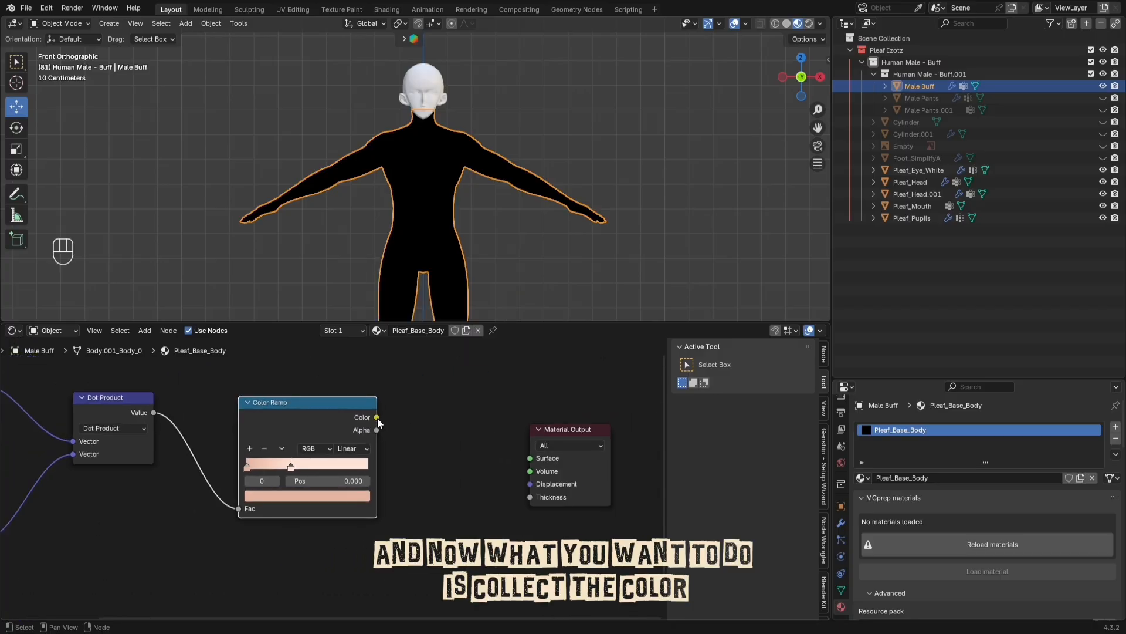
drag(377, 417, 477, 457)
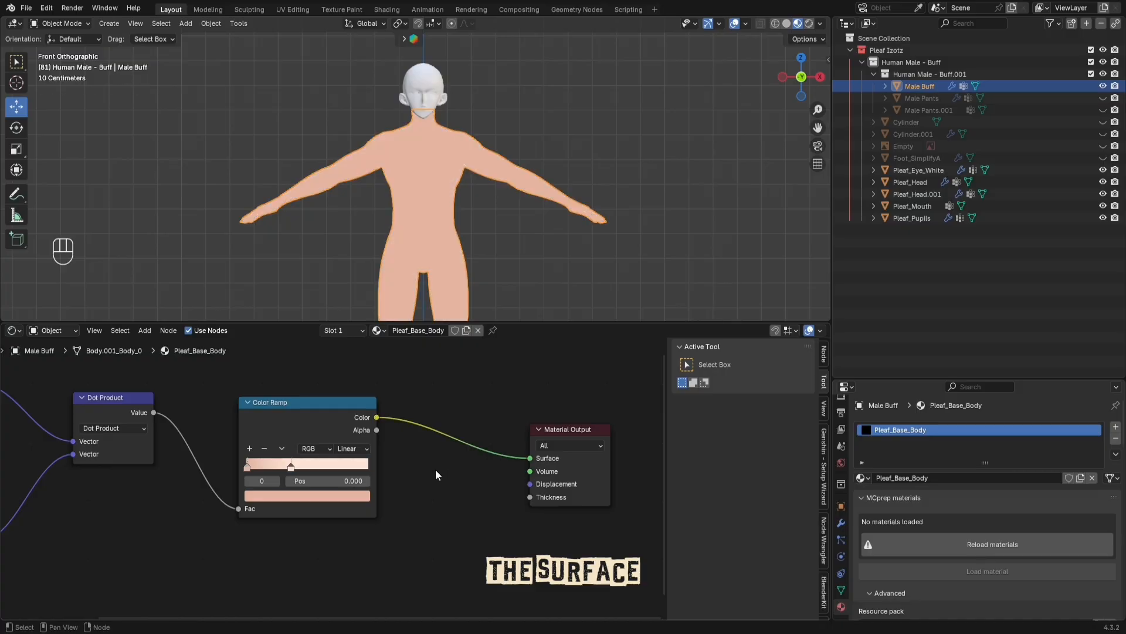
middle_drag(464, 170, 280, 158)
middle_drag(321, 155, 460, 165)
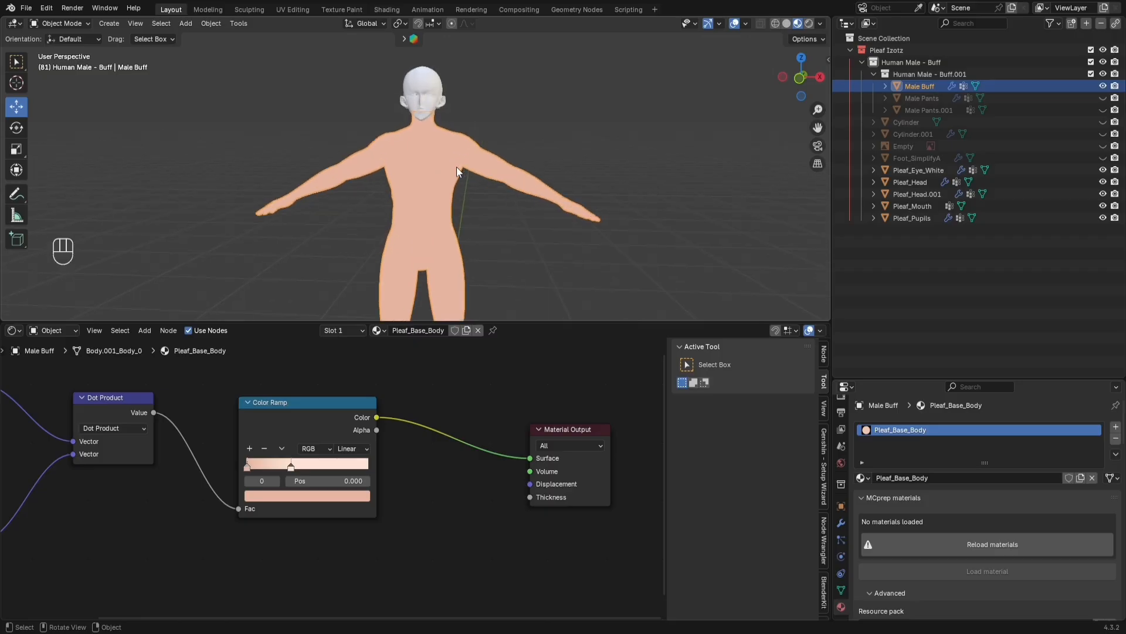
shift+middle_drag(456, 170, 450, 135)
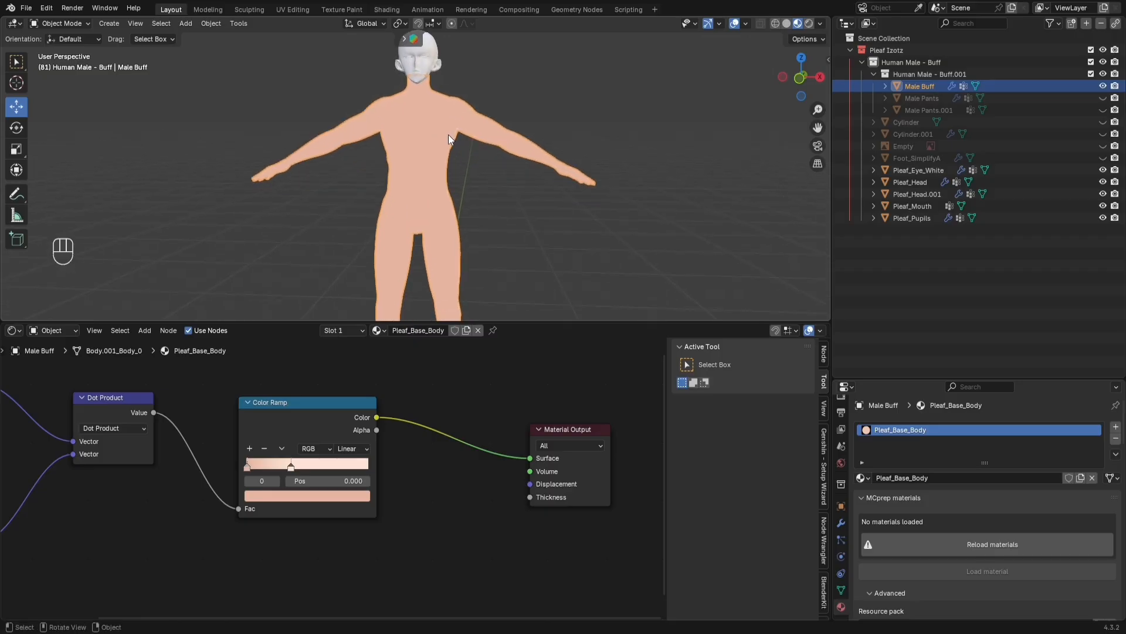
scroll(448, 135, down, 2)
Step: Deselect the body, add a Plain Axes empty at the world origin, and show its display properties
click(228, 106)
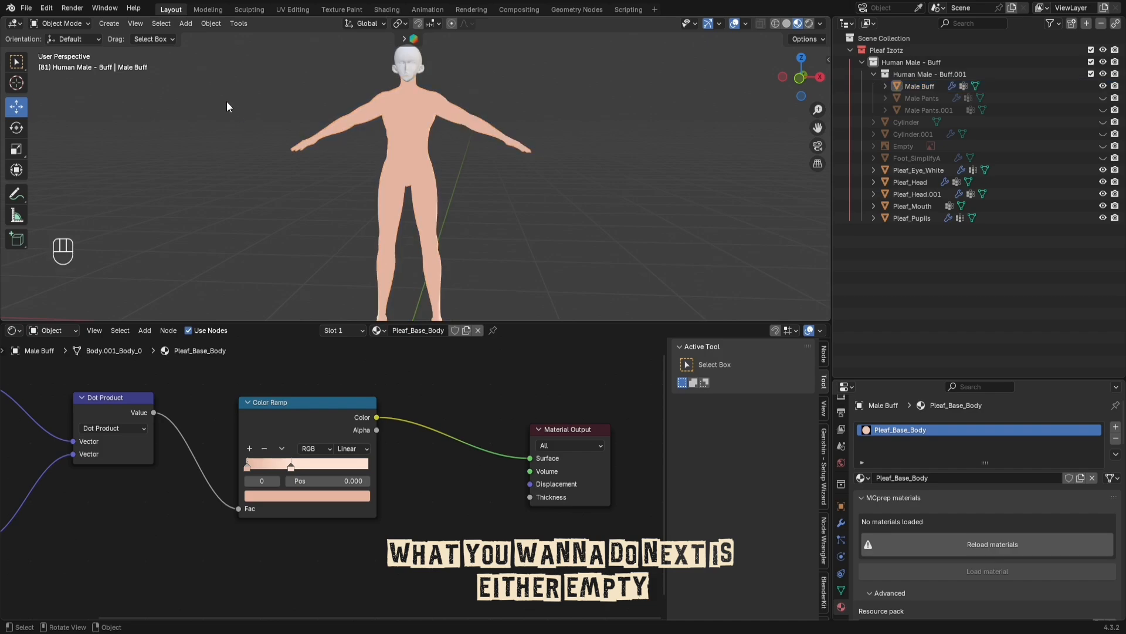
click(185, 23)
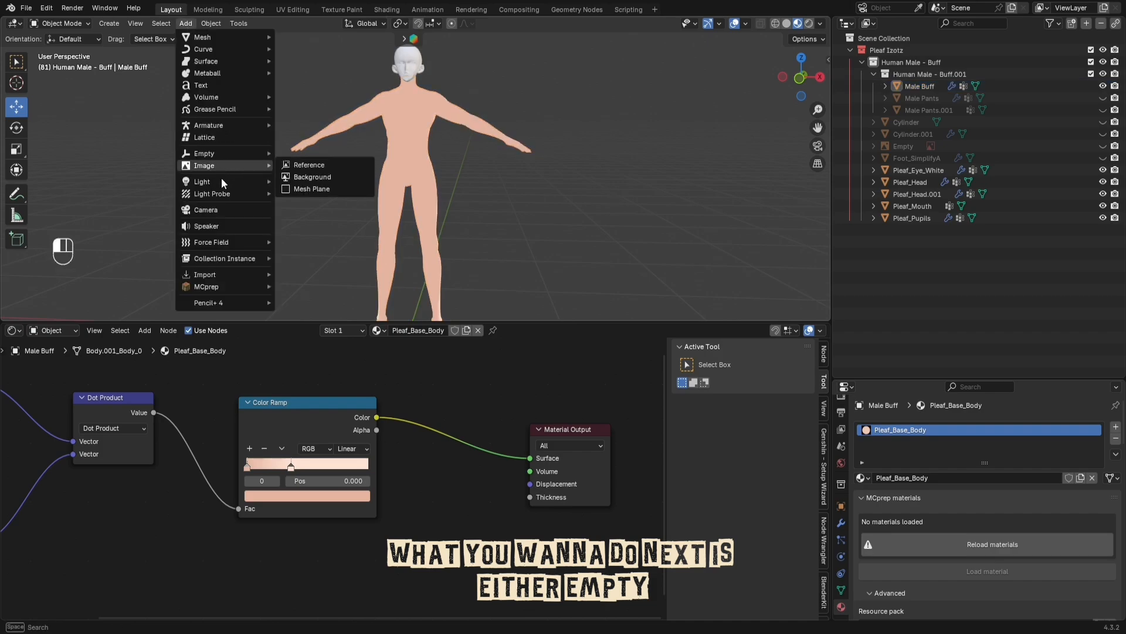
mouse_move(216, 152)
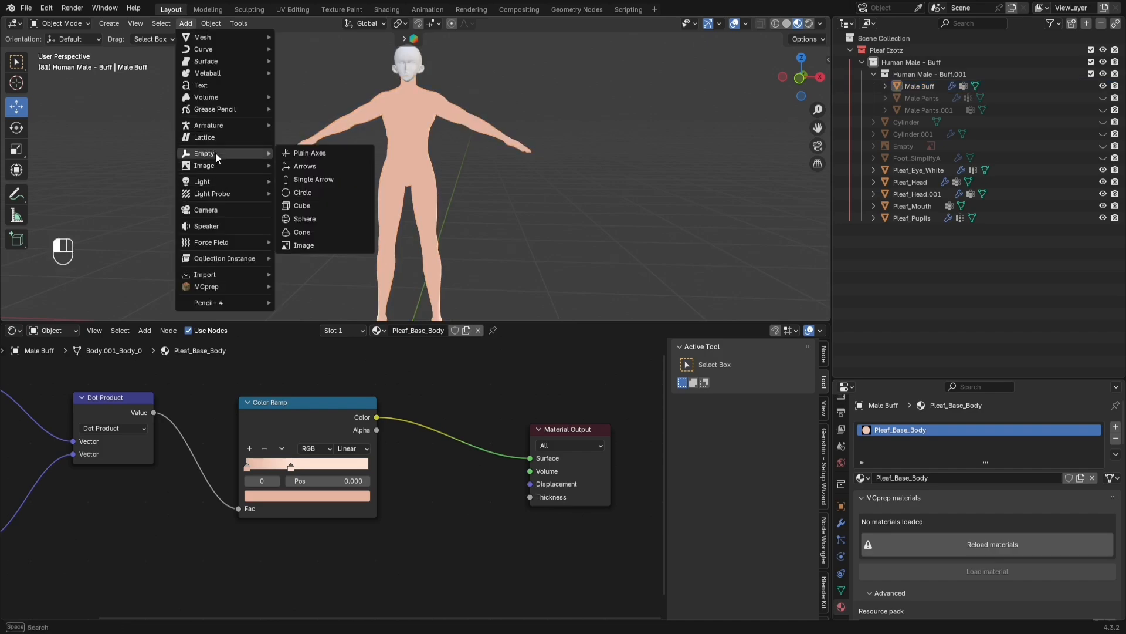
click(308, 153)
click(841, 590)
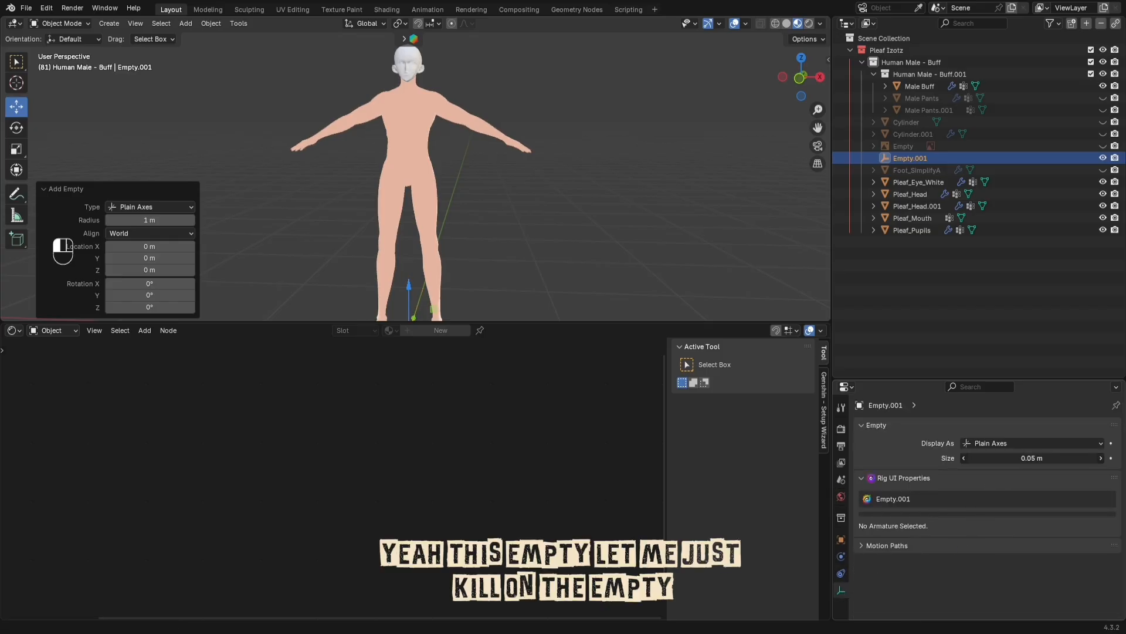
scroll(457, 248, down, 3)
scroll(456, 248, up, 5)
shift+middle_drag(440, 190, 444, 262)
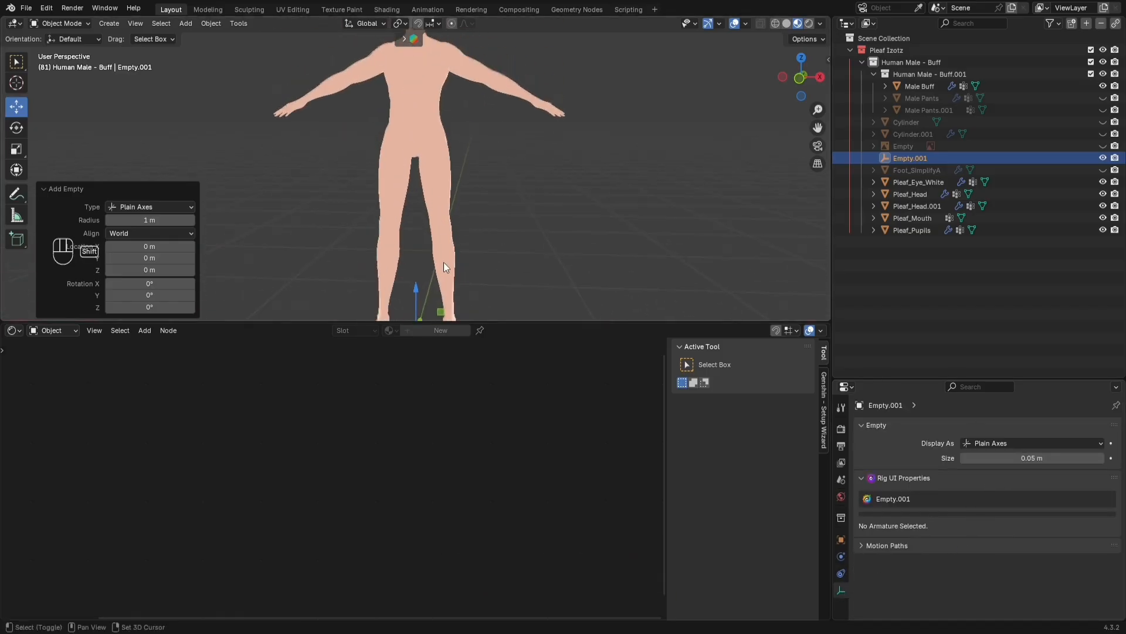
Step: Raise the empty along the Z axis from the origin to about the belly-button height of the body
scroll(442, 261, down, 2)
shift+middle_drag(438, 169, 438, 186)
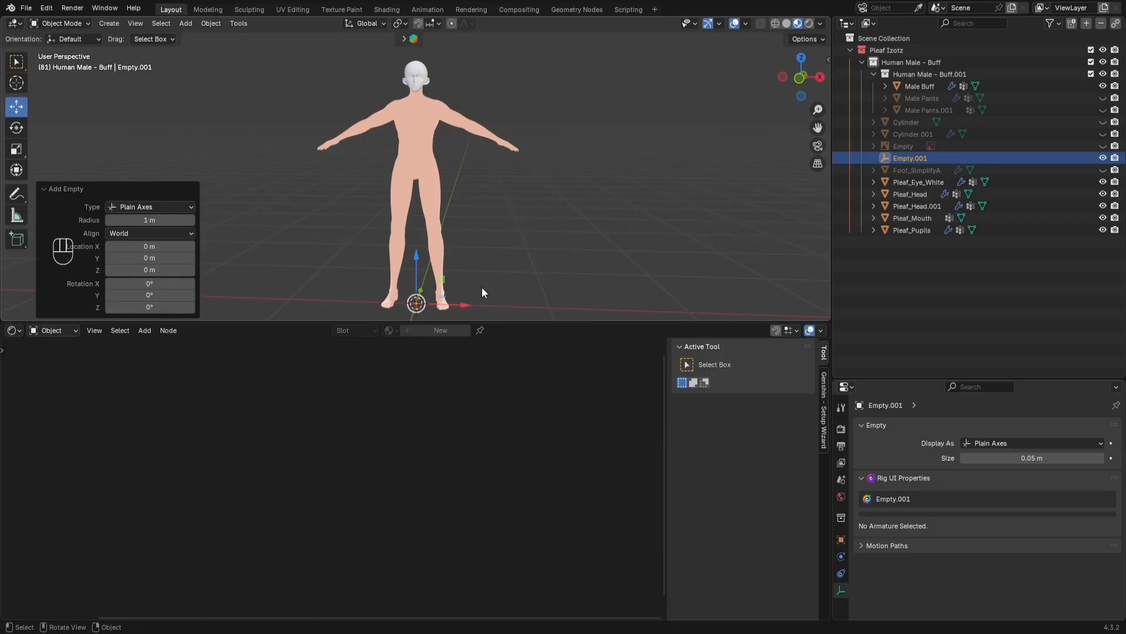
middle_drag(482, 288, 415, 295)
key(g)
key(z)
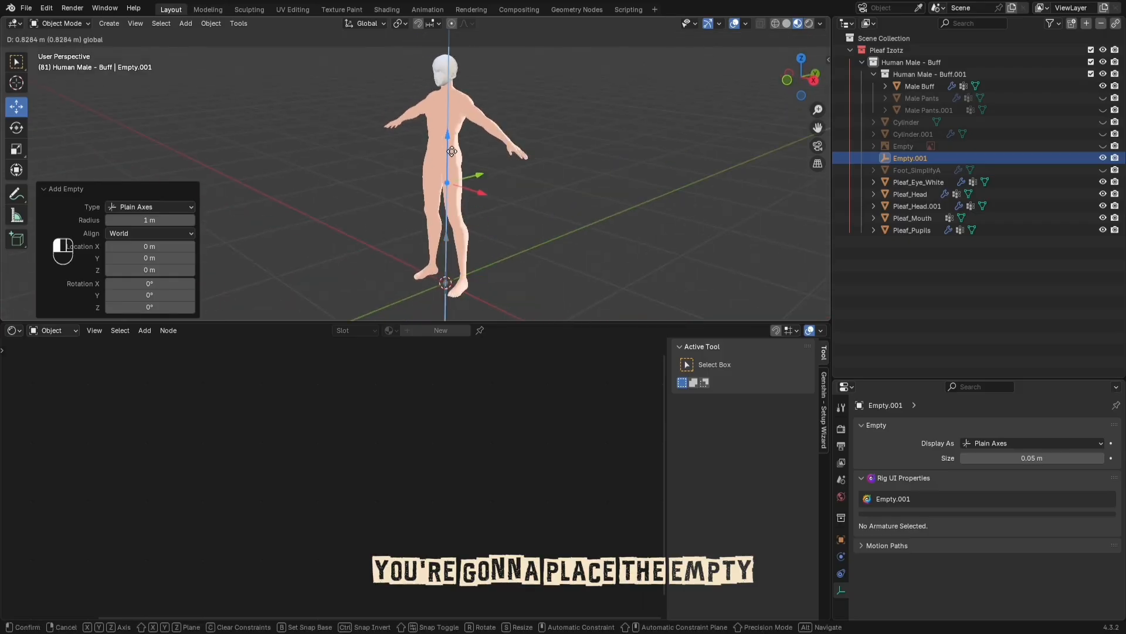
click(467, 141)
Step: Move the empty along the Y axis by about -0.18 m and fine-tune its position around the belly-button area
key(g)
key(y)
drag(468, 139, 457, 138)
middle_drag(456, 136, 497, 125)
scroll(498, 125, up, 3)
scroll(498, 125, up, 4)
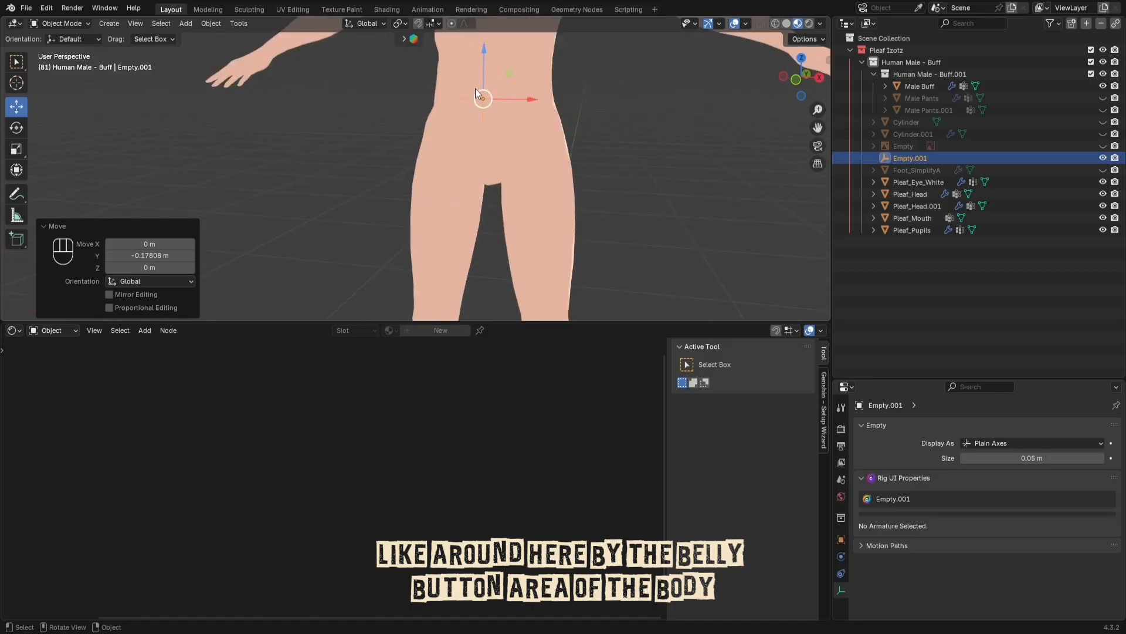
shift+drag(484, 75, 484, 66)
scroll(484, 132, down, 5)
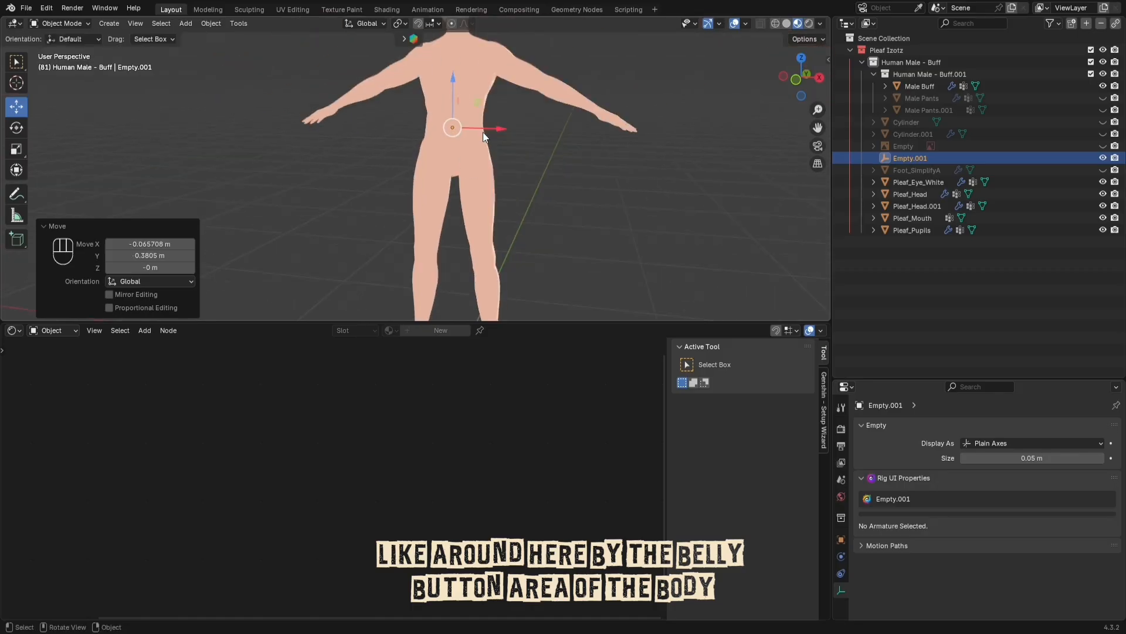
Step: Select the Male Buff body and set Empty.001 as the object of its Texture Coordinate node
click(483, 132)
middle_drag(229, 481, 403, 439)
scroll(332, 471, down, 7)
scroll(381, 444, up, 9)
middle_drag(301, 430, 387, 514)
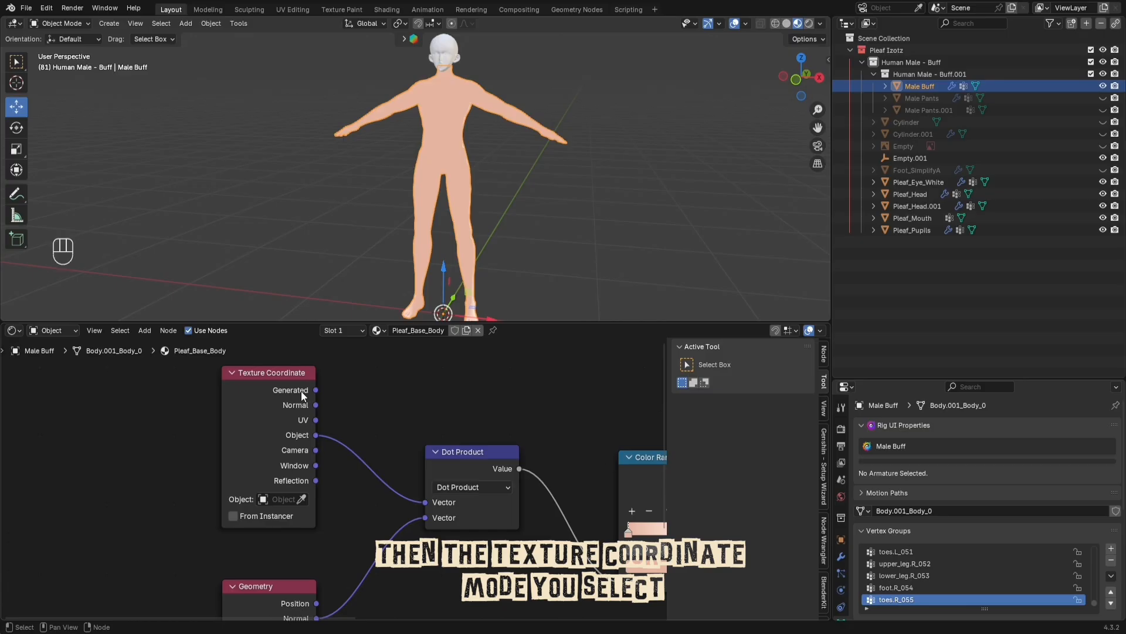
click(302, 499)
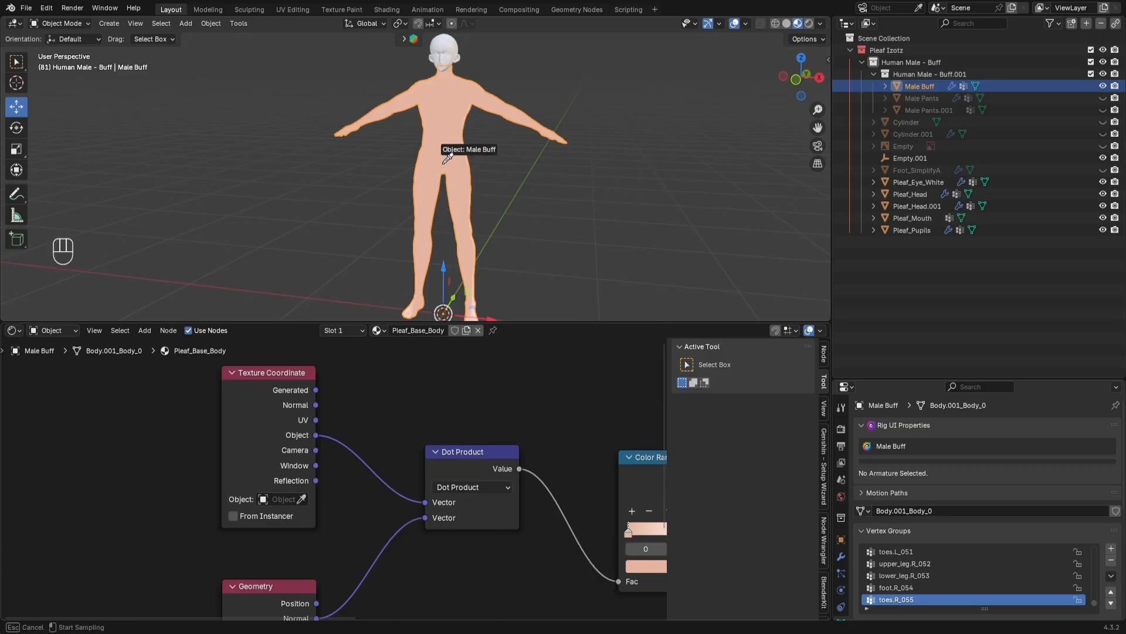
click(910, 159)
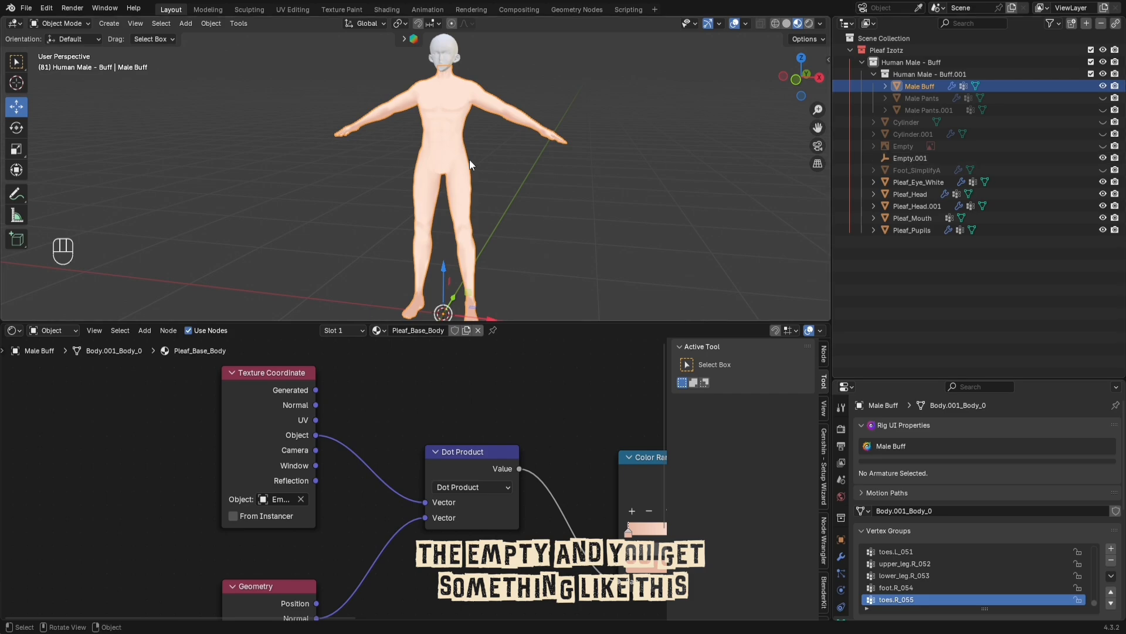
Step: Examine the new skin shading on the torso, arms, head and legs from several angles and from the front
scroll(440, 137, up, 5)
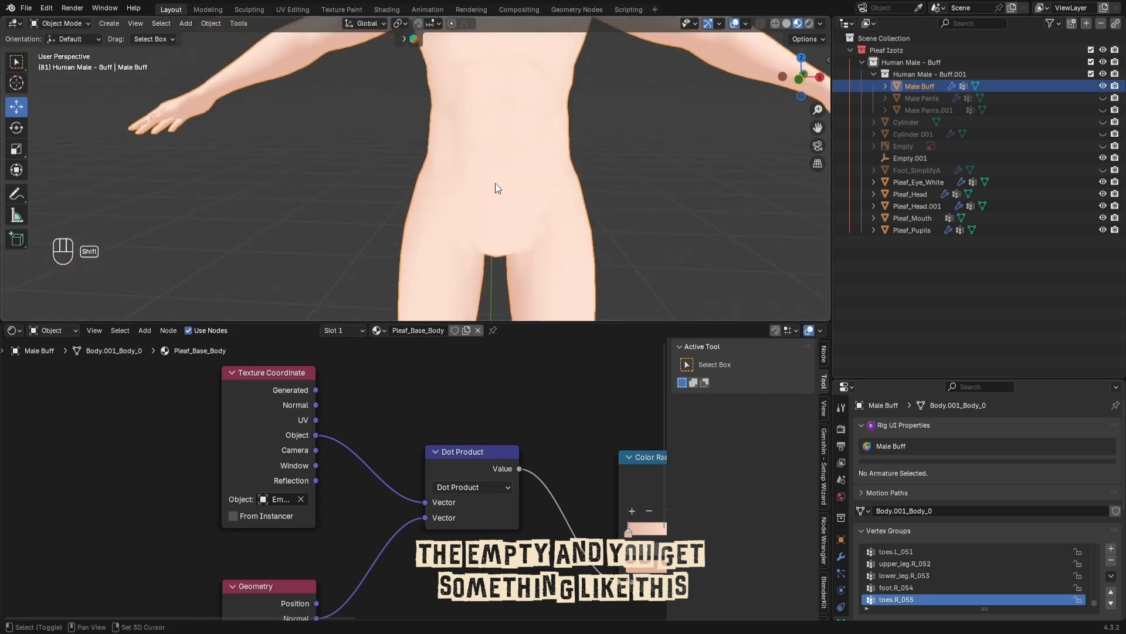
shift+middle_drag(495, 183, 604, 98)
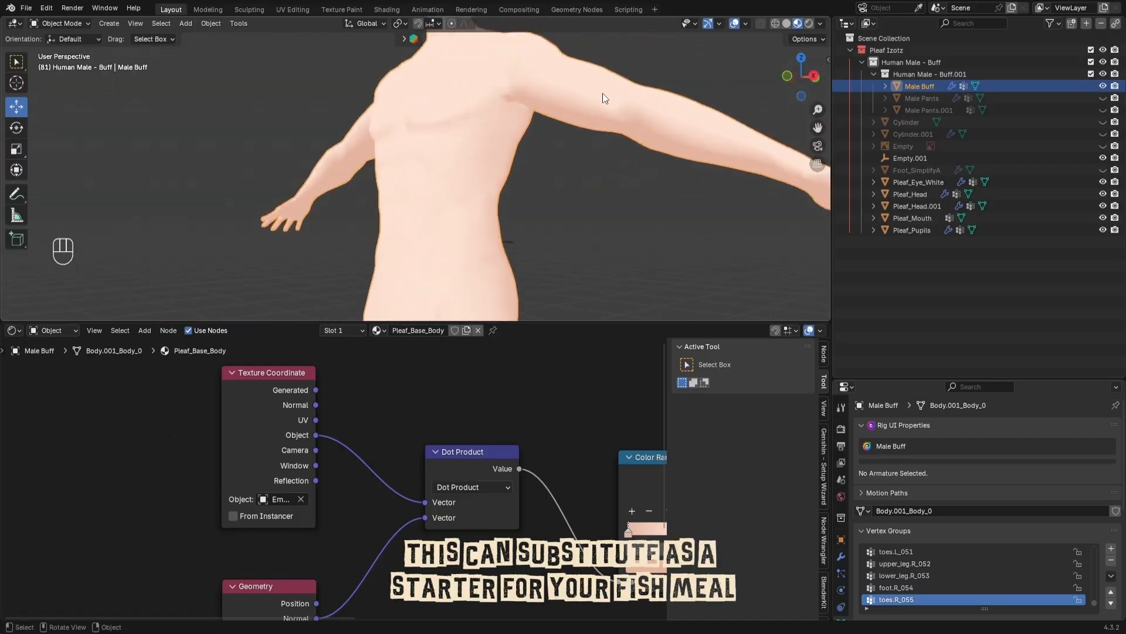
scroll(605, 97, down, 4)
middle_drag(411, 203, 472, 198)
shift+middle_drag(472, 199, 494, 154)
scroll(494, 154, down, 3)
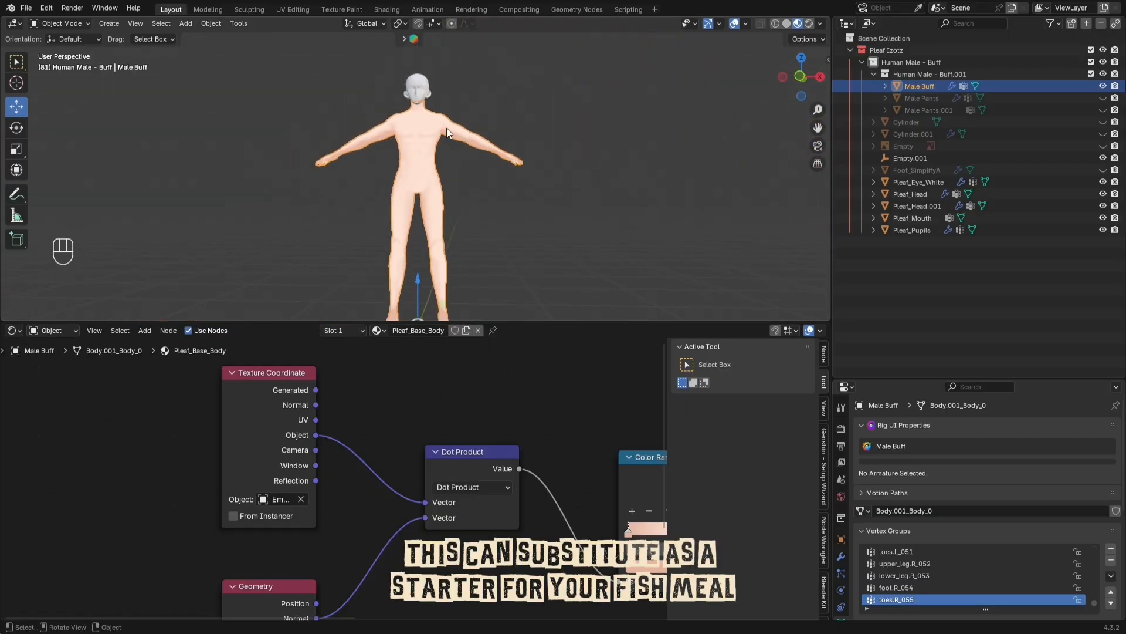
scroll(446, 128, up, 5)
shift+middle_drag(433, 82, 500, 218)
scroll(443, 275, up, 4)
scroll(461, 265, down, 3)
scroll(484, 184, up, 3)
scroll(484, 184, down, 4)
scroll(490, 166, up, 6)
scroll(397, 170, down, 3)
scroll(500, 219, down, 6)
shift+middle_drag(439, 202, 442, 174)
scroll(418, 178, up, 4)
scroll(407, 129, up, 2)
scroll(368, 204, up, 3)
scroll(491, 191, down, 6)
scroll(442, 174, up, 4)
shift+middle_drag(444, 276, 444, 173)
middle_drag(444, 173, 448, 199)
scroll(454, 164, up, 2)
scroll(434, 171, down, 4)
middle_drag(413, 127, 409, 202)
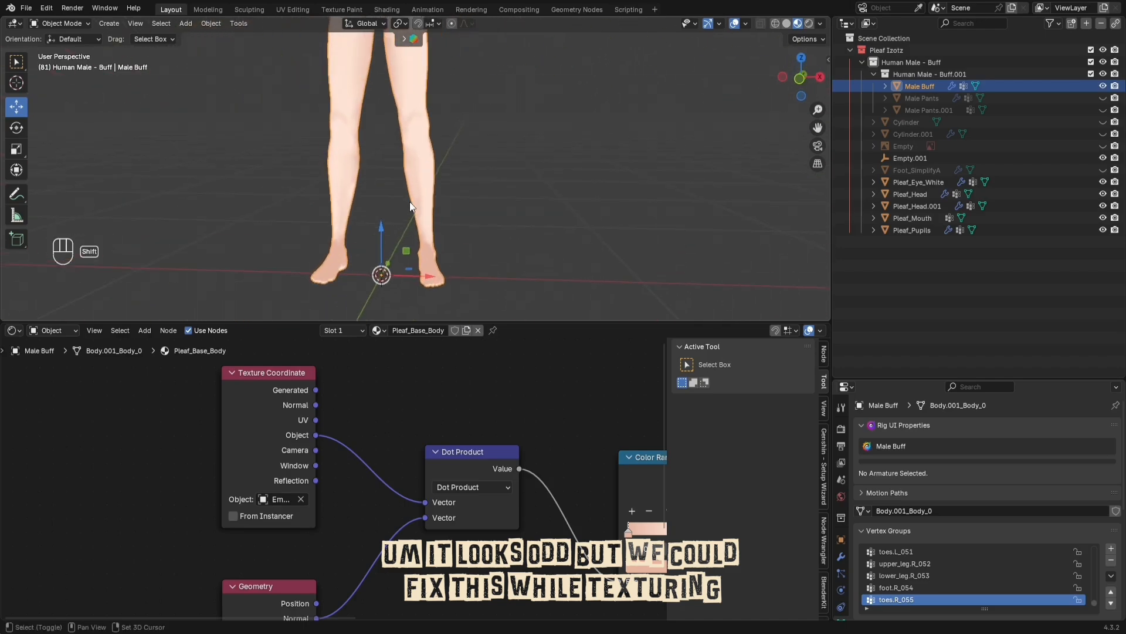
scroll(411, 198, up, 3)
scroll(410, 196, down, 5)
shift+middle_drag(405, 125, 409, 183)
scroll(409, 182, up, 3)
scroll(410, 181, down, 3)
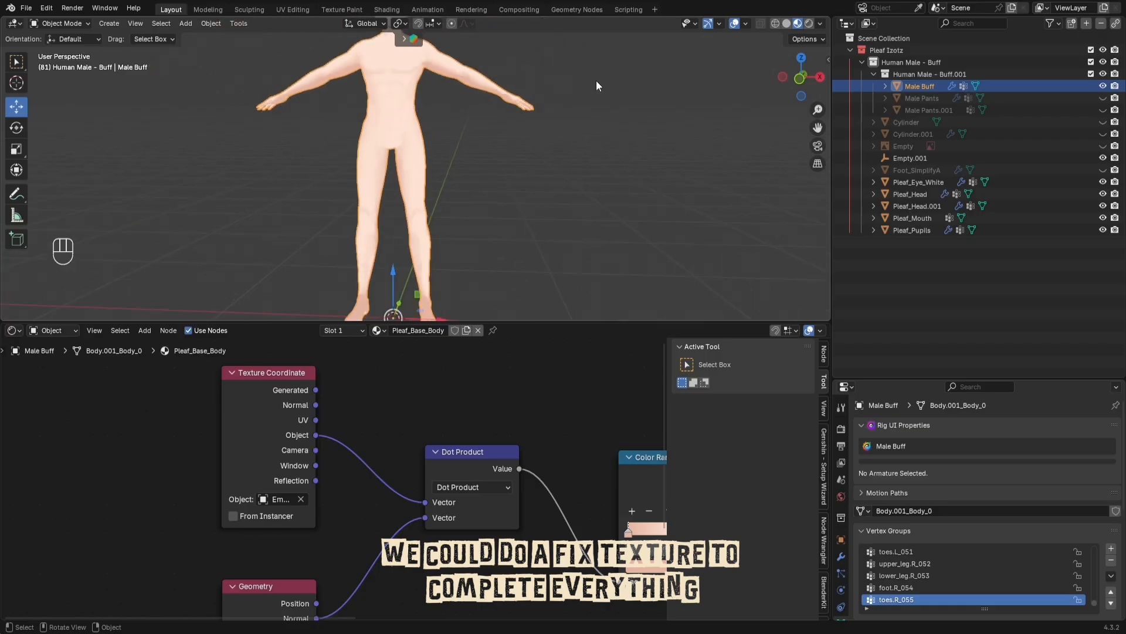
key(KP_1)
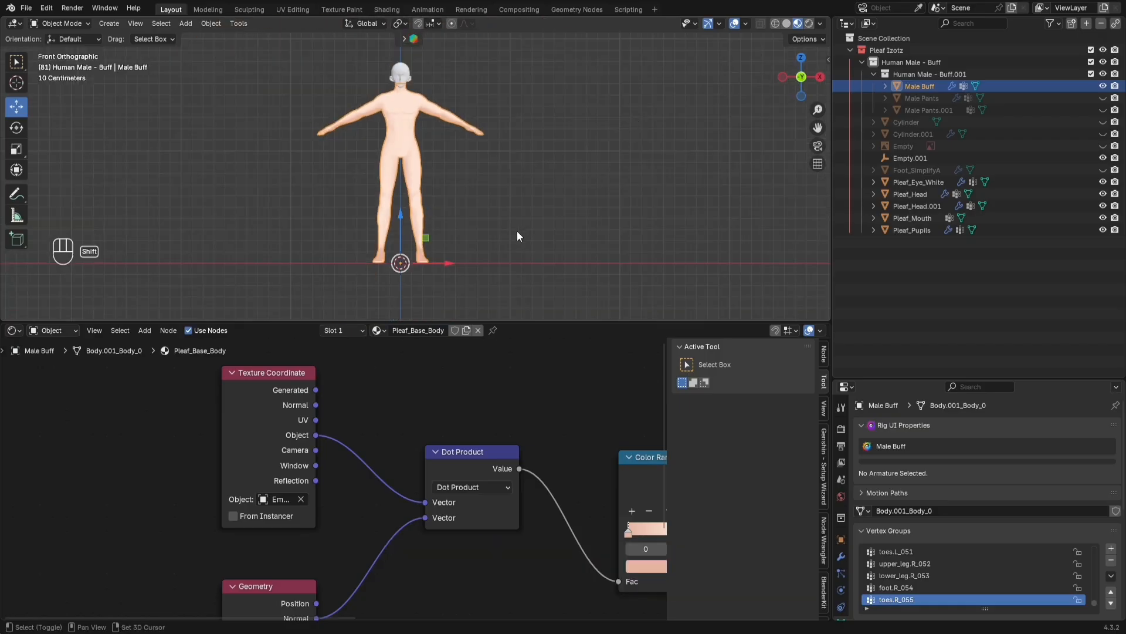
Step: Move the Texture Coordinate, Geometry, Dot Product and Color Ramp nodes together away from the Material Output to free up space
scroll(508, 484, down, 2)
middle_drag(505, 481, 372, 459)
scroll(382, 464, down, 1)
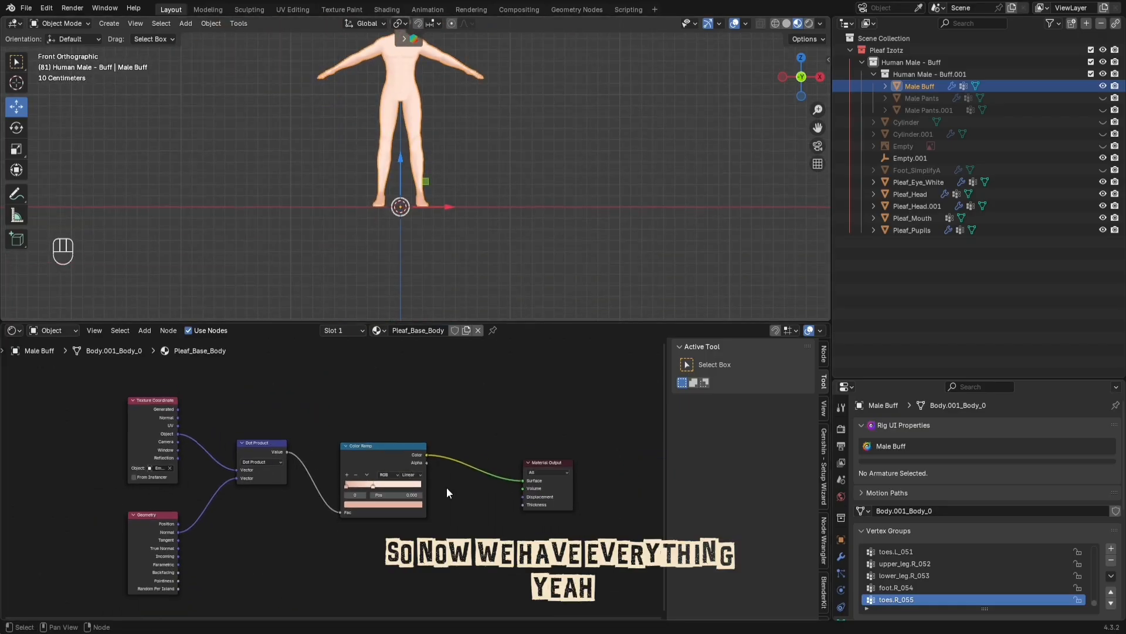
drag(408, 580, 142, 415)
drag(338, 455, 185, 414)
middle_drag(387, 473, 463, 499)
scroll(463, 501, down, 1)
click(424, 506)
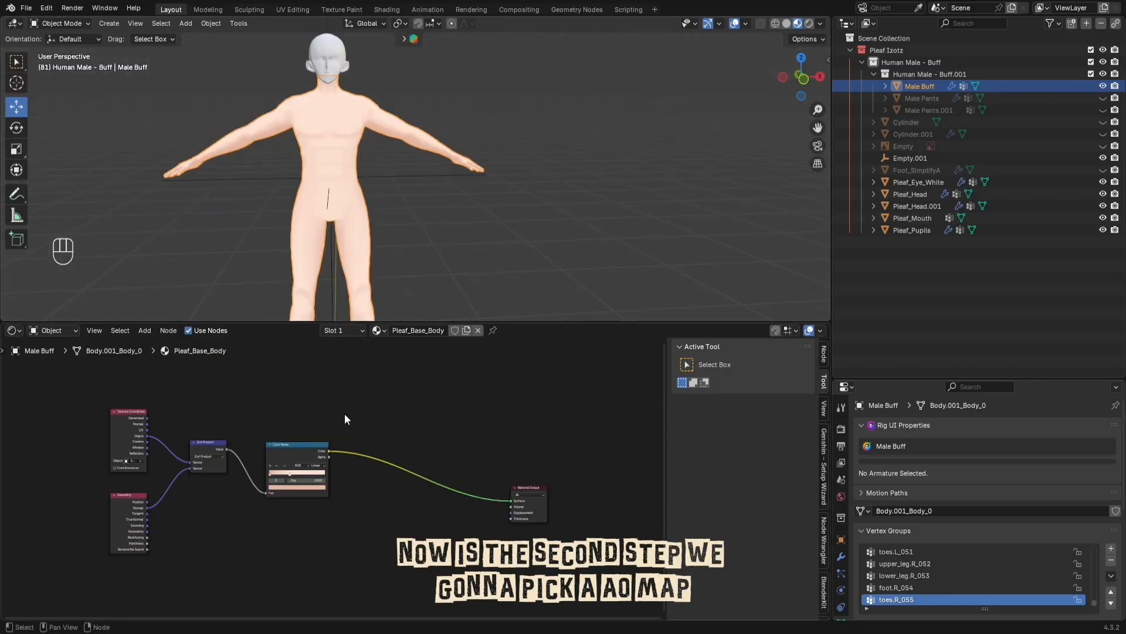
Step: Add an Image Texture node and place it above the Color Ramp and its output link
middle_drag(388, 449, 411, 452)
key(shift+a)
click(370, 392)
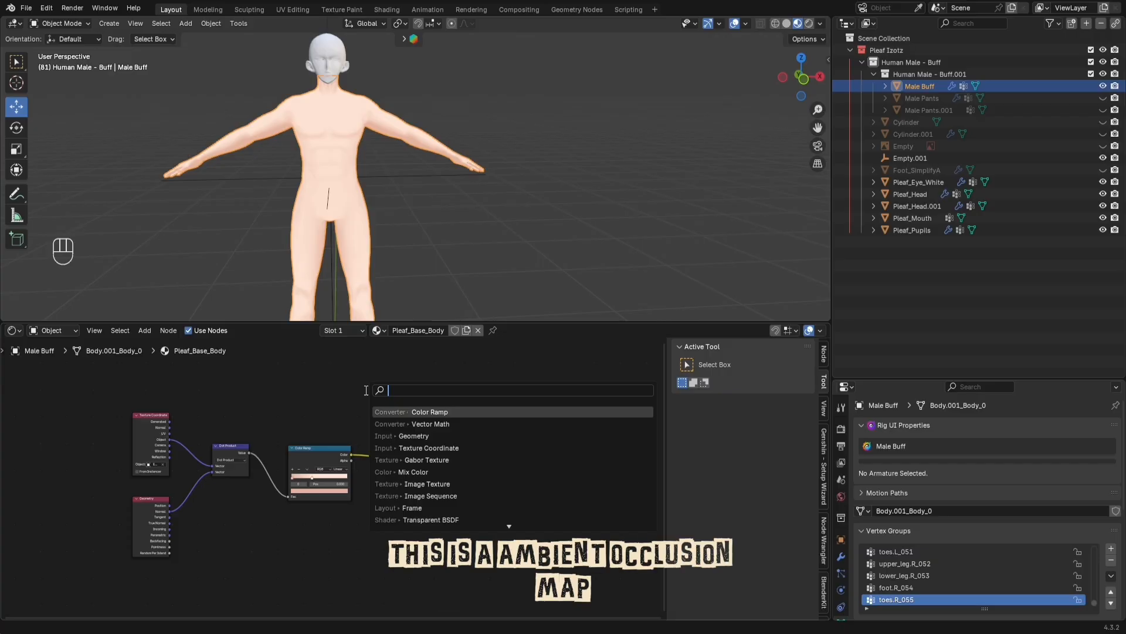
text(iMAGE)
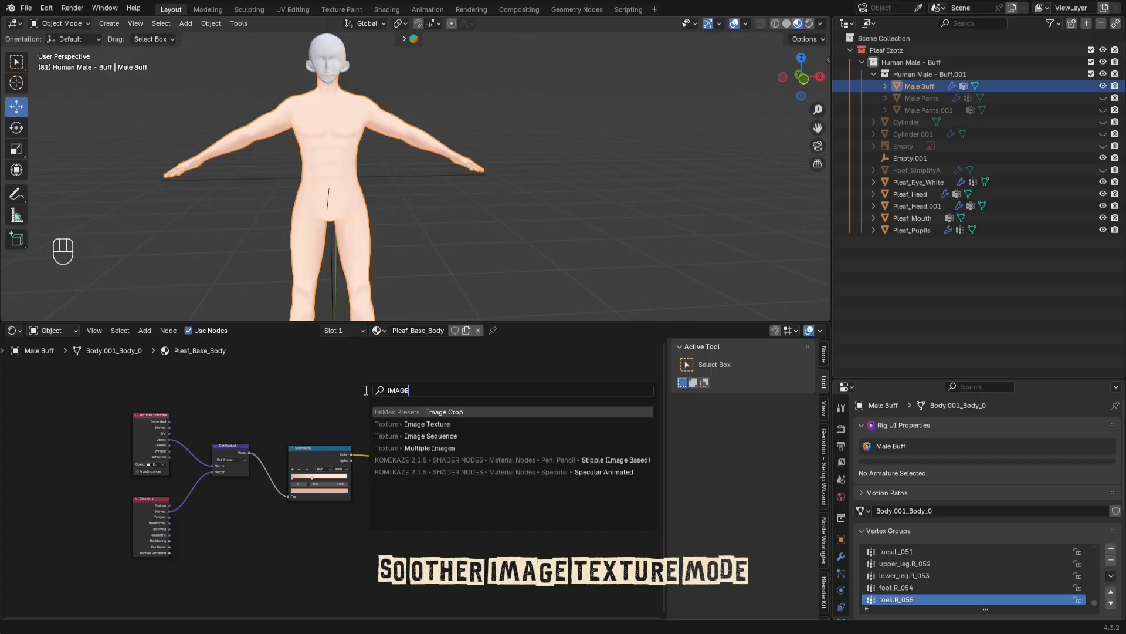
click(432, 423)
click(410, 376)
middle_drag(378, 415, 282, 515)
scroll(309, 446, up, 6)
scroll(327, 469, up, 1)
drag(360, 446, 305, 419)
middle_drag(312, 425, 307, 467)
click(409, 477)
Step: Create a new black 2048 × 2048 px image named Pleaf_Ao_Map in the Image Texture node
middle_drag(398, 476, 436, 441)
scroll(436, 441, up, 3)
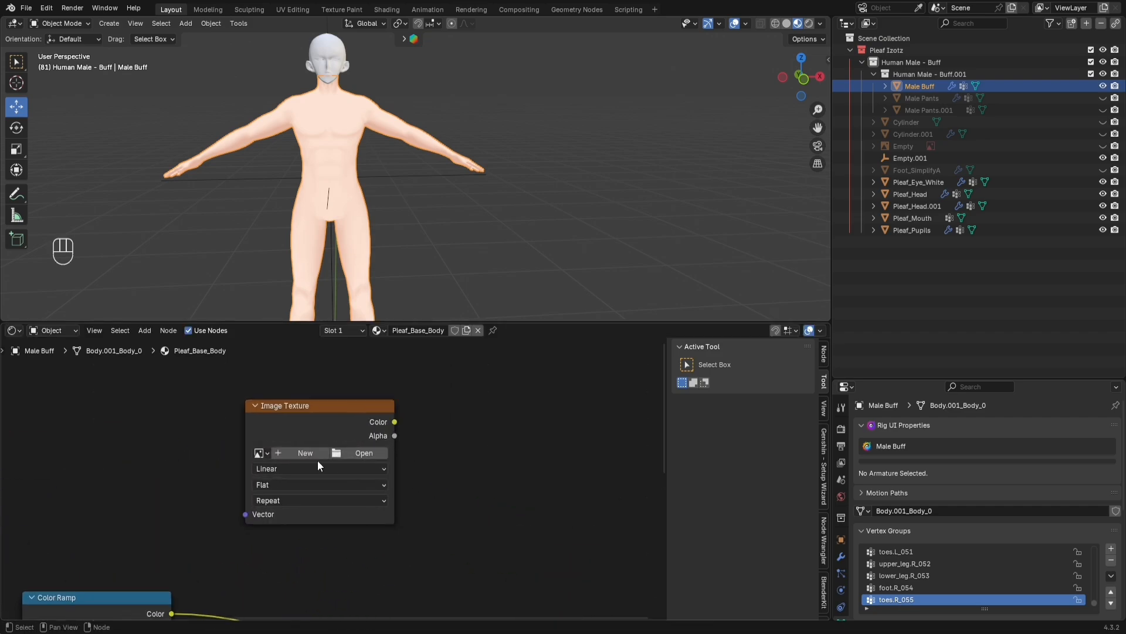
click(301, 455)
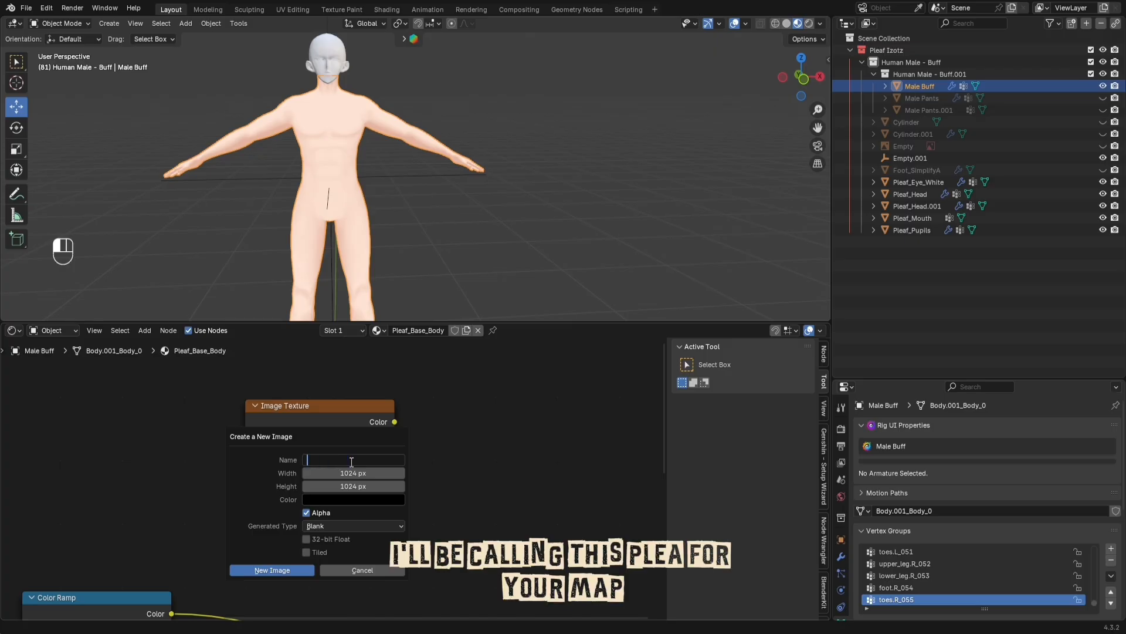
key(shift)
text(Pleaf)
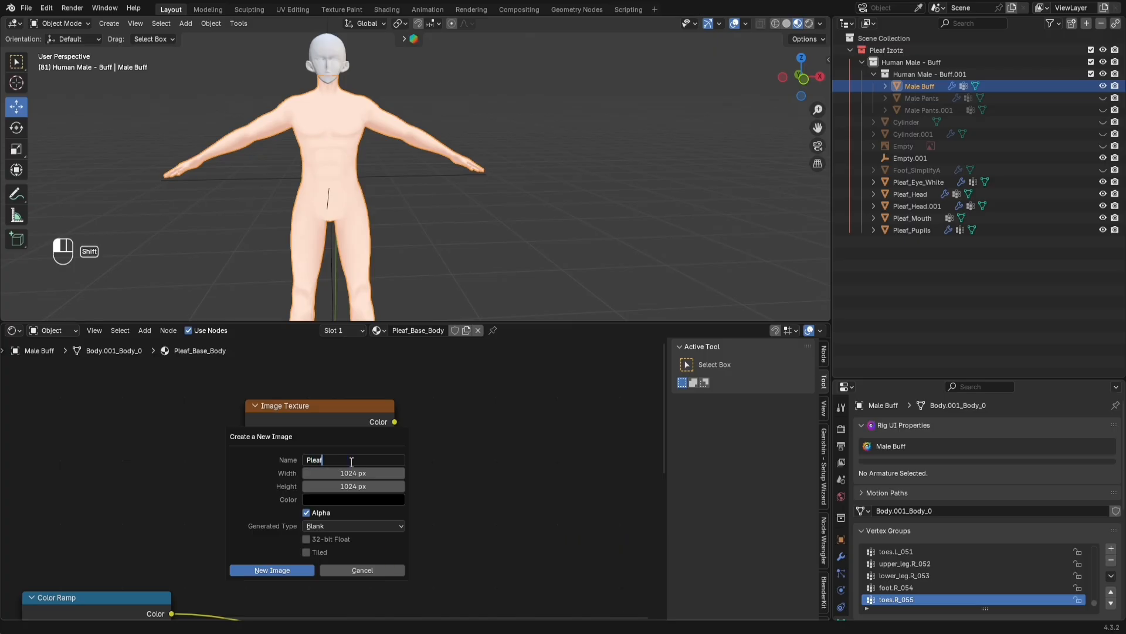
text(_Ao_)
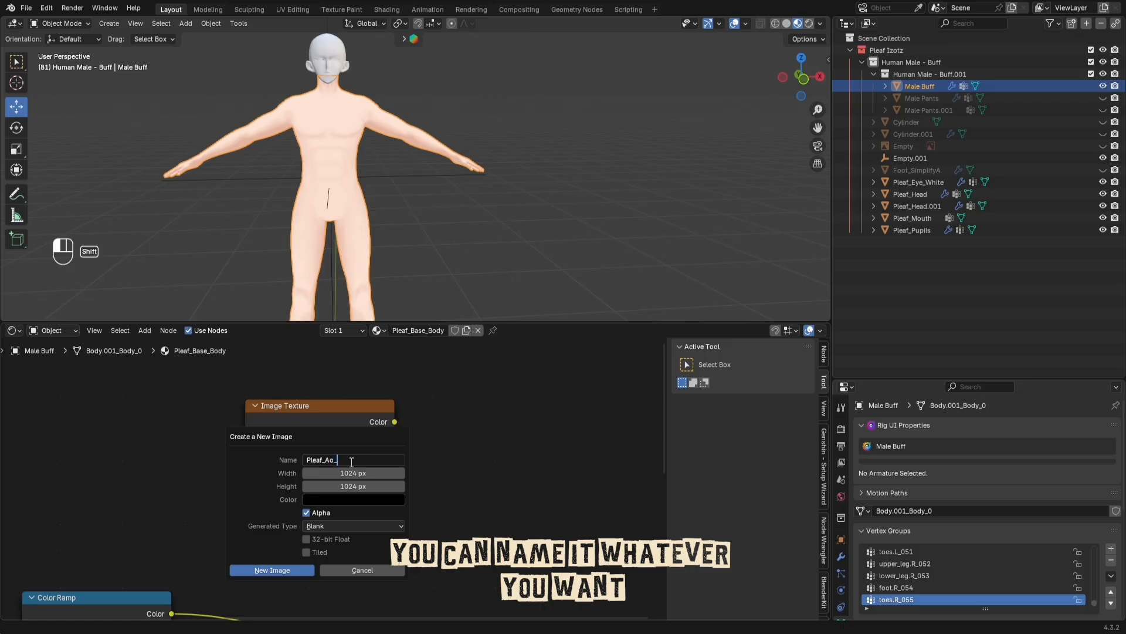
text(Map)
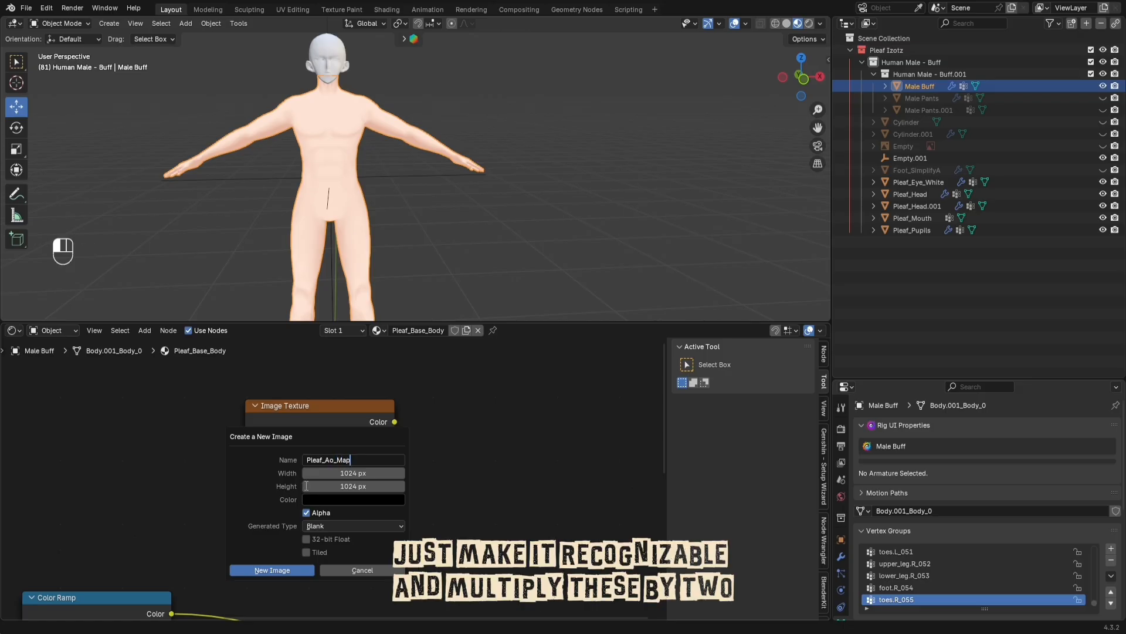
click(358, 473)
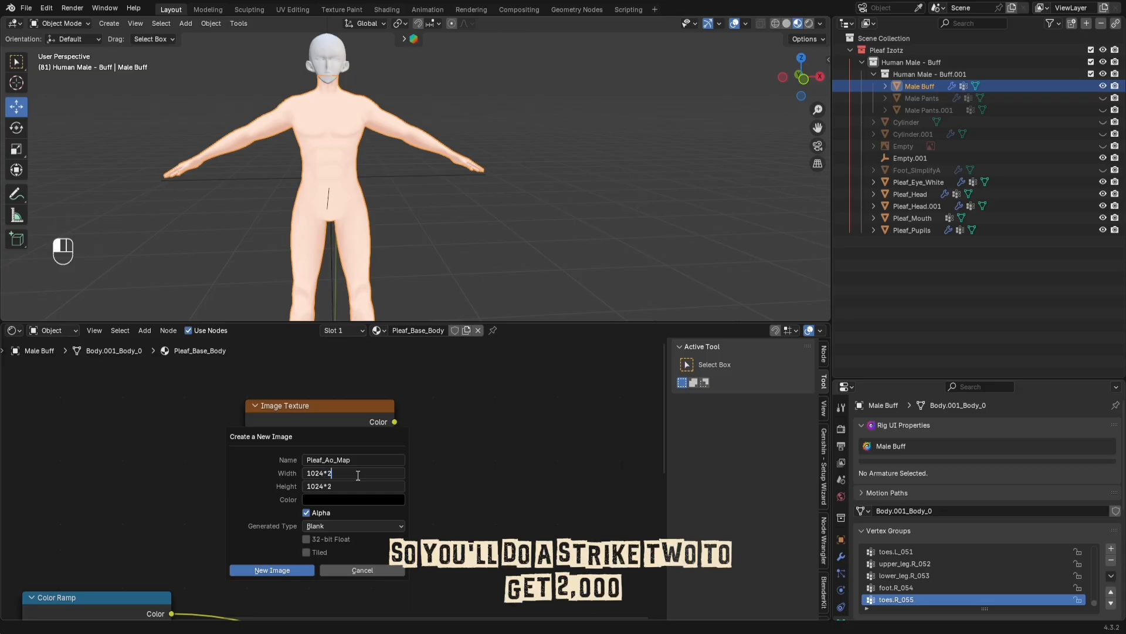
key(Return)
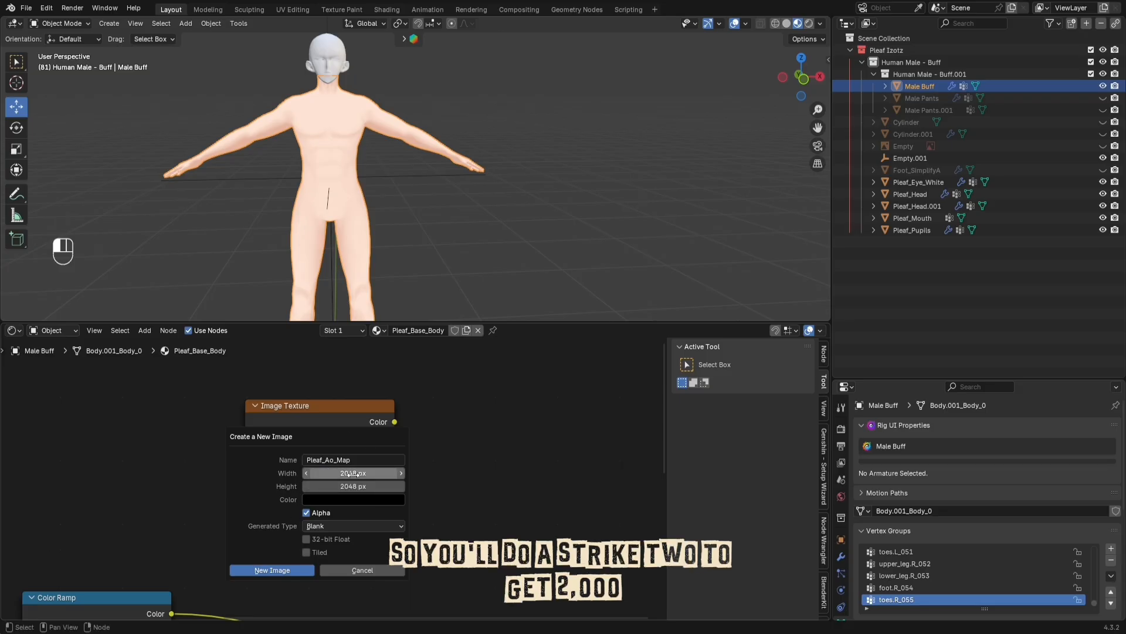
click(367, 500)
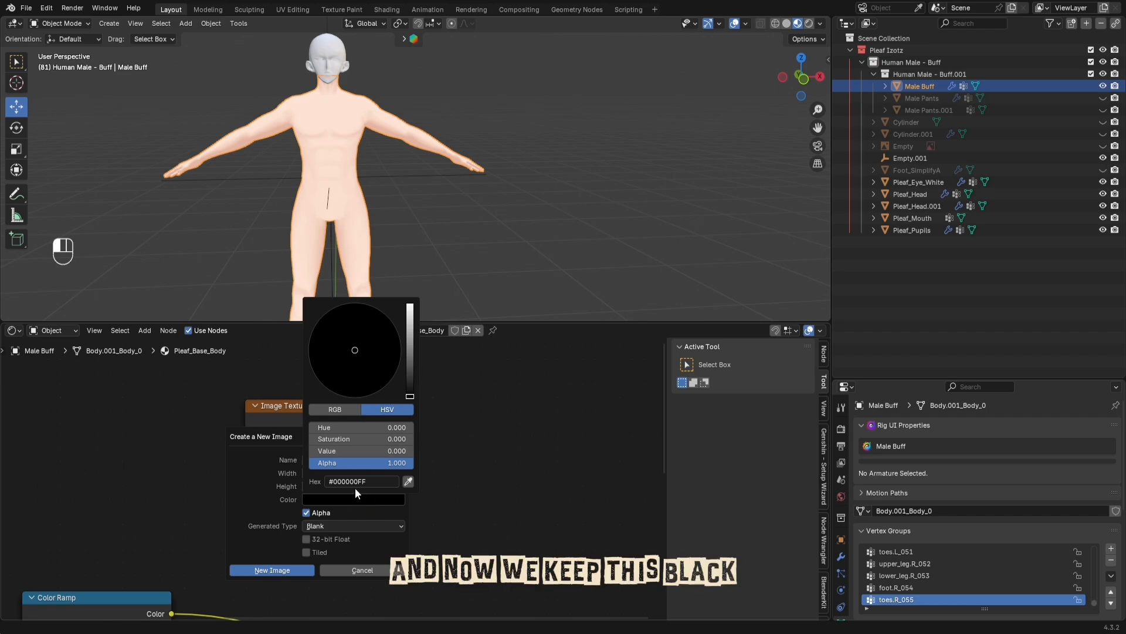
drag(383, 466, 306, 467)
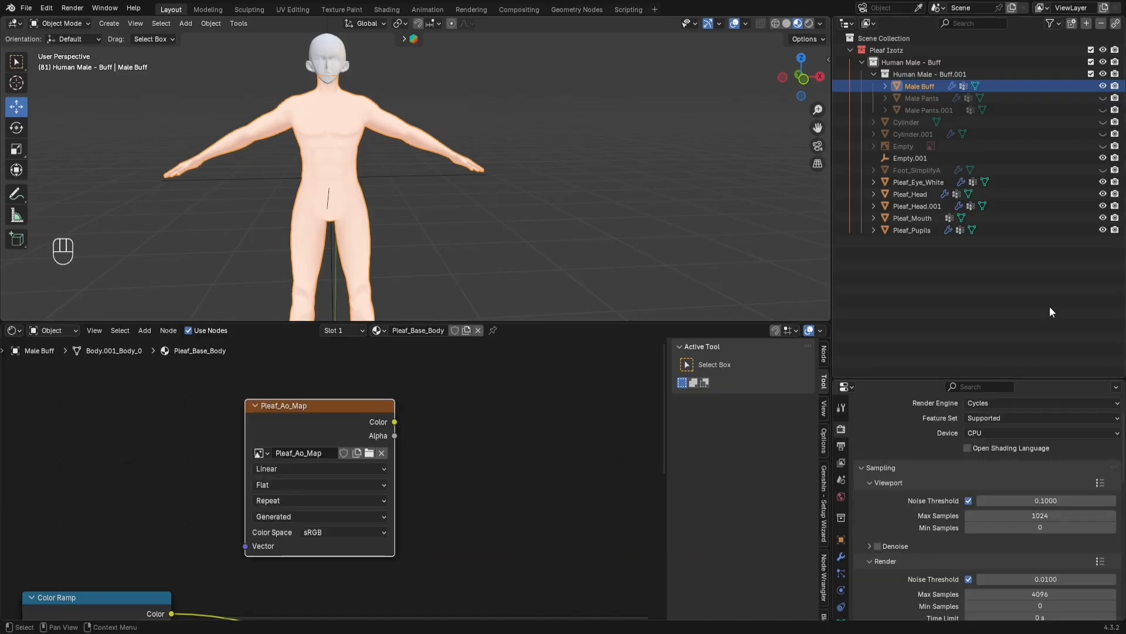
Step: Switch the Cycles render device to GPU Compute and back to CPU
scroll(1029, 473, up, 2)
click(1002, 457)
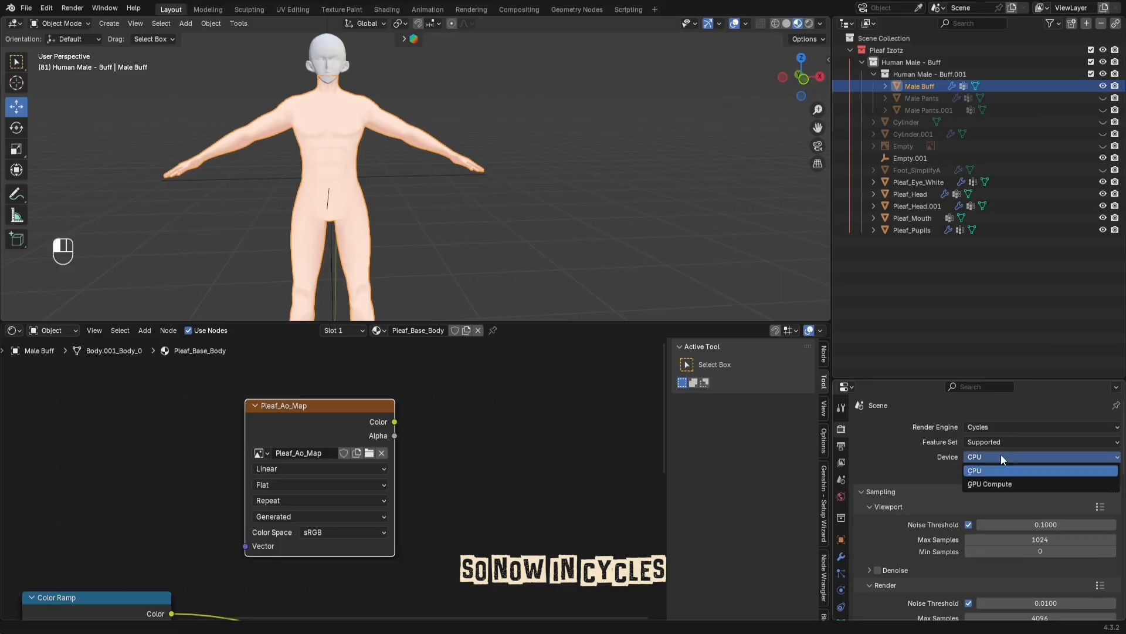
click(990, 486)
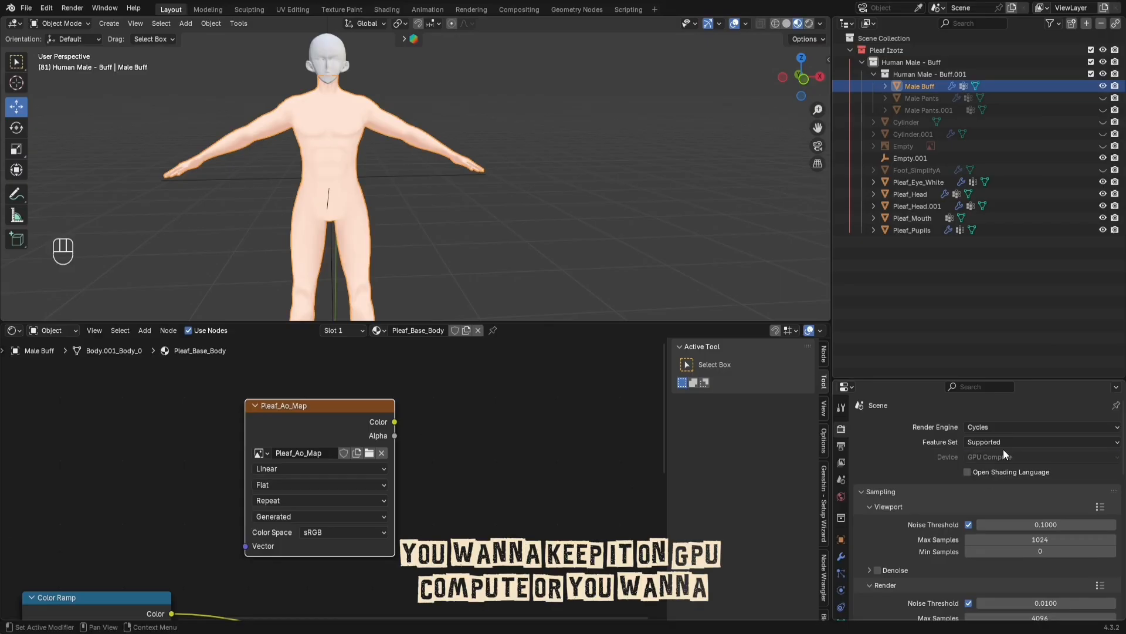
click(1003, 457)
click(996, 471)
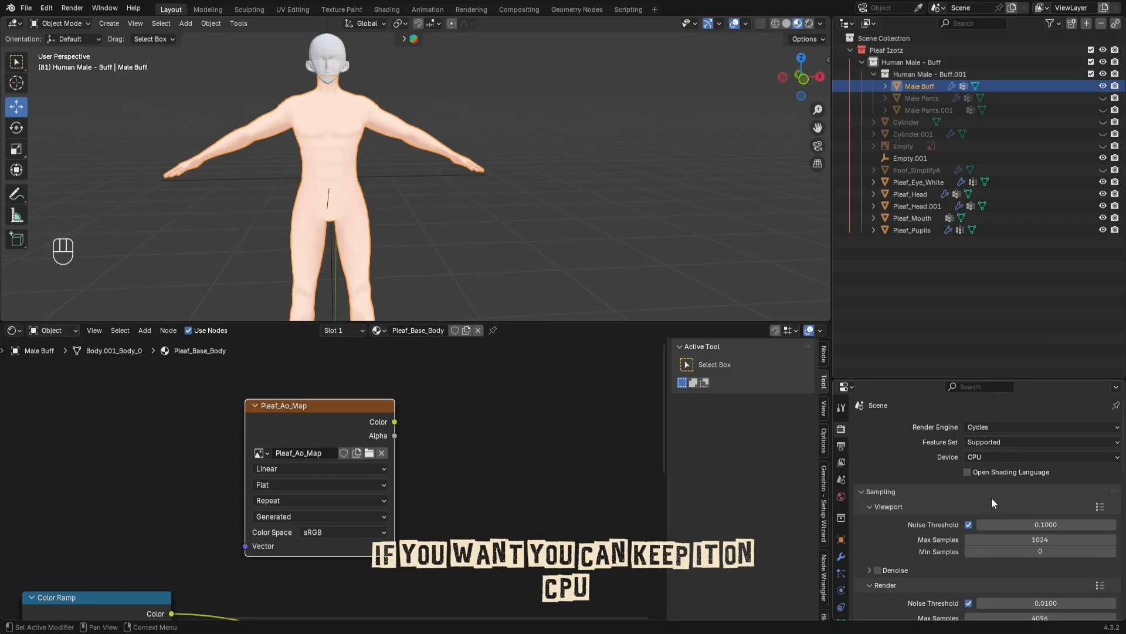
Step: Set the Cycles render device to GPU Compute
scroll(991, 497, down, 2)
scroll(992, 497, up, 2)
click(986, 458)
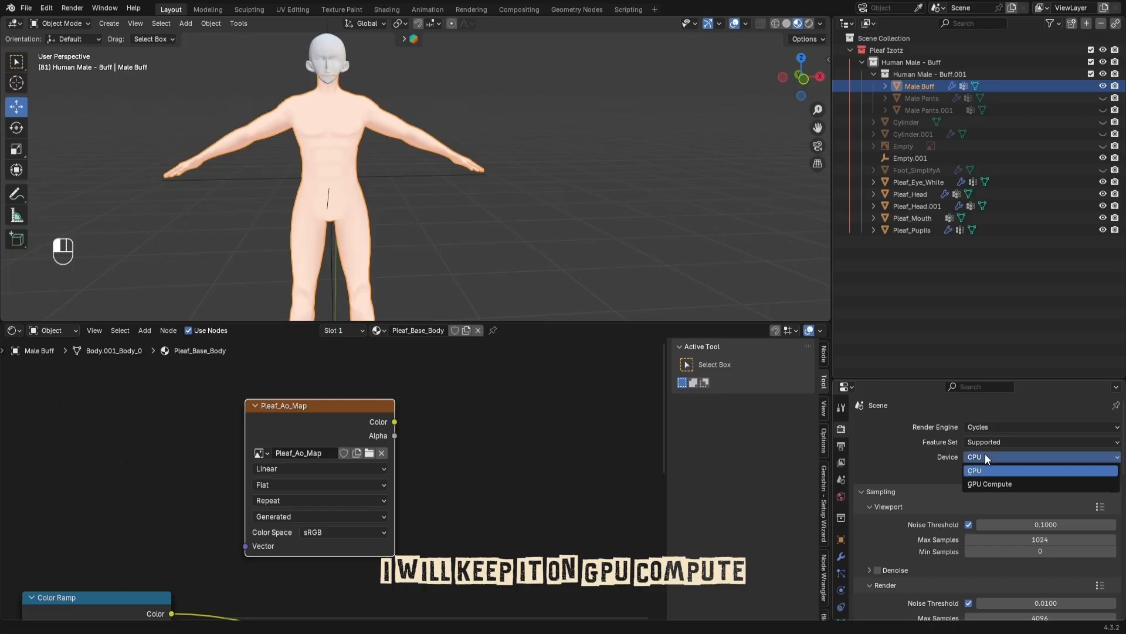
click(985, 485)
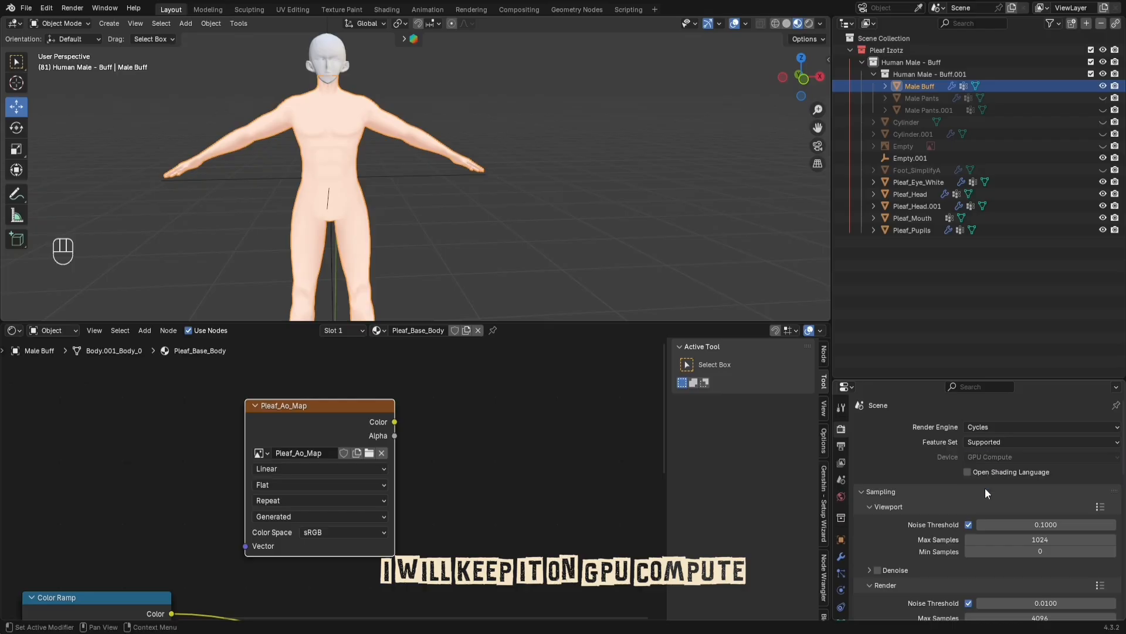
Step: Open the Cycles bake settings and set the bake type to Ambient Occlusion
scroll(984, 488, down, 8)
scroll(984, 487, up, 4)
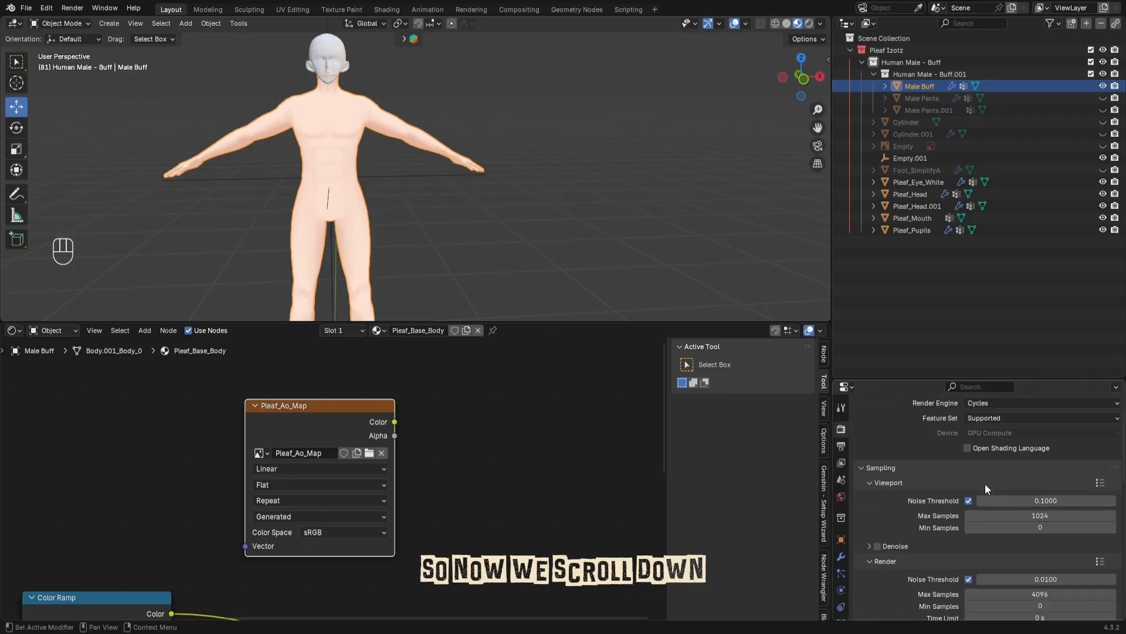
scroll(984, 483, down, 5)
scroll(984, 484, up, 5)
scroll(983, 484, down, 8)
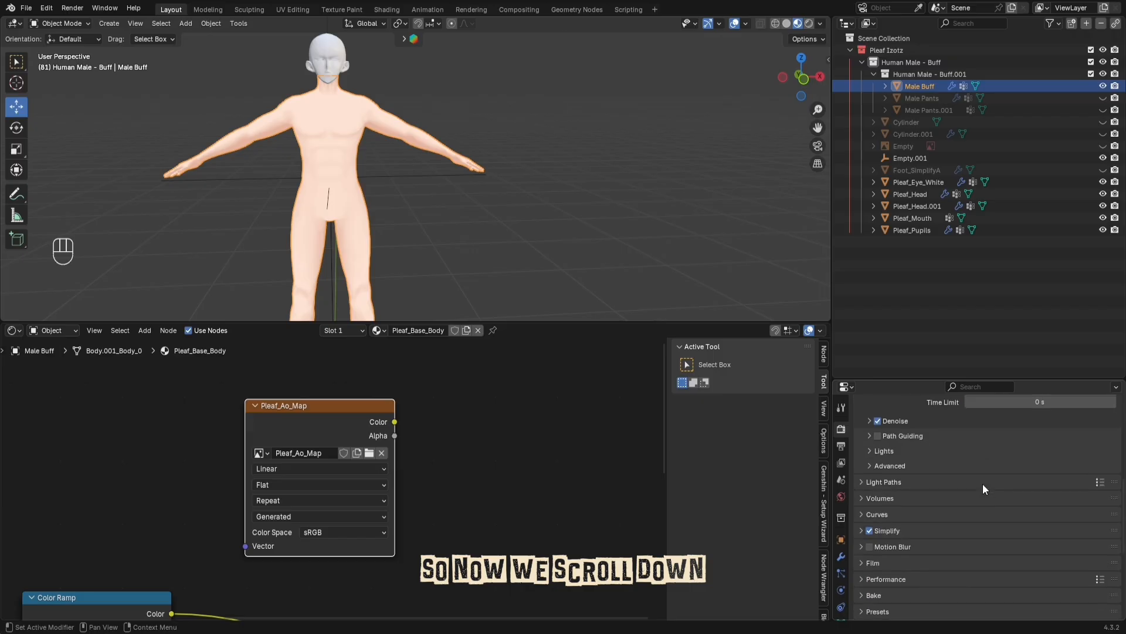
scroll(979, 483, down, 2)
click(873, 450)
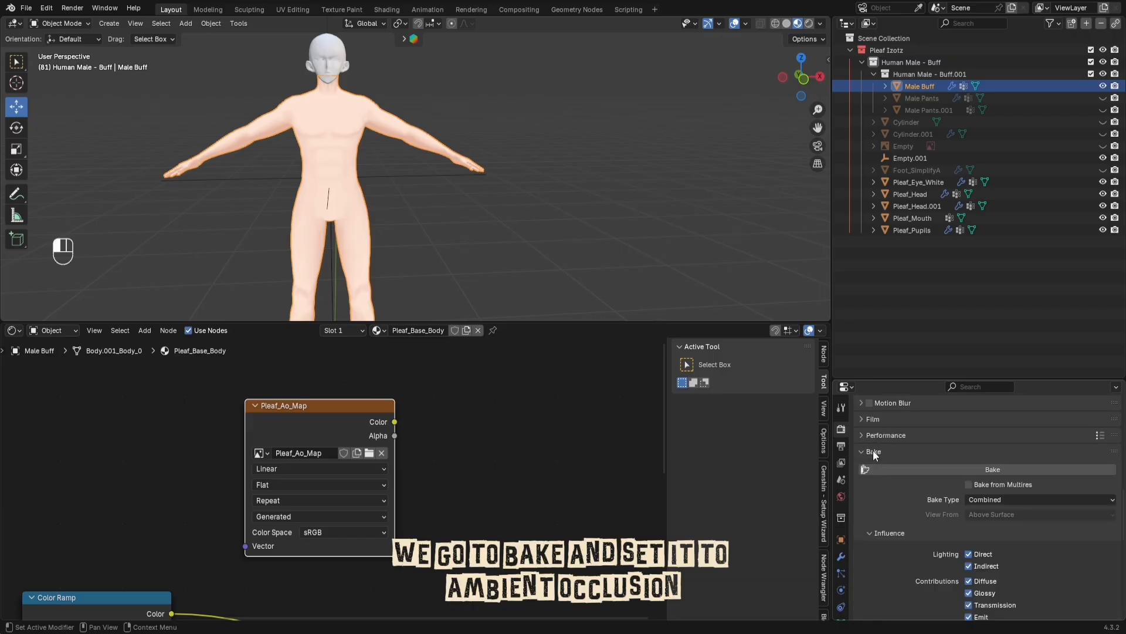
click(994, 500)
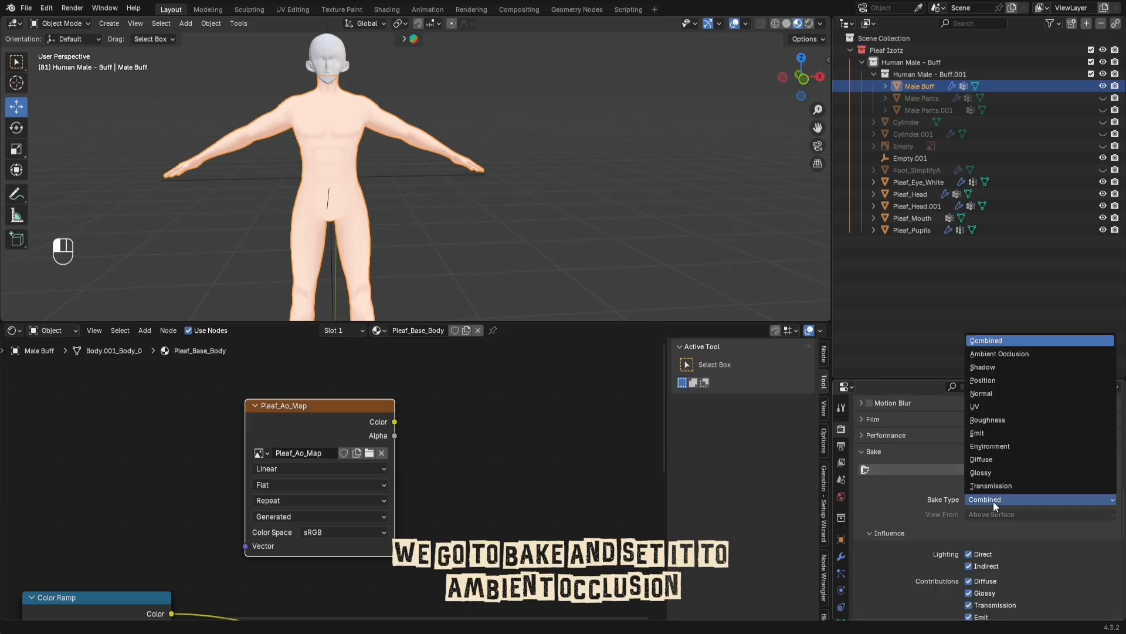
click(1004, 355)
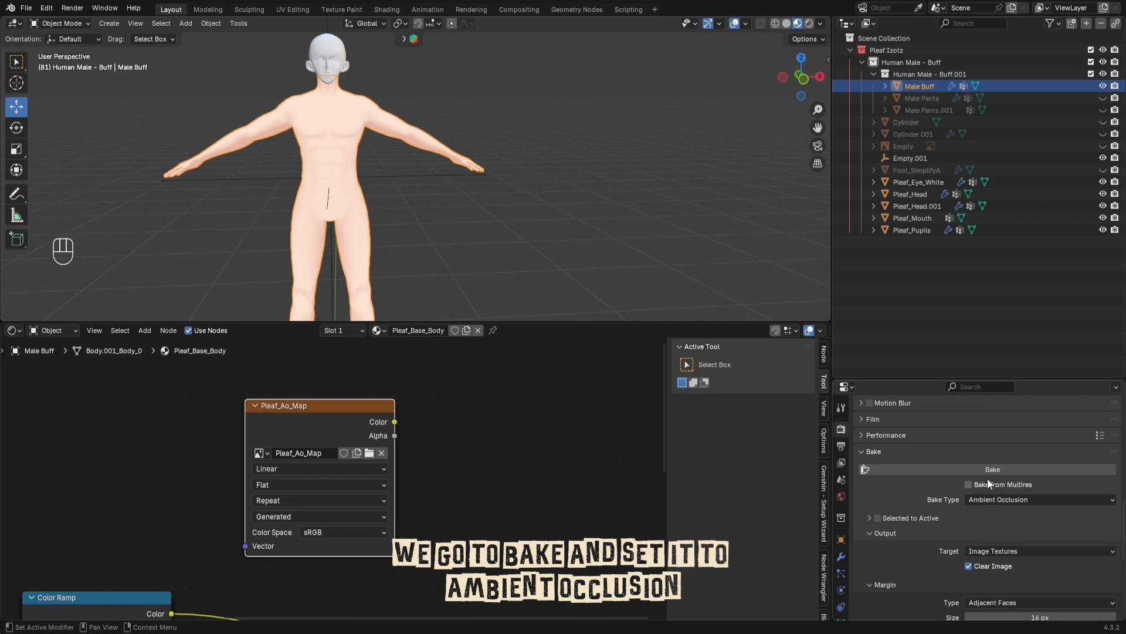
Step: Set the bake margin type to Extend and its size to 12 px
scroll(992, 541, down, 4)
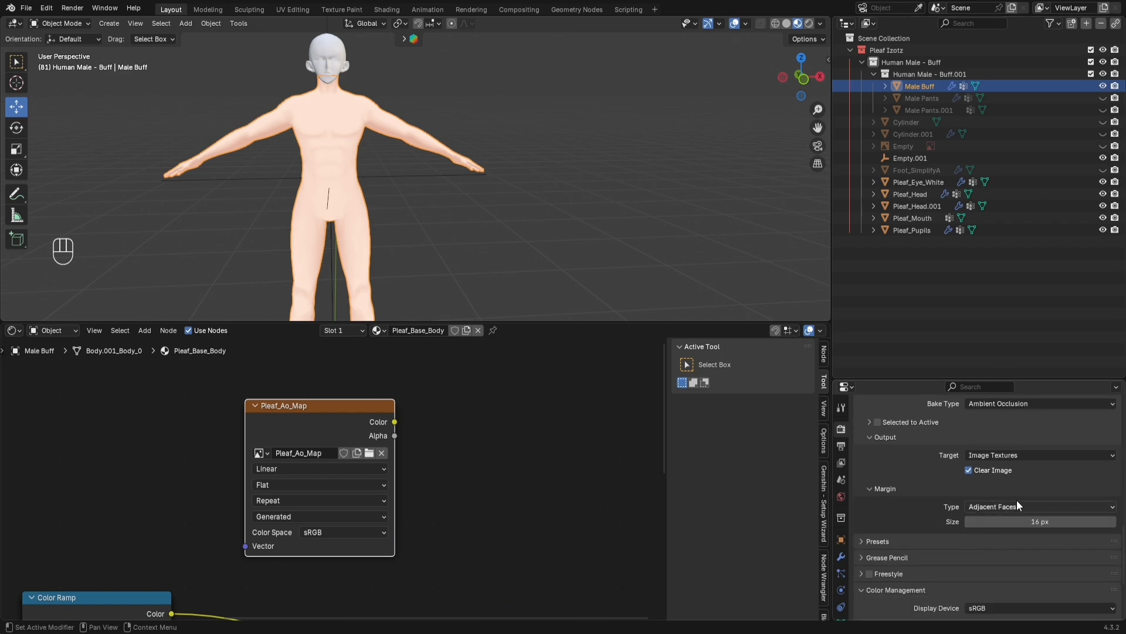
click(1017, 503)
click(1004, 532)
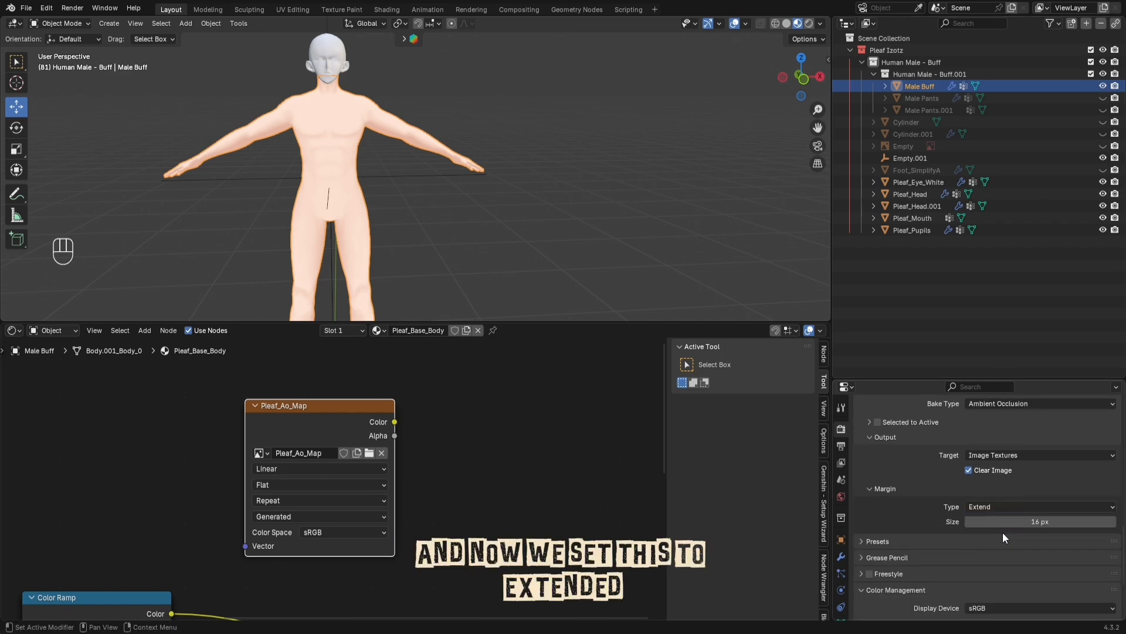
click(1032, 521)
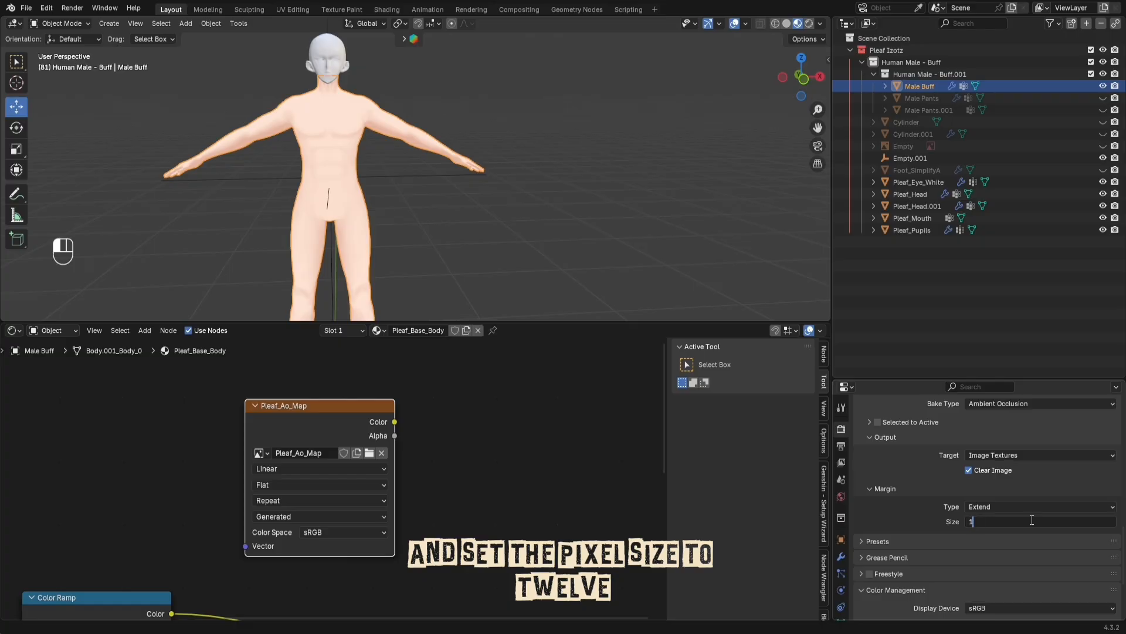
key(Return)
scroll(1022, 554, up, 15)
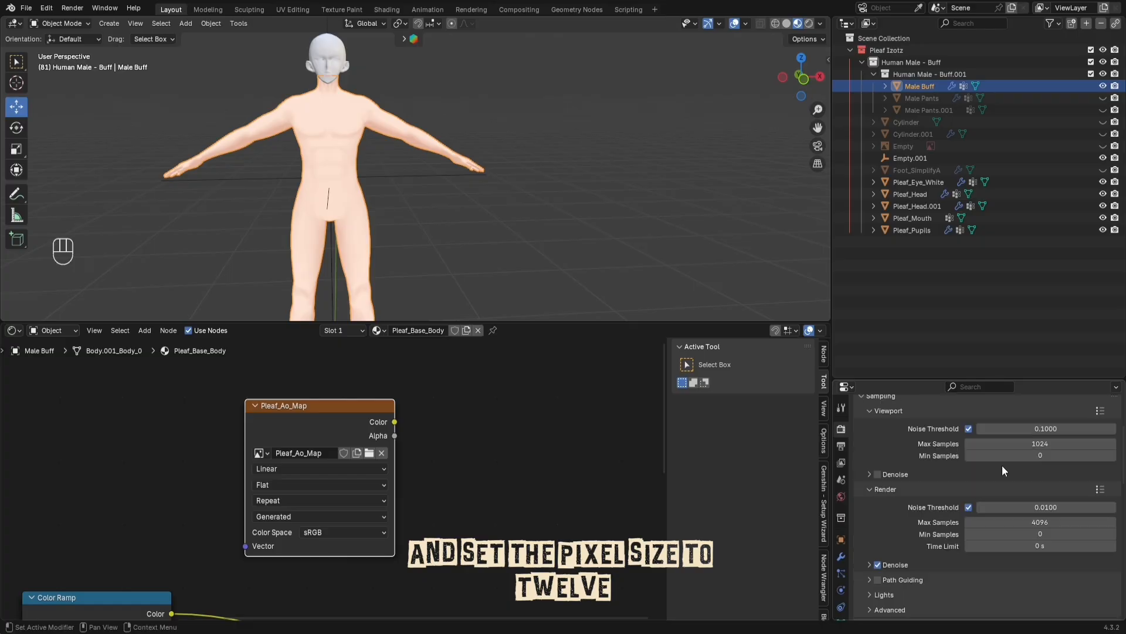
Step: Disable render visibility for every object in the collection except the Male Buff base mesh
mouse_move(435, 407)
shift+middle_down()
mouse_move(436, 444)
mouse_move(435, 410)
shift+middle_up()
scroll(986, 480, up, 4)
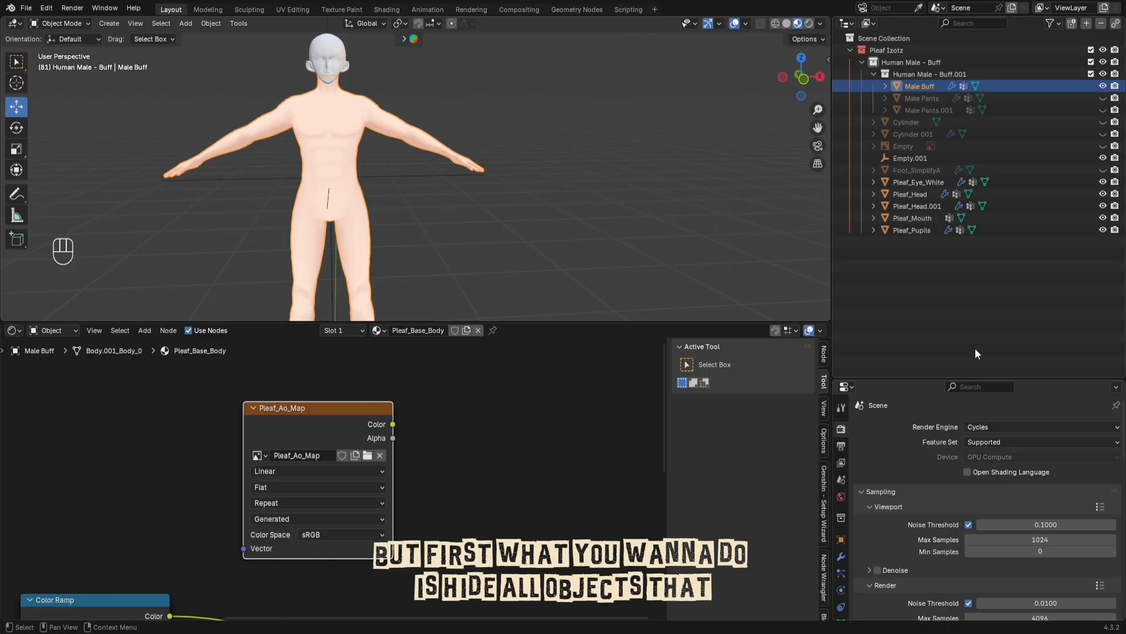
click(1115, 146)
click(1116, 123)
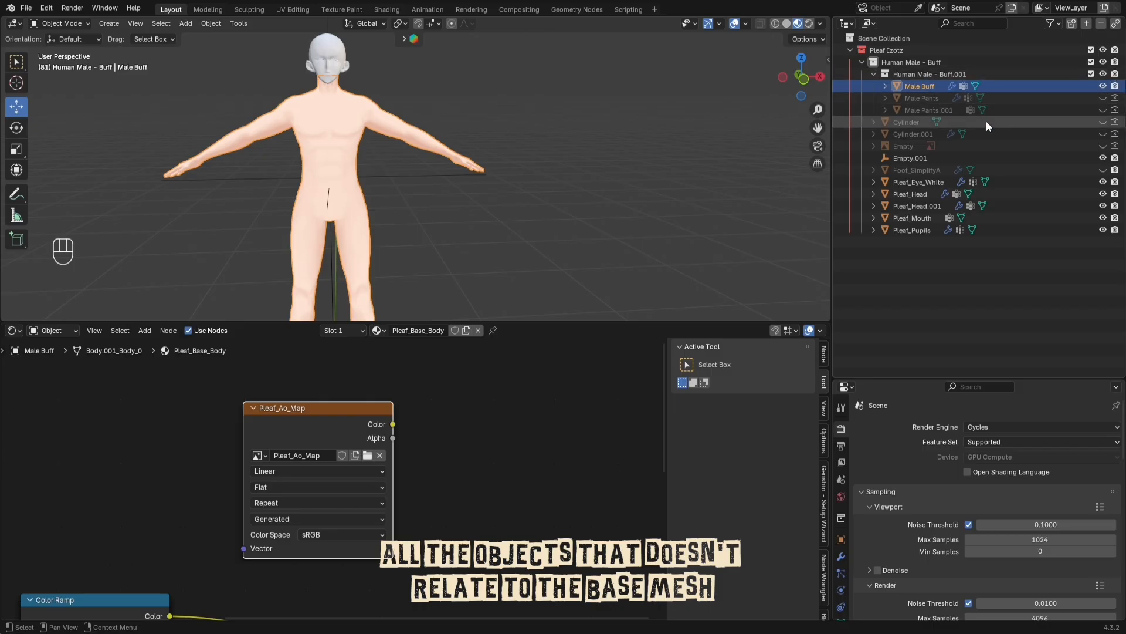
click(1114, 157)
click(1115, 170)
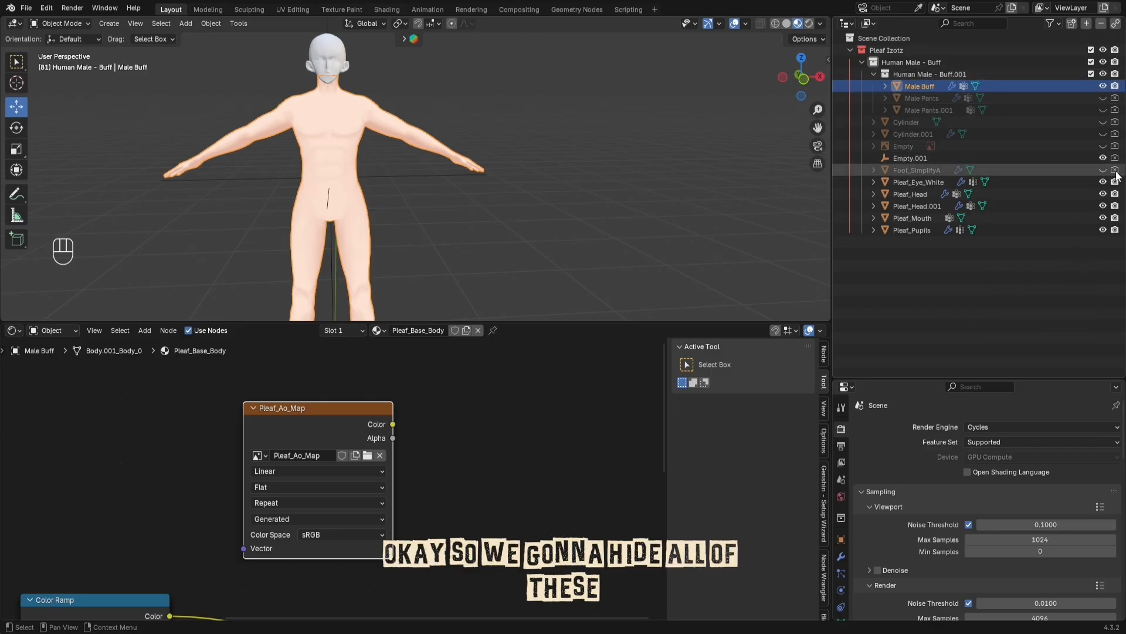
click(1116, 182)
click(1115, 206)
click(1115, 218)
click(1116, 230)
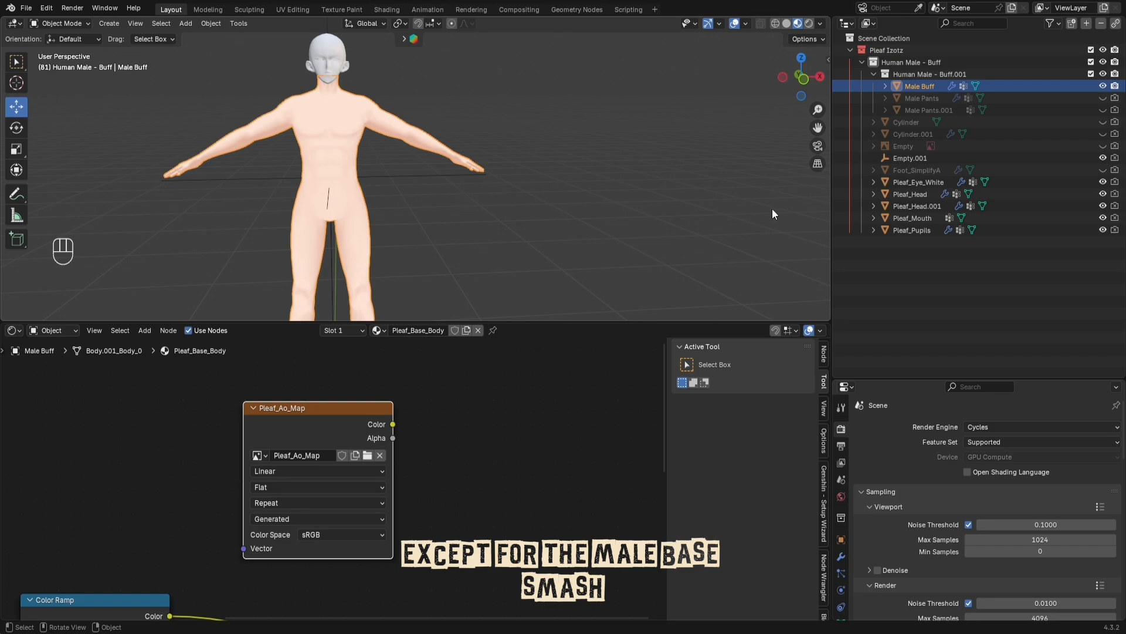
Step: Set the render sampling Max Samples to 1024, matching the viewport amount
scroll(891, 555, down, 4)
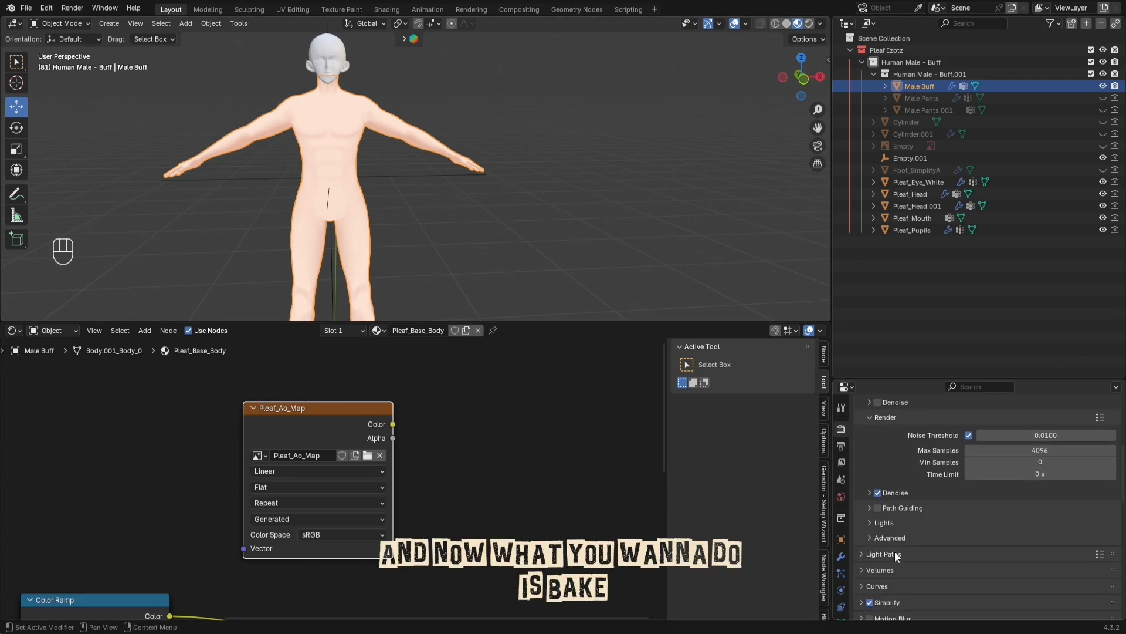
scroll(893, 551, down, 20)
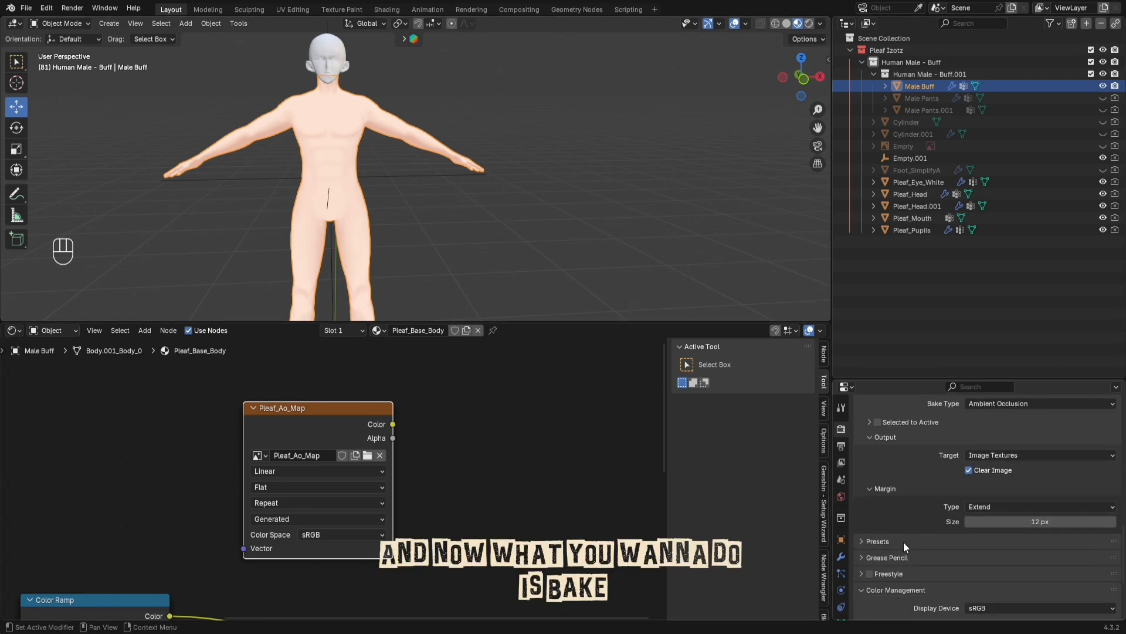
scroll(918, 534, up, 15)
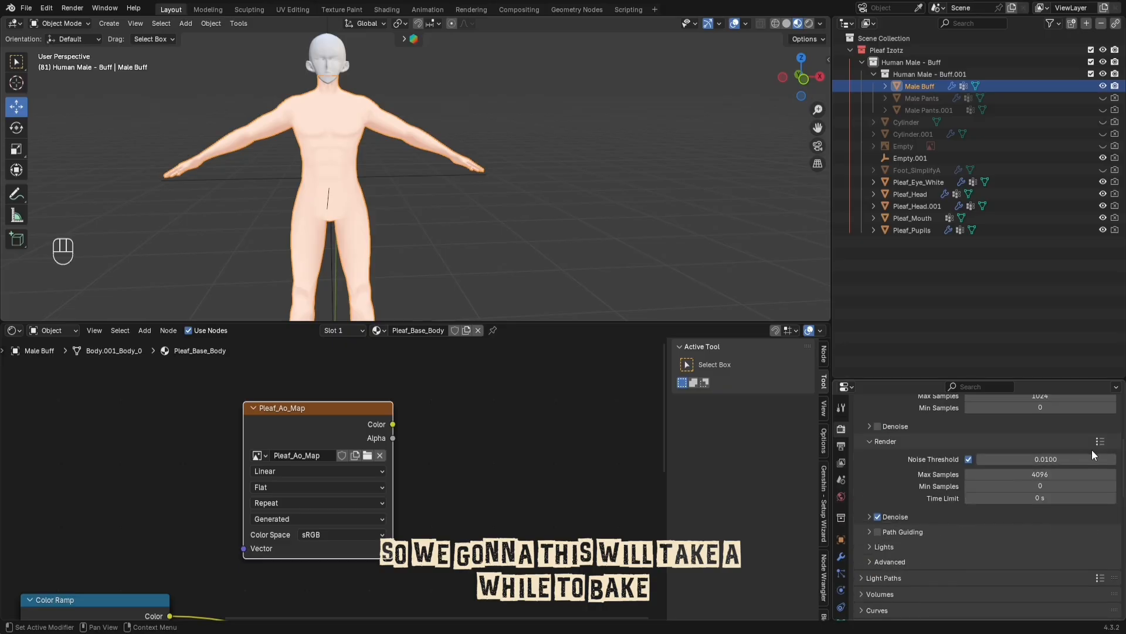
scroll(1058, 464, up, 4)
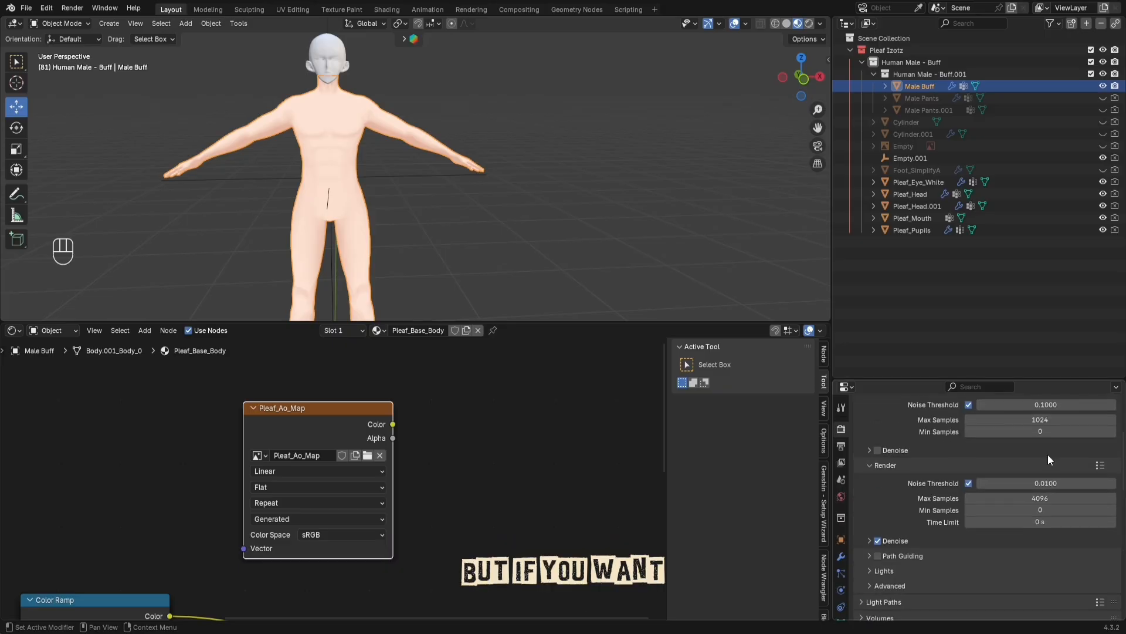
click(1051, 546)
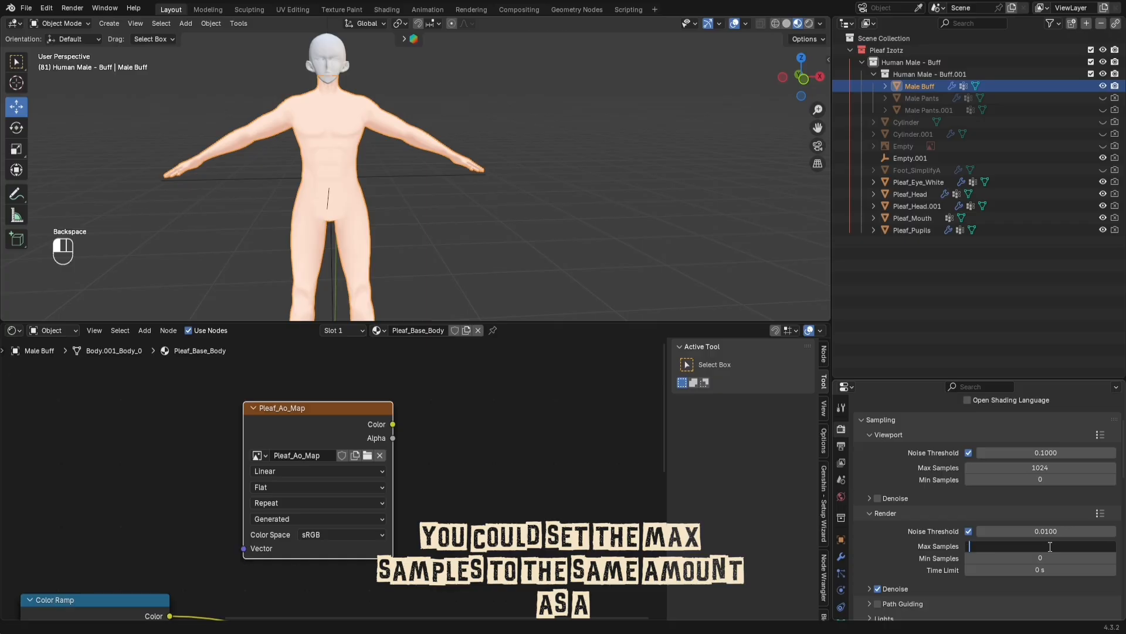
text(1024)
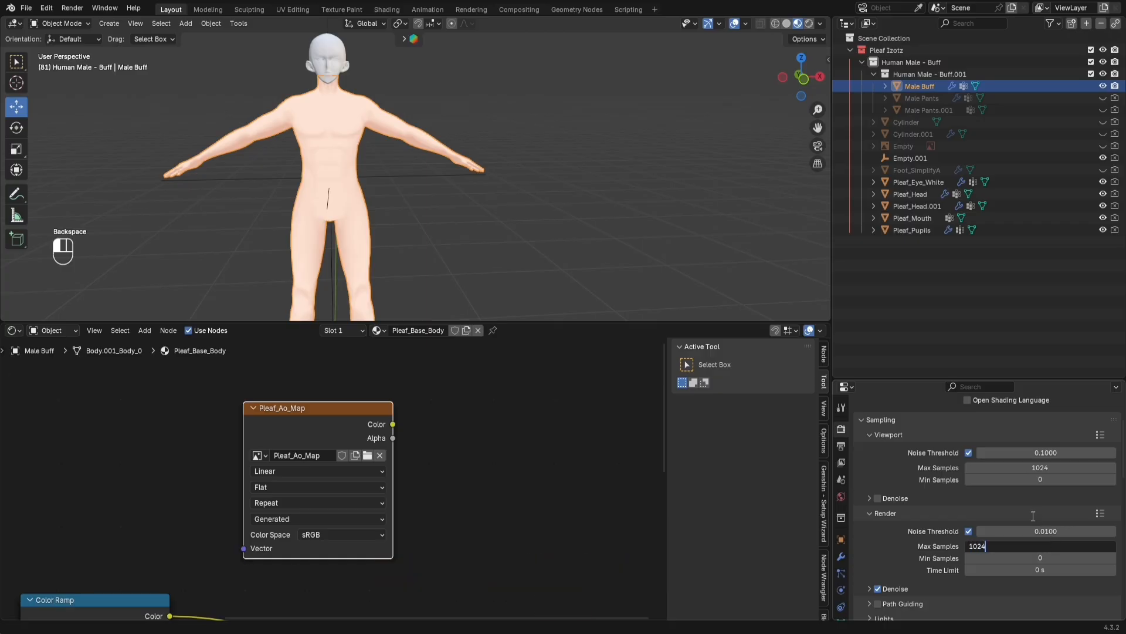
Step: Bake the ambient occlusion of Male Buff into the Pleaf_Ao_Map image
scroll(1025, 499, down, 10)
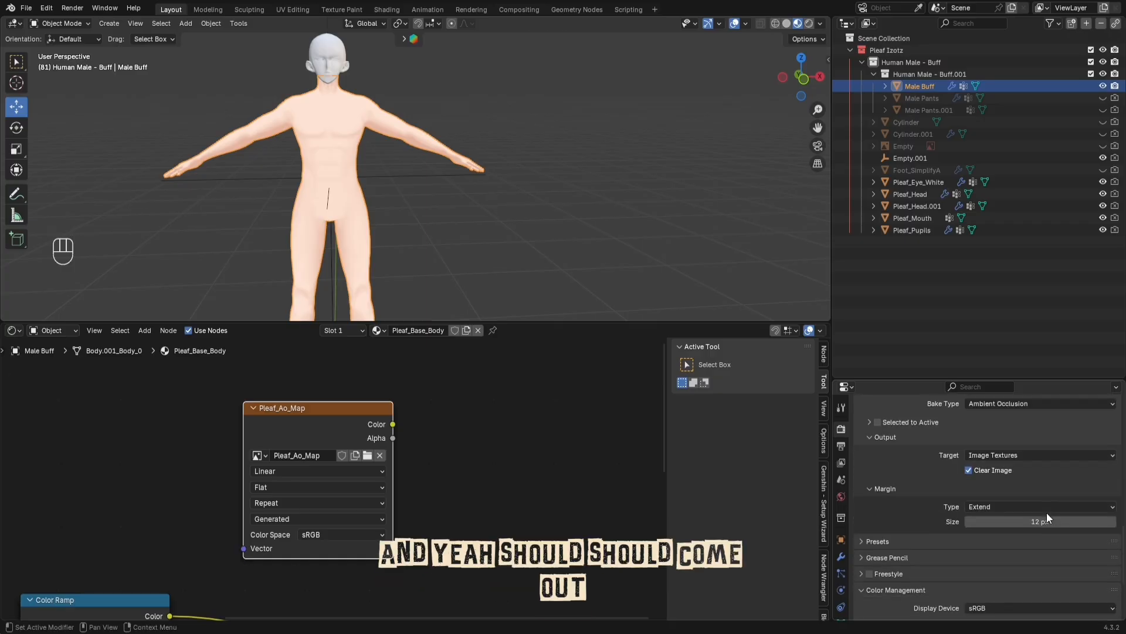
scroll(1047, 514, up, 6)
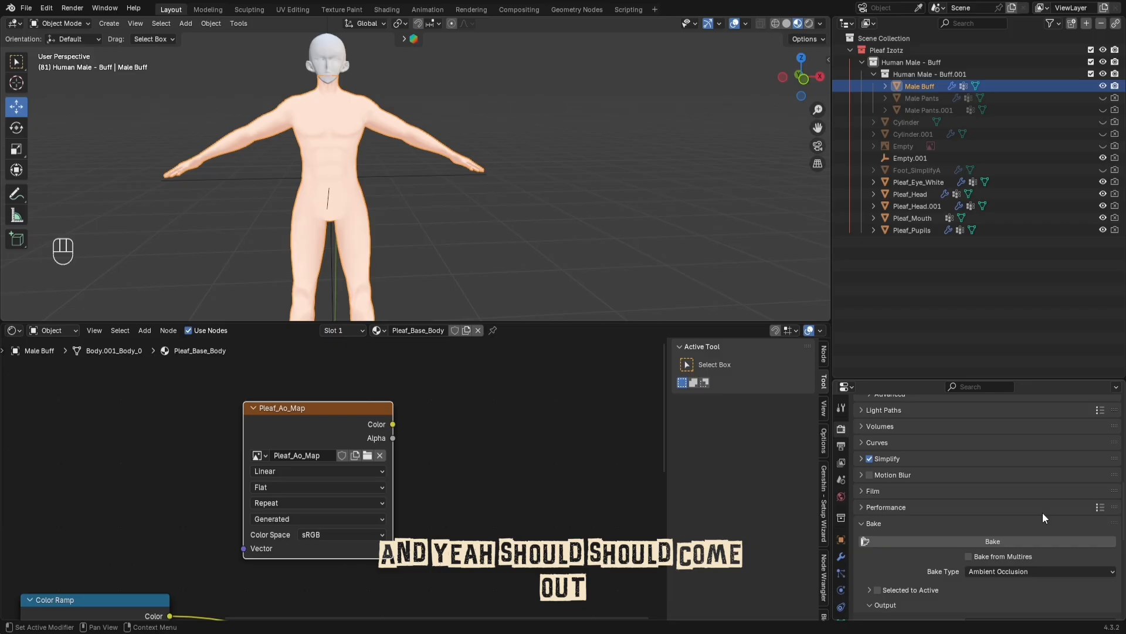
scroll(1029, 512, down, 4)
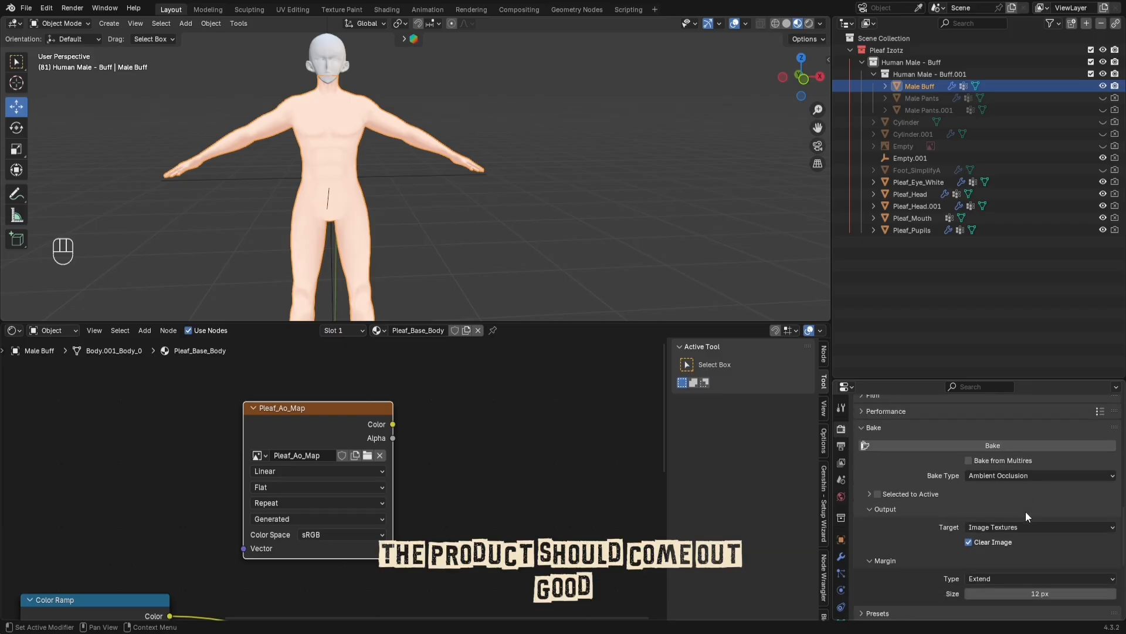
click(984, 446)
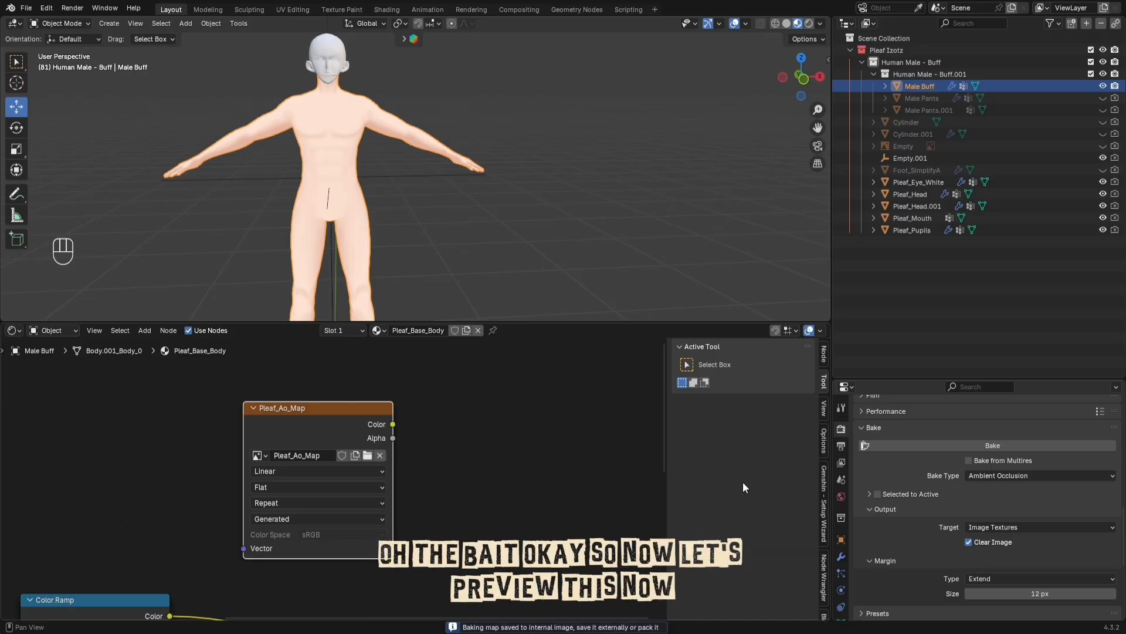
Step: Link the Pleaf_Ao_Map Color output to the Material Output Surface and preview the baked map on the body
scroll(294, 561, down, 4)
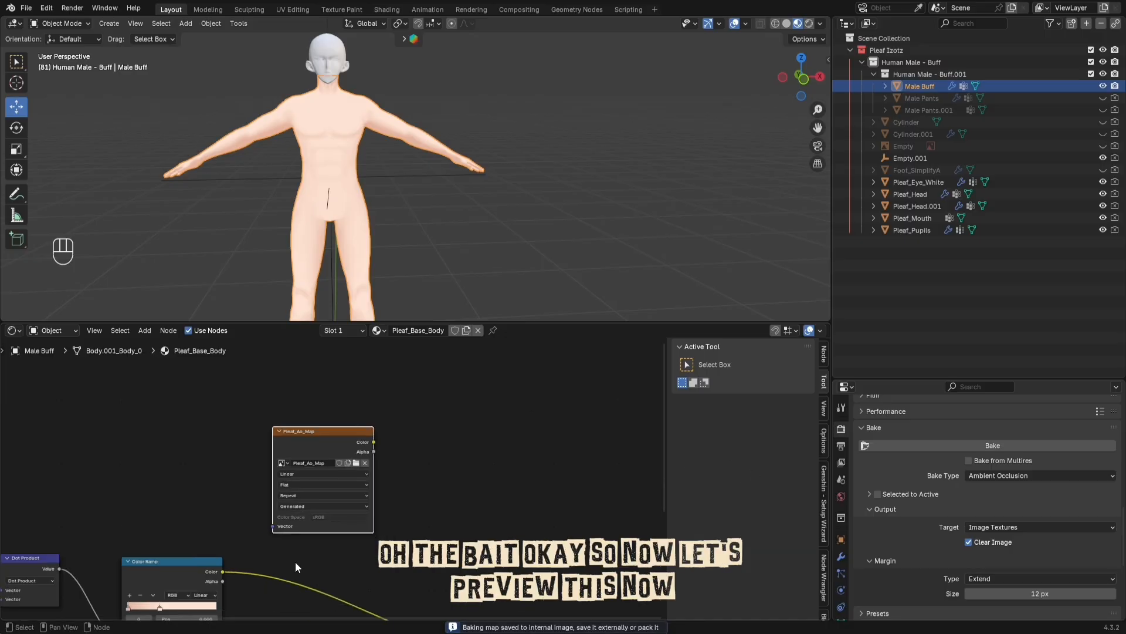
drag(310, 427, 397, 558)
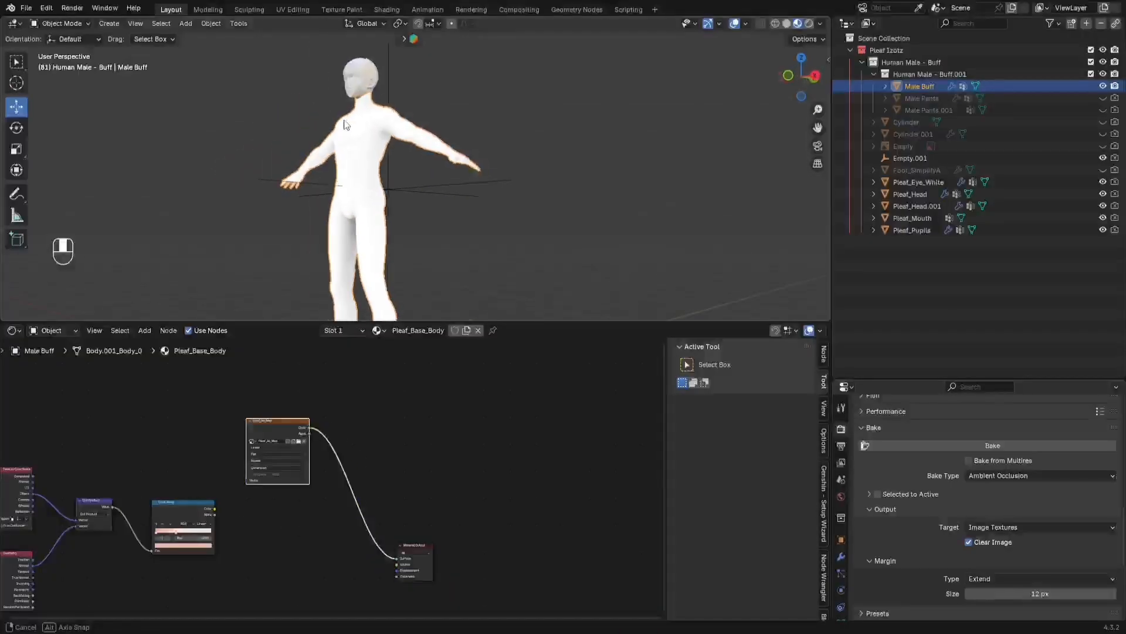
scroll(340, 117, up, 5)
shift+middle_drag(340, 118, 452, 178)
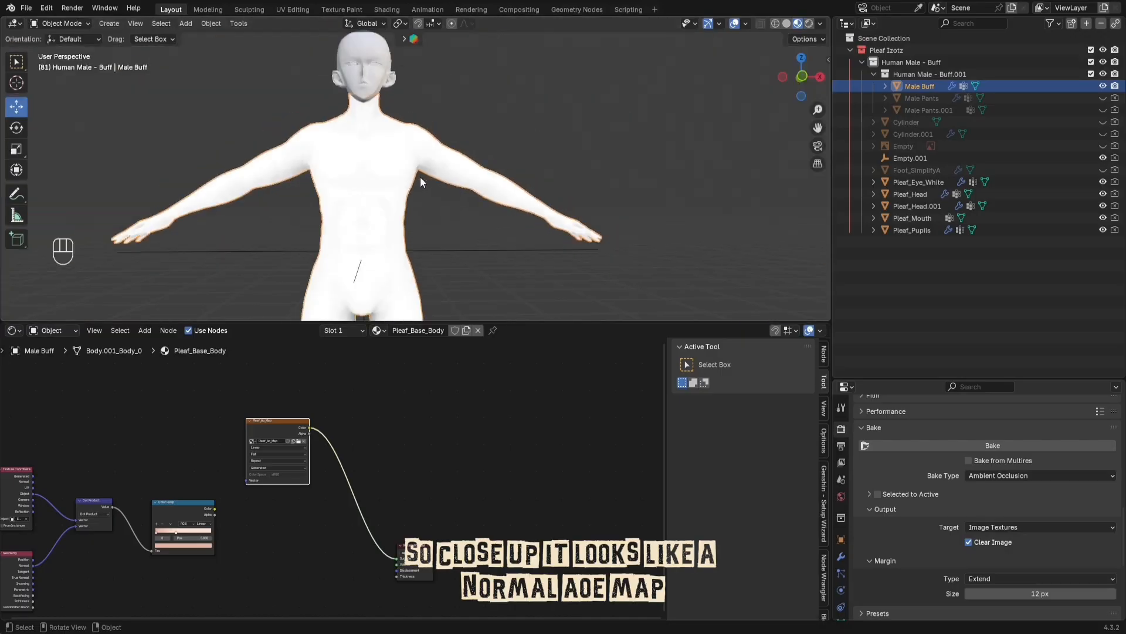
shift+middle_drag(420, 177, 444, 203)
scroll(441, 235, up, 8)
scroll(444, 203, down, 8)
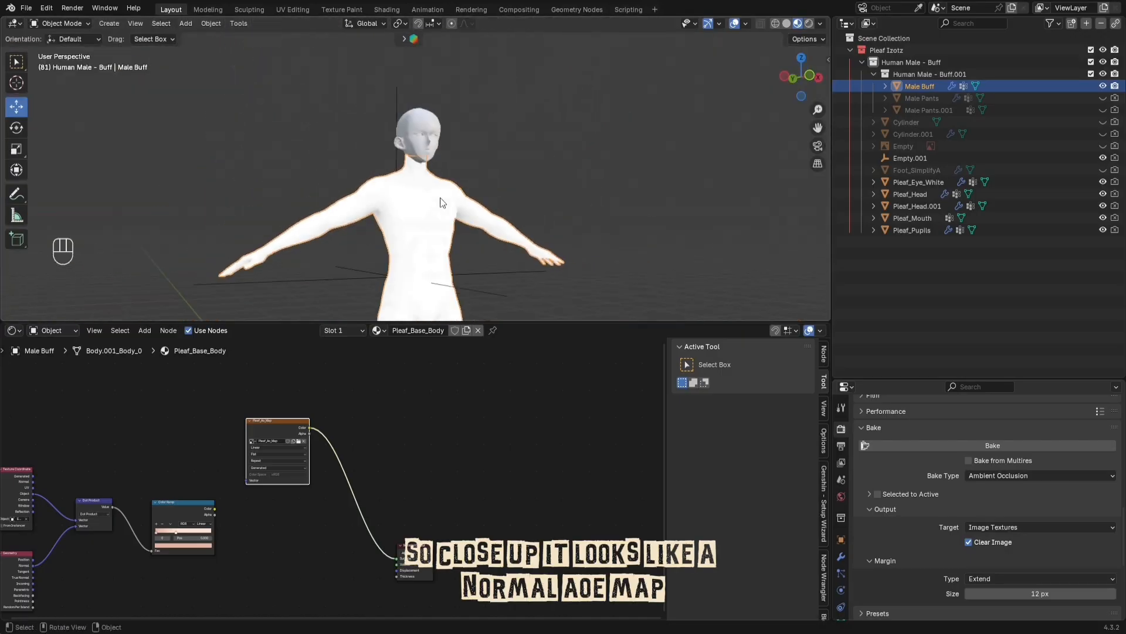
Step: Examine the baked Pleaf_Ao_Map image in the Texture Paint workspace, then return to the Layout workspace
click(293, 10)
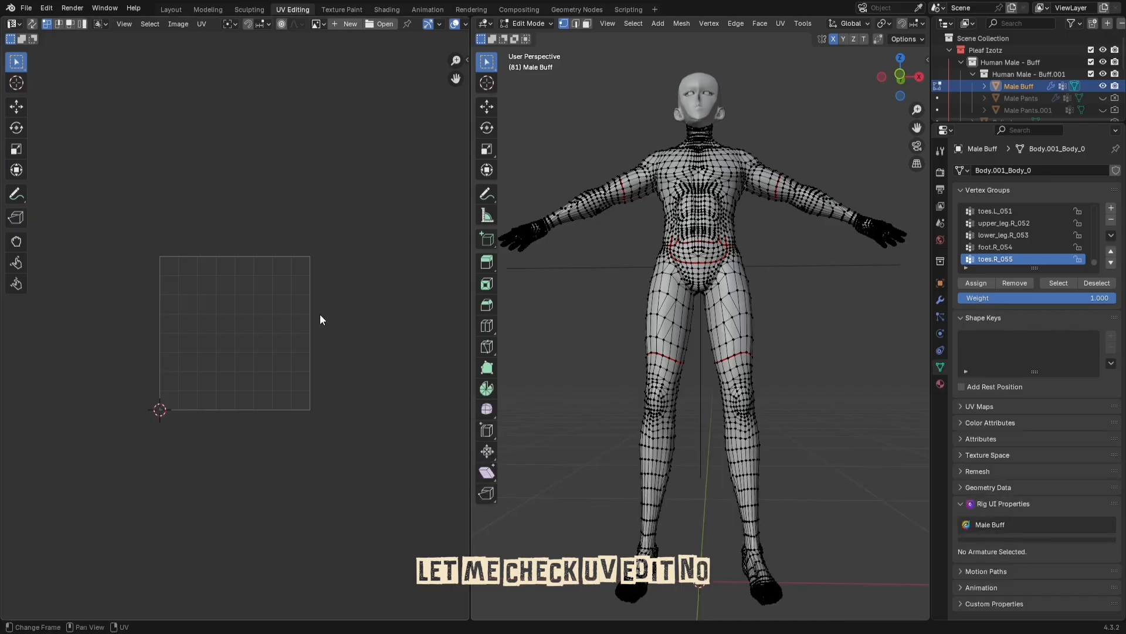
click(343, 9)
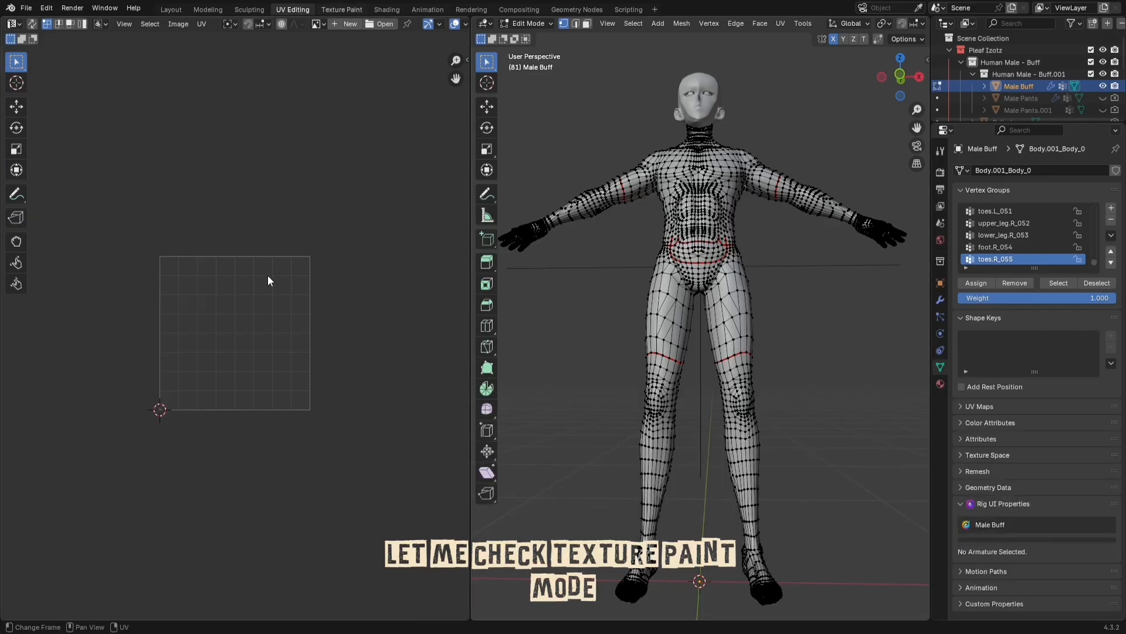
scroll(322, 312, up, 2)
scroll(276, 304, down, 1)
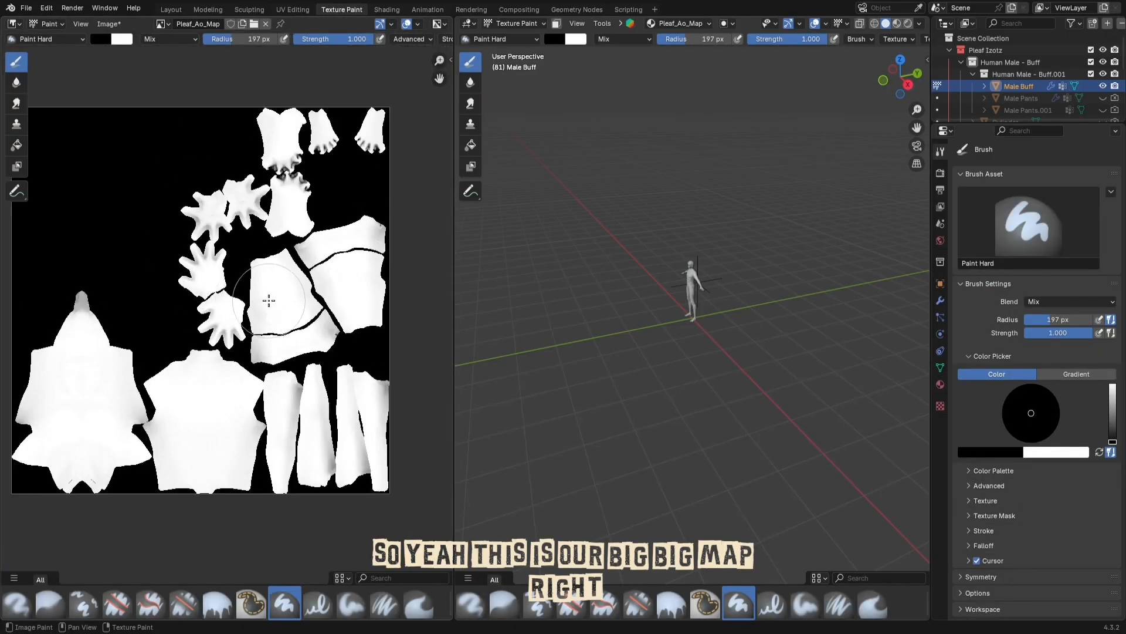
click(170, 9)
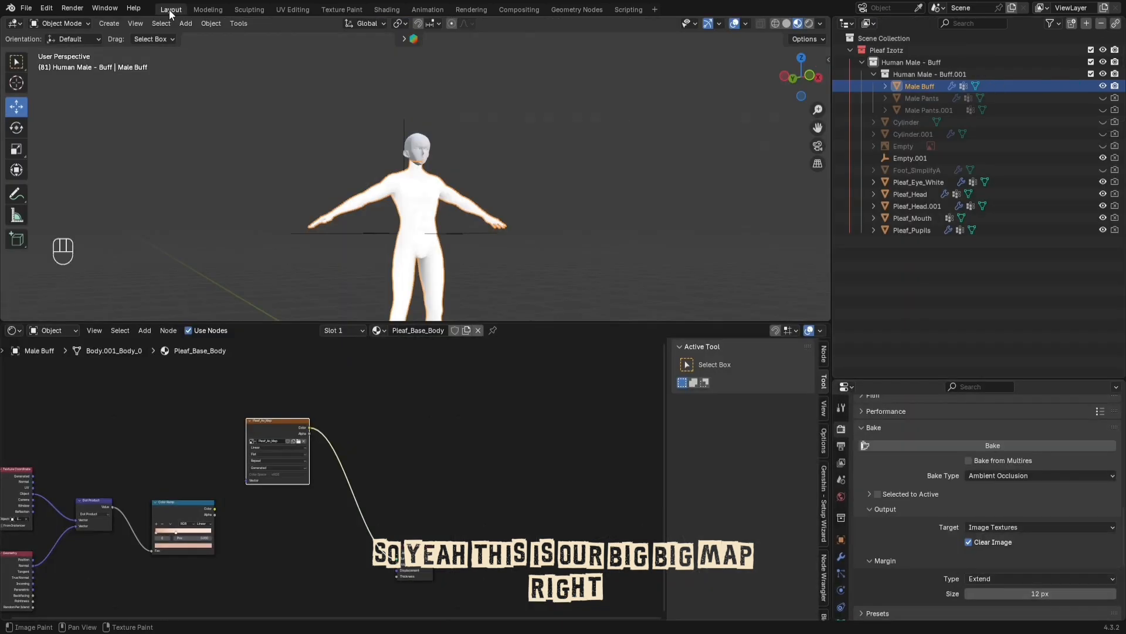
Step: Disconnect Pleaf_Ao_Map from the Material Output, move the Color Ramp closer to it, and link the ramp's Color output to Surface
middle_drag(410, 490, 442, 474)
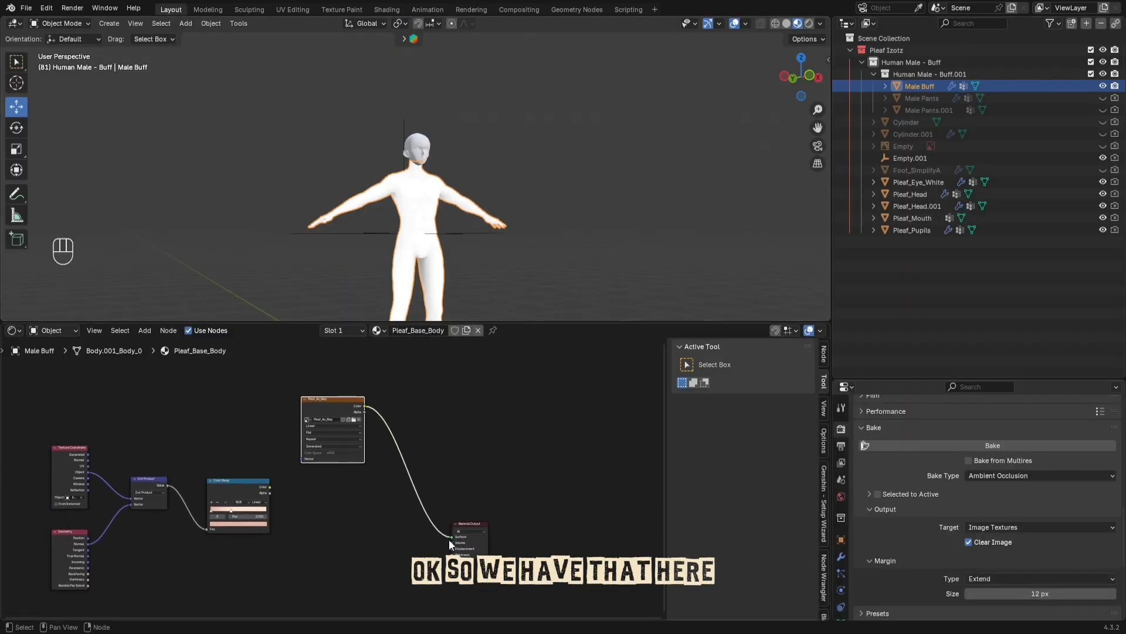
drag(450, 537, 409, 446)
scroll(393, 437, up, 2)
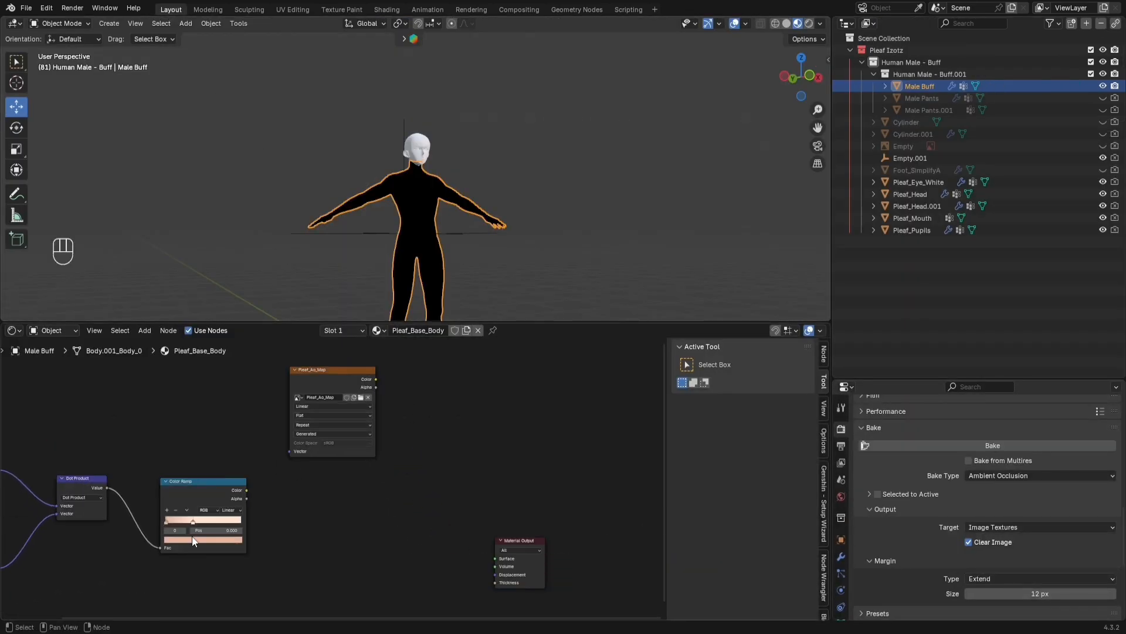
drag(194, 541, 220, 549)
drag(273, 498, 496, 557)
scroll(410, 524, down, 1)
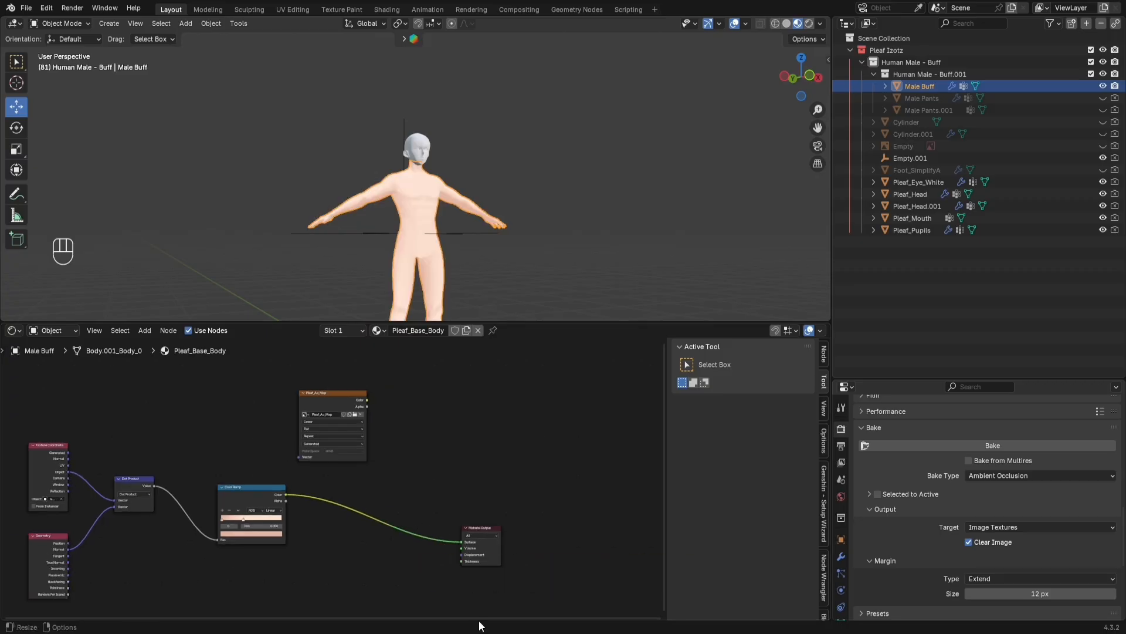
scroll(553, 523, down, 1)
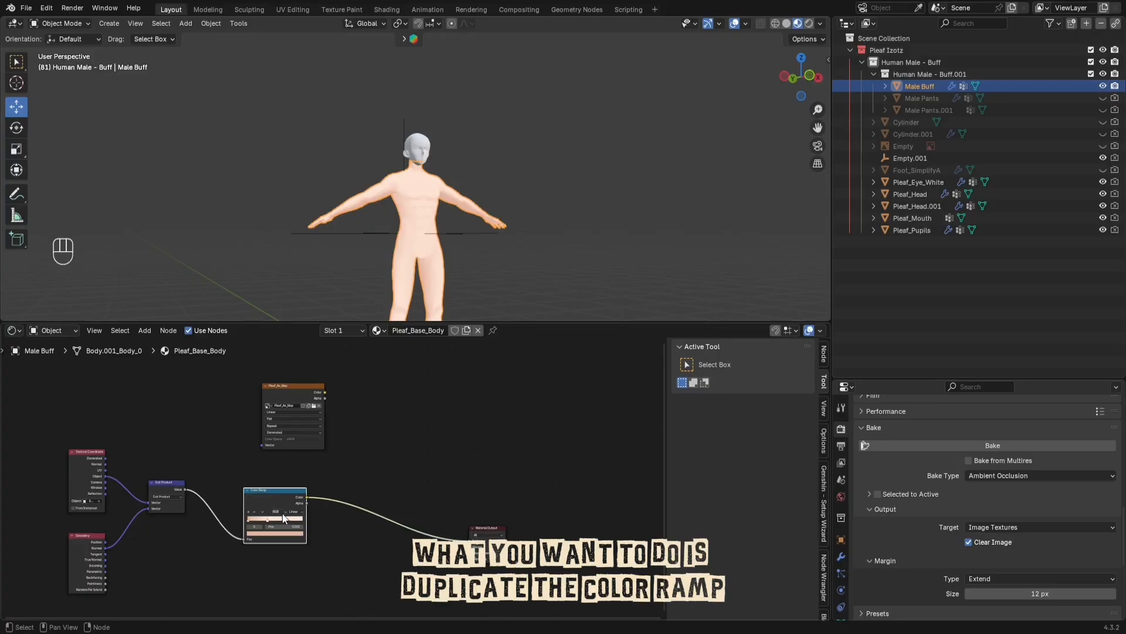
Step: Duplicate the skin Color Ramp and place the copy beside the Pleaf_Ao_Map node
key(shift+d)
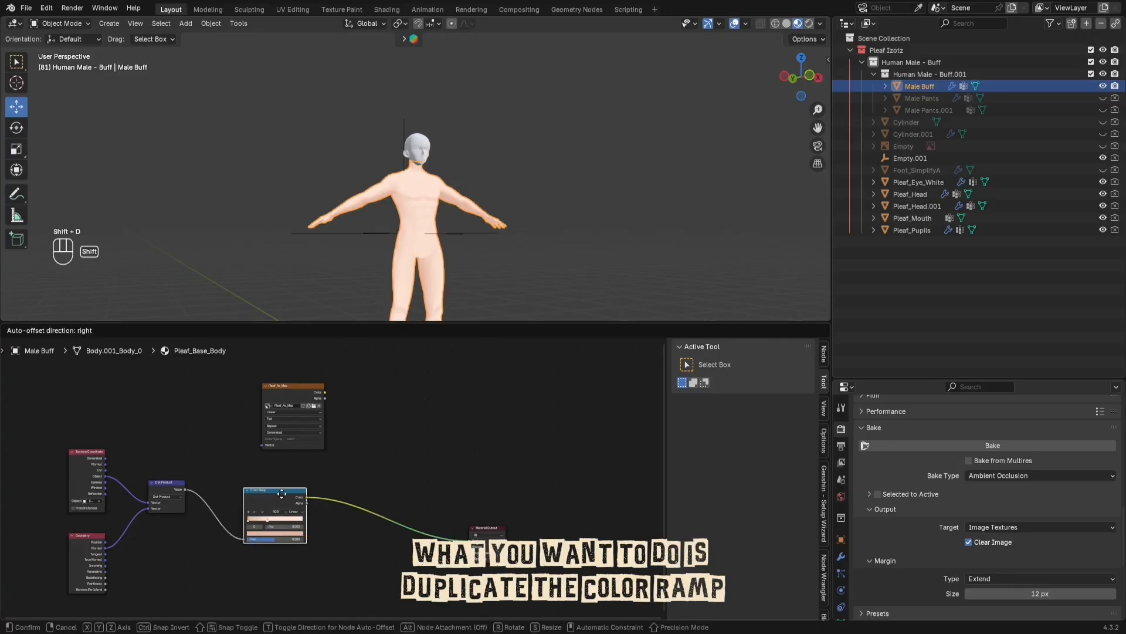
click(381, 405)
scroll(375, 410, up, 2)
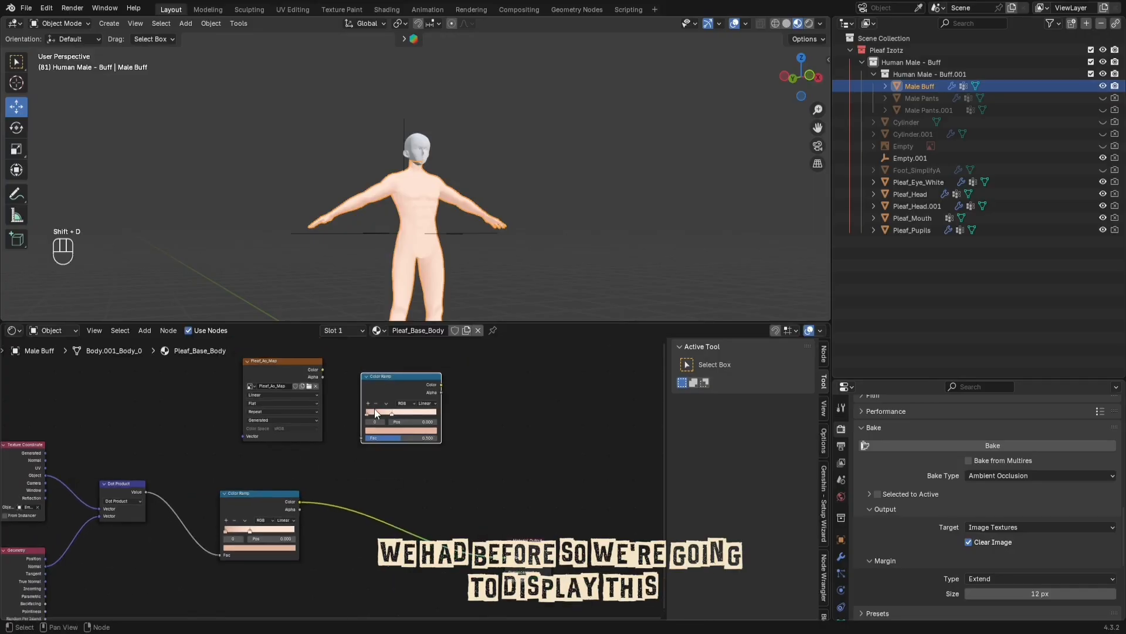
Step: Feed Pleaf_Ao_Map's Color into the duplicated ramp's Fac, and link that ramp to the Material Output Surface in place of the original ramp
drag(506, 558, 436, 539)
drag(322, 370, 362, 439)
drag(439, 385, 501, 558)
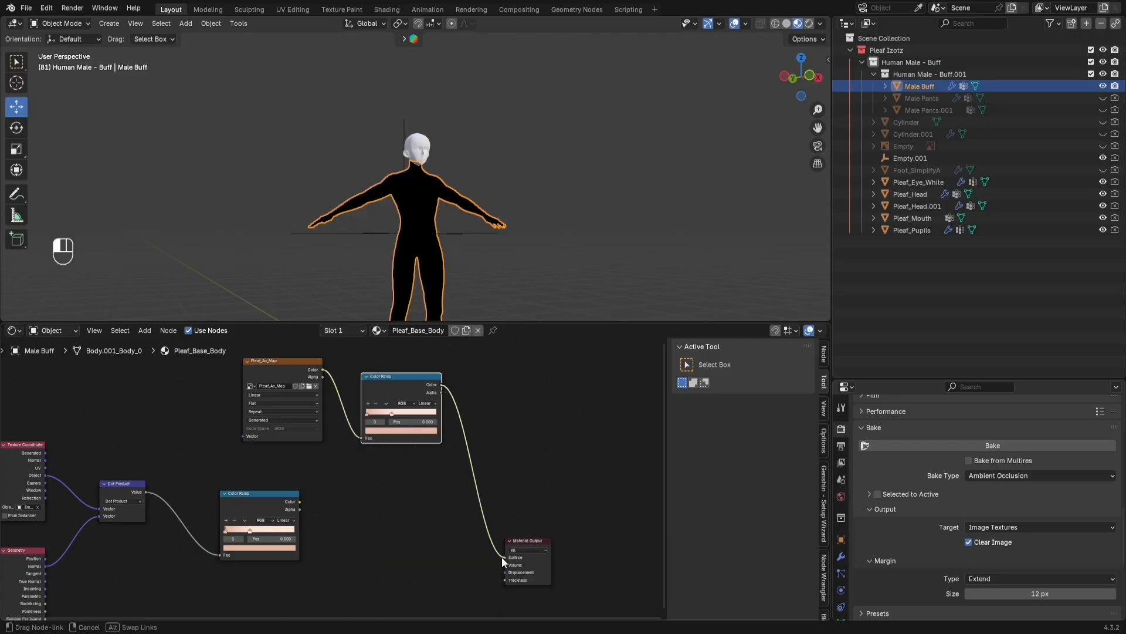
Step: Set stop 1 of the ambient occlusion Color Ramp to white
scroll(446, 528, up, 3)
scroll(426, 525, up, 1)
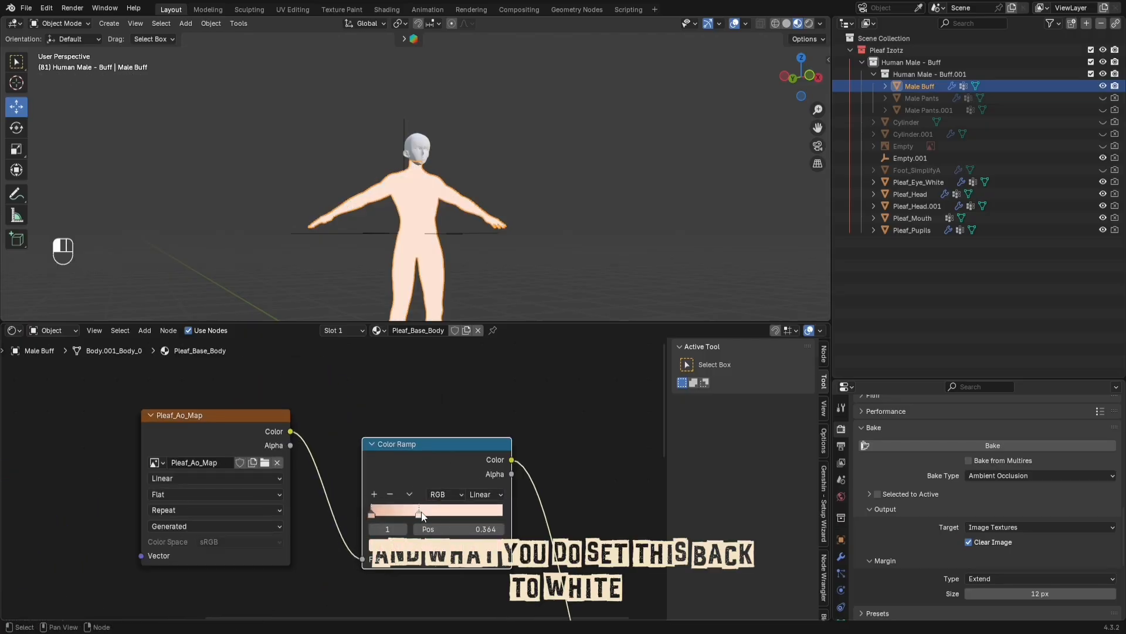
click(430, 549)
drag(485, 399, 484, 336)
click(424, 546)
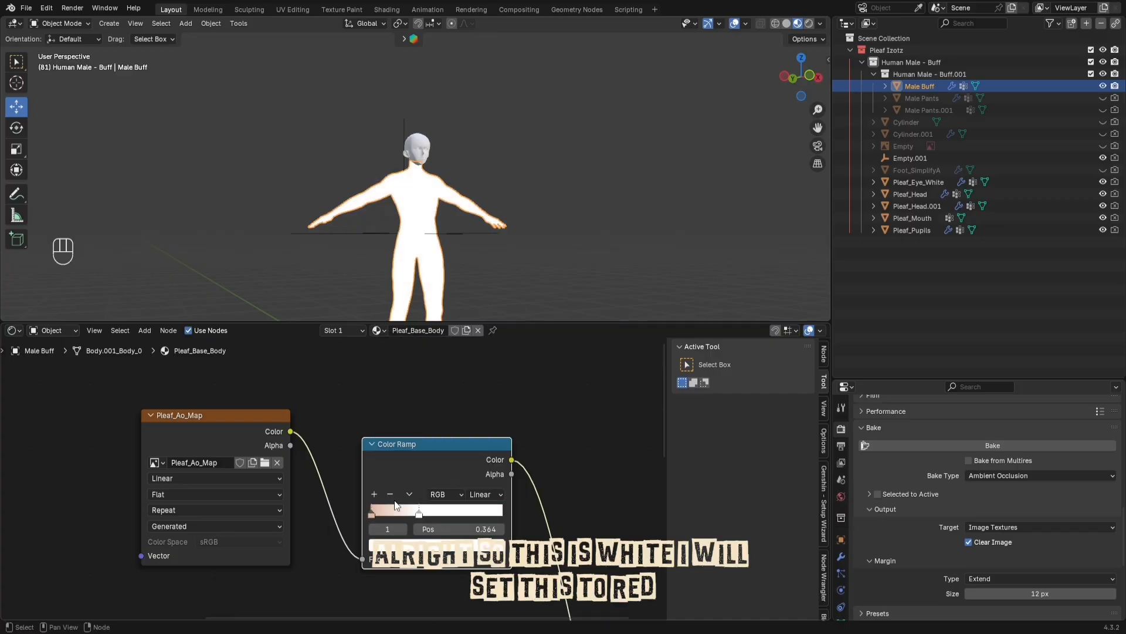
Step: Set stop 0 of the ambient occlusion Color Ramp to red
click(375, 512)
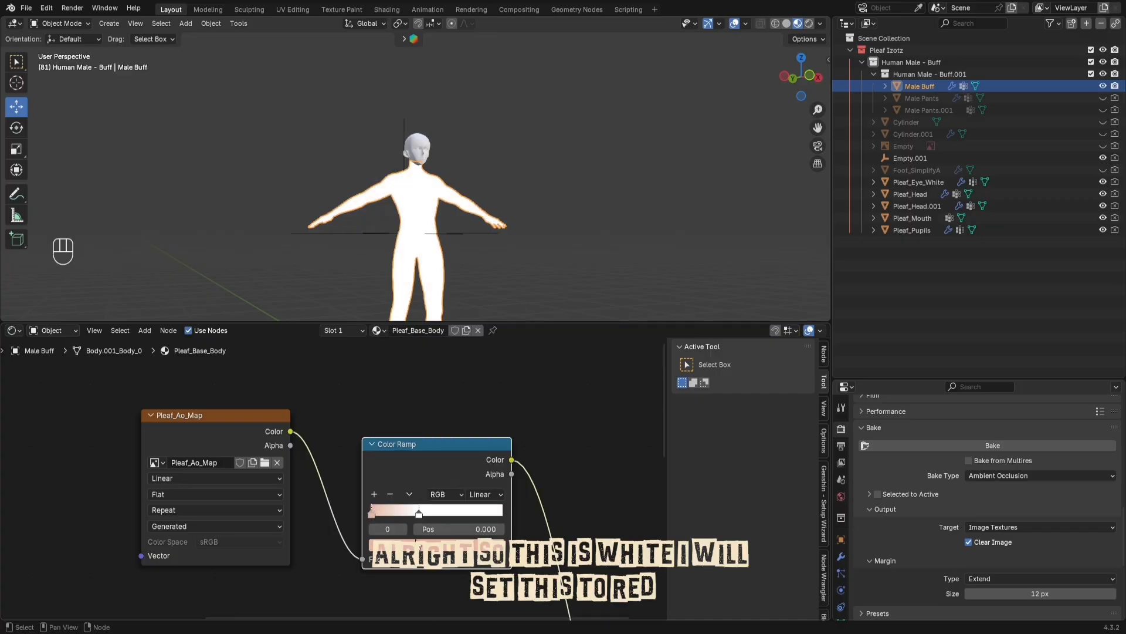
click(420, 552)
mouse_move(424, 430)
mouse_down()
mouse_move(411, 438)
mouse_move(424, 439)
mouse_up()
click(531, 408)
Step: Move the white stop of the ambient occlusion Color Ramp to position 1.000
middle_drag(488, 477, 350, 476)
scroll(330, 477, down, 7)
scroll(342, 486, up, 7)
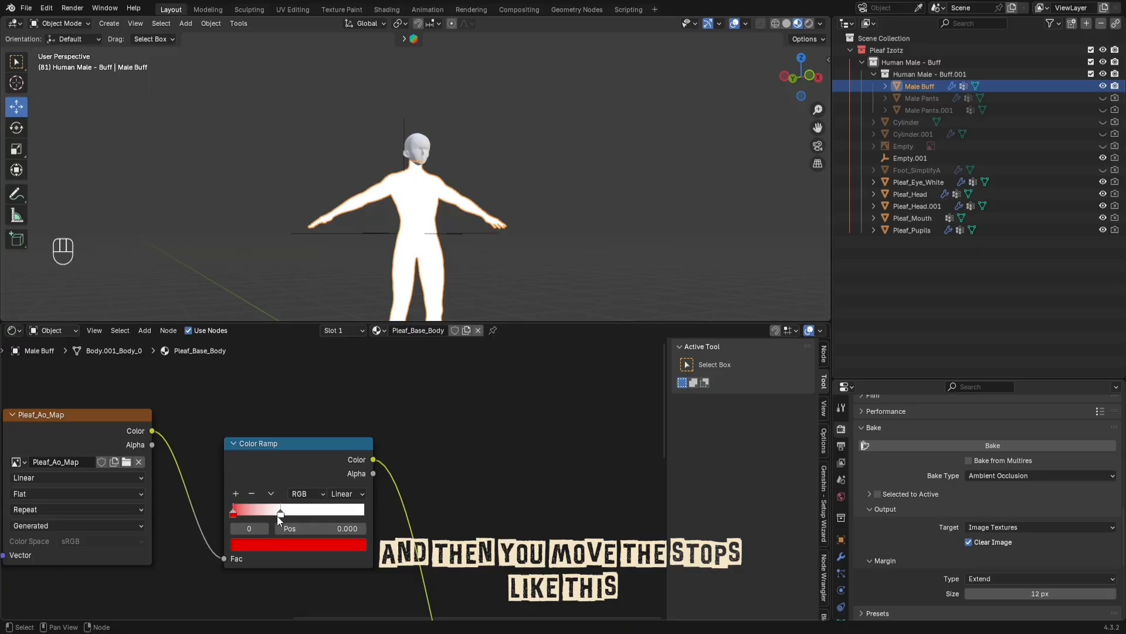
drag(278, 516, 357, 515)
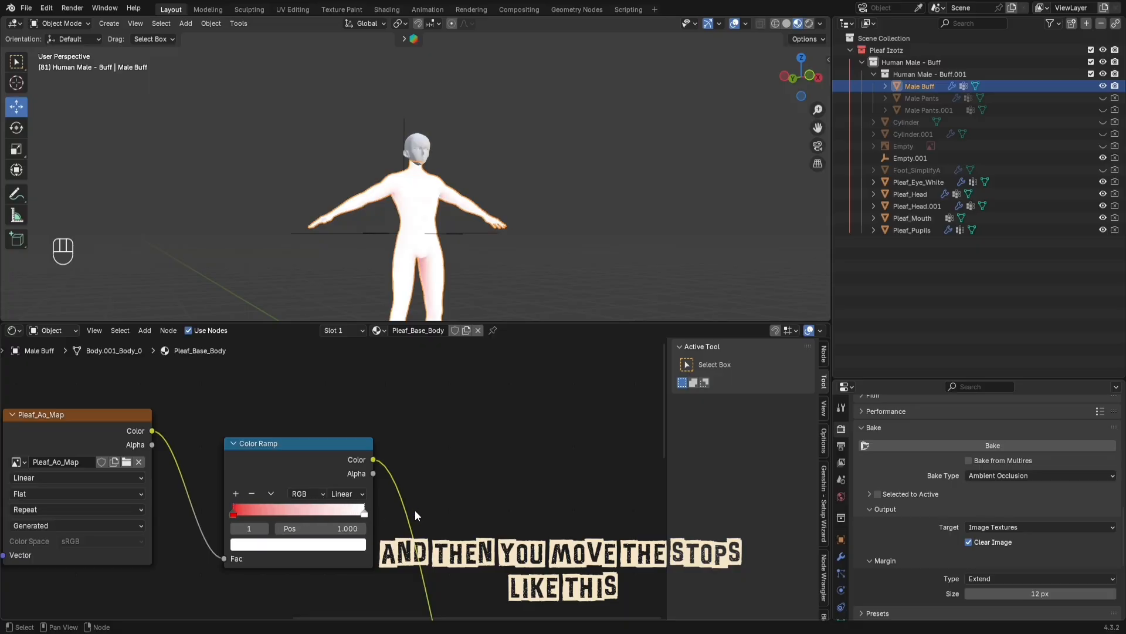
Step: Examine how the red and white ambient occlusion shading falls across the whole body
scroll(414, 509, down, 3)
scroll(435, 229, up, 4)
scroll(381, 216, down, 5)
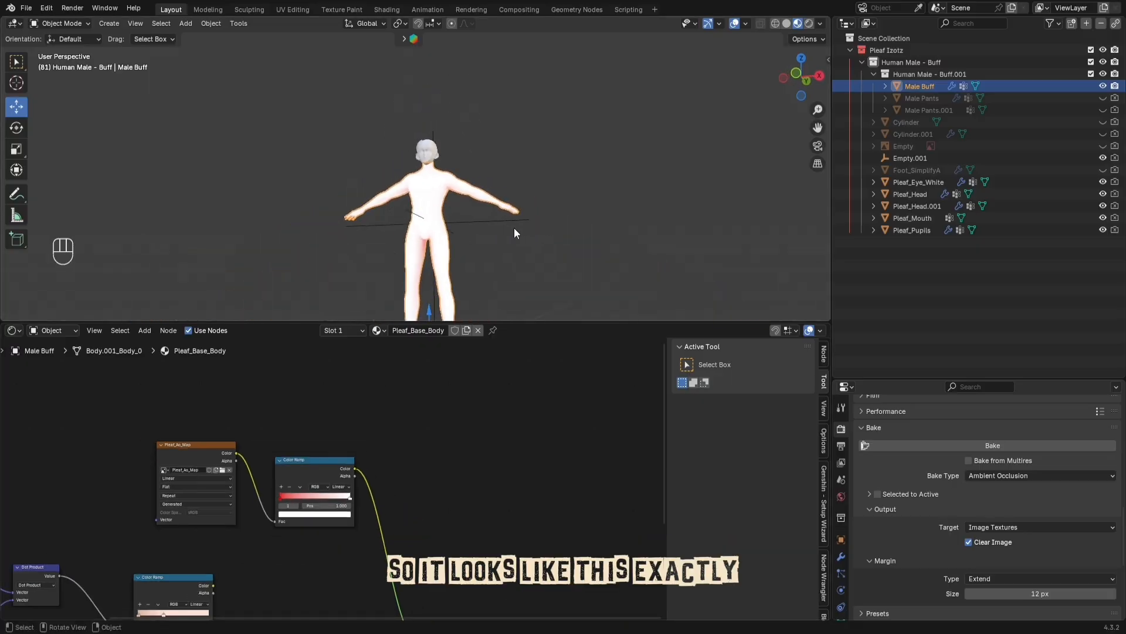
shift+middle_drag(483, 228, 485, 180)
scroll(493, 206, down, 1)
scroll(485, 181, up, 3)
shift+middle_drag(488, 134, 475, 182)
scroll(346, 475, down, 4)
Step: Move Pleaf_Ao_Map and its Color Ramp clear of the skin ramp, and insert a Mix Color node on the link to the Material Output
middle_drag(350, 523, 360, 489)
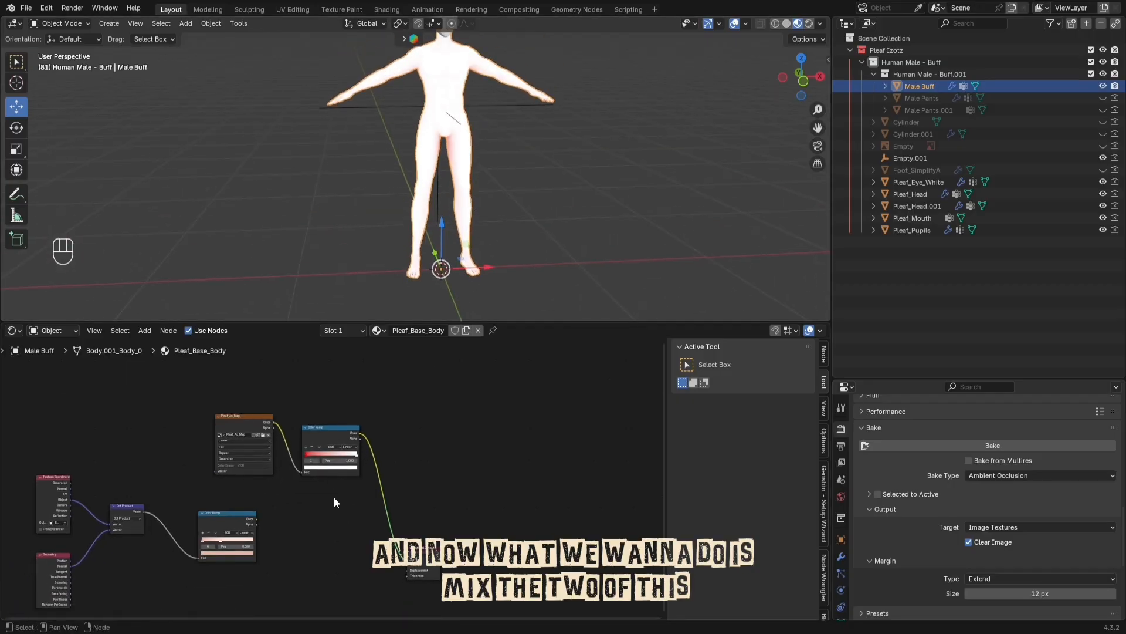
drag(333, 498, 118, 401)
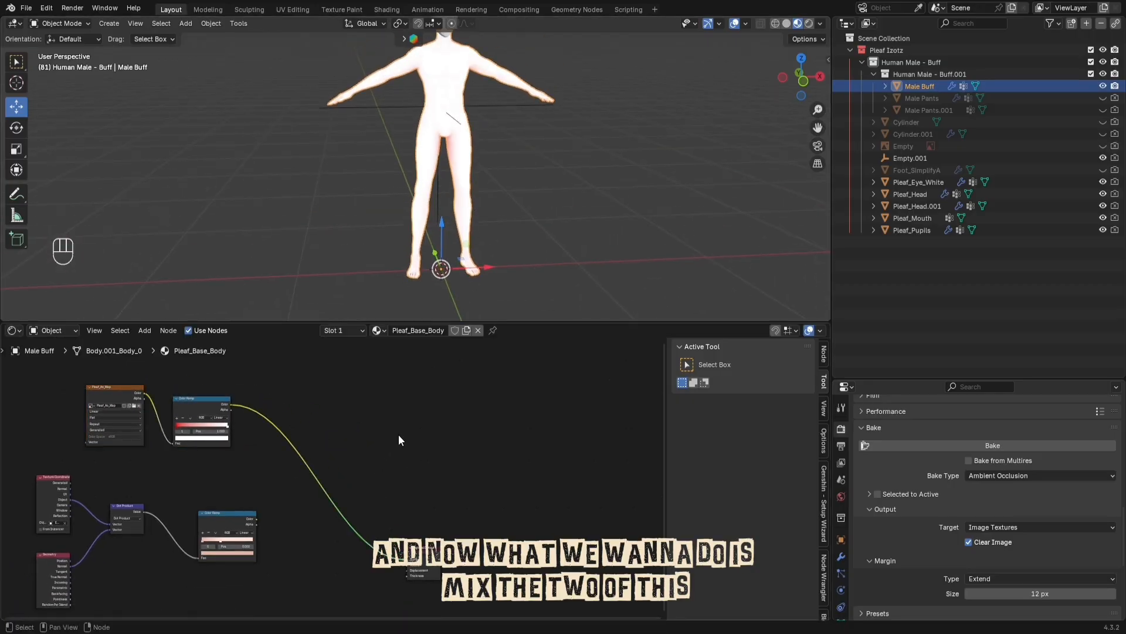
key(shift+a)
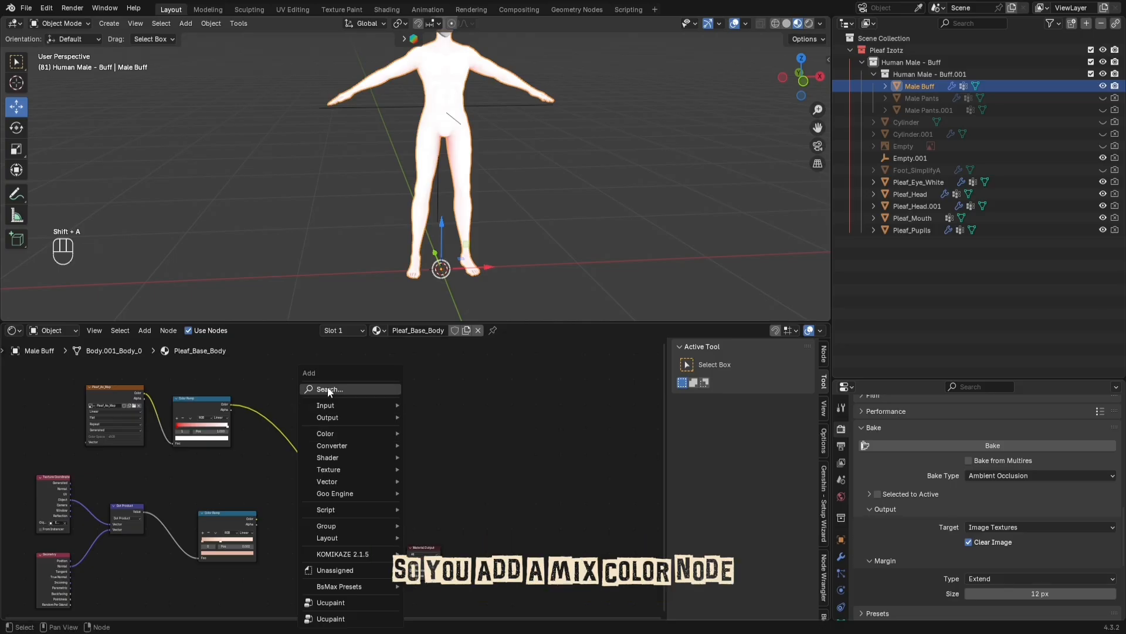
click(327, 386)
text(mix)
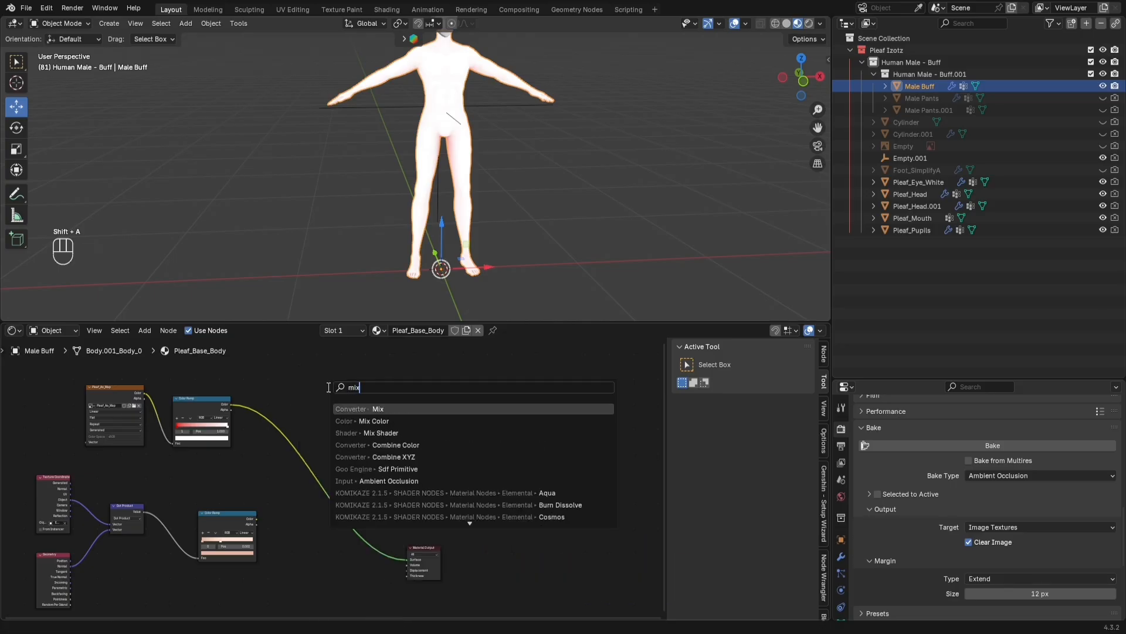
key(Return)
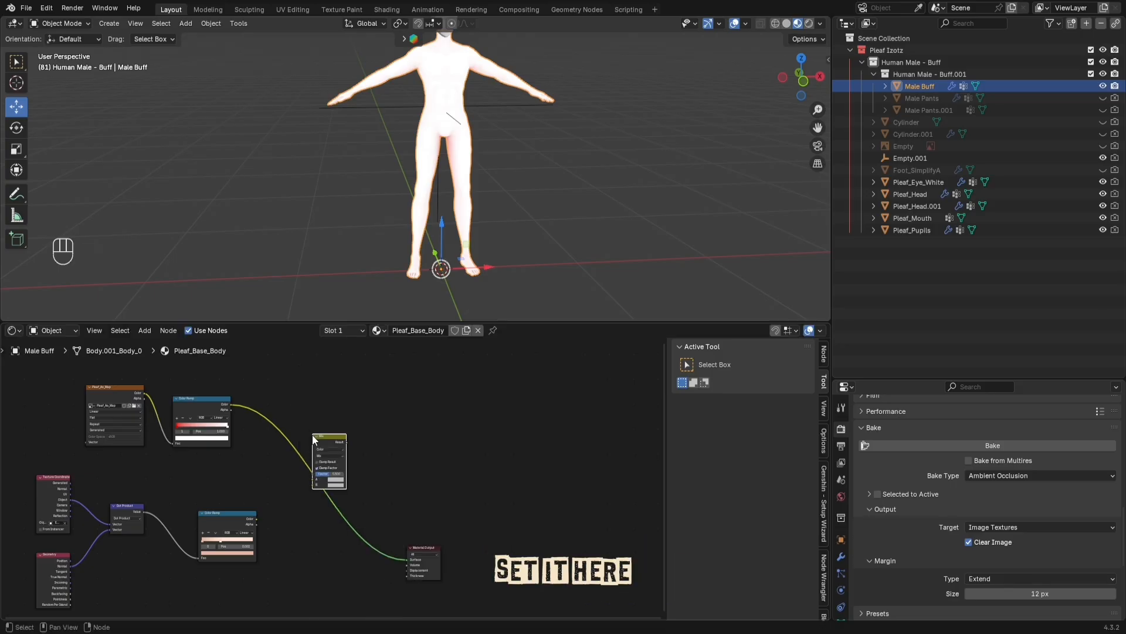
click(294, 451)
Step: Link the skin Color Ramp to the Mix node's B input and the ambient occlusion Color Ramp to A
scroll(293, 495, up, 3)
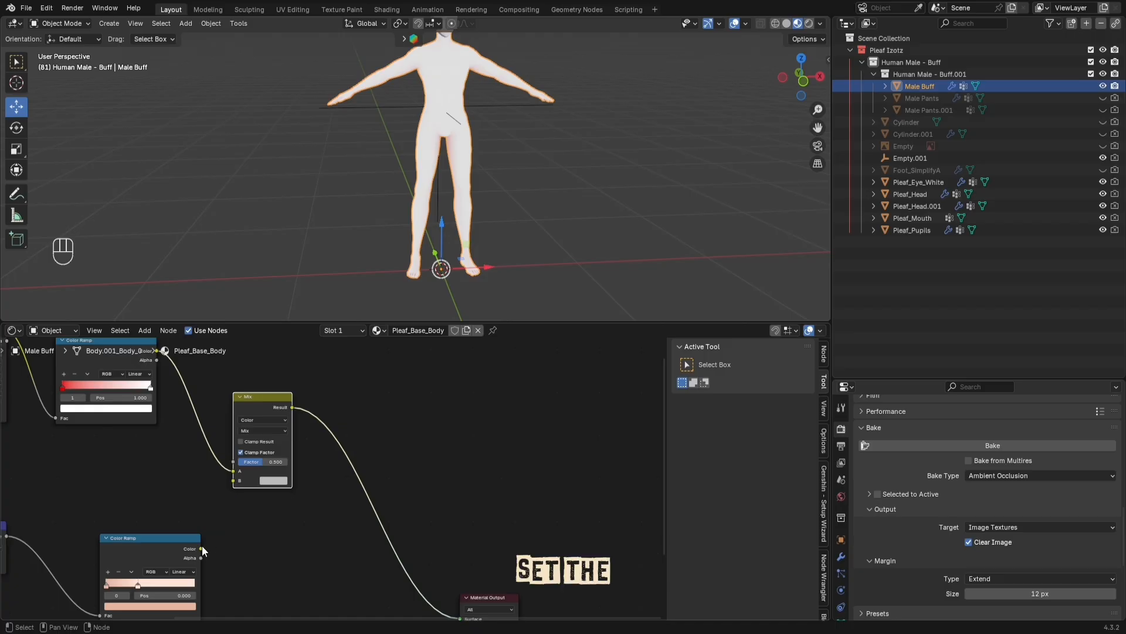
mouse_move(202, 545)
mouse_down()
mouse_move(234, 473)
mouse_move(248, 476)
mouse_move(229, 479)
mouse_up()
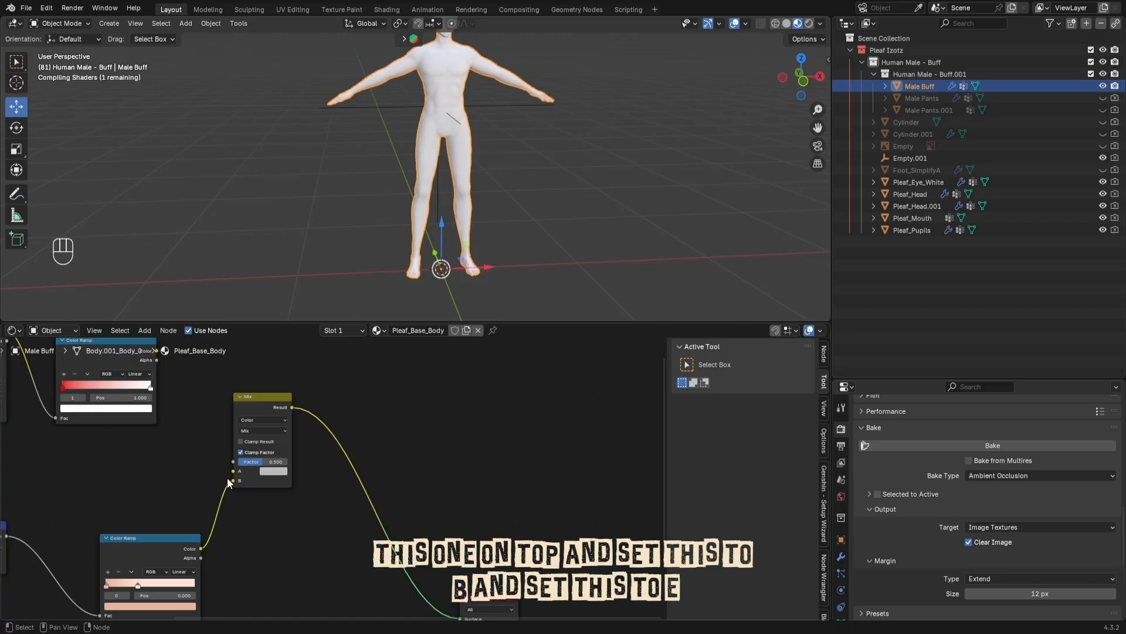
middle_drag(179, 387, 203, 479)
drag(179, 443, 271, 565)
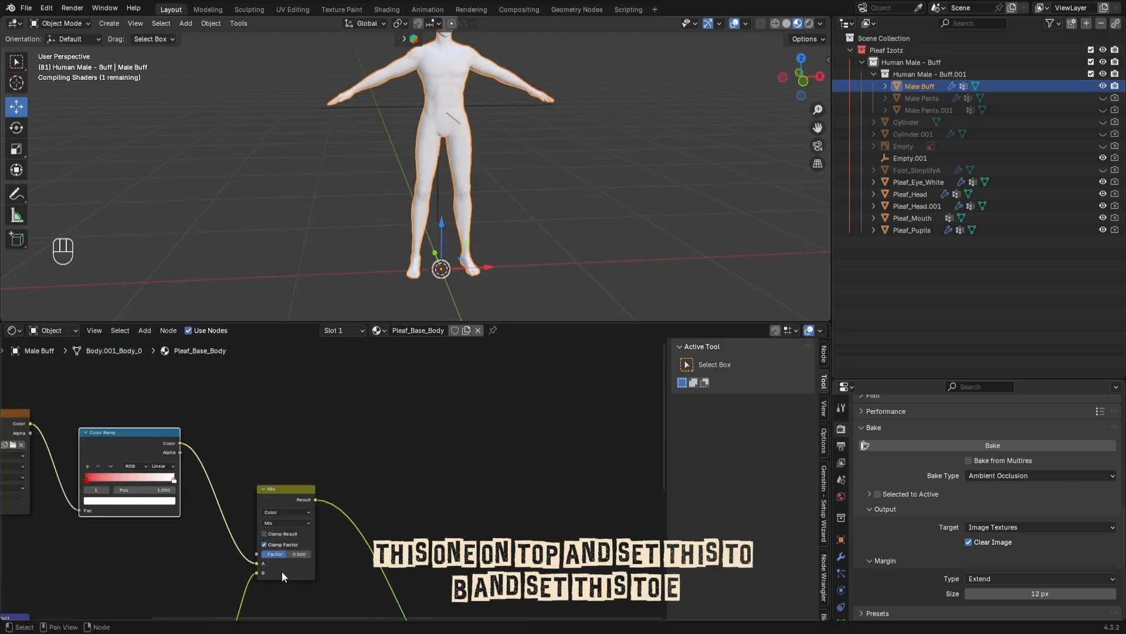
Step: Examine the mixed skin and ambient occlusion shading on the legs, torso and arms
scroll(282, 572, down, 4)
middle_drag(491, 126, 464, 116)
scroll(462, 115, up, 6)
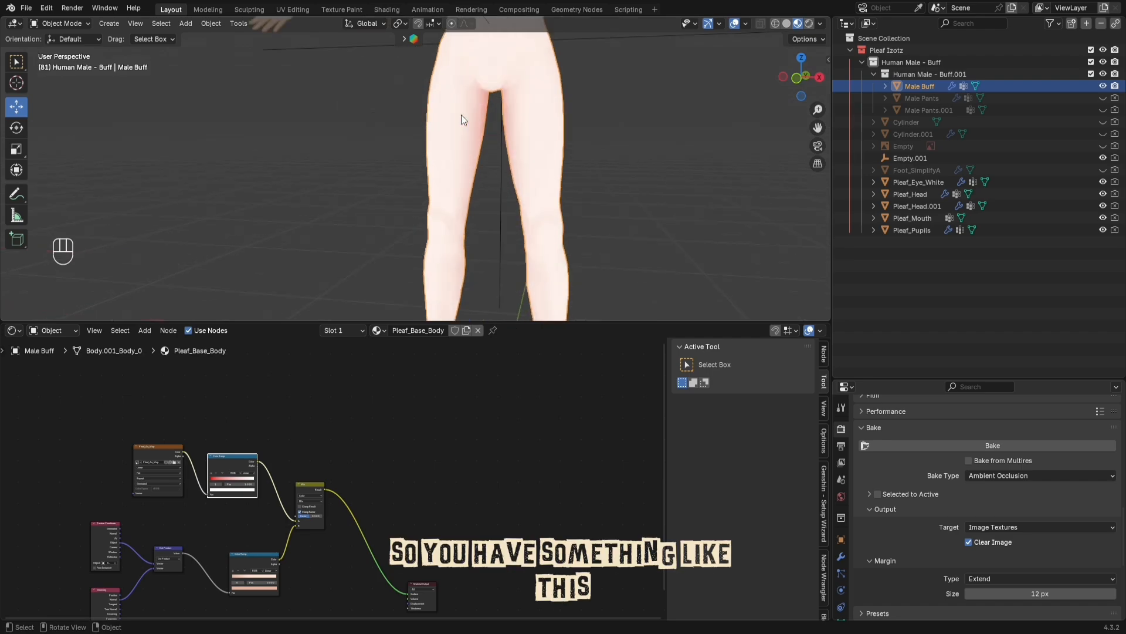
shift+middle_drag(503, 55, 427, 156)
mouse_move(470, 99)
shift+middle_down()
mouse_move(422, 193)
mouse_move(440, 188)
mouse_move(468, 83)
shift+middle_up()
scroll(468, 83, down, 5)
shift+middle_drag(373, 302, 382, 193)
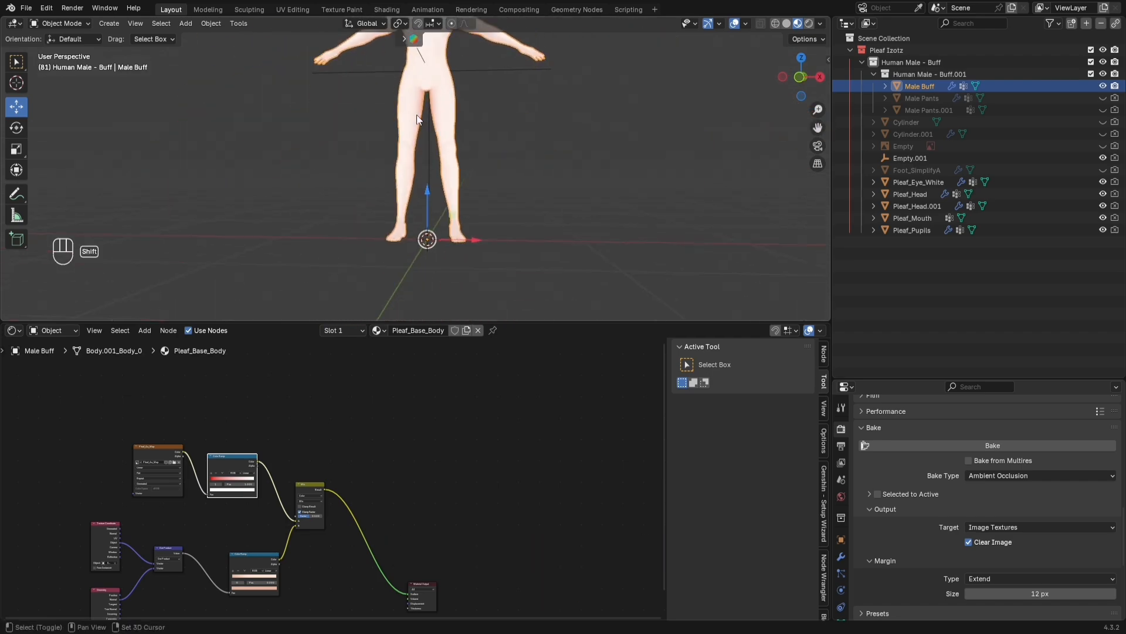
scroll(407, 217, up, 3)
shift+middle_drag(416, 114, 255, 183)
scroll(433, 91, up, 4)
scroll(382, 108, down, 4)
scroll(253, 163, up, 2)
scroll(254, 163, down, 4)
middle_drag(358, 188, 374, 162)
scroll(373, 160, up, 5)
shift+middle_drag(248, 144, 361, 128)
scroll(422, 166, up, 2)
scroll(354, 162, down, 3)
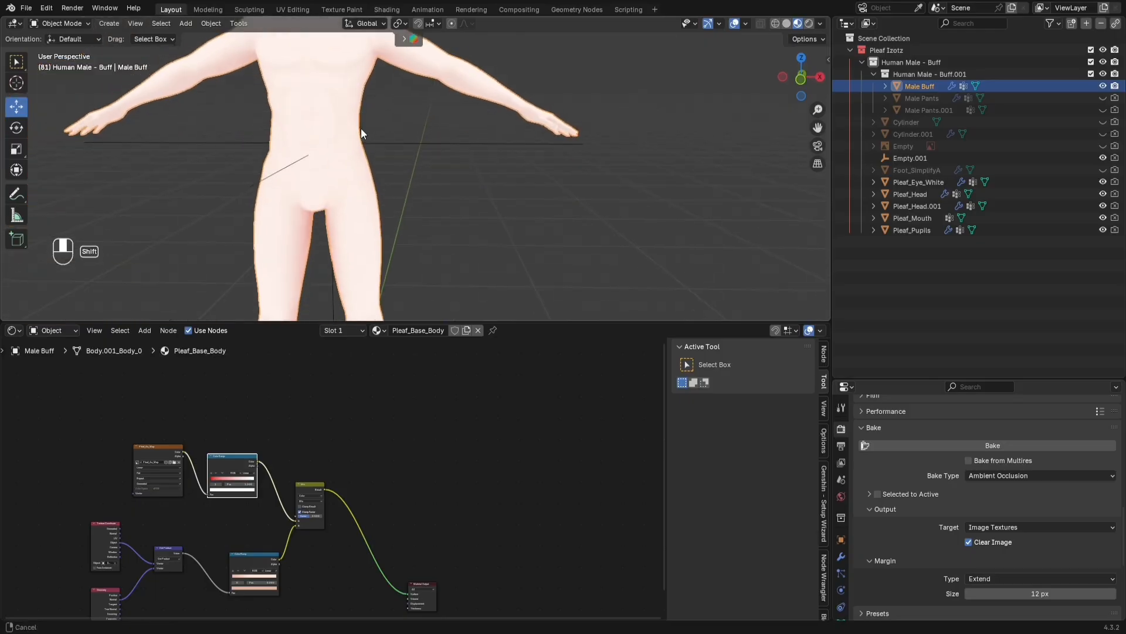
scroll(361, 129, down, 4)
Step: Raise the Mix node's Factor to give more weight to the skin Color Ramp, checking the effect on the body
middle_drag(336, 521, 375, 460)
scroll(375, 460, up, 2)
scroll(350, 444, up, 2)
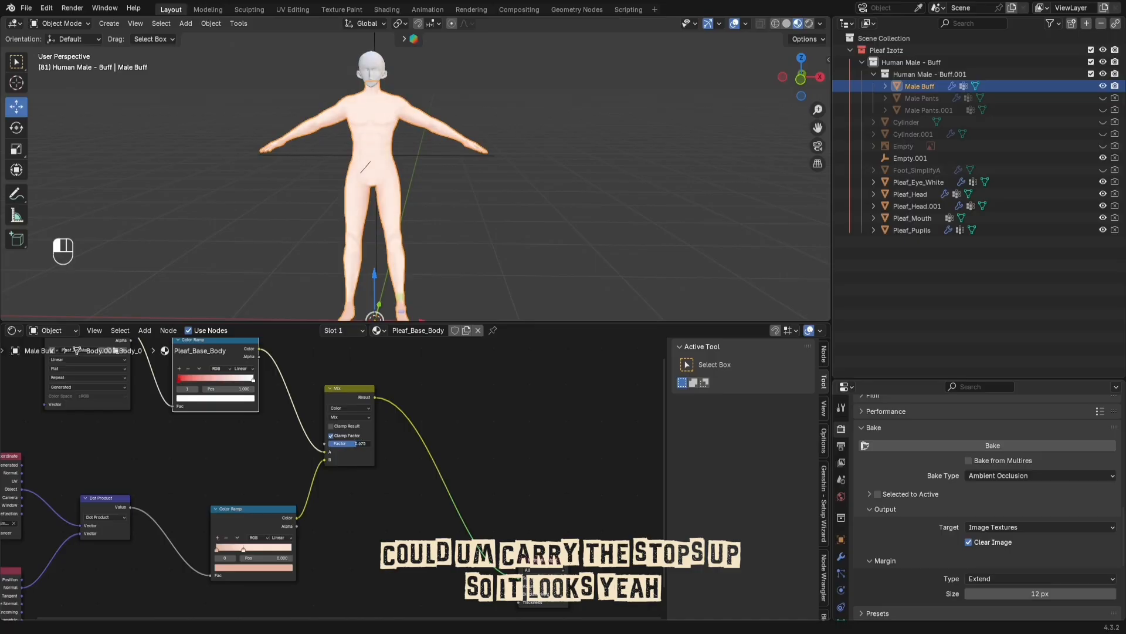
scroll(413, 175, up, 3)
shift+middle_drag(413, 176, 469, 191)
scroll(432, 188, up, 3)
shift+middle_drag(470, 191, 399, 305)
scroll(464, 191, down, 4)
mouse_move(367, 444)
mouse_down()
mouse_move(356, 444)
mouse_move(365, 444)
mouse_up()
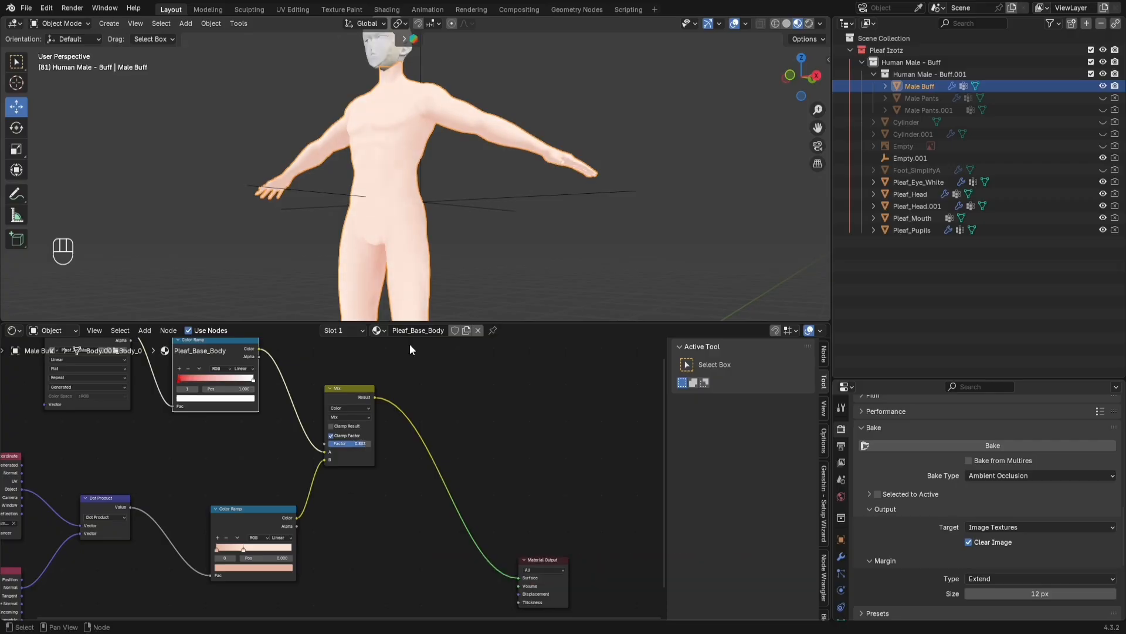
Step: Deselect Male Buff and examine its mixed skin shading without the selection outline
middle_drag(484, 104, 517, 112)
scroll(523, 104, up, 3)
scroll(486, 119, down, 5)
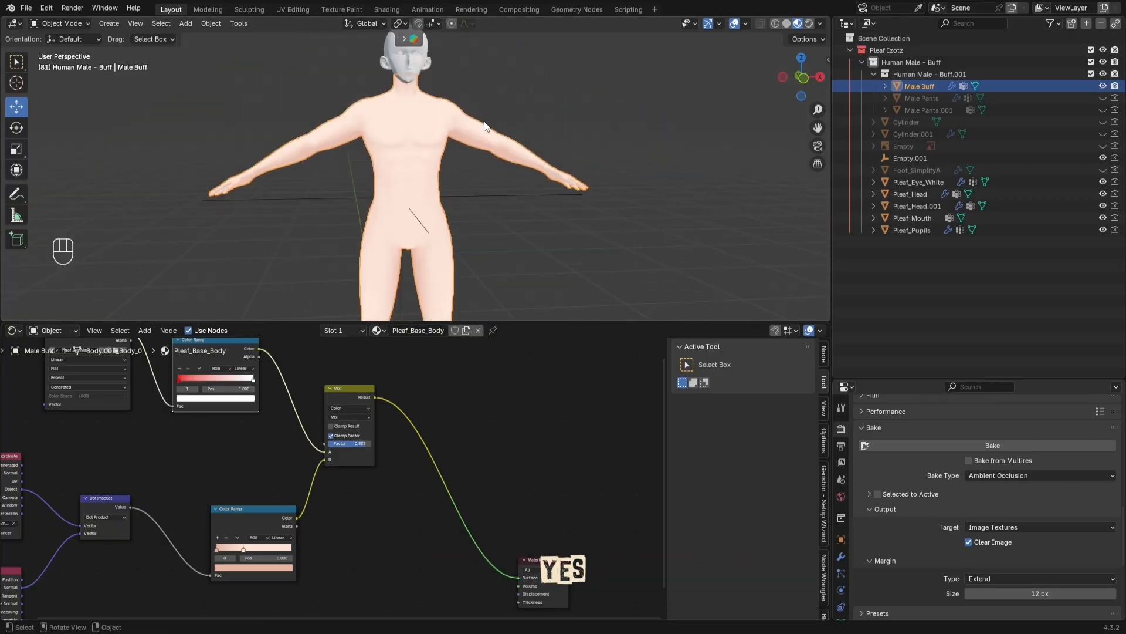
shift+middle_drag(447, 160, 450, 98)
click(568, 186)
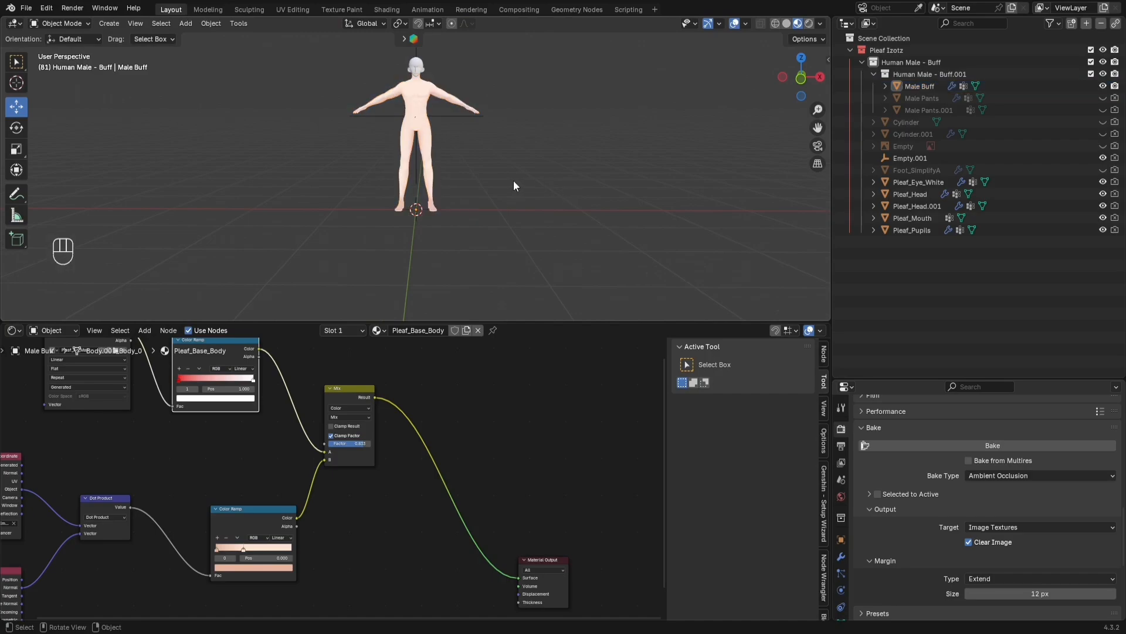
scroll(508, 170, up, 4)
shift+middle_drag(488, 143, 497, 196)
scroll(494, 179, up, 2)
scroll(479, 207, down, 5)
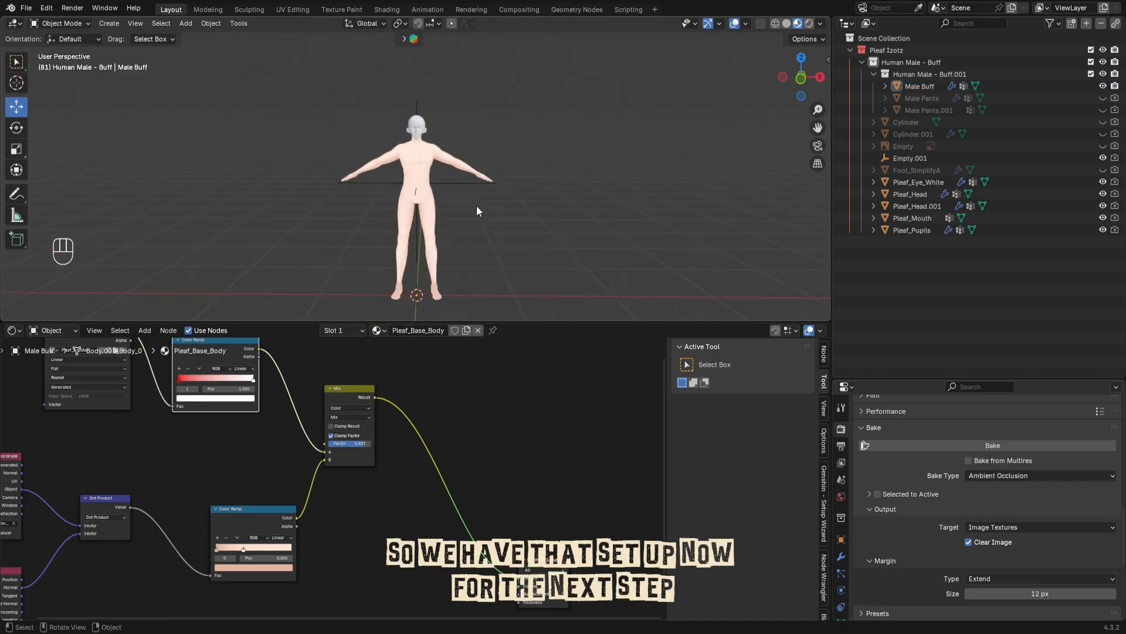
Step: Set the Mix node's Factor to 1.000
scroll(492, 242, up, 2)
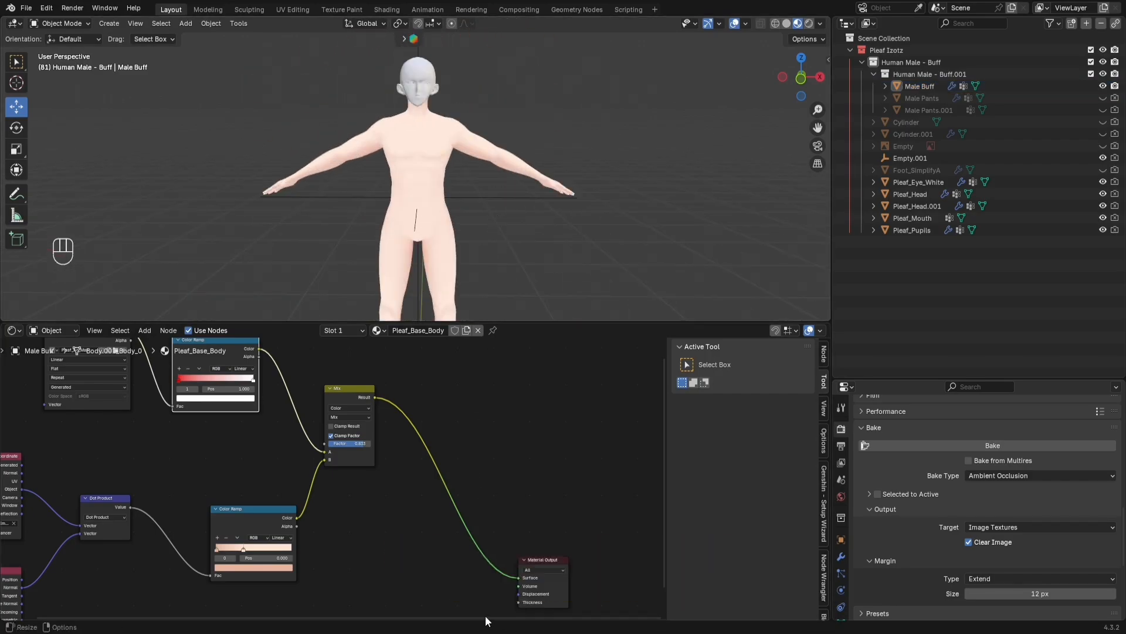
drag(364, 444, 372, 444)
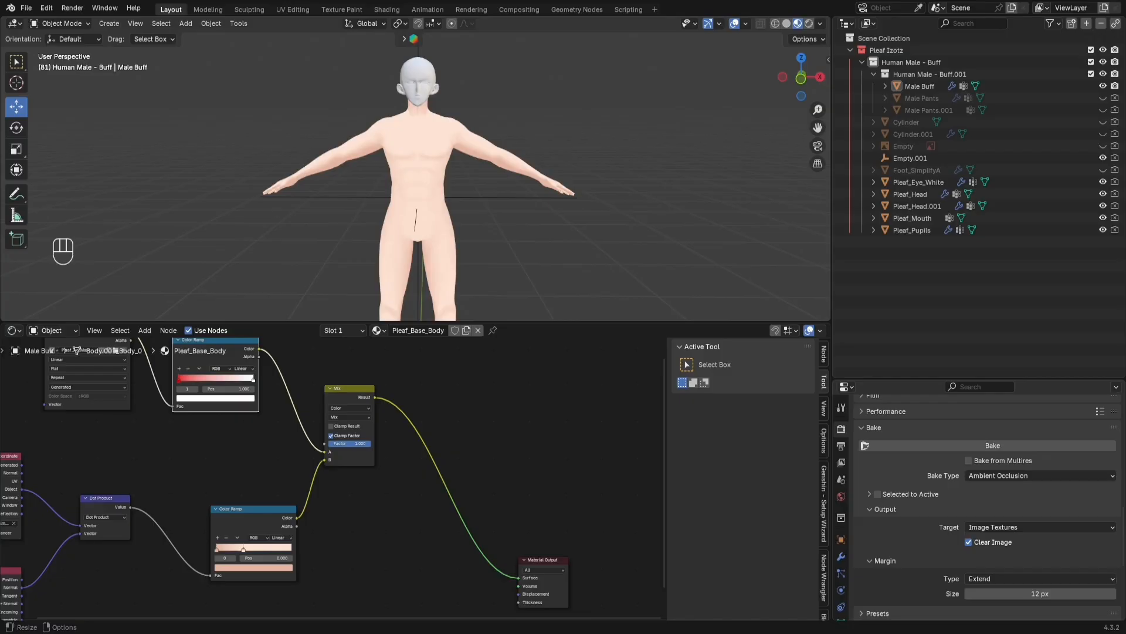
scroll(401, 421, up, 3)
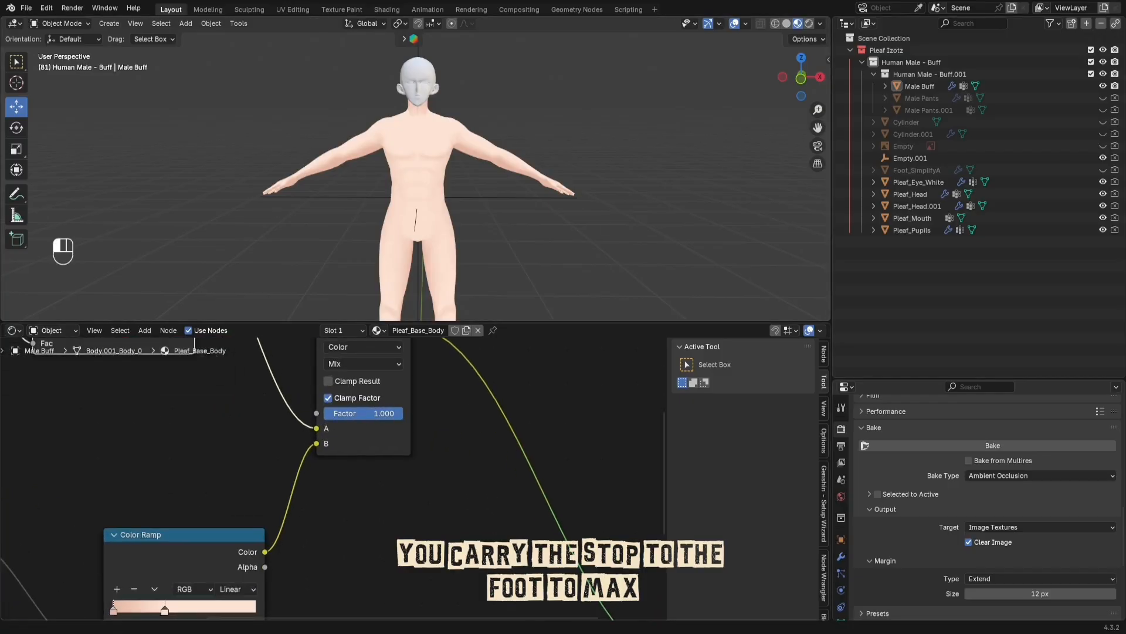
Step: Reconnect the ambient occlusion Color Ramp to the Mix node's A input and the skin Color Ramp to B
middle_drag(358, 358, 352, 446)
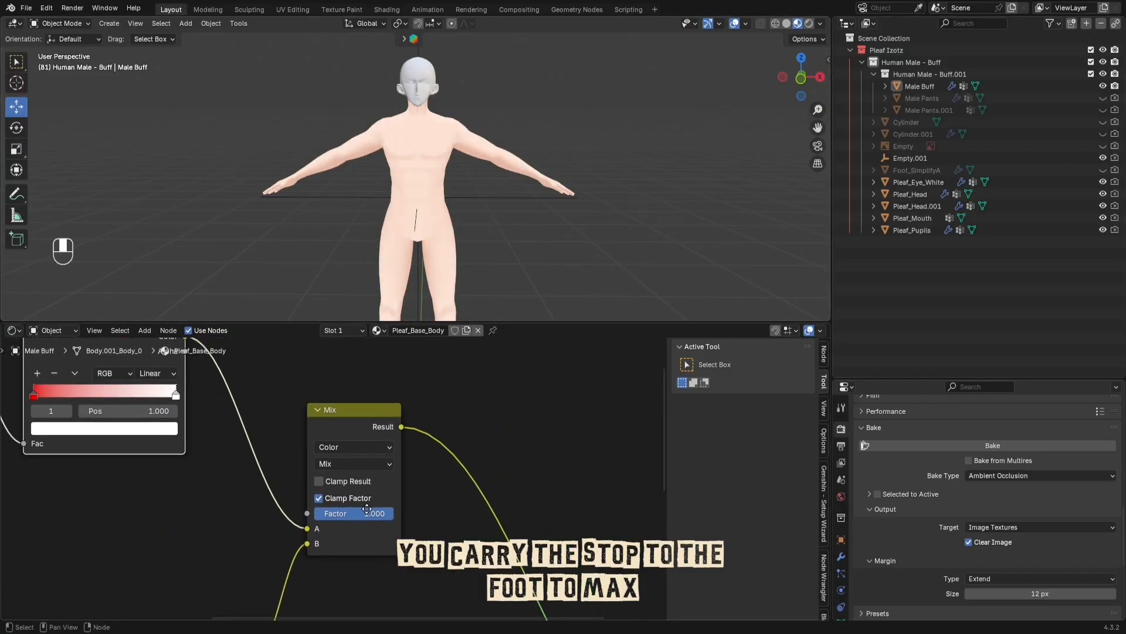
scroll(355, 515, down, 1)
middle_drag(350, 517, 386, 449)
drag(350, 463, 349, 453)
middle_drag(269, 383, 289, 481)
scroll(289, 481, down, 1)
drag(276, 402, 365, 544)
middle_drag(312, 565, 319, 470)
drag(336, 537, 372, 458)
middle_drag(366, 489, 322, 515)
Step: Change the Mix node's blending mode to Multiply
scroll(322, 515, up, 1)
scroll(331, 478, up, 2)
middle_drag(406, 491, 266, 508)
scroll(266, 508, down, 1)
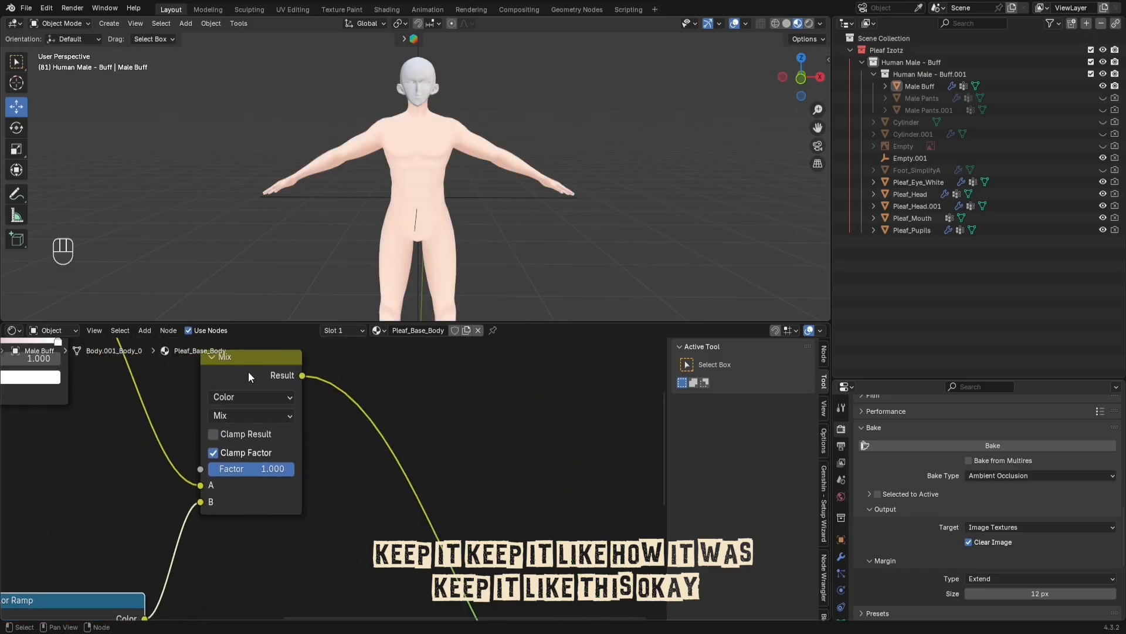
click(259, 415)
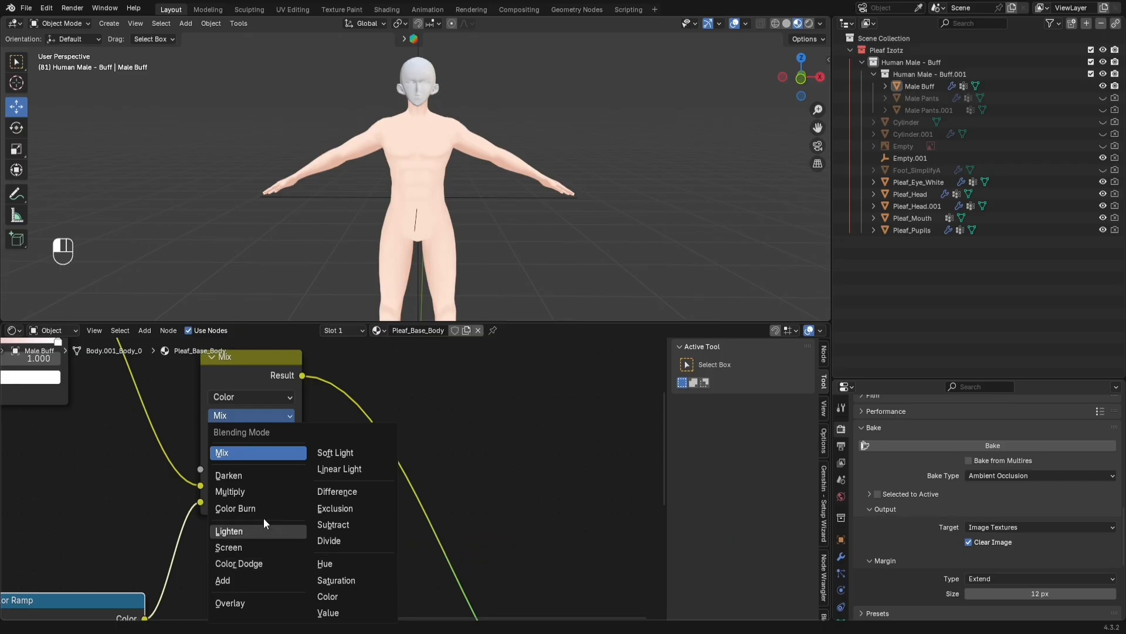
click(248, 491)
scroll(305, 498, down, 1)
scroll(307, 493, down, 4)
middle_drag(315, 492, 315, 444)
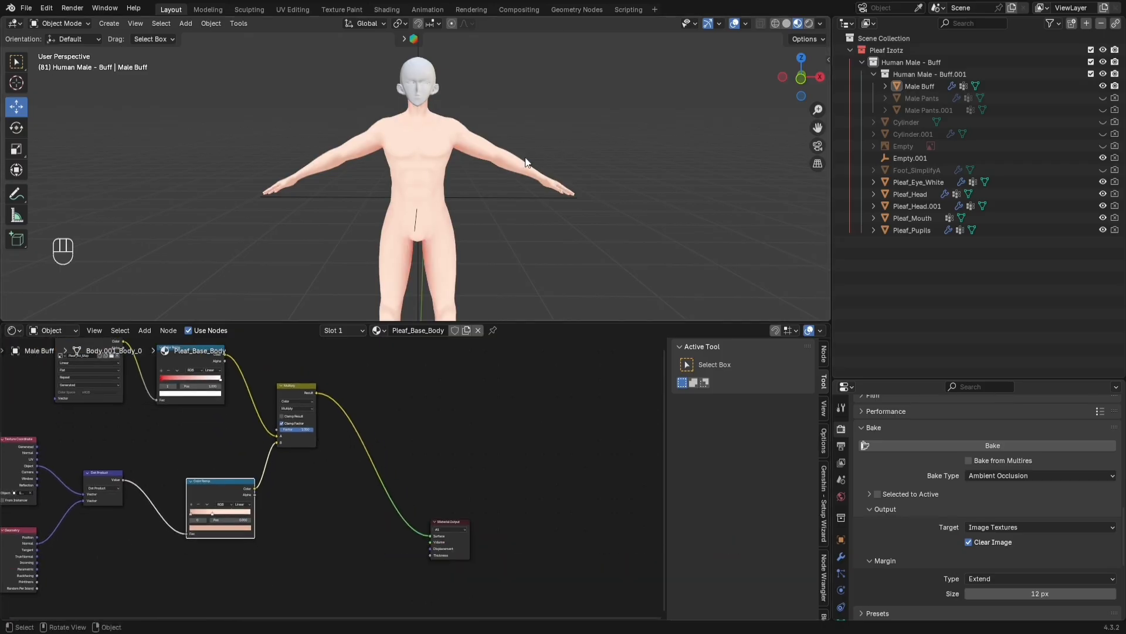
Step: Examine the multiplied ambient occlusion shading on the torso, arms and legs
middle_drag(525, 158, 468, 129)
scroll(469, 129, up, 3)
scroll(495, 171, down, 2)
shift+middle_drag(466, 191, 513, 181)
scroll(491, 181, down, 2)
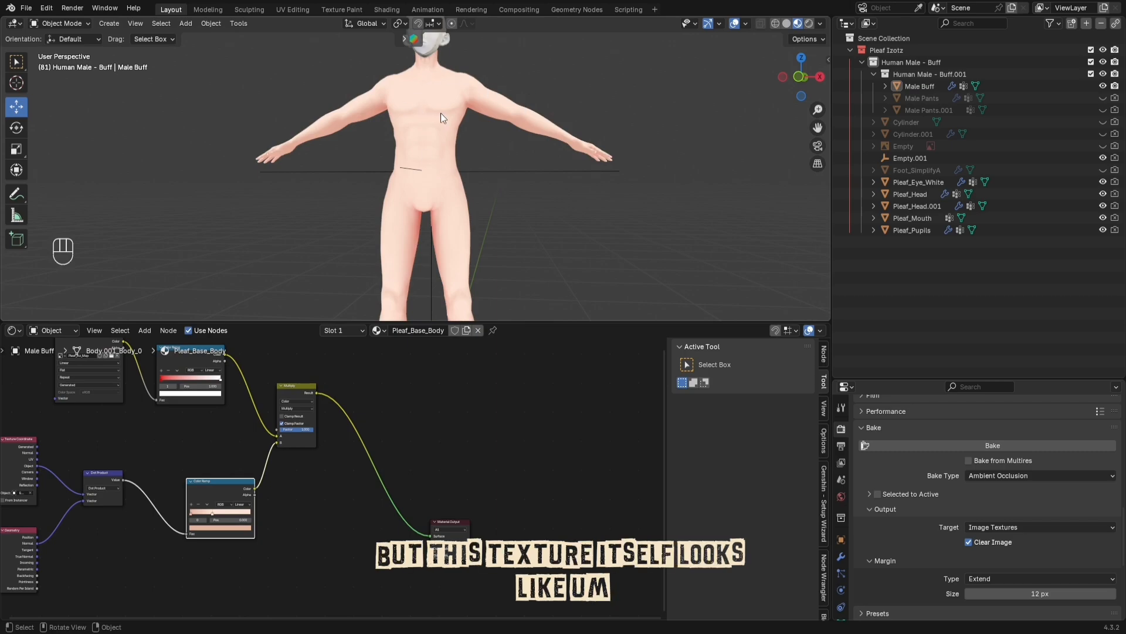
shift+middle_drag(441, 112, 452, 145)
scroll(446, 171, up, 4)
scroll(470, 195, down, 6)
scroll(452, 145, up, 4)
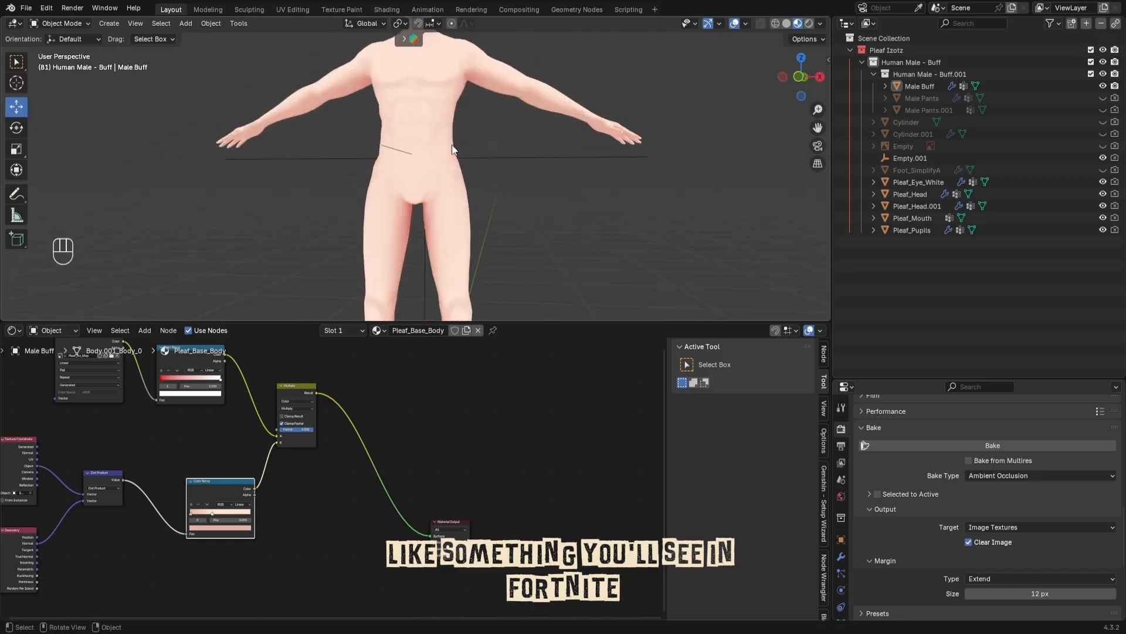
scroll(449, 145, down, 6)
middle_drag(322, 466, 284, 474)
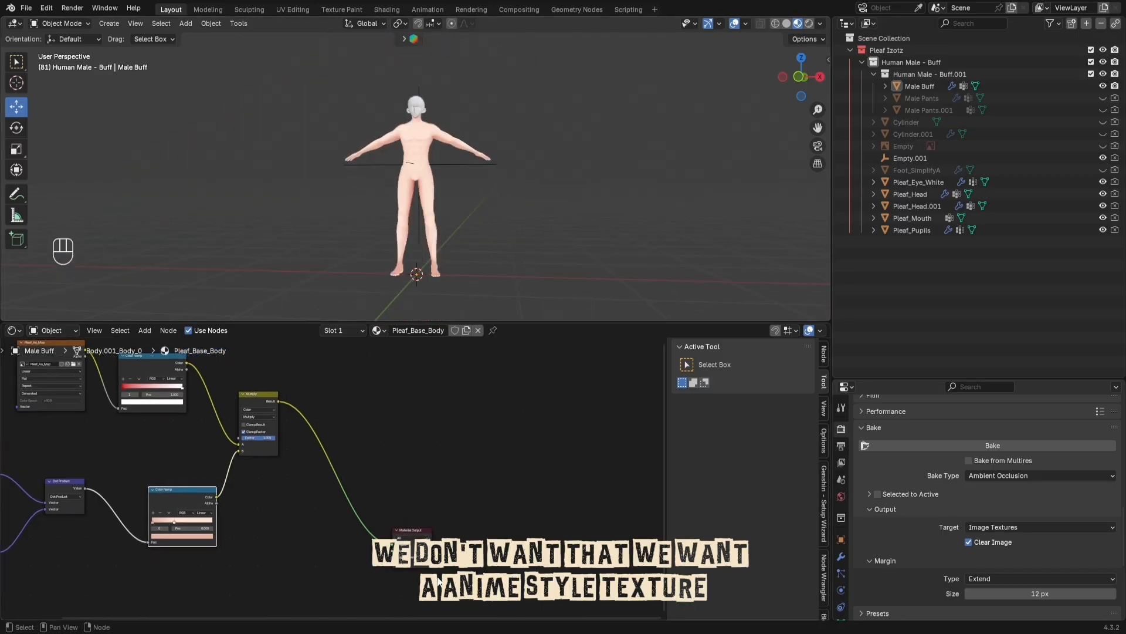
Step: Move the Material Output node aside and insert a second Mix Color node between the Multiply node and Material Output
drag(411, 531, 544, 471)
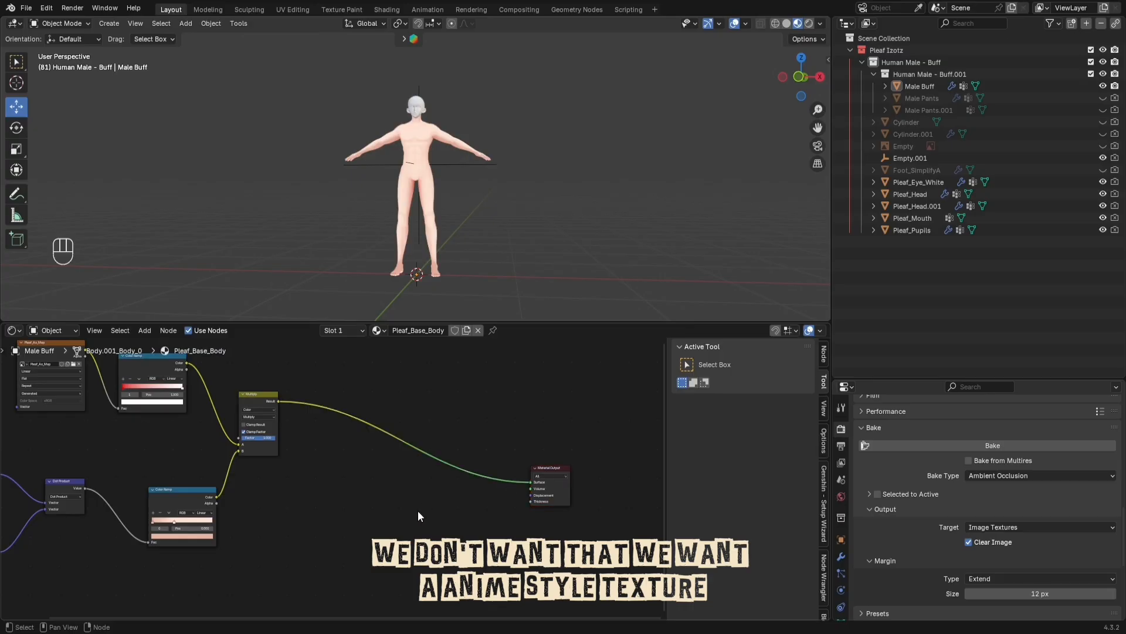
key(shift+a)
mouse_move(390, 392)
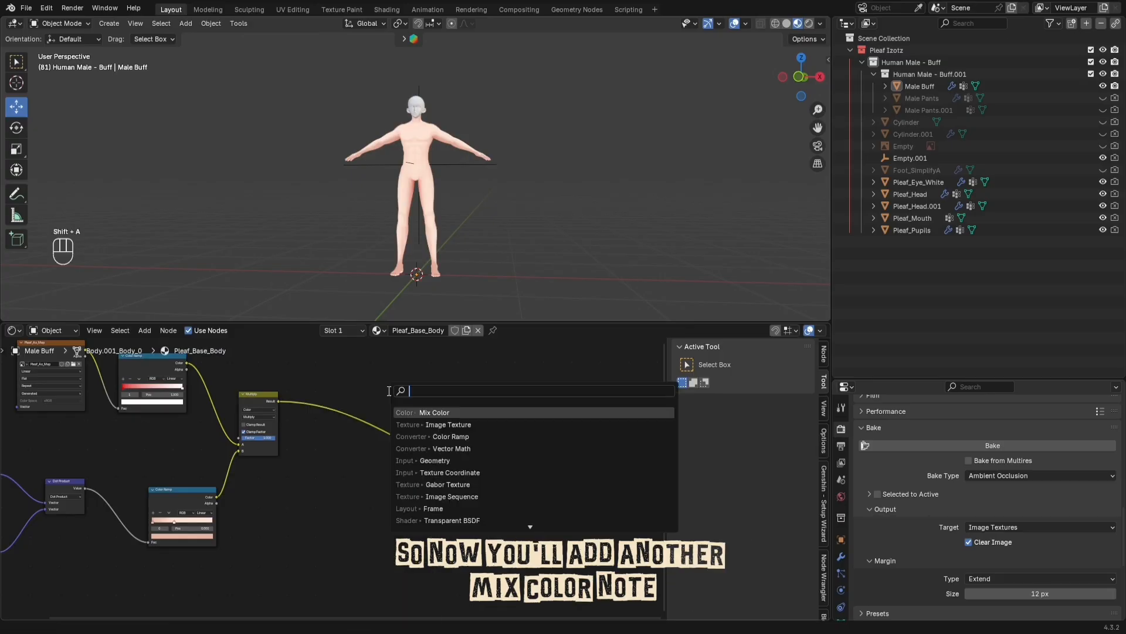
text(mix)
key(Return)
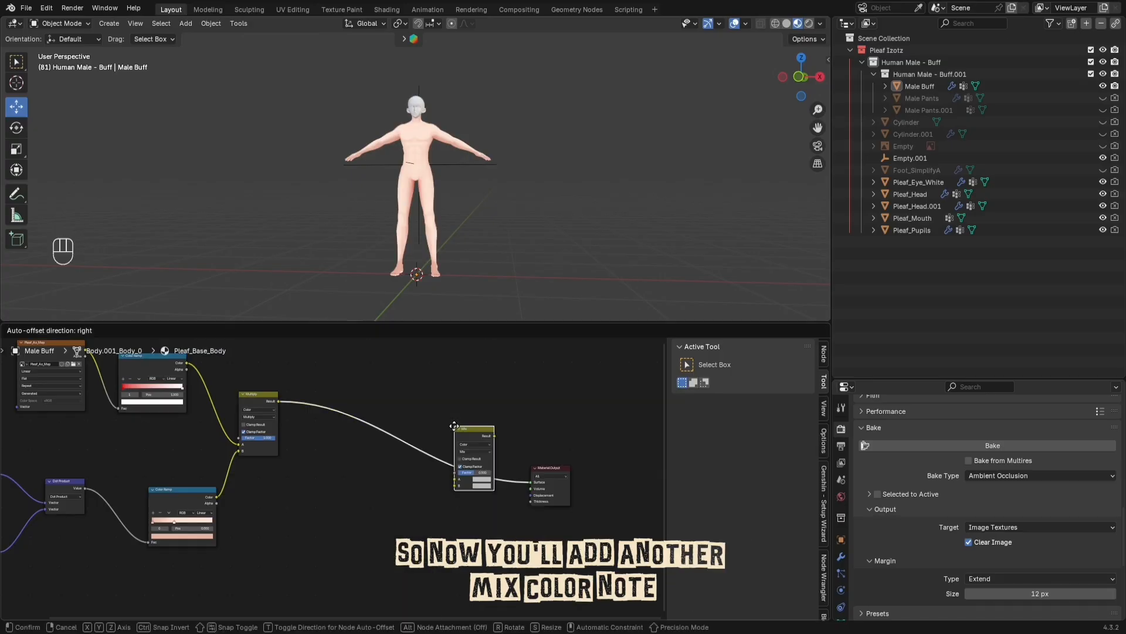
click(422, 452)
Step: Set the new Mix node's B color to the main skin tone sampled from the skin Color Ramp
scroll(404, 444, up, 2)
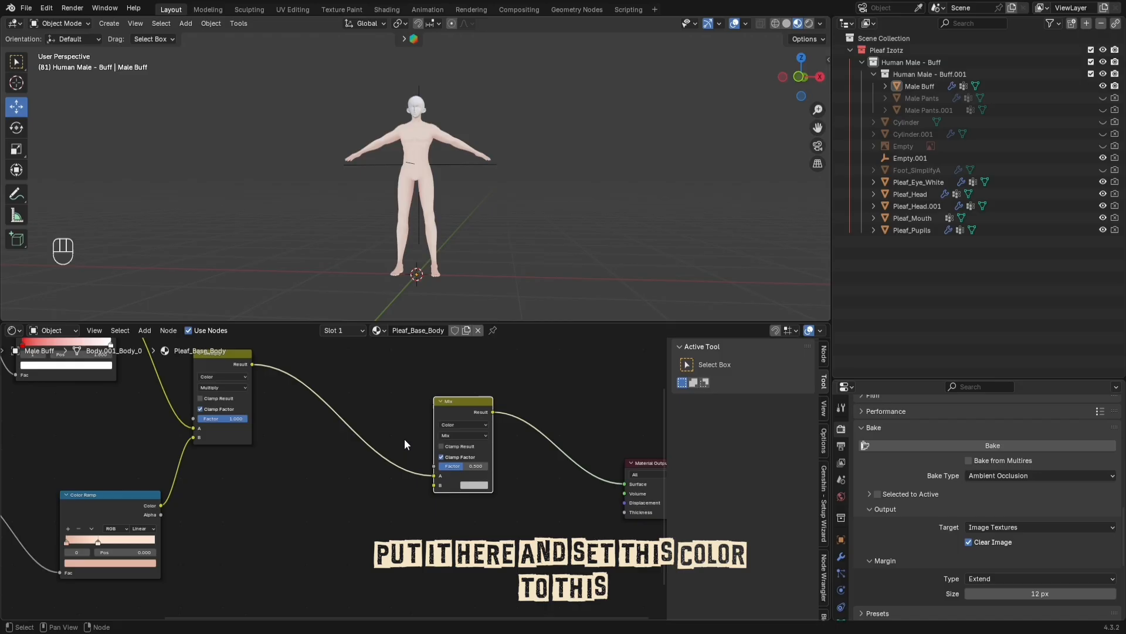
click(473, 485)
click(535, 472)
click(121, 539)
scroll(303, 521, up, 1)
middle_drag(295, 514, 346, 495)
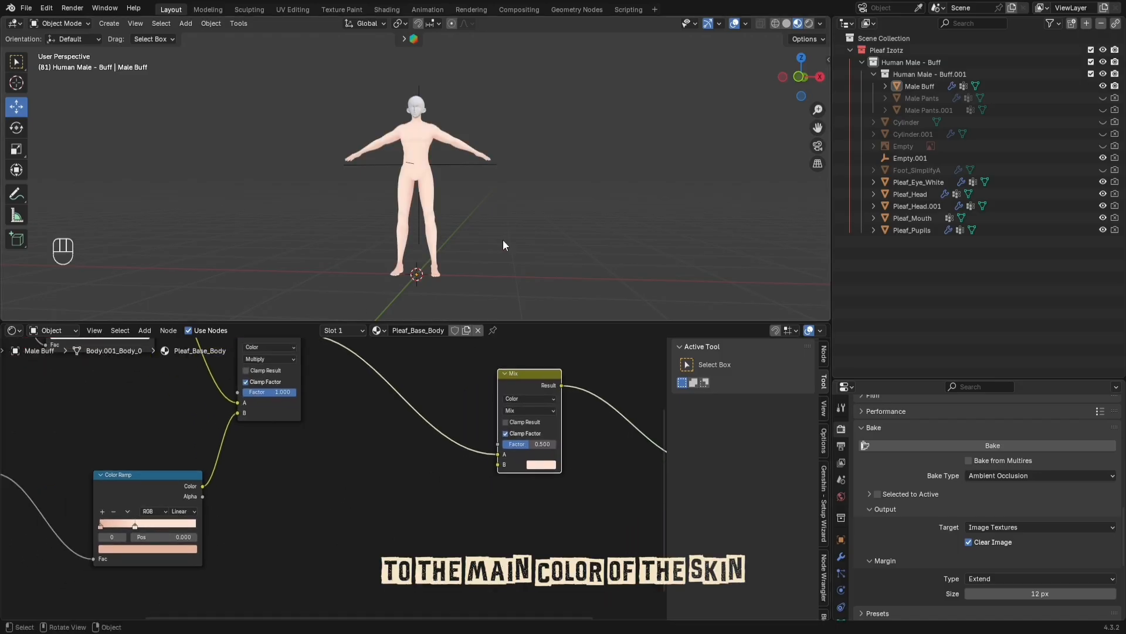
Step: Lower the new Mix node's Factor to 0.367, keeping the Mix blending mode
middle_drag(469, 454, 406, 477)
scroll(406, 477, up, 3)
middle_drag(459, 436, 417, 457)
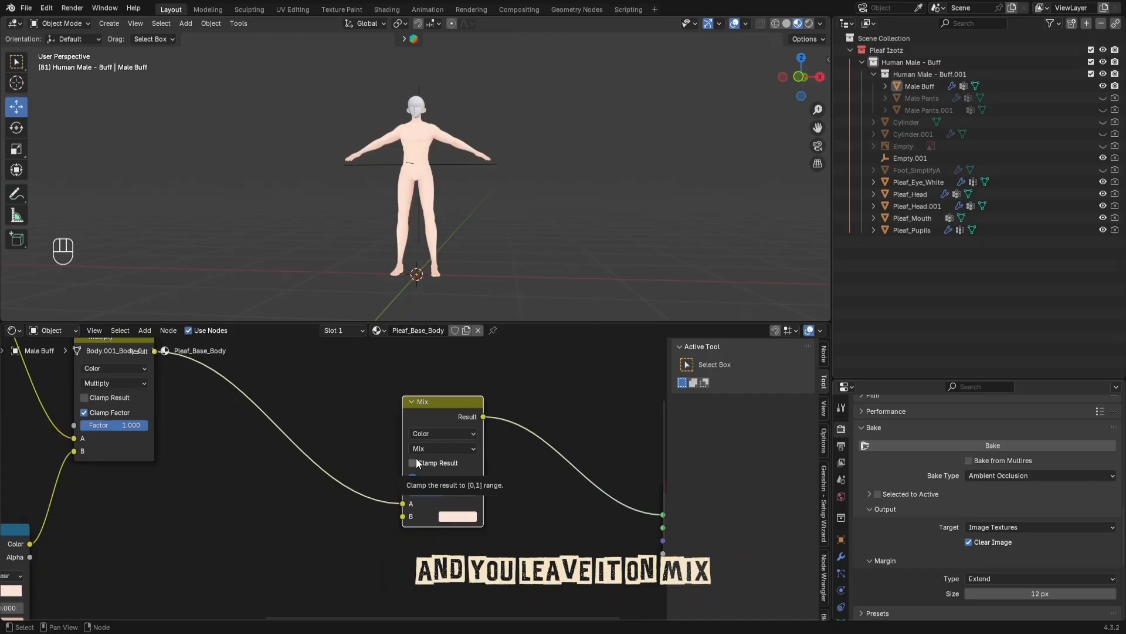
drag(446, 490, 440, 491)
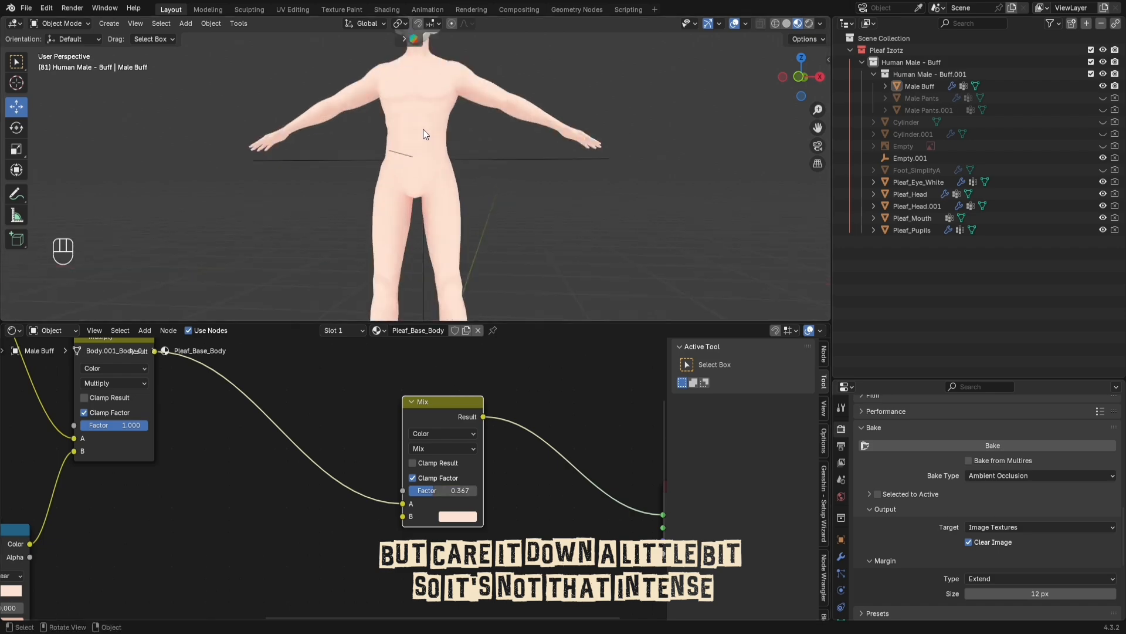
Step: Examine the softened skin shading on the torso, arms and legs
middle_drag(423, 129, 484, 164)
scroll(487, 143, up, 3)
scroll(488, 216, up, 4)
scroll(484, 164, up, 3)
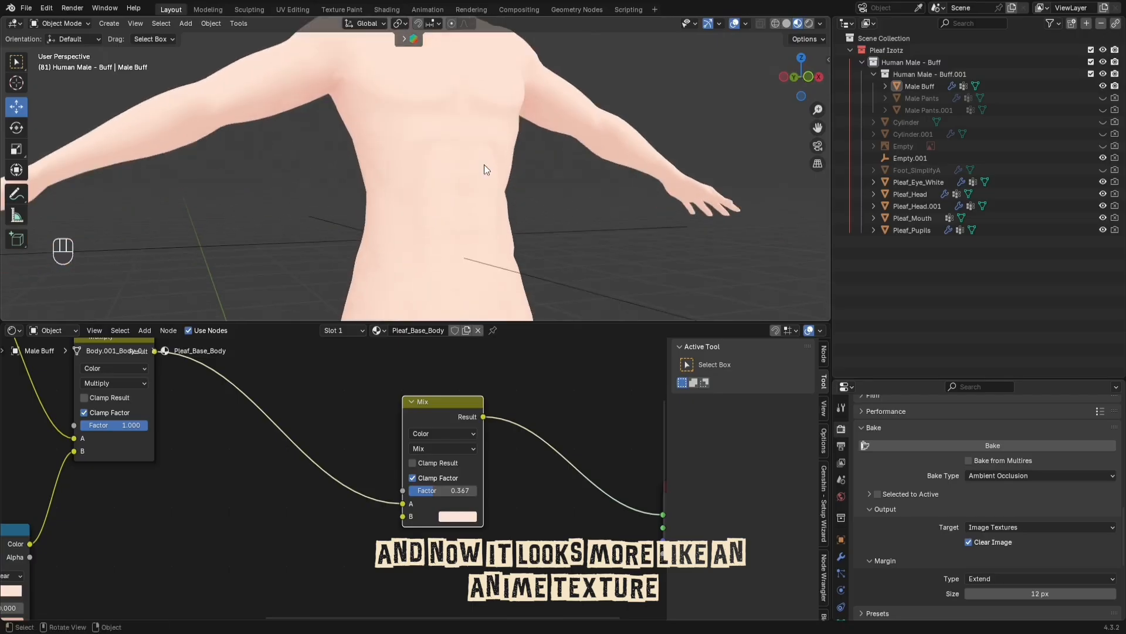
scroll(471, 160, down, 5)
scroll(455, 159, up, 6)
scroll(469, 170, down, 8)
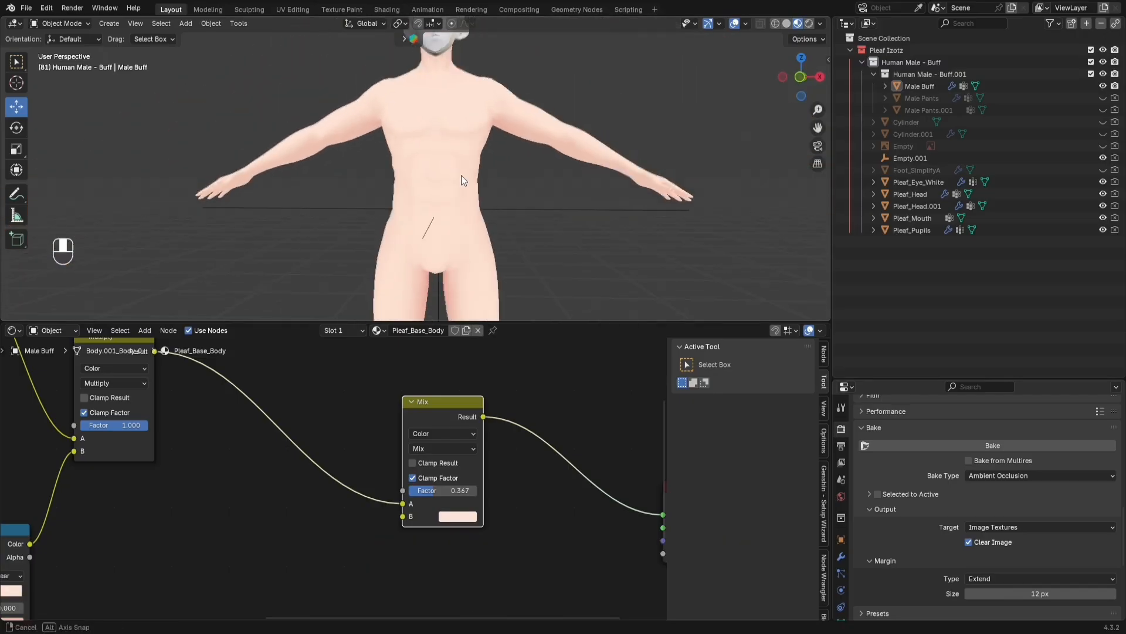
scroll(464, 214, up, 4)
scroll(472, 218, up, 5)
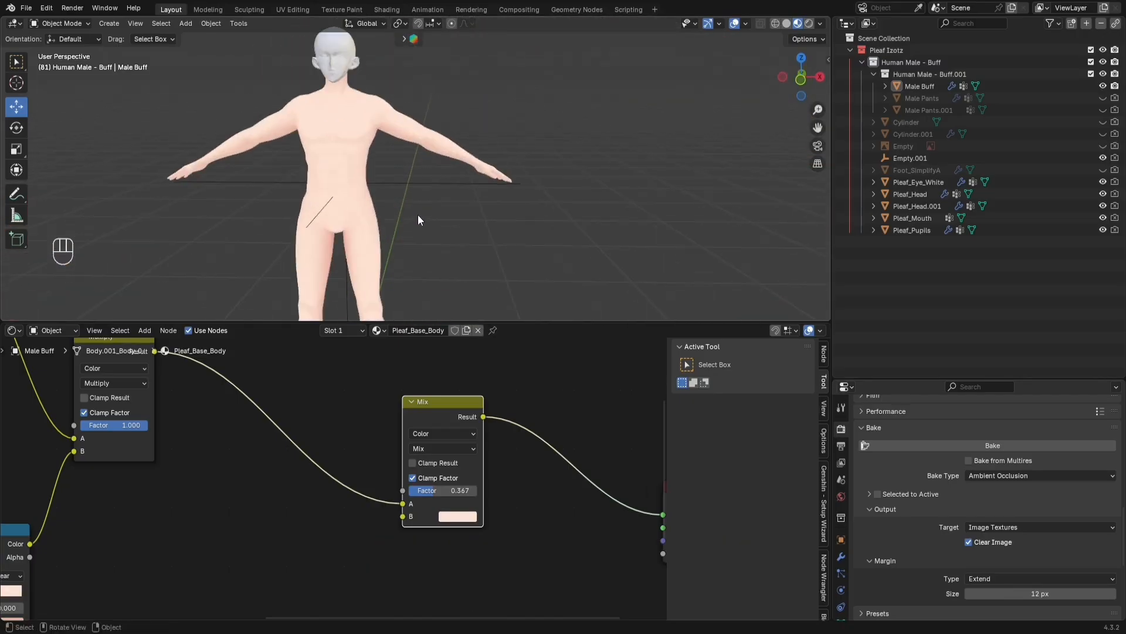
Step: Move the second Mix node beside the Multiply node and add an unconnected Image Texture node below the node chain
scroll(373, 509, down, 3)
scroll(373, 510, down, 2)
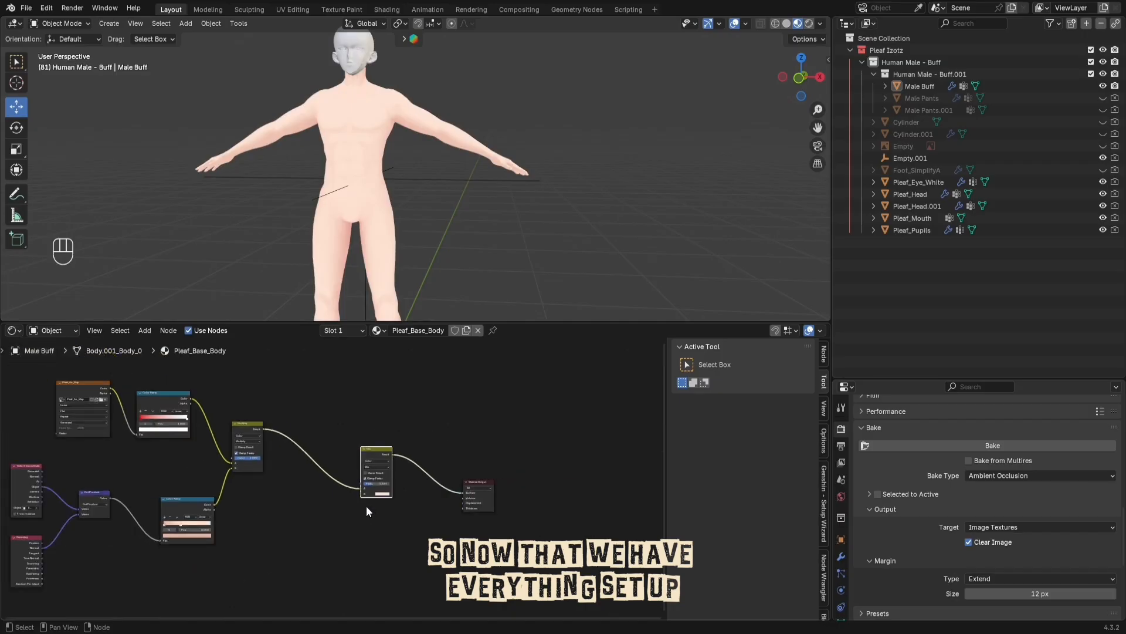
middle_drag(366, 505, 445, 487)
drag(459, 431, 387, 432)
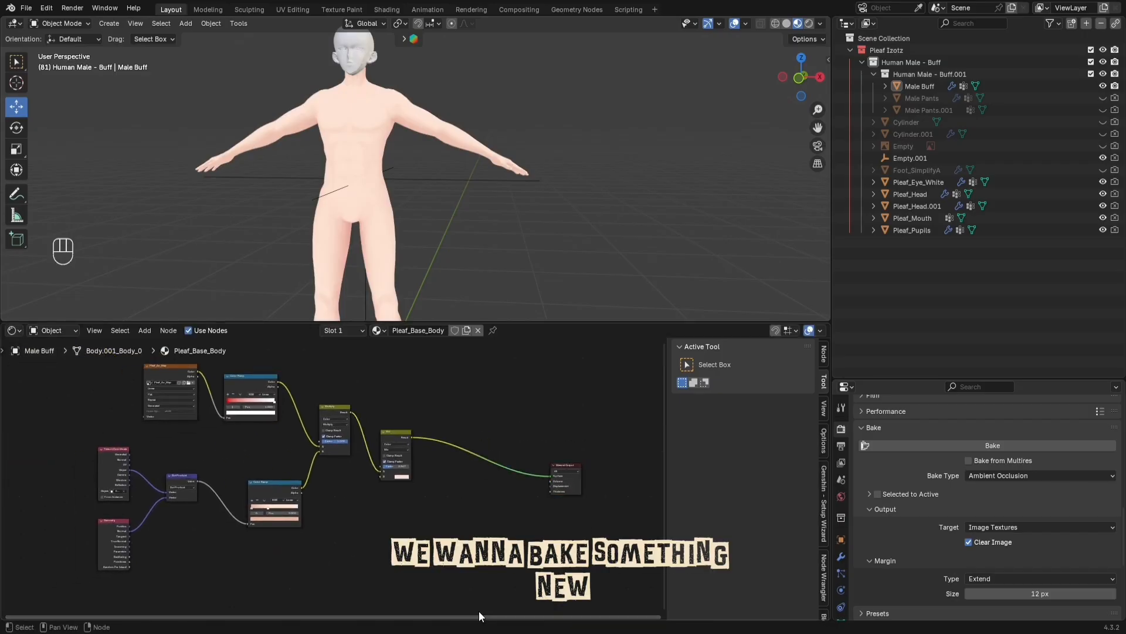
key(shift+a)
click(379, 390)
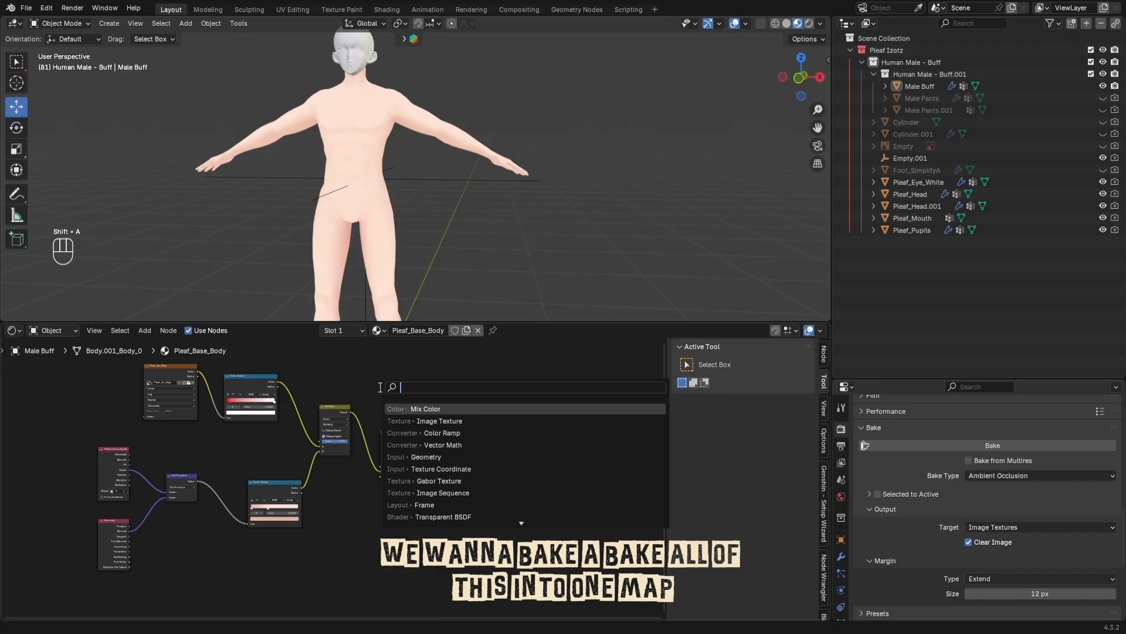
text(Image)
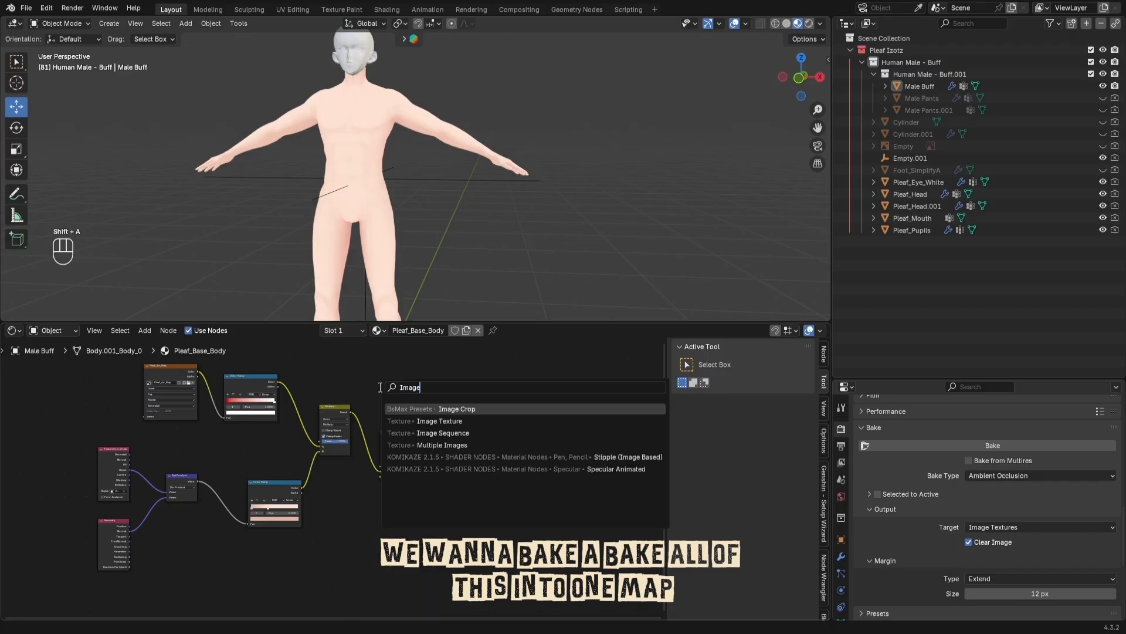
key(Down)
key(Return)
click(345, 538)
Step: Create a new image named Pleaf_Base_Map in the Image Texture node
scroll(347, 538, up, 3)
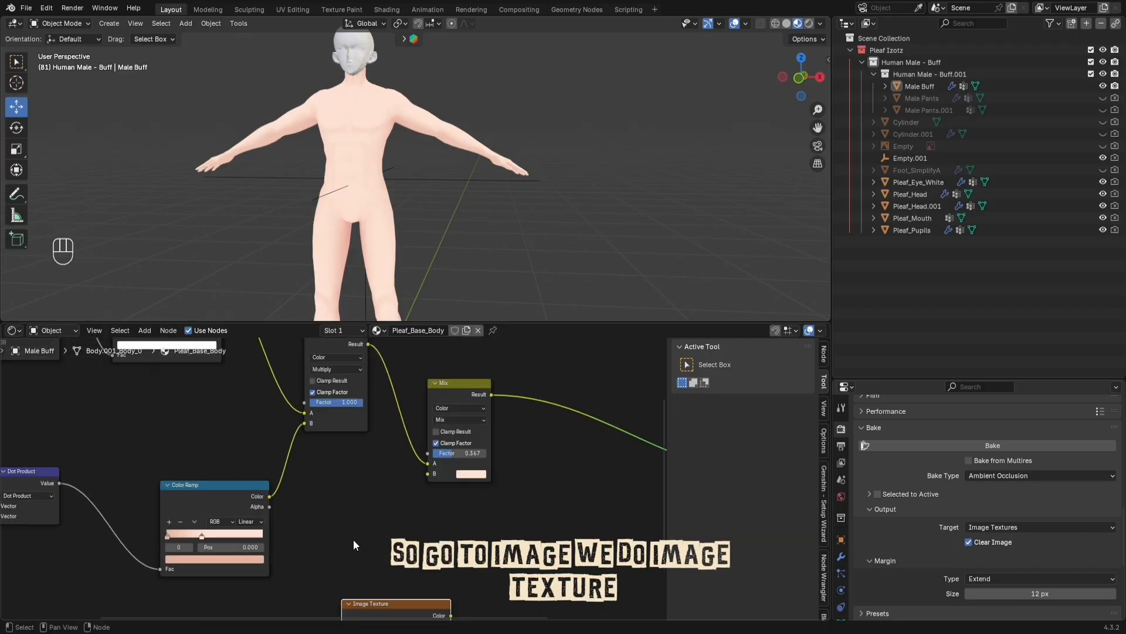
middle_drag(353, 540, 316, 371)
scroll(349, 464, up, 2)
click(349, 468)
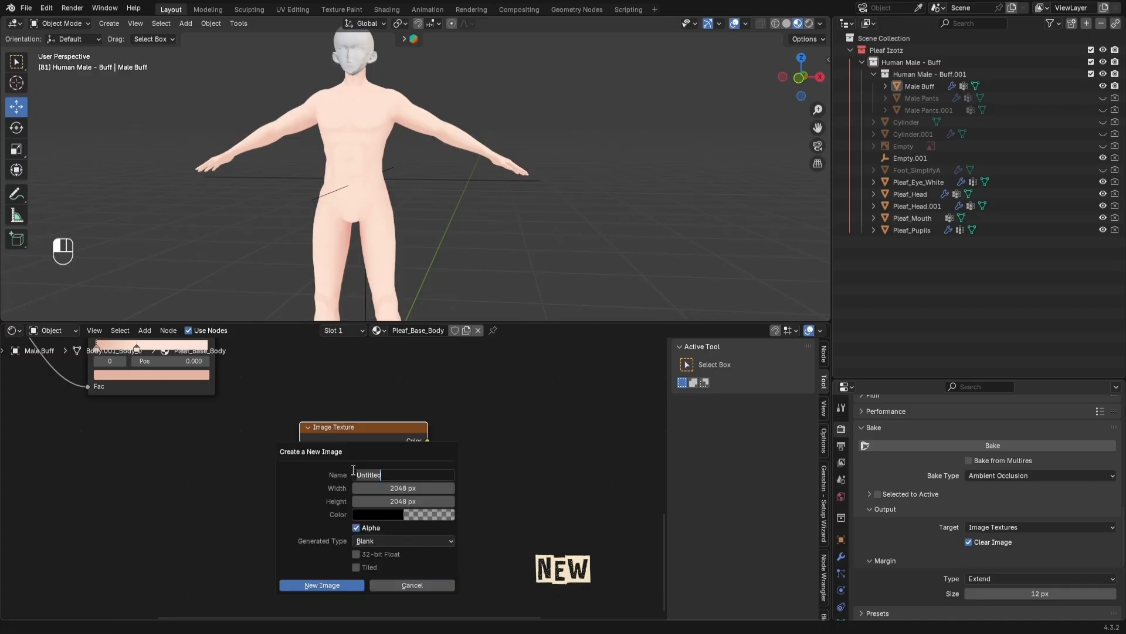
text(Plea)
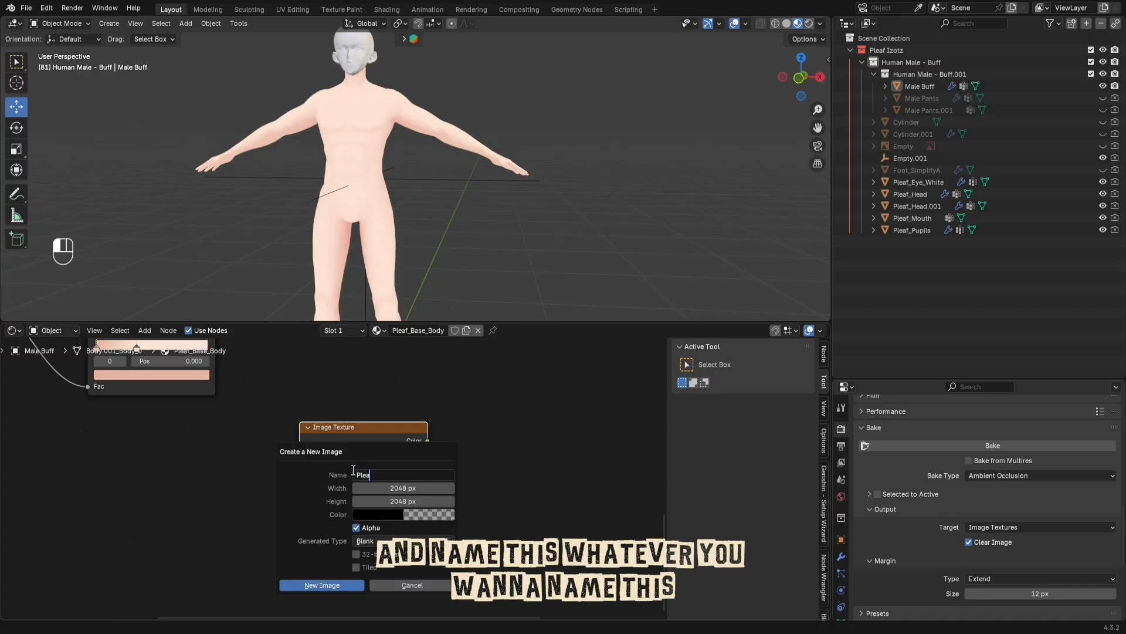
text(f_bASE)
key(shift)
text(_mAP)
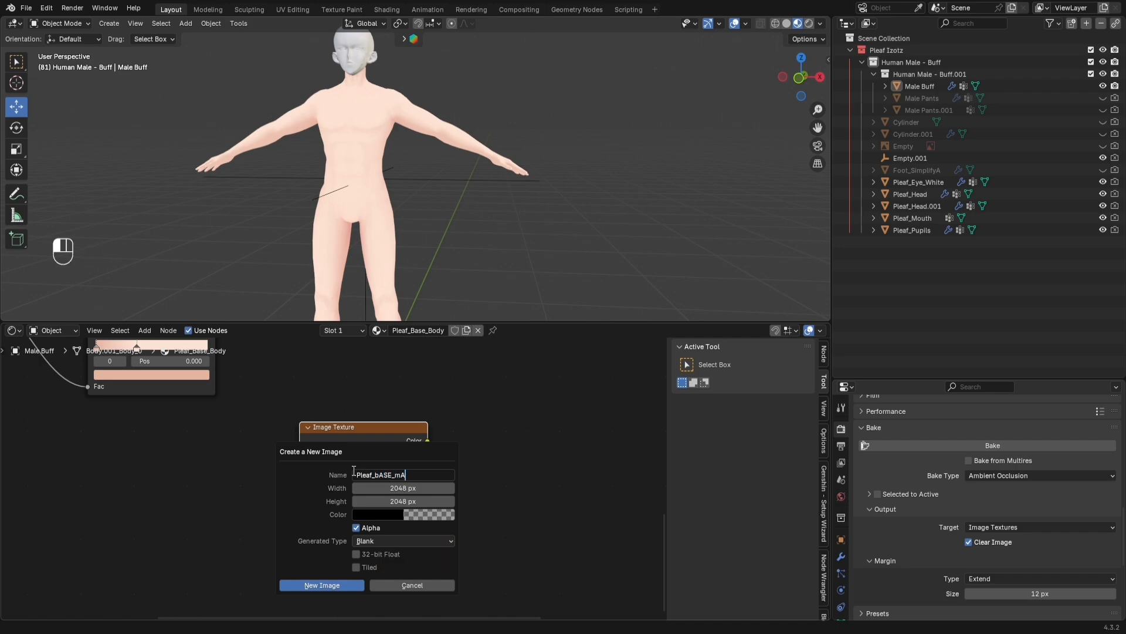
key(BackSpace)
key(BackSpace)
key(BackSpace)
key(BackSpace)
key(BackSpace)
key(BackSpace)
text(bAS)
key(shift)
text(Base_Ma)
click(355, 585)
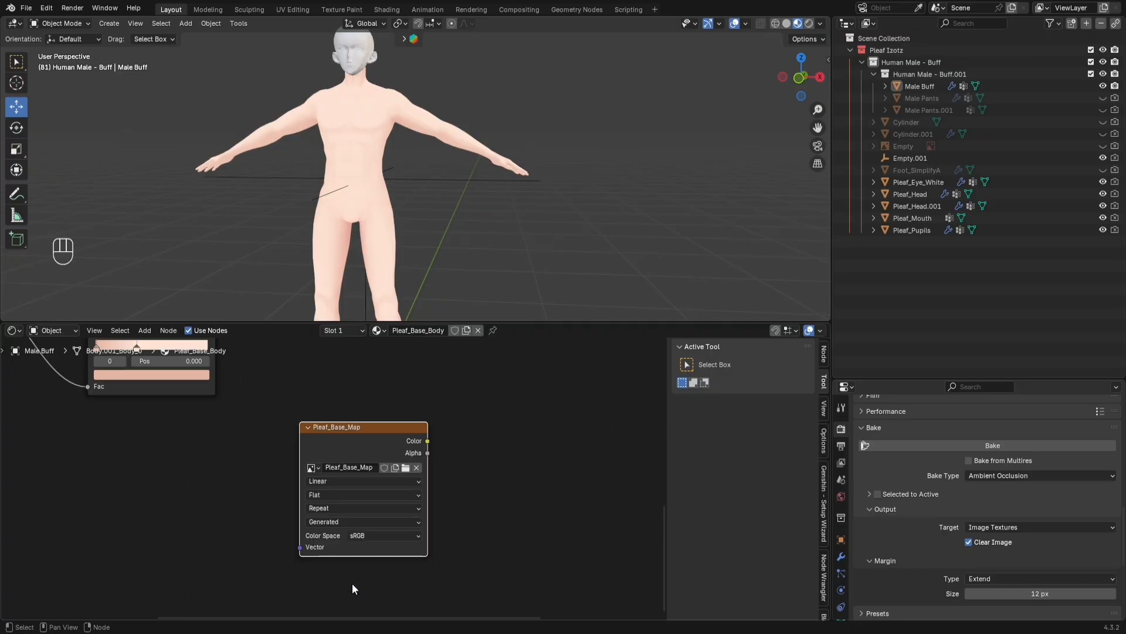
Step: Move the Pleaf_Base_Map node closer to Material Output and keep it selected as the bake target
middle_drag(409, 498, 298, 551)
scroll(298, 552, down, 3)
click(403, 498)
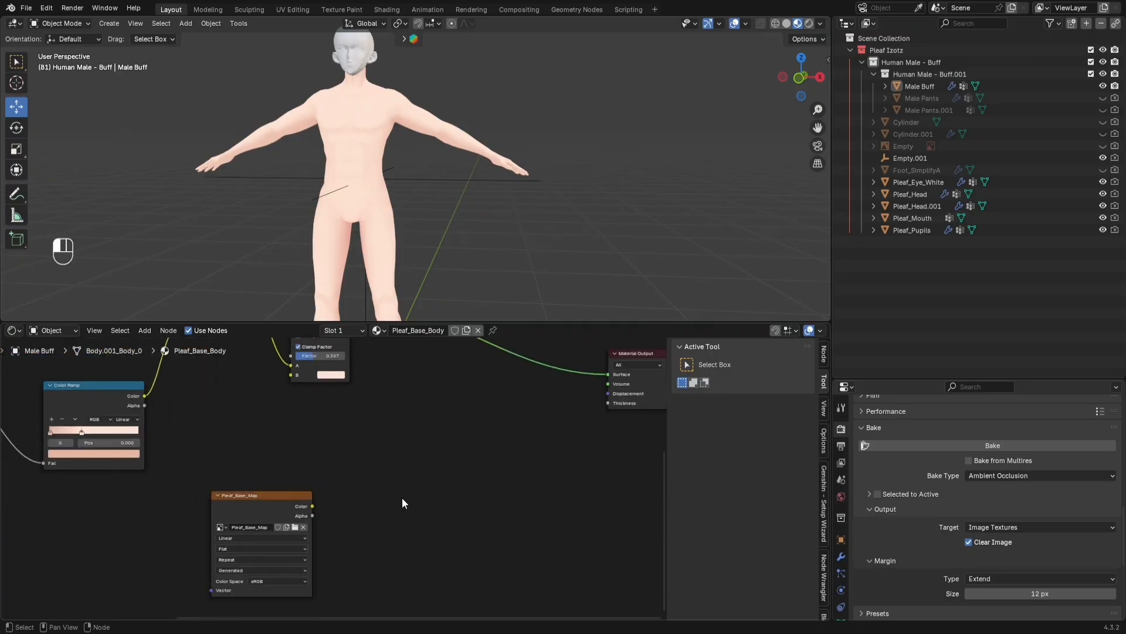
drag(308, 512, 447, 497)
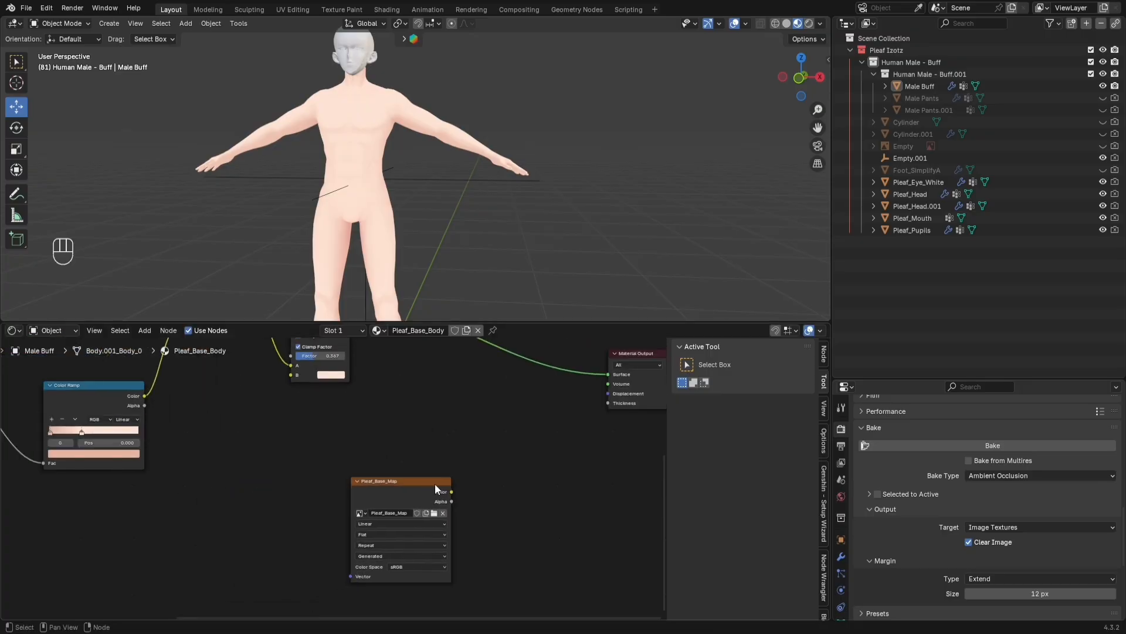
click(434, 484)
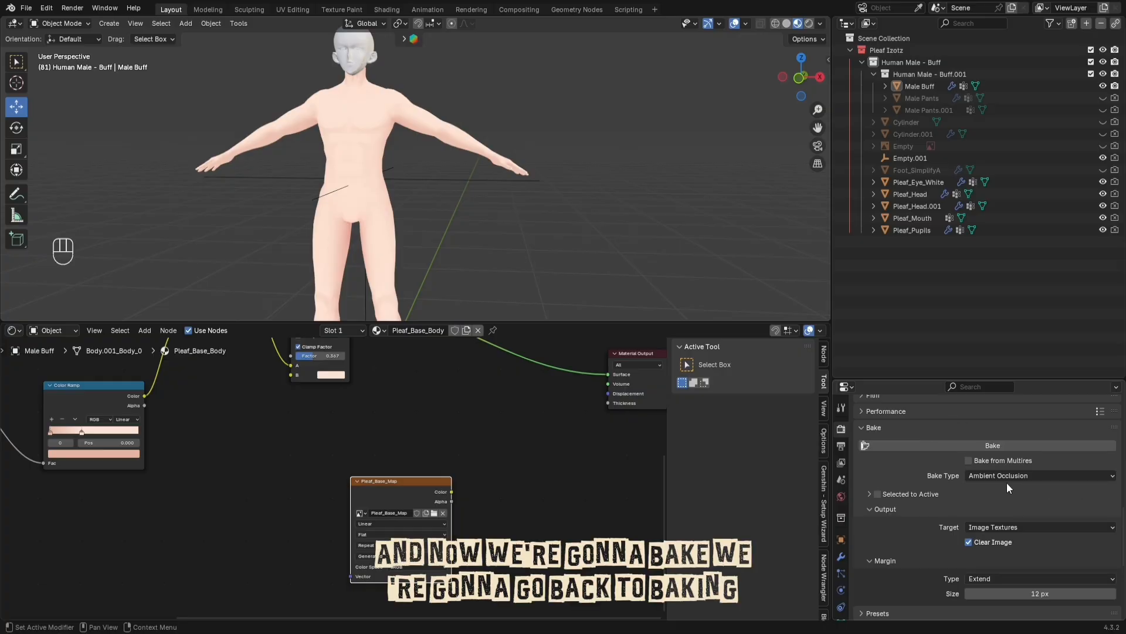
Step: Change the Cycles bake type to Combined
scroll(1019, 470, up, 8)
scroll(1021, 460, up, 5)
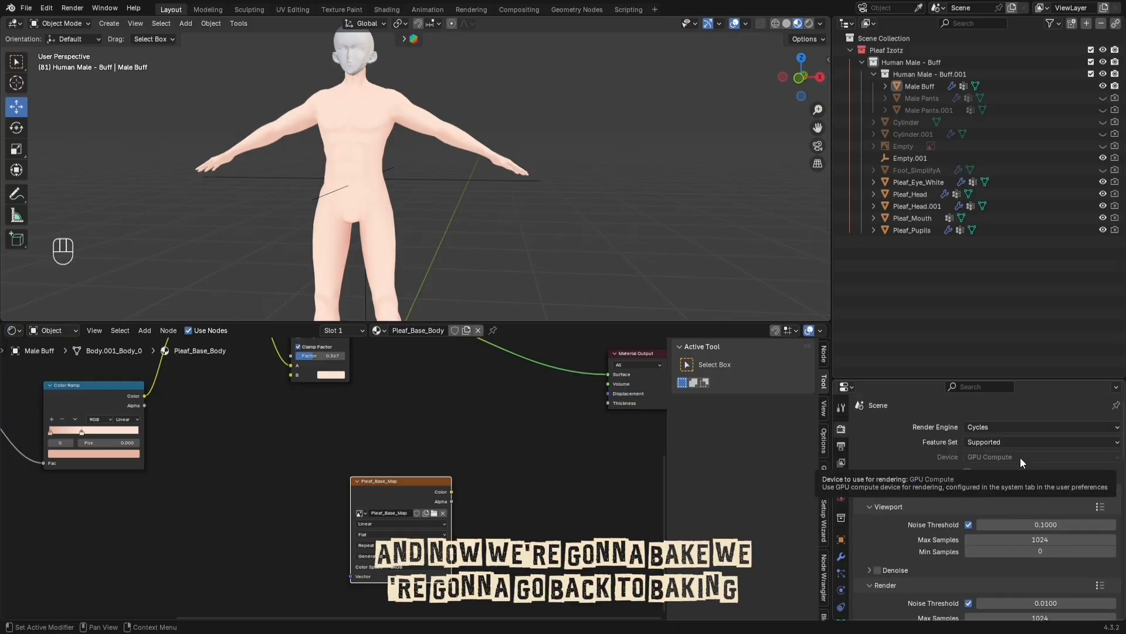
scroll(1019, 457, down, 13)
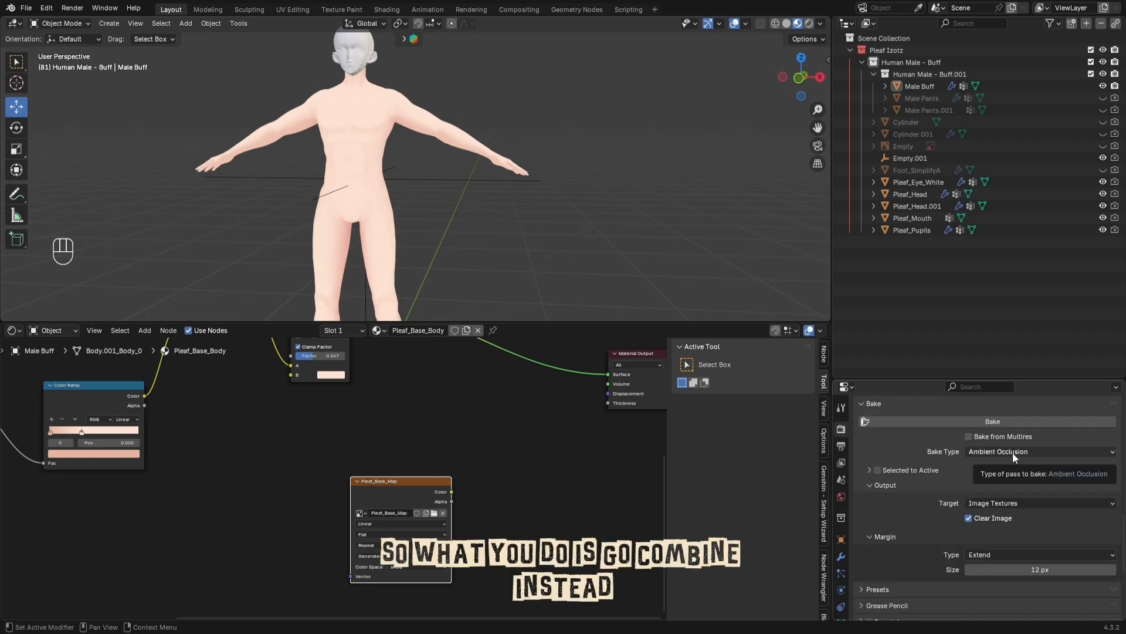
click(1013, 452)
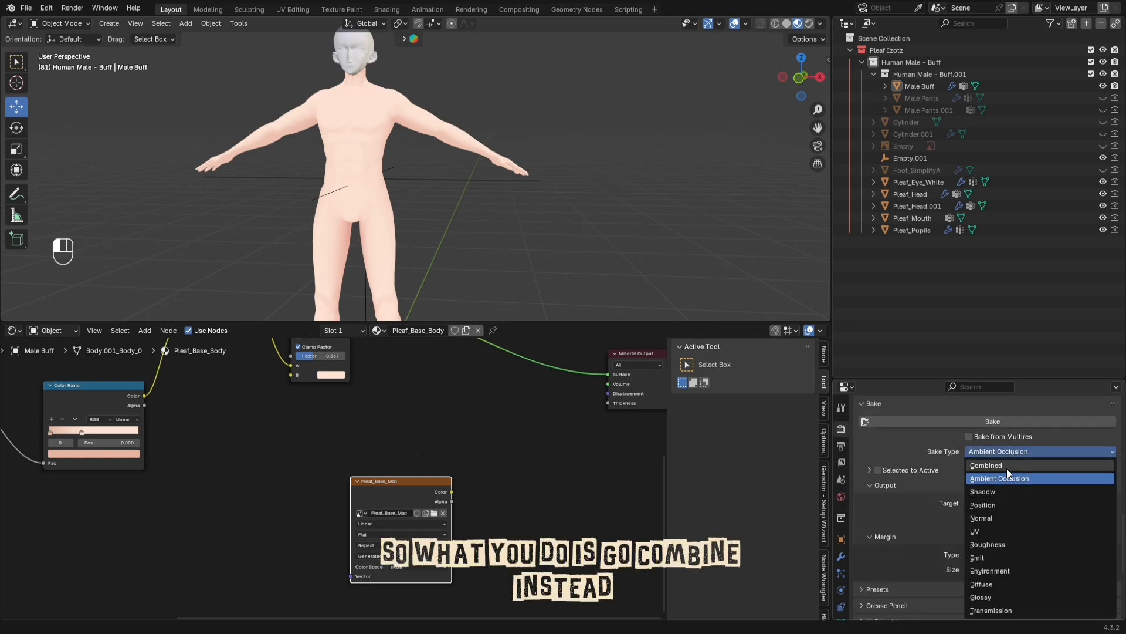
click(1007, 466)
scroll(1013, 453, down, 3)
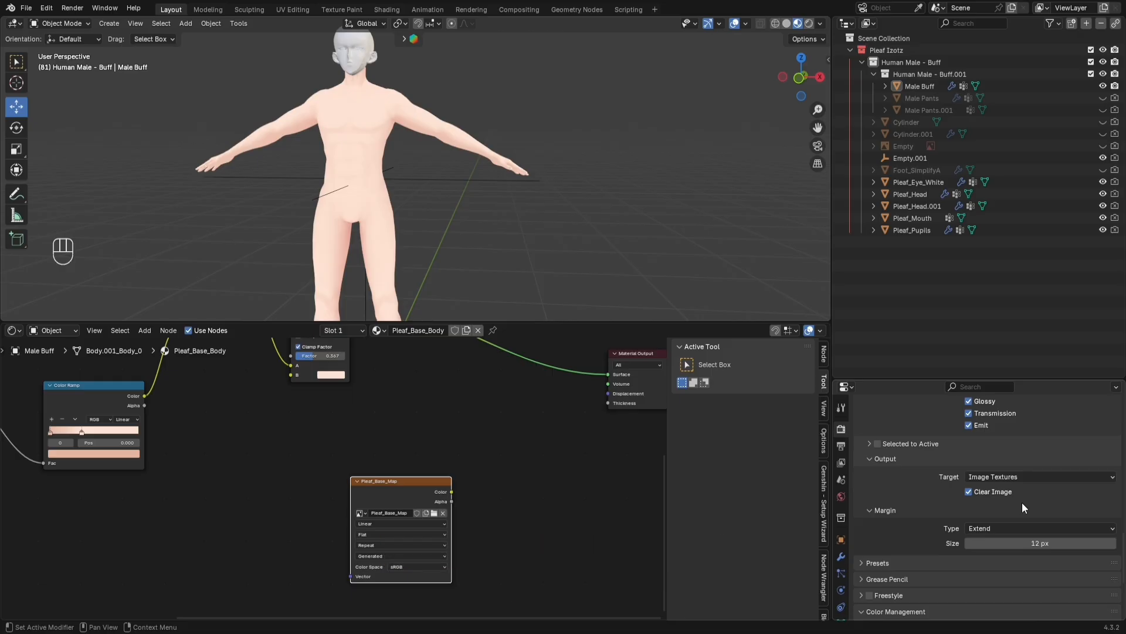
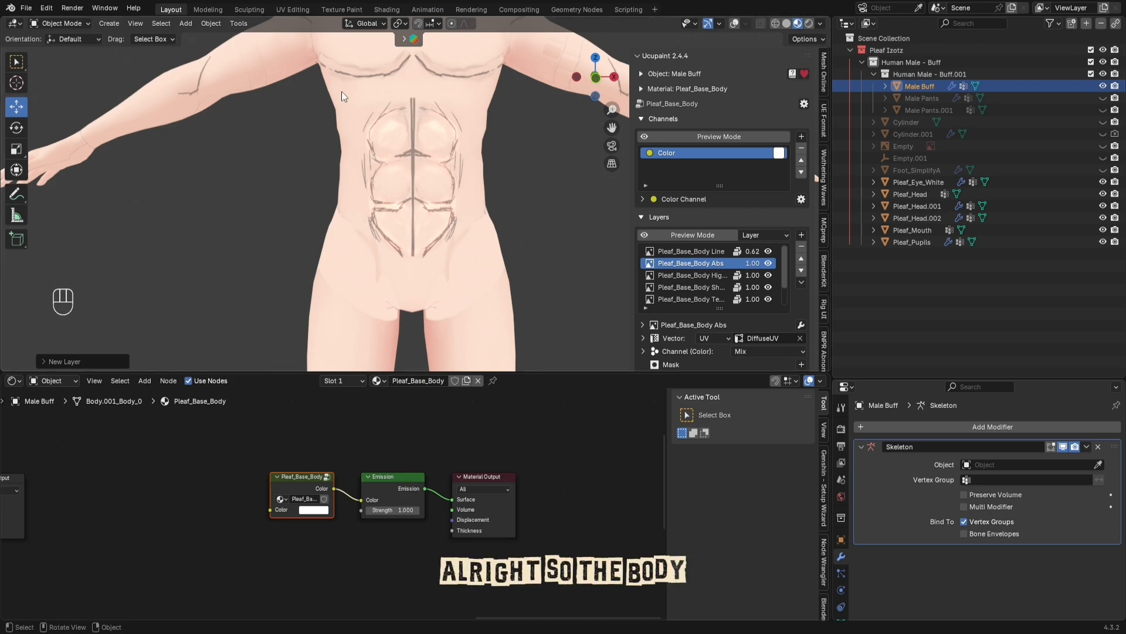
Step: Rename the Pleaf_Base_Body Abs paint layer as Pleaf_Base_Body Muscles
double_click(726, 264)
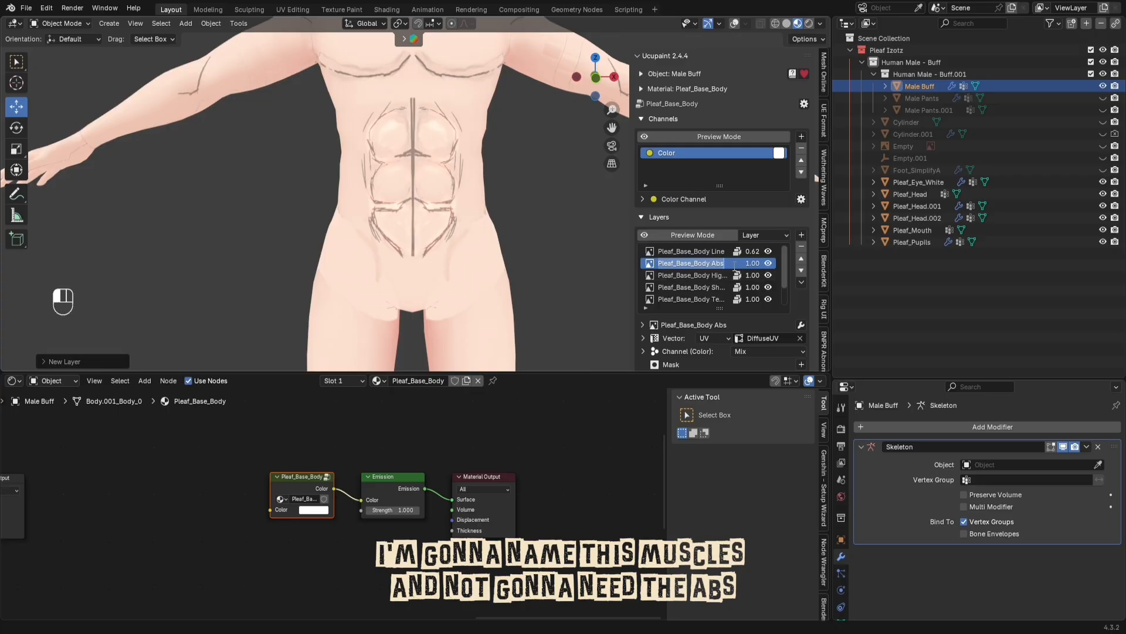
click(733, 266)
key(BackSpace)
key(BackSpace)
key(BackSpace)
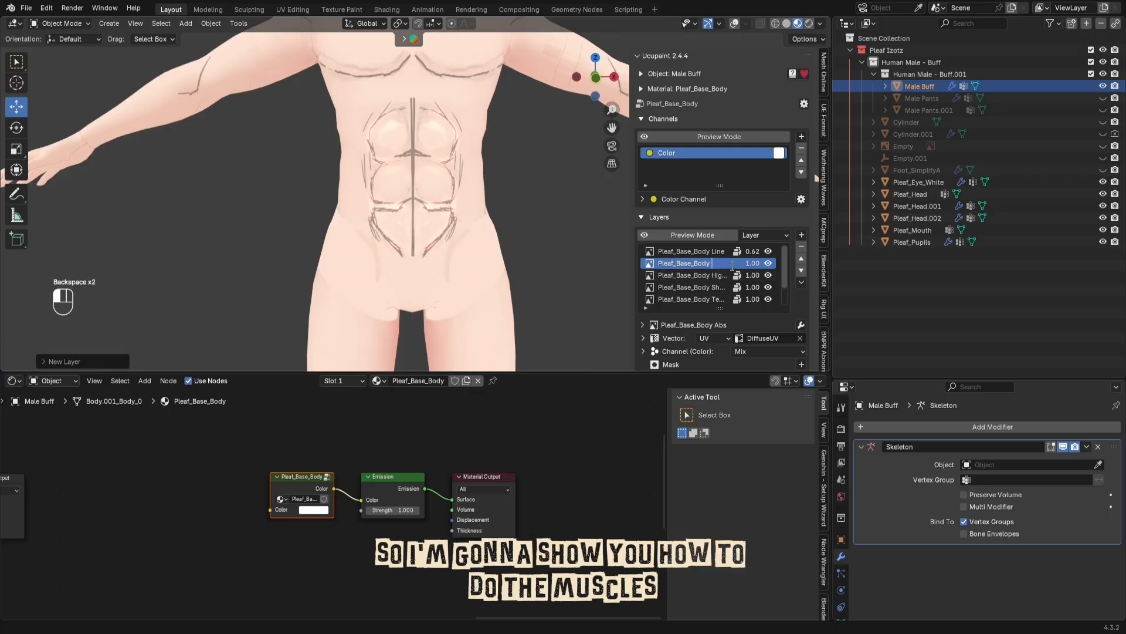
text(Mus)
key(BackSpace)
key(BackSpace)
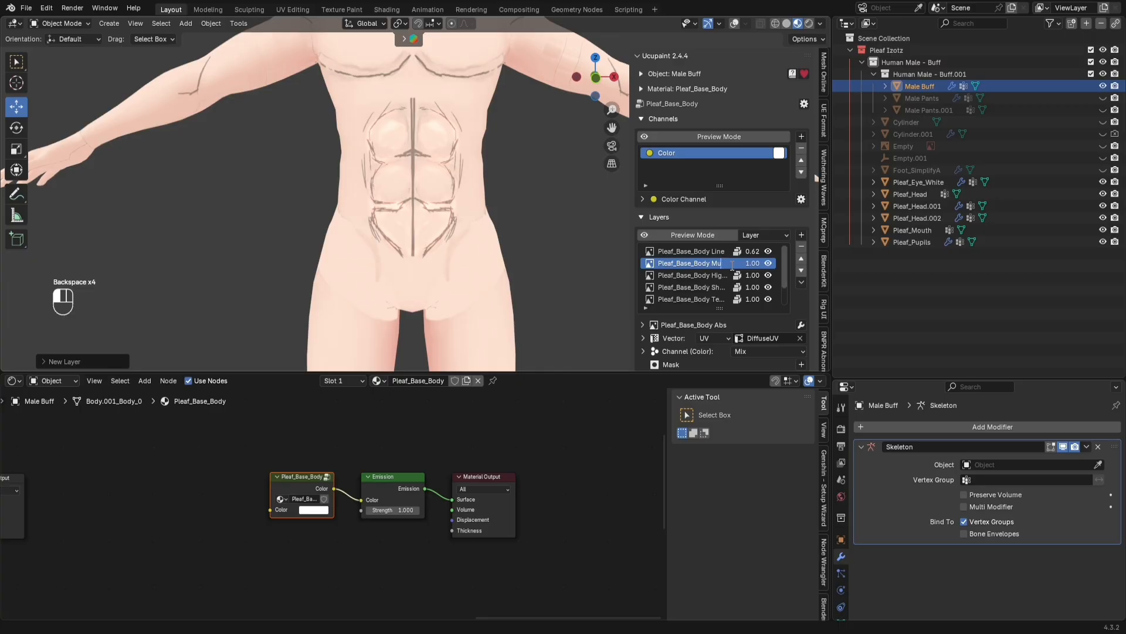
text(scles)
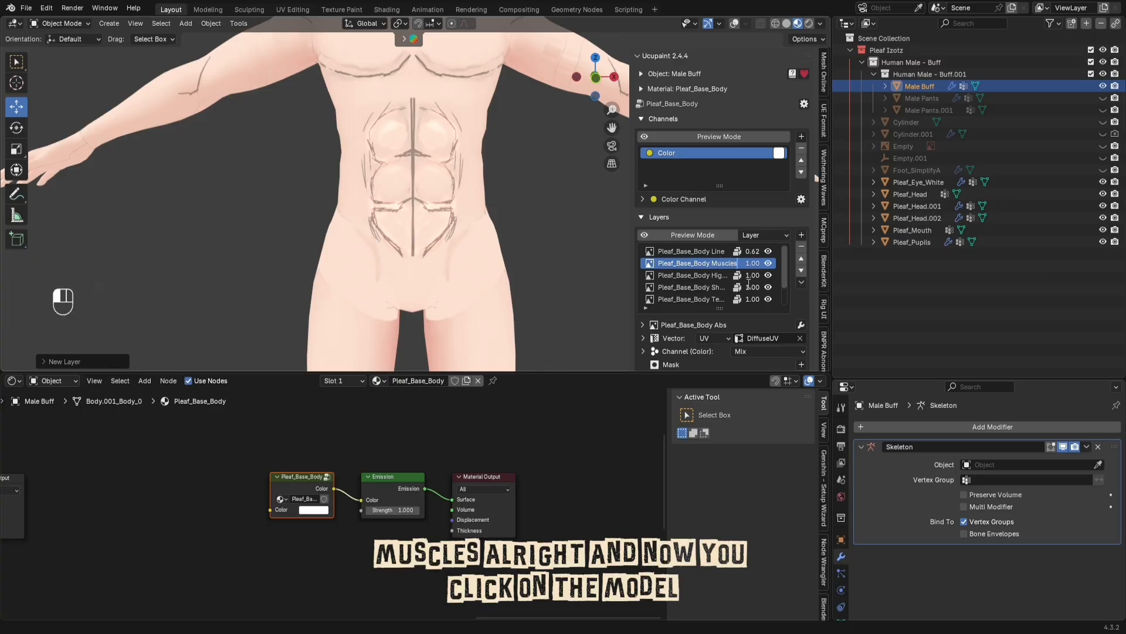
key(Return)
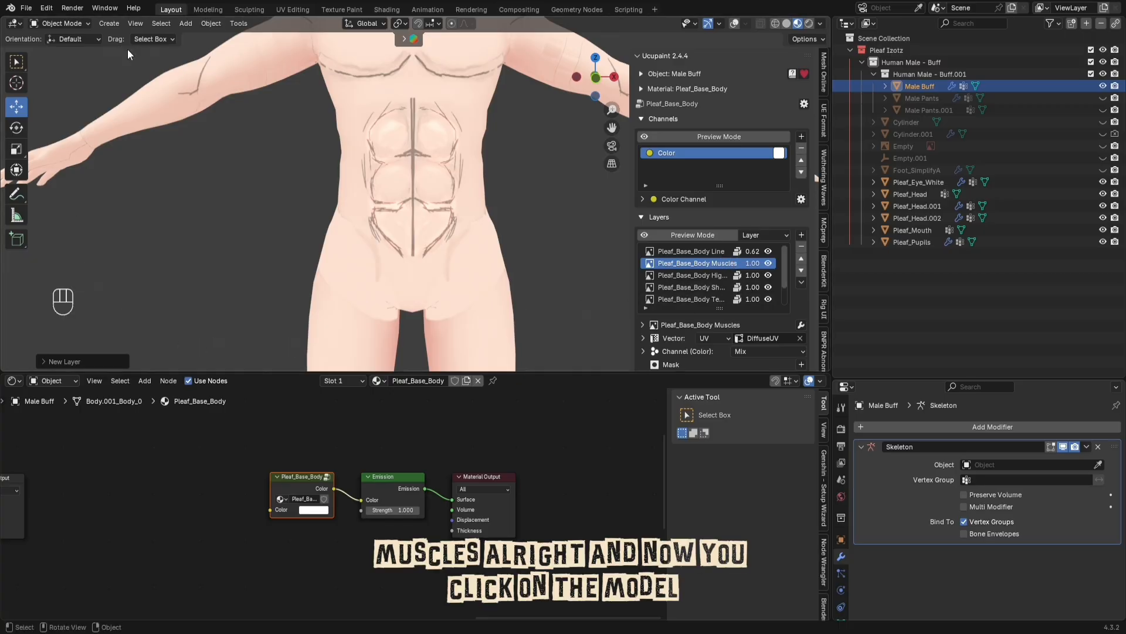
Step: Switch Male Buff to Texture Paint mode and sample the abdomen's skin tone as the brush color
click(53, 23)
click(55, 97)
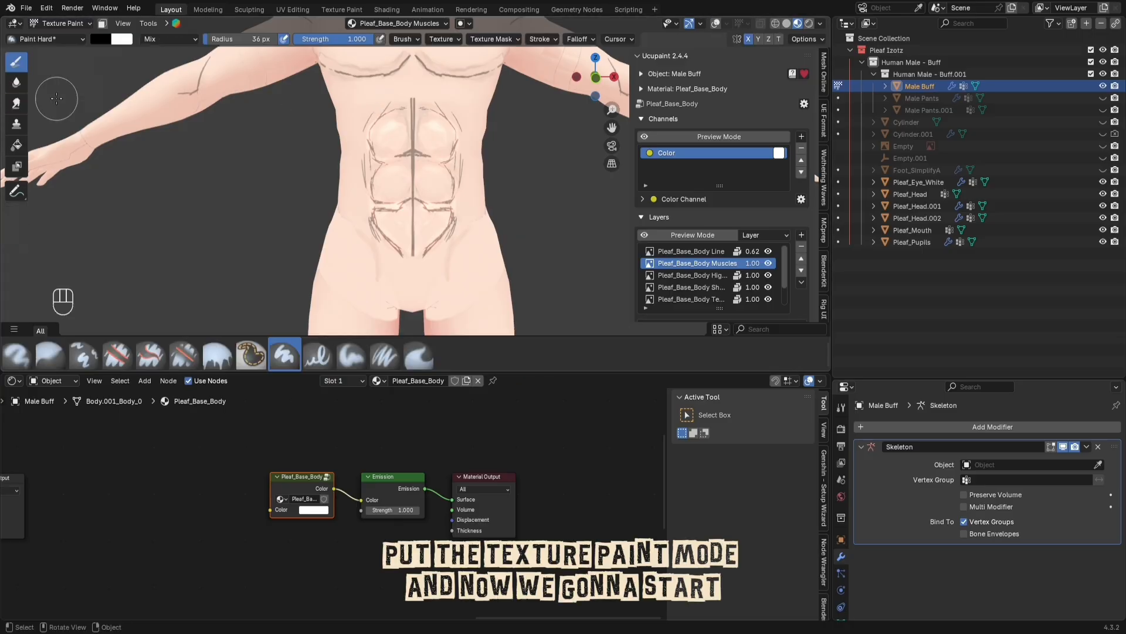
click(98, 39)
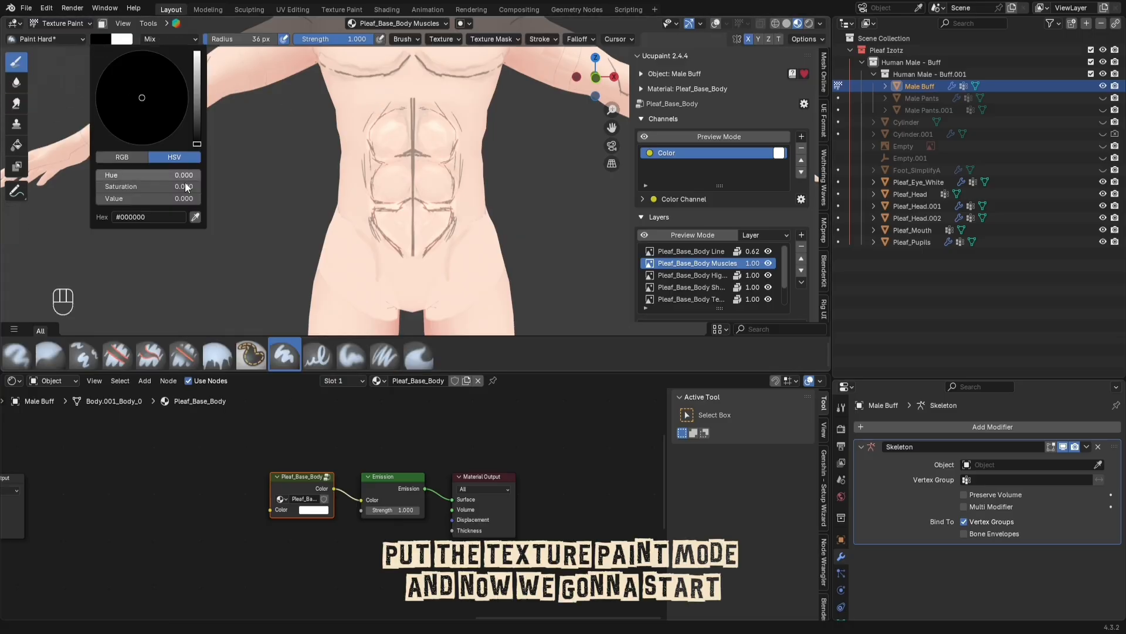
click(196, 217)
click(393, 136)
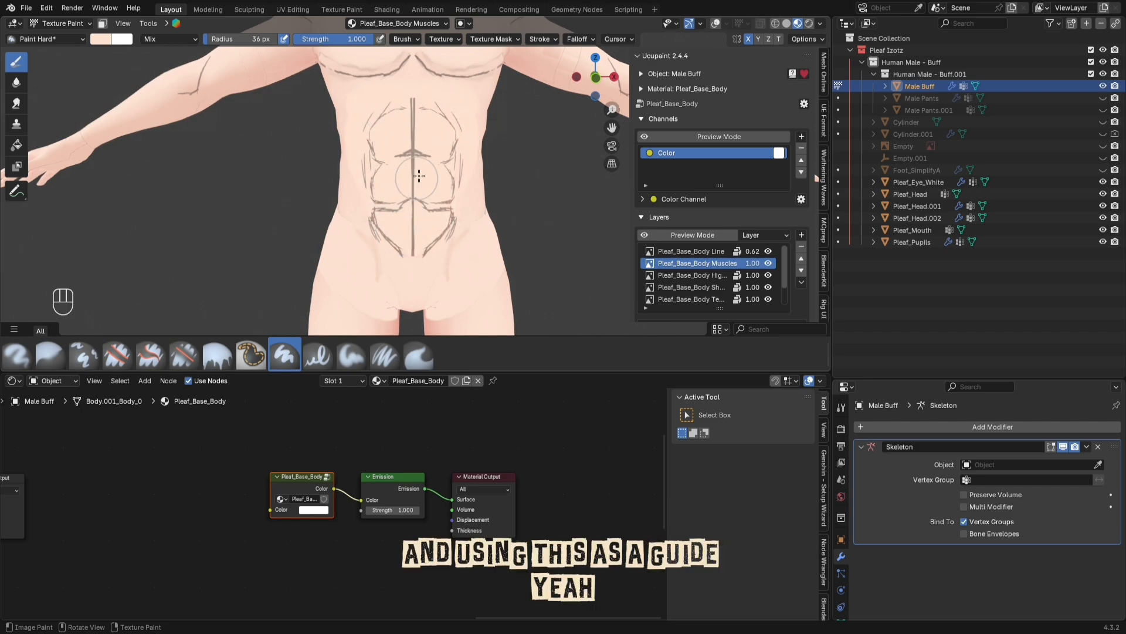
Step: Sample the darker pinkish shading tone (#ECBDAD) from the body as the brush color for the muscle shadows
drag(416, 179, 411, 179)
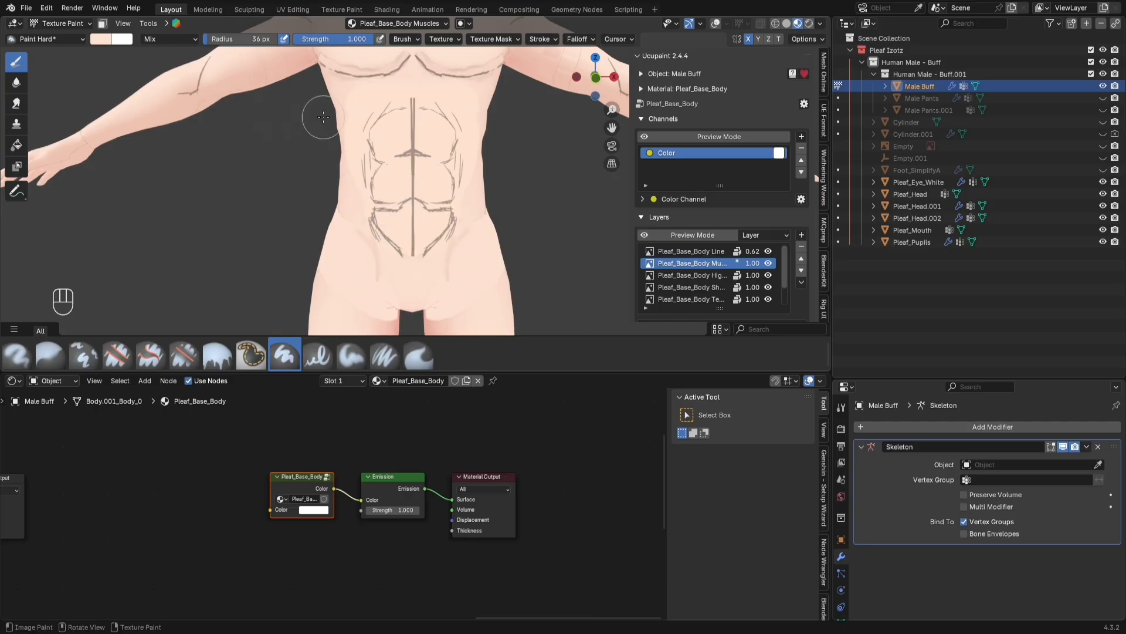
scroll(411, 196, up, 3)
shift+middle_drag(399, 121, 399, 160)
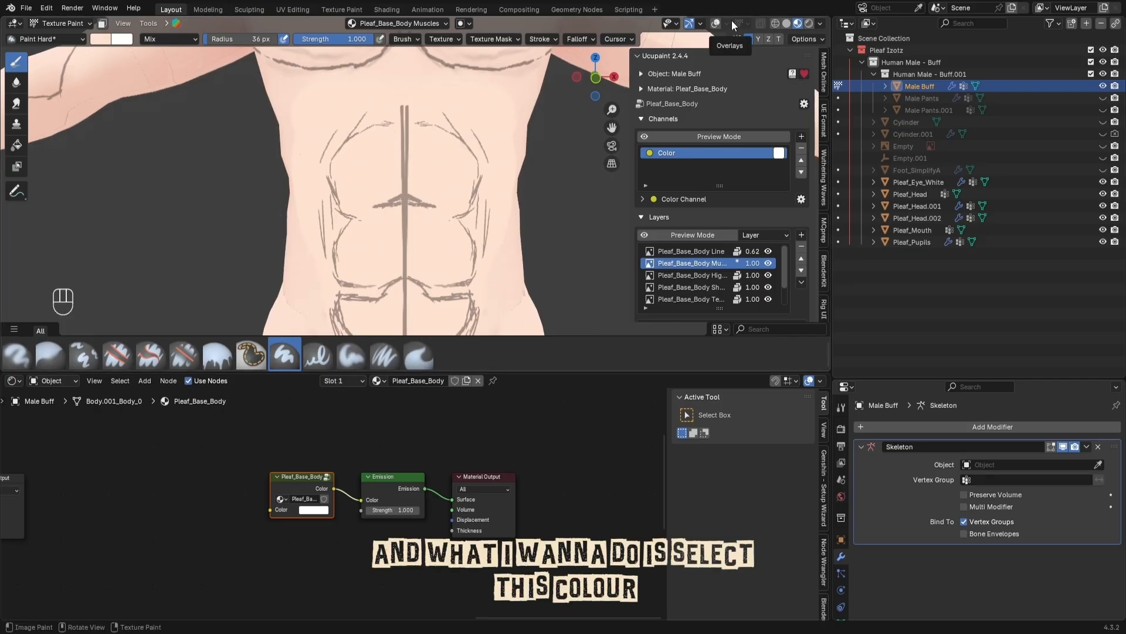
click(99, 40)
click(194, 216)
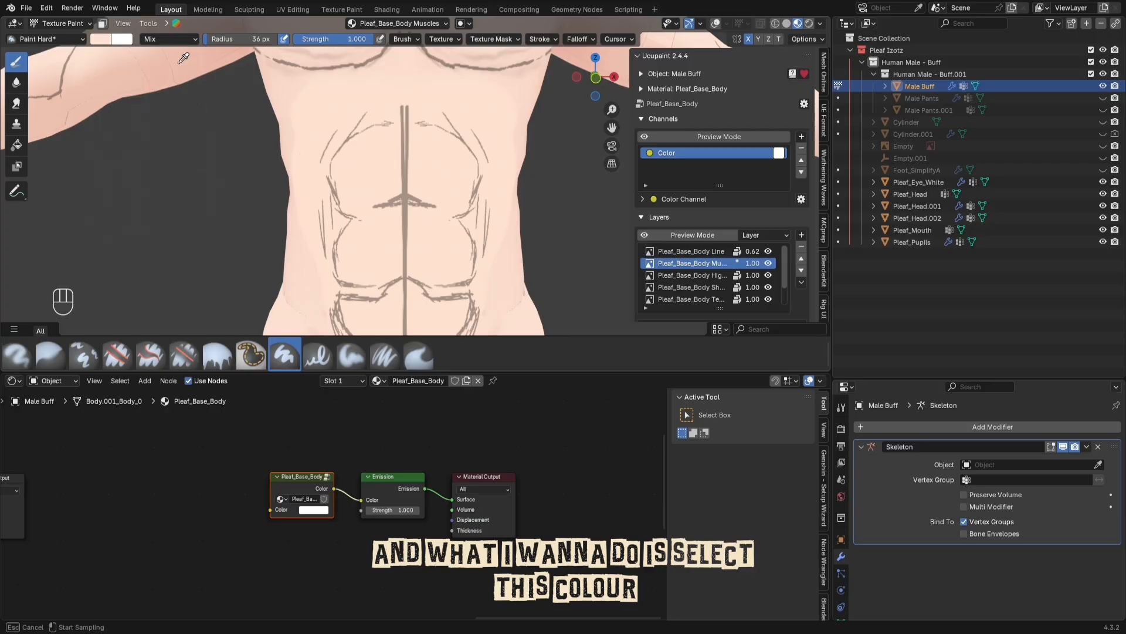
click(184, 57)
click(101, 41)
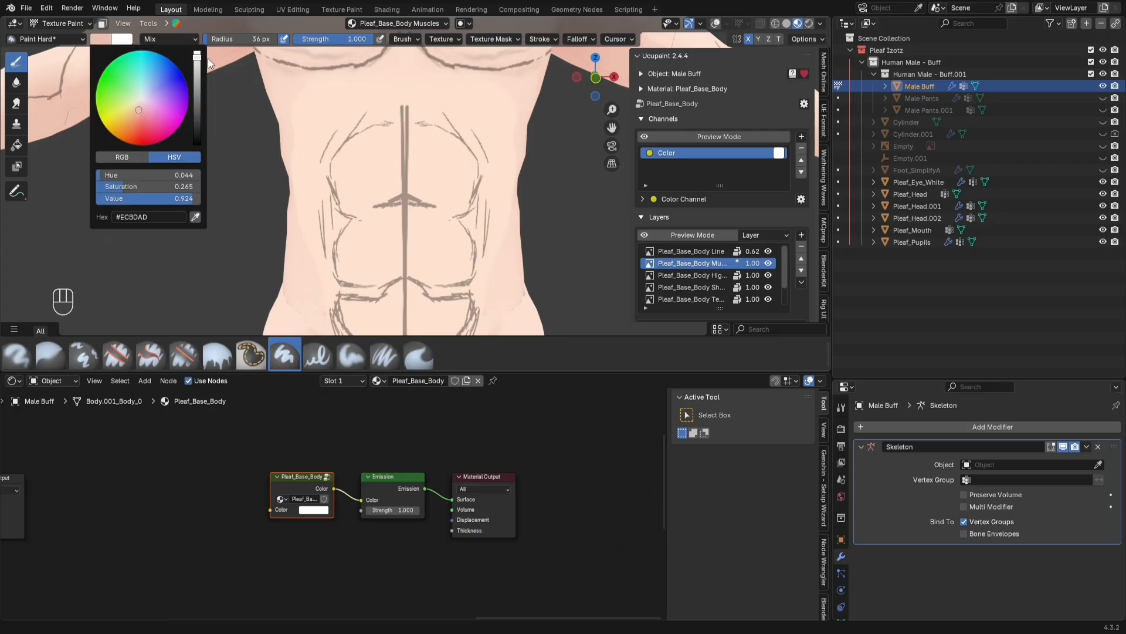
Step: Set the paint brush radius to 3 px
click(238, 38)
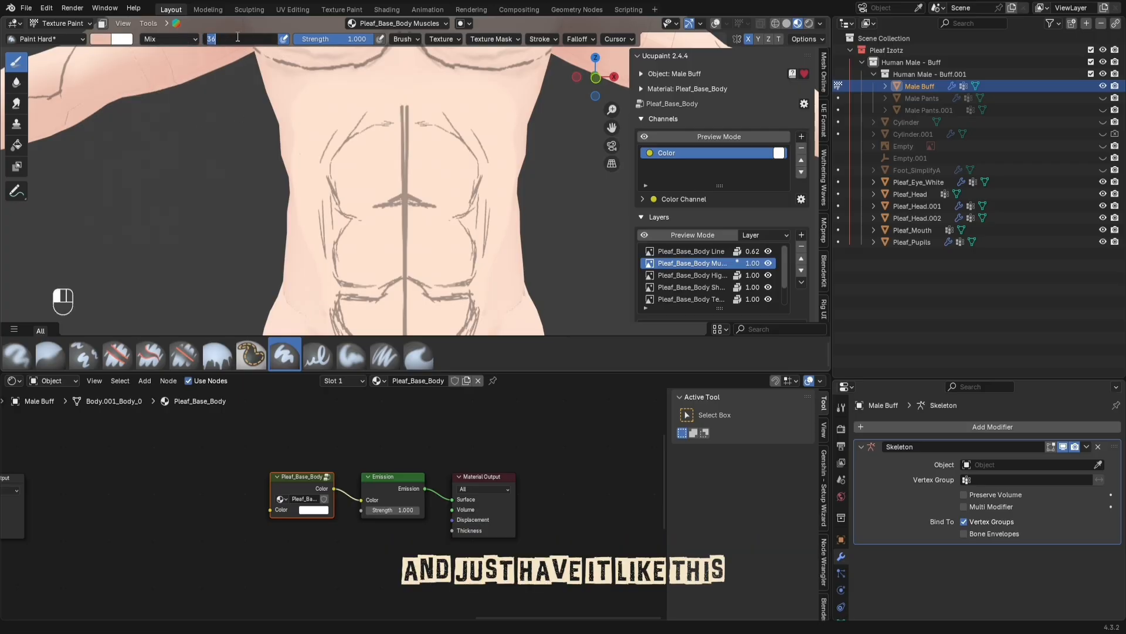
text(3)
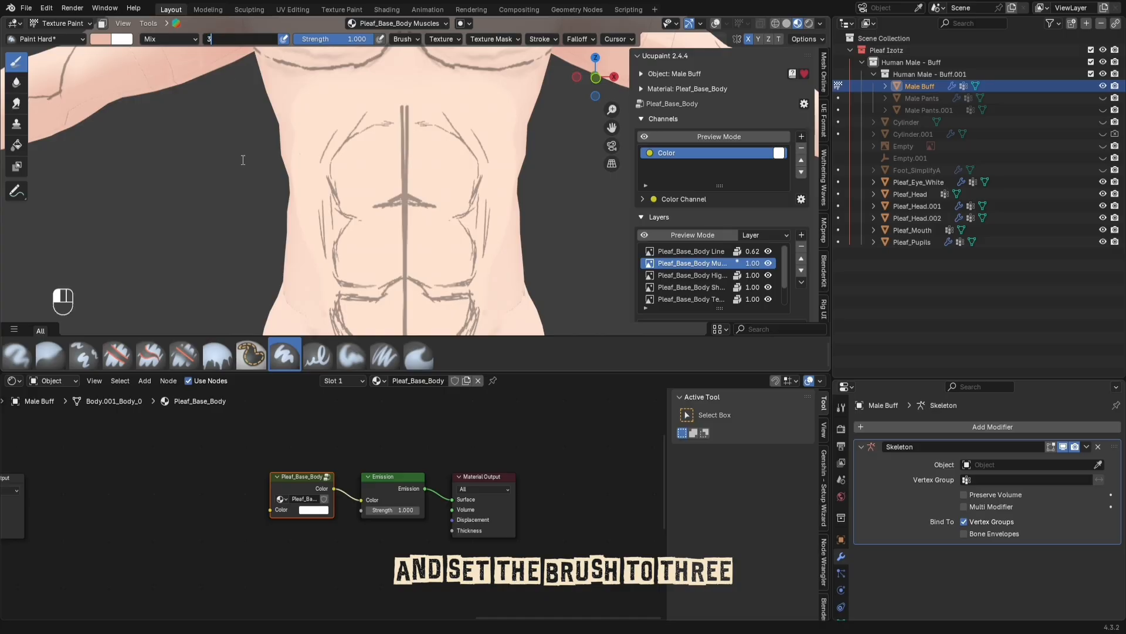
key(Return)
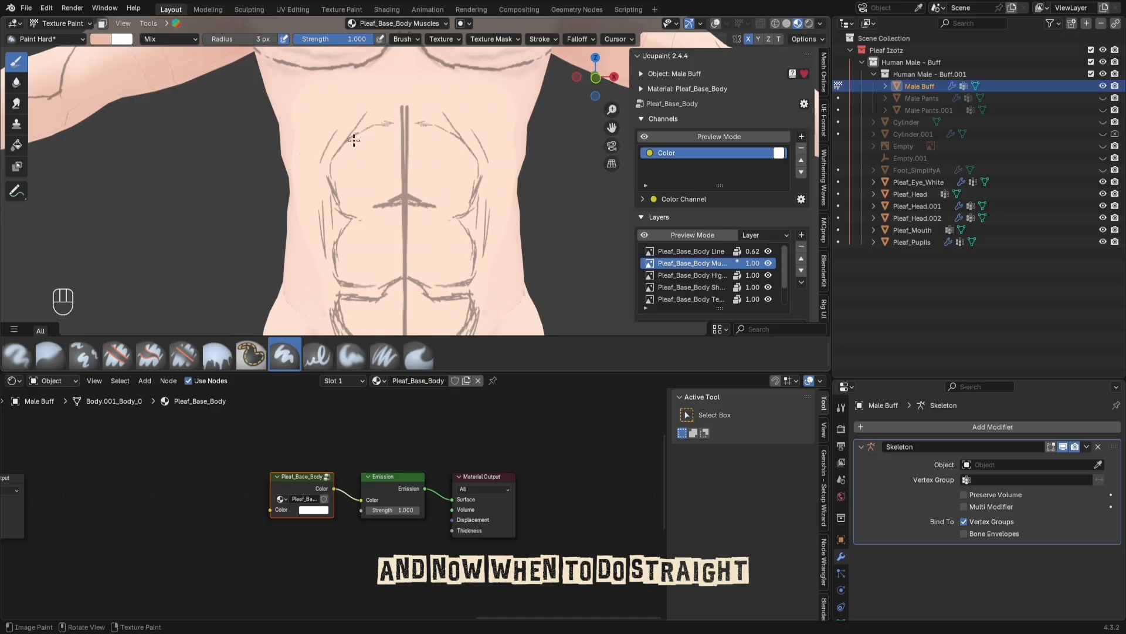
Step: Paint shadow strokes along the guide lines of the upper abs, covering the top, outer sides, lower edge and center junction
drag(346, 131, 396, 132)
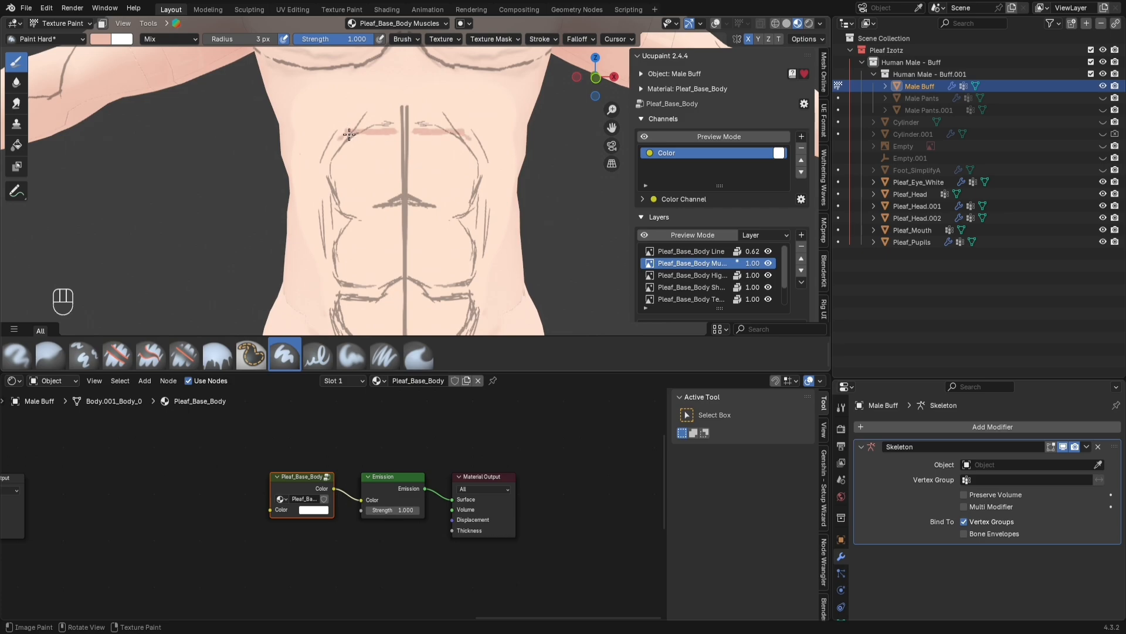
mouse_move(331, 159)
mouse_down()
mouse_move(330, 198)
mouse_move(351, 215)
mouse_move(329, 163)
mouse_move(353, 136)
mouse_move(384, 134)
mouse_up()
drag(343, 209, 342, 195)
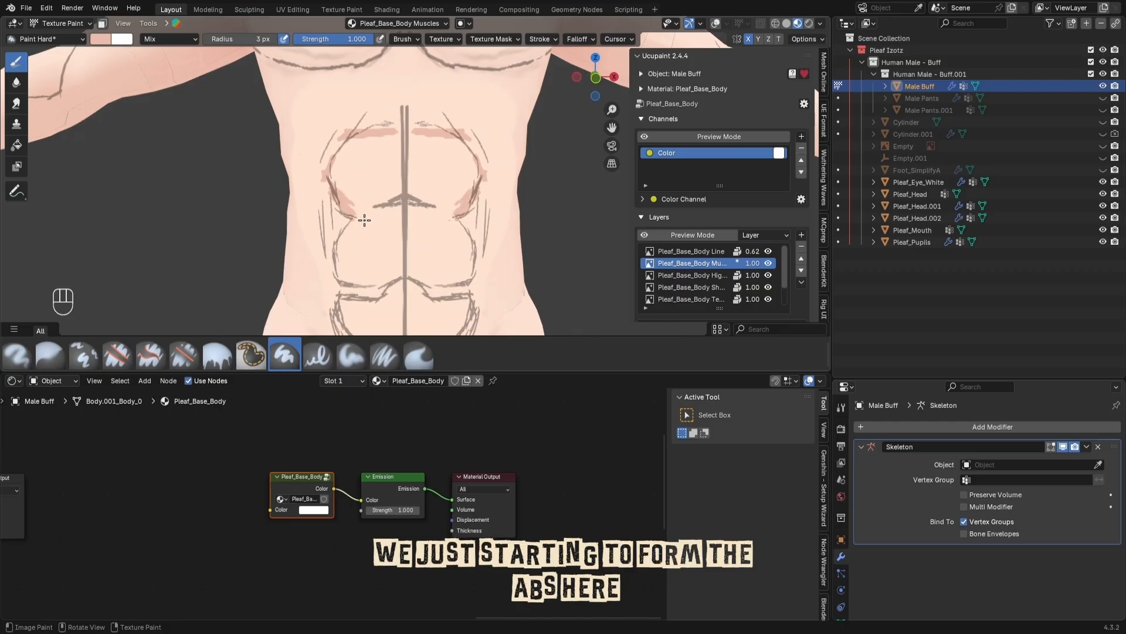
mouse_move(359, 218)
mouse_down()
mouse_move(384, 210)
mouse_move(375, 206)
mouse_up()
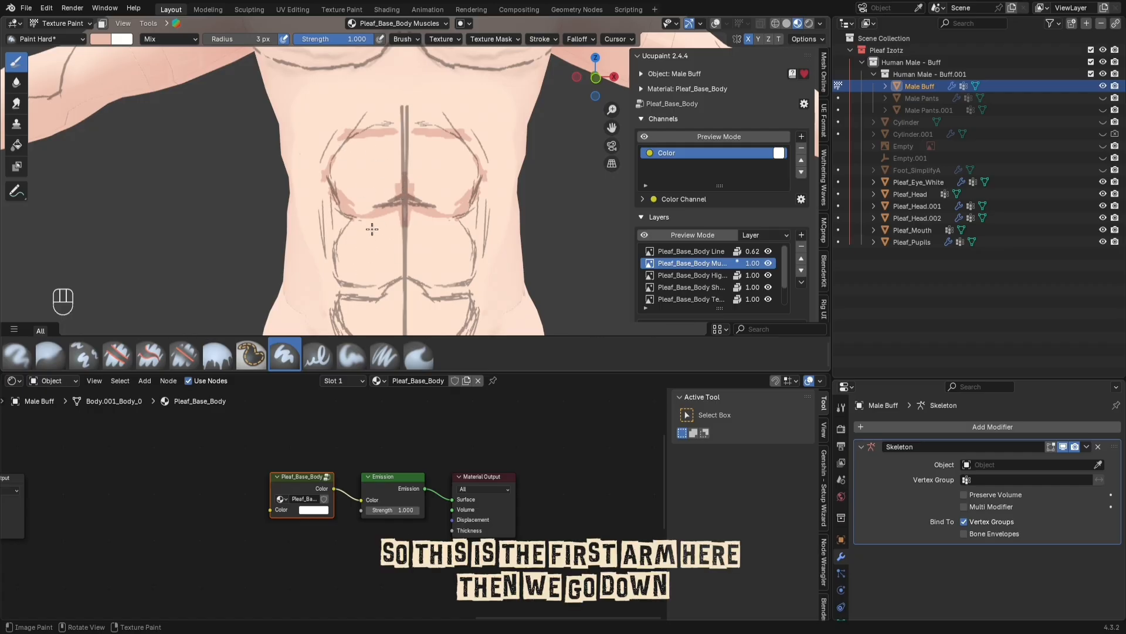
Step: Paint the middle abs' contours, the lower center line and filled shading along the lower obliques, following the guide lines
shift+middle_drag(372, 229, 390, 152)
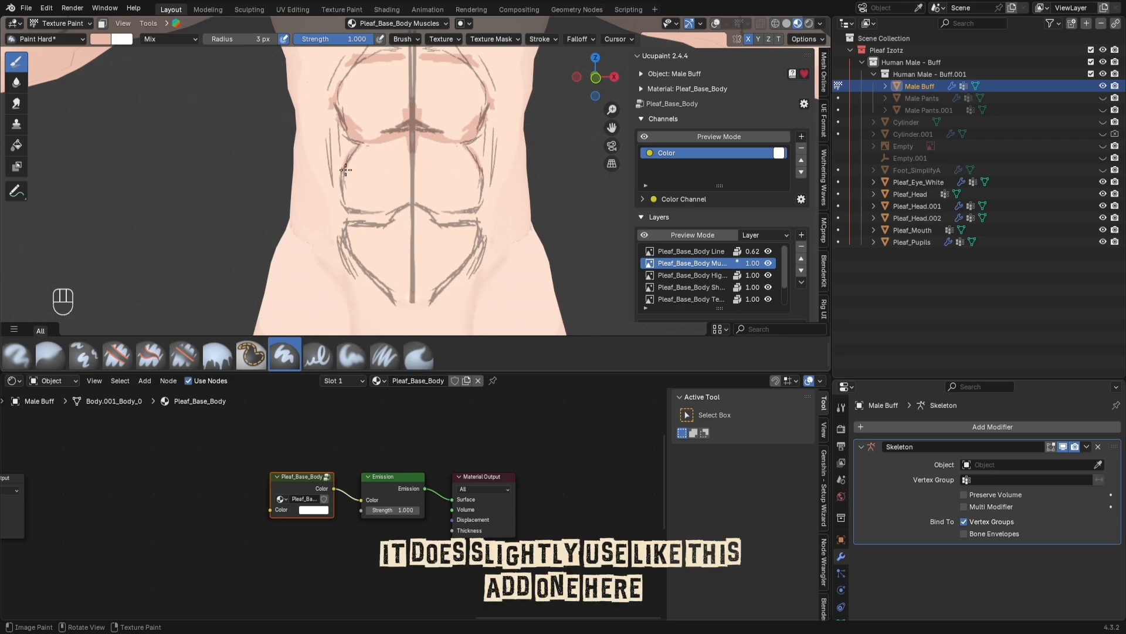
mouse_move(344, 184)
mouse_down()
mouse_move(348, 211)
mouse_move(413, 203)
mouse_move(399, 212)
mouse_move(408, 210)
mouse_up()
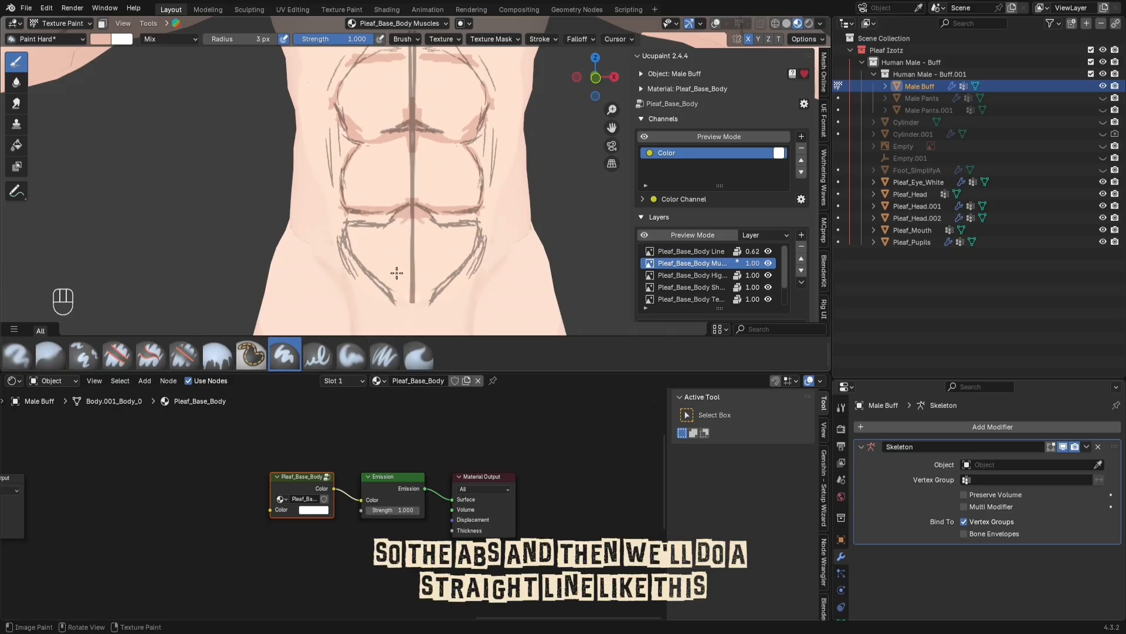
mouse_move(413, 209)
mouse_down()
mouse_move(411, 304)
mouse_move(411, 294)
mouse_up()
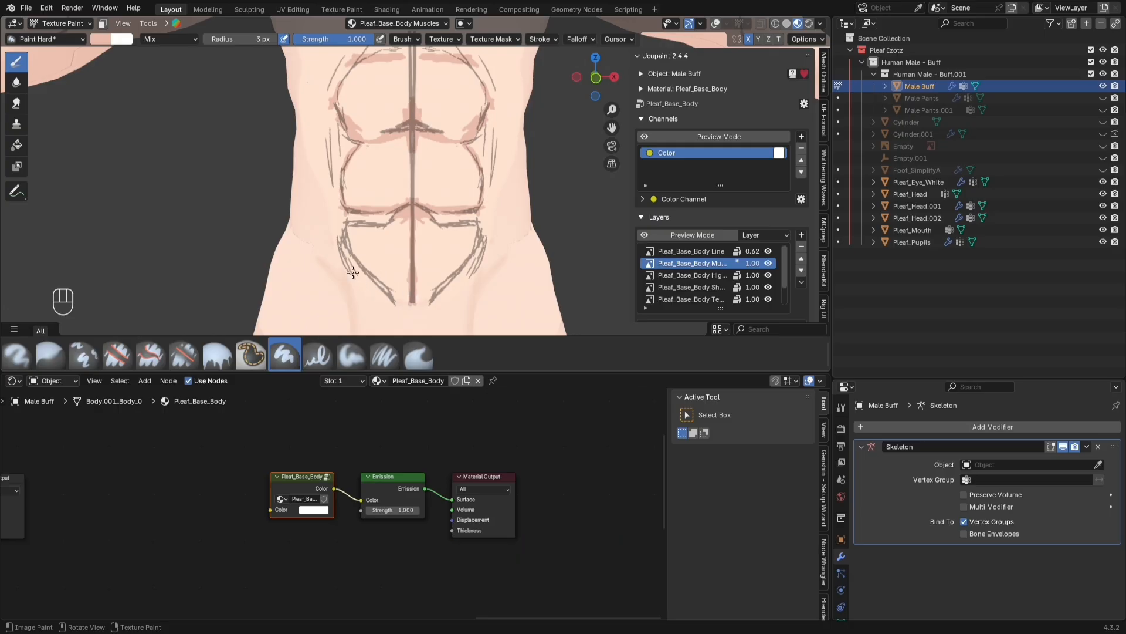
mouse_move(349, 251)
mouse_down()
mouse_move(396, 302)
mouse_move(330, 266)
mouse_move(390, 302)
mouse_move(367, 299)
mouse_move(337, 264)
mouse_move(368, 293)
mouse_move(346, 258)
mouse_move(359, 301)
mouse_move(350, 276)
mouse_up()
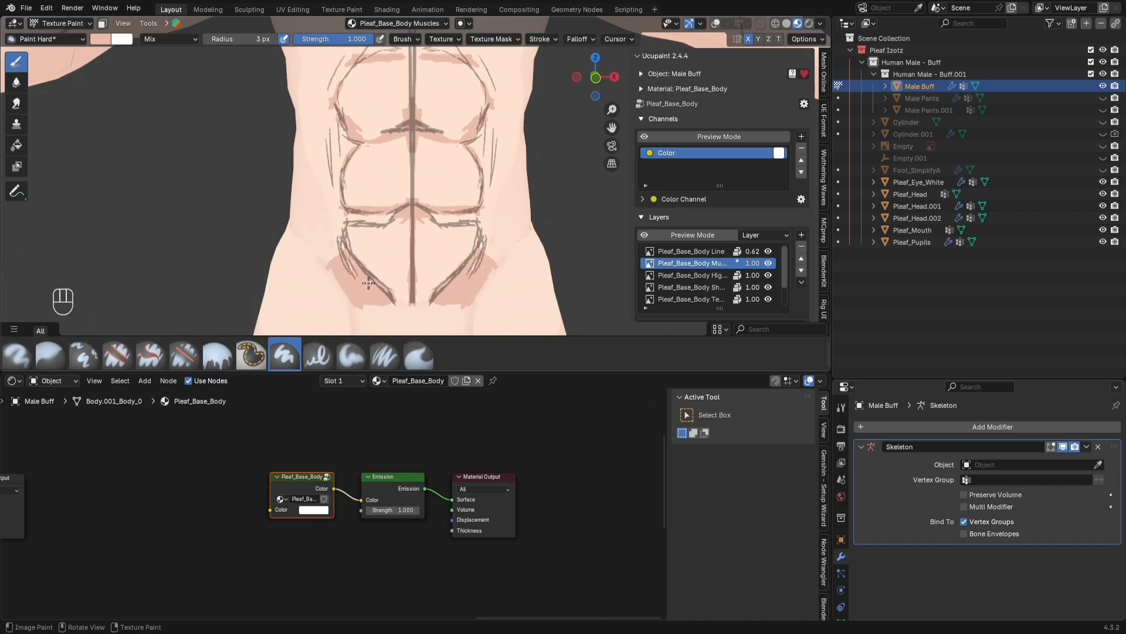
Step: Hide the Pleaf_Base_Body Line layer to check the abdominal shading without the guide lines
click(768, 251)
scroll(388, 210, down, 5)
scroll(388, 210, up, 8)
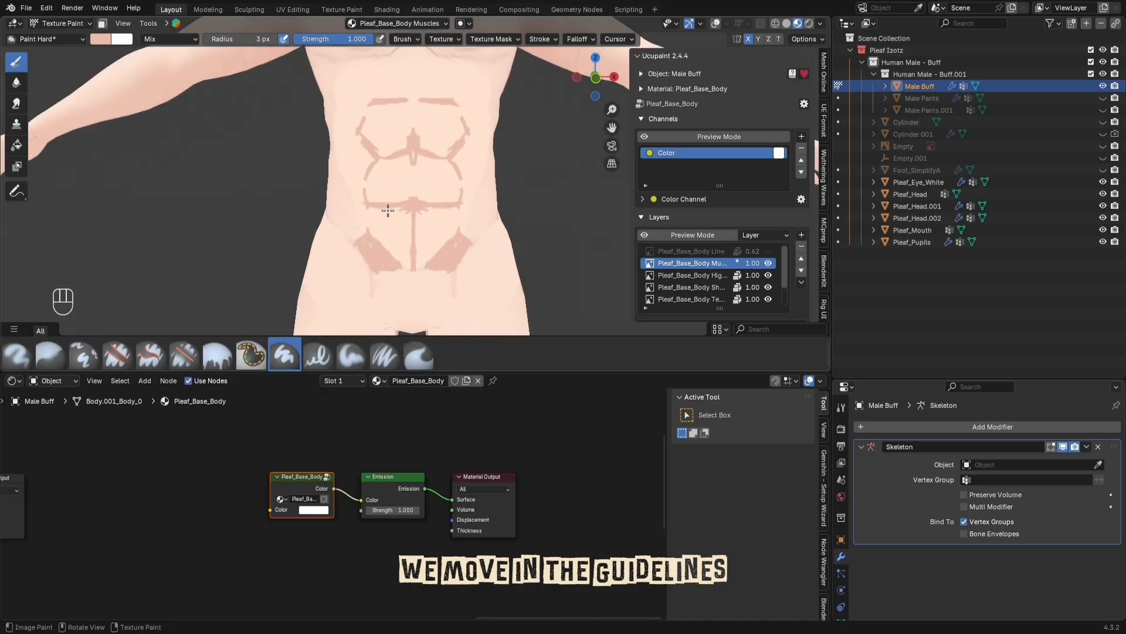
scroll(387, 211, up, 3)
scroll(392, 206, down, 1)
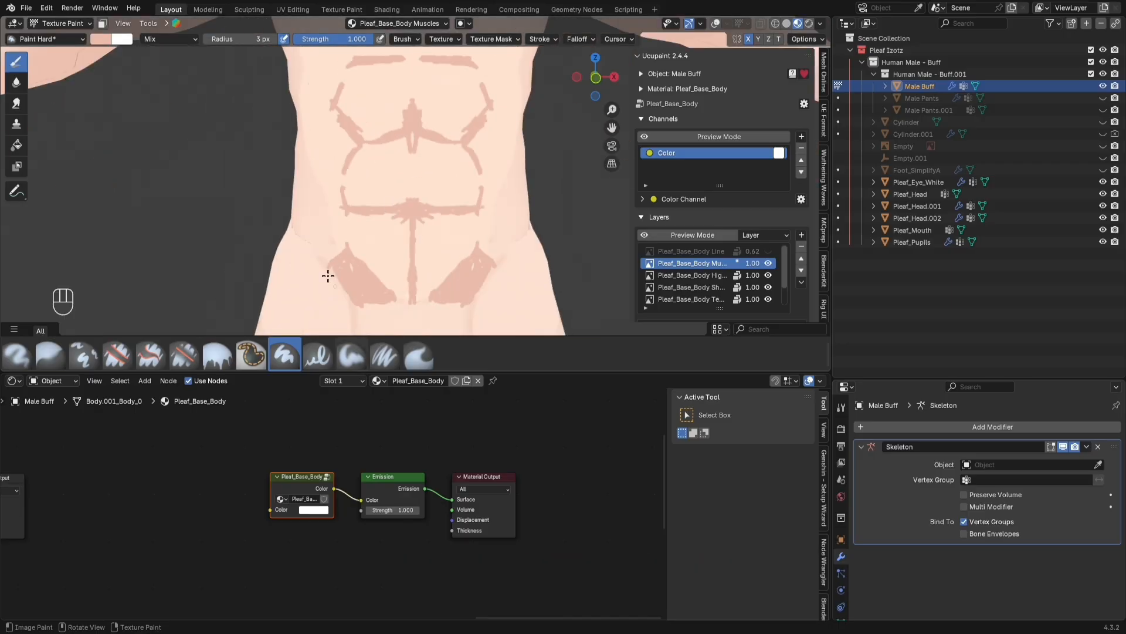
Step: Enable the eraser on the muscles layer, set its strength to 1.000 and clean up the edges of the abs shading
scroll(682, 223, down, 2)
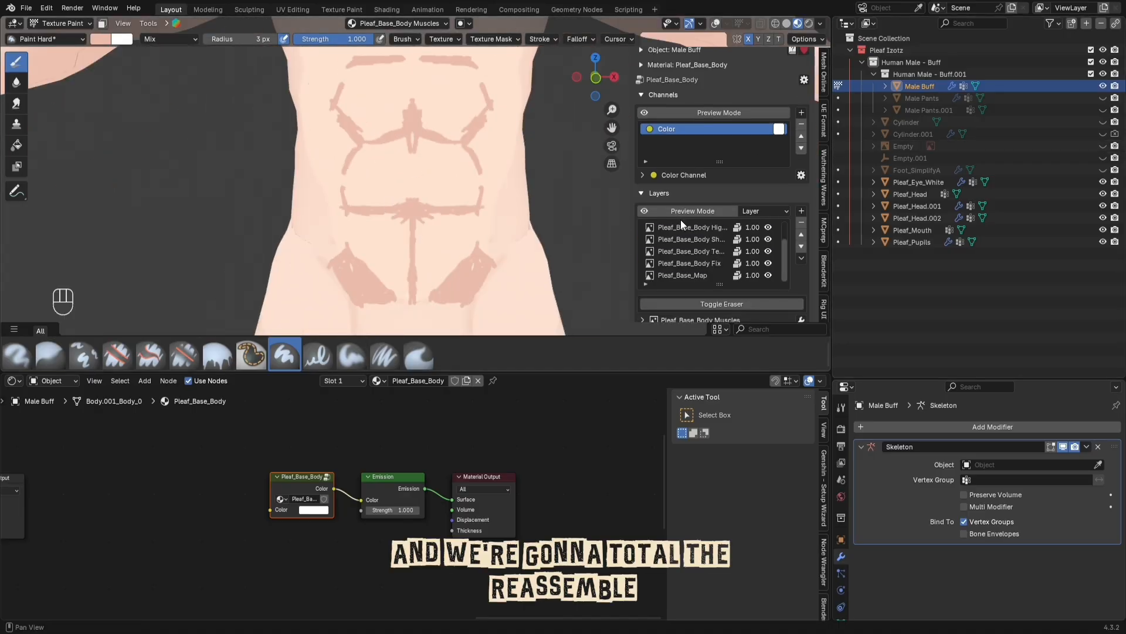
click(722, 303)
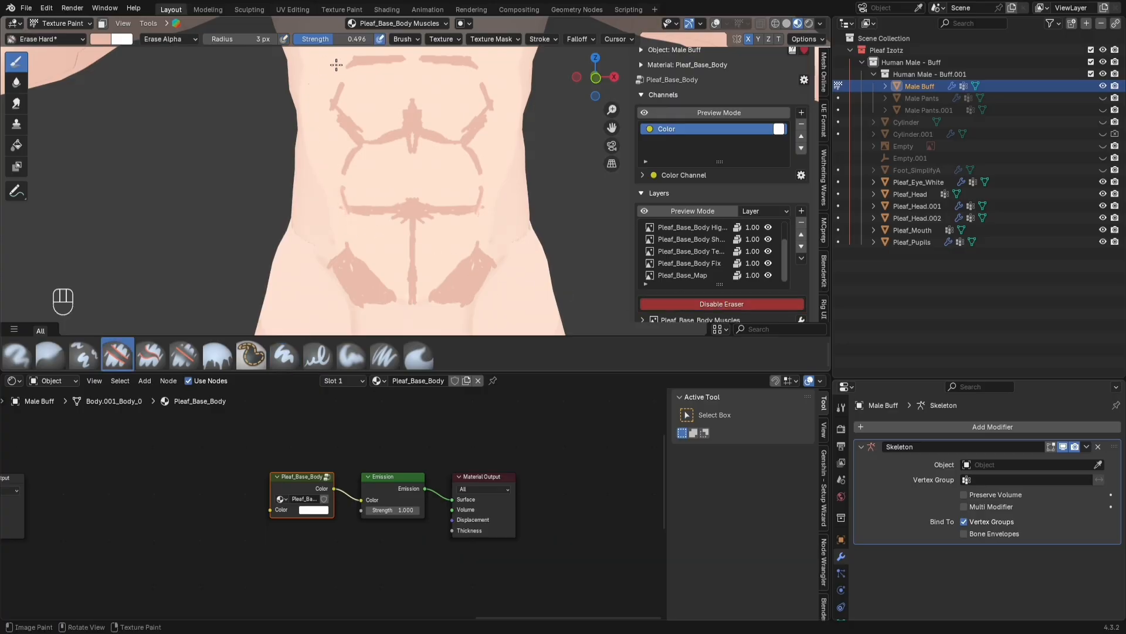
drag(351, 39, 386, 47)
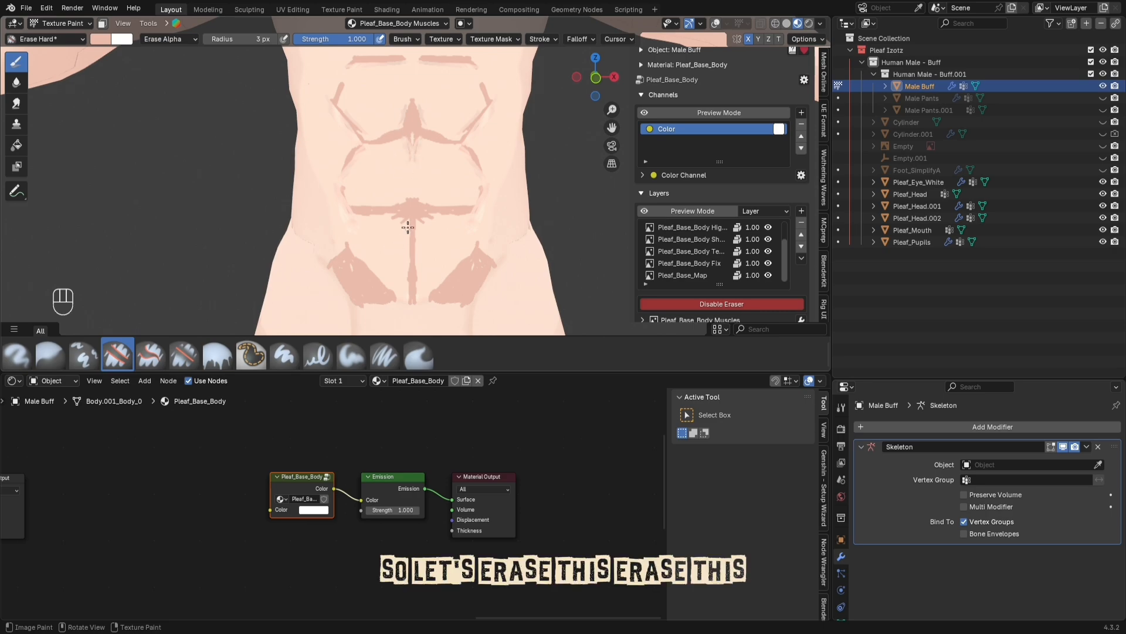
drag(409, 200, 394, 217)
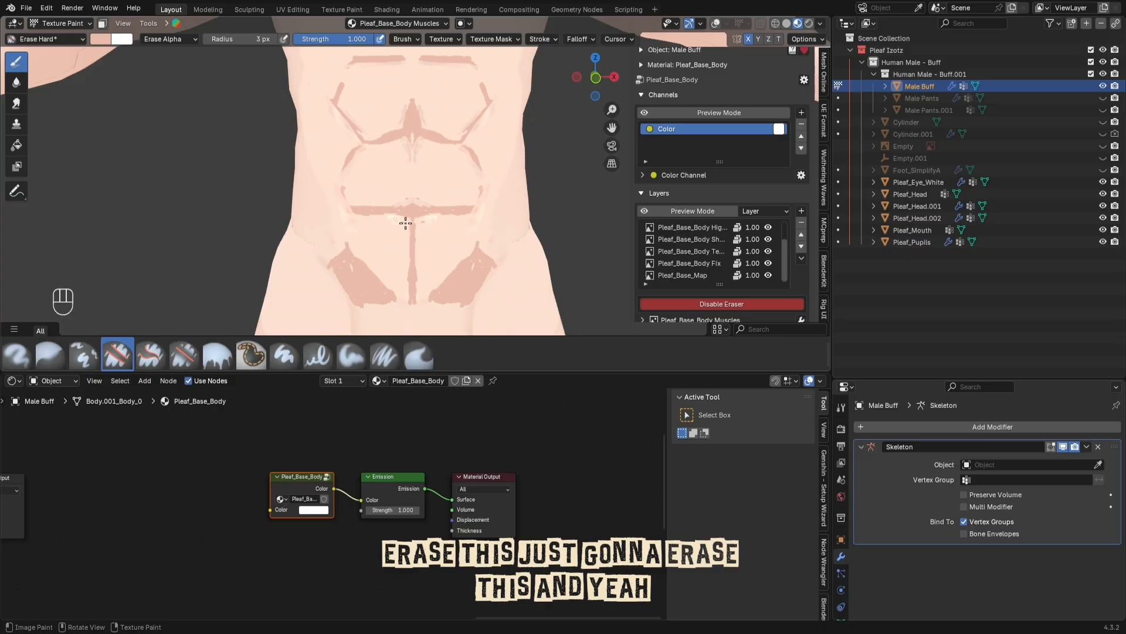
Step: Erase the edges of the lower oblique shading to trim it into slim tapered shapes beside the center line
scroll(396, 286, down, 6)
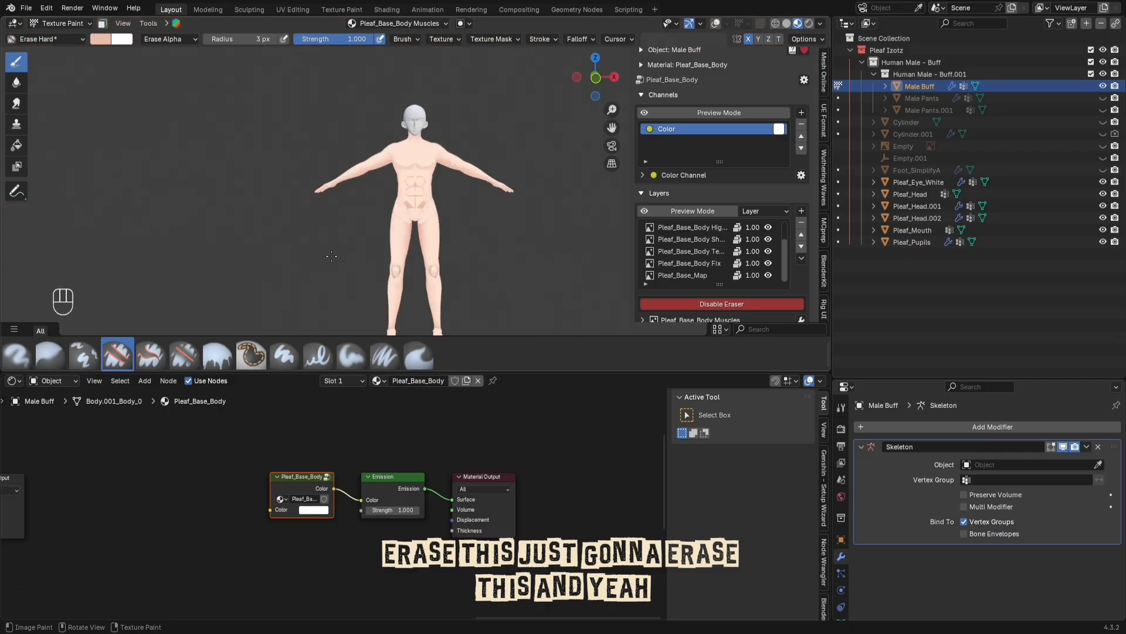
scroll(419, 238, up, 4)
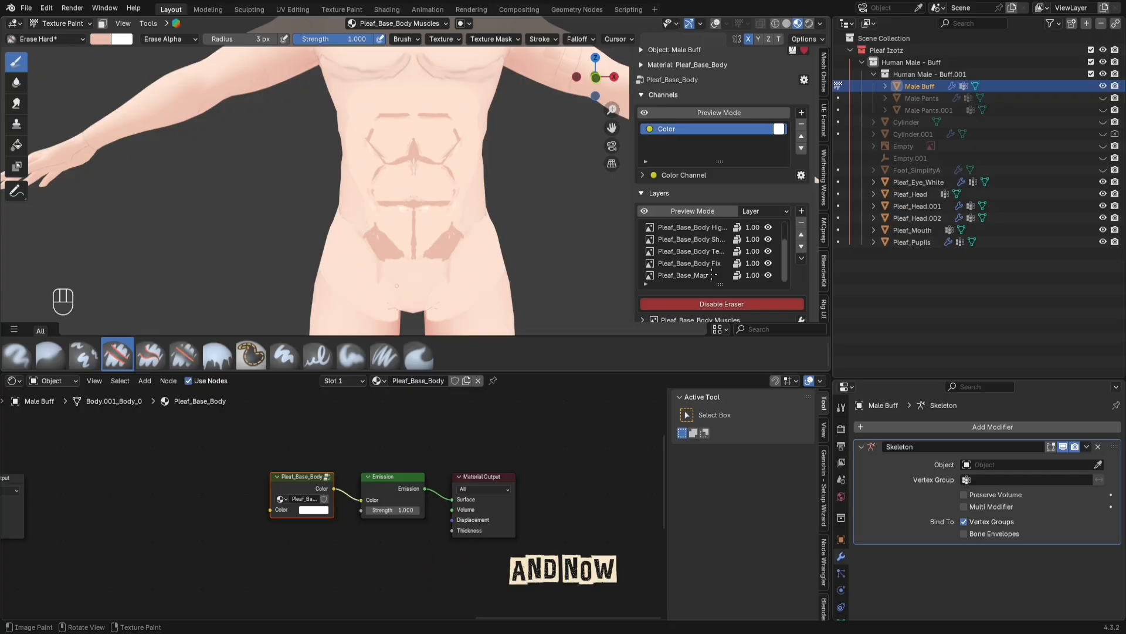
scroll(469, 171, up, 5)
scroll(457, 157, down, 5)
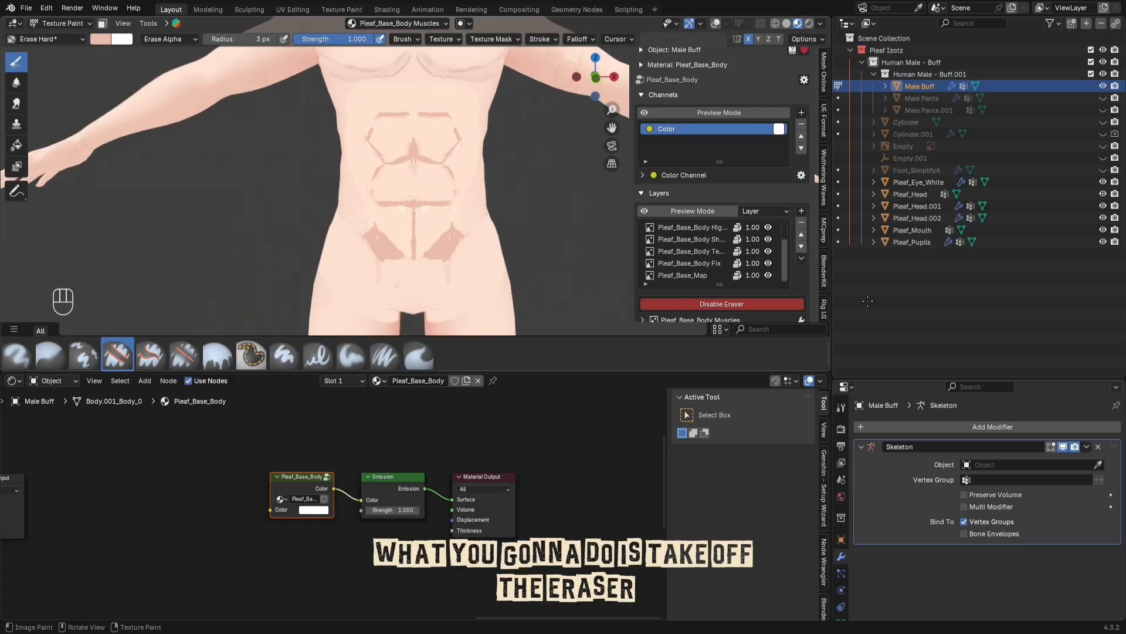
click(768, 304)
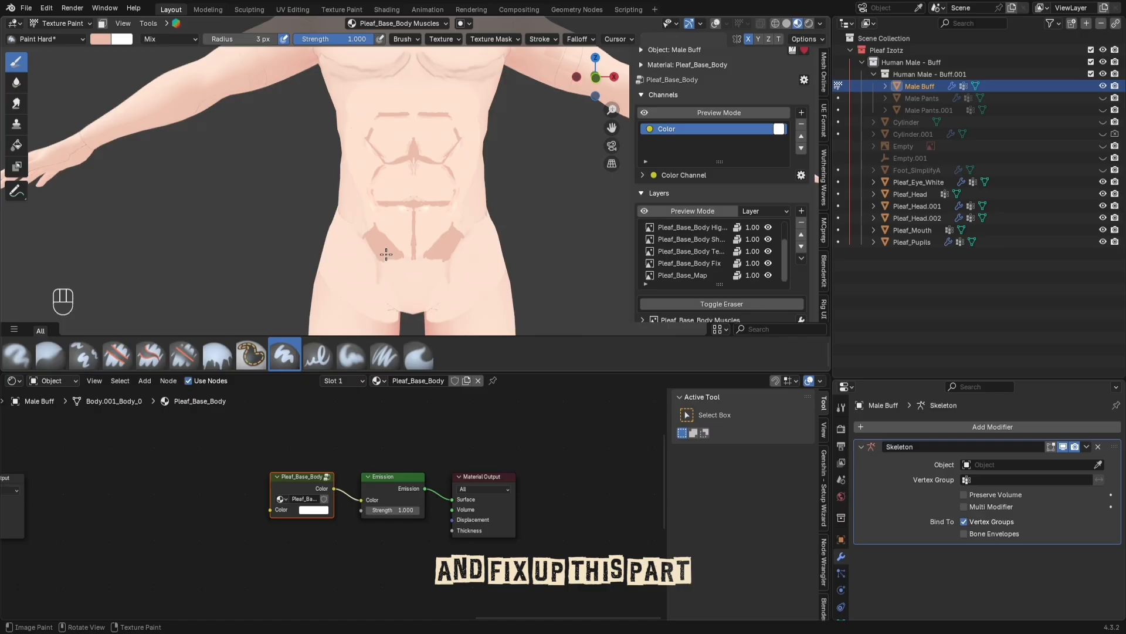
click(663, 304)
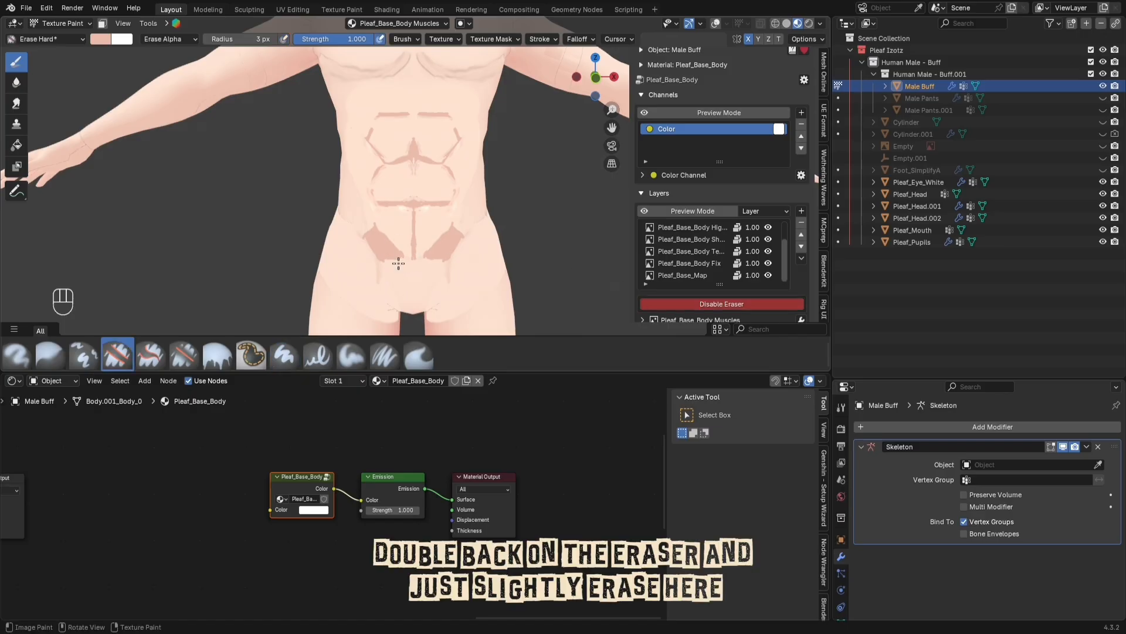
mouse_move(372, 241)
mouse_down()
mouse_move(407, 262)
mouse_move(397, 257)
mouse_up()
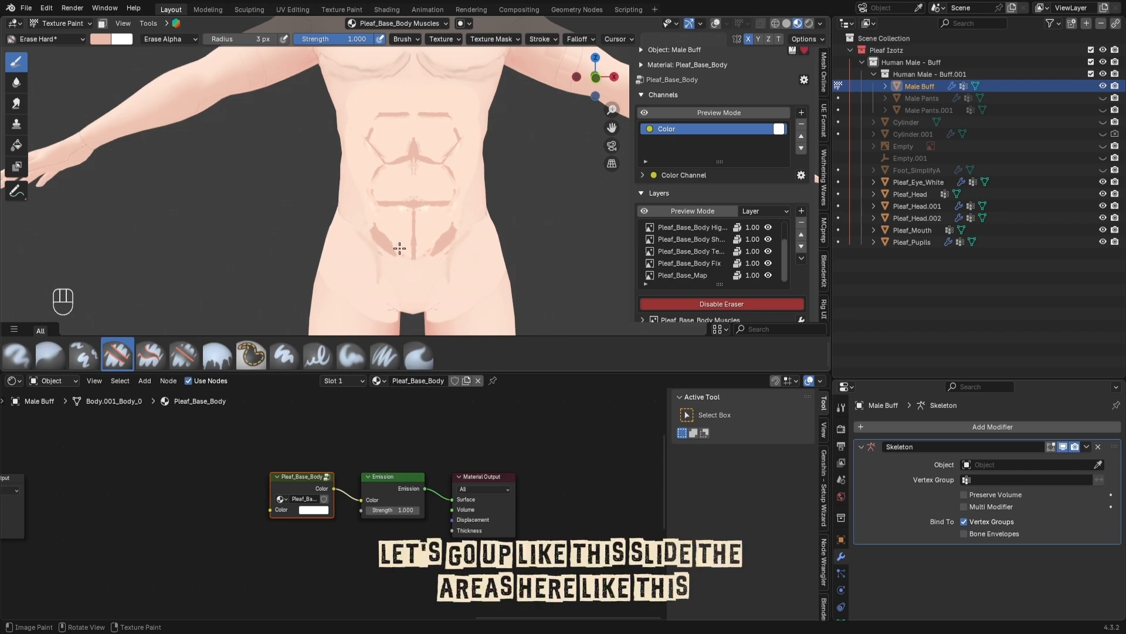
drag(394, 241, 400, 257)
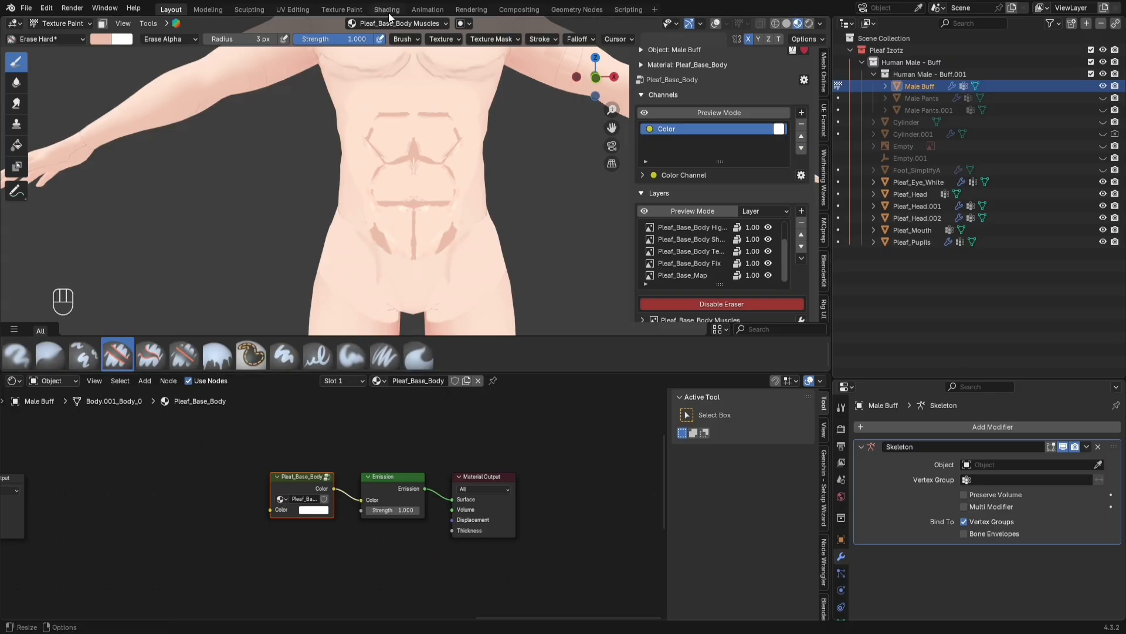
scroll(413, 268, down, 6)
scroll(415, 269, up, 6)
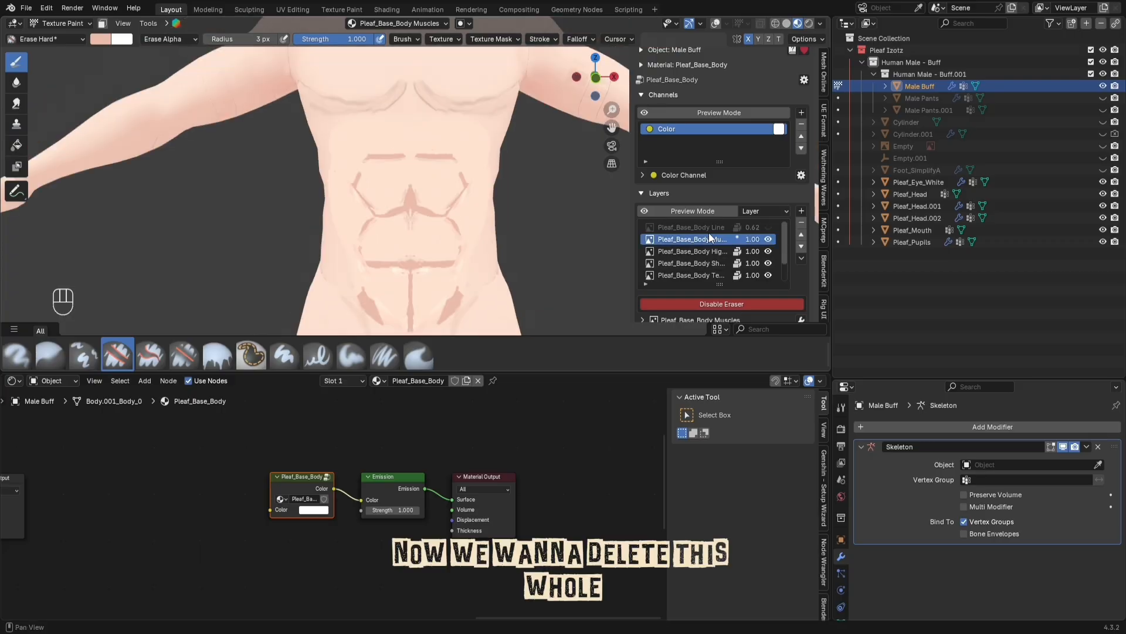
Step: Select the Pleaf_Base_Body Line layer and toggle its visibility to compare the body with and without guide lines, leaving it hidden
click(709, 228)
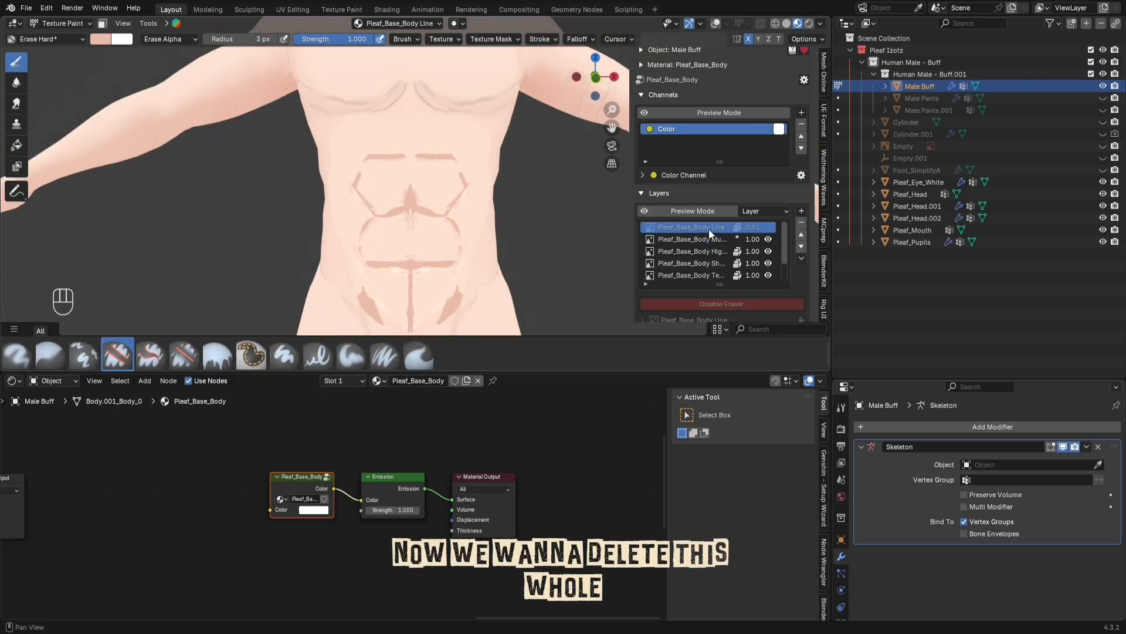
click(771, 228)
click(771, 228)
click(771, 229)
click(771, 228)
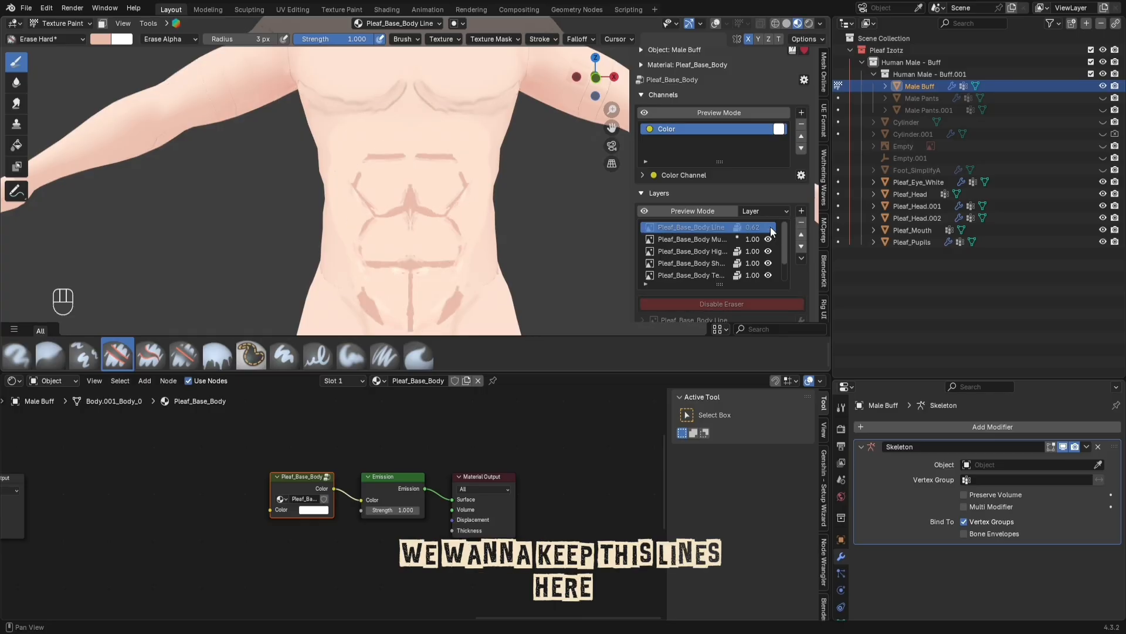
click(771, 229)
scroll(402, 203, down, 5)
scroll(403, 204, up, 5)
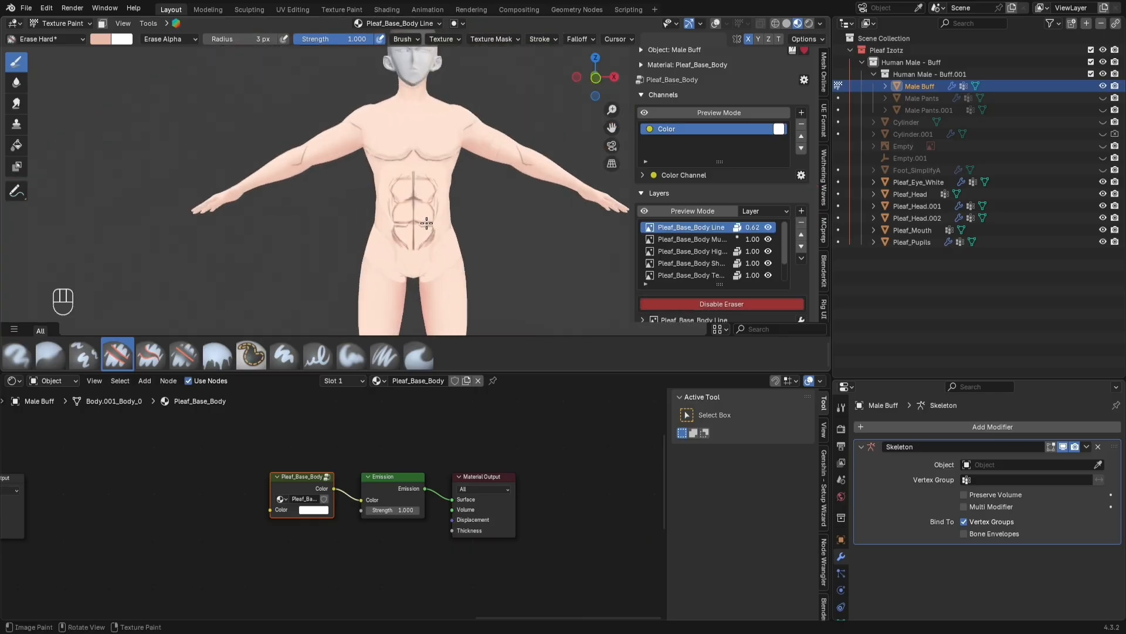
click(768, 228)
scroll(423, 249, down, 5)
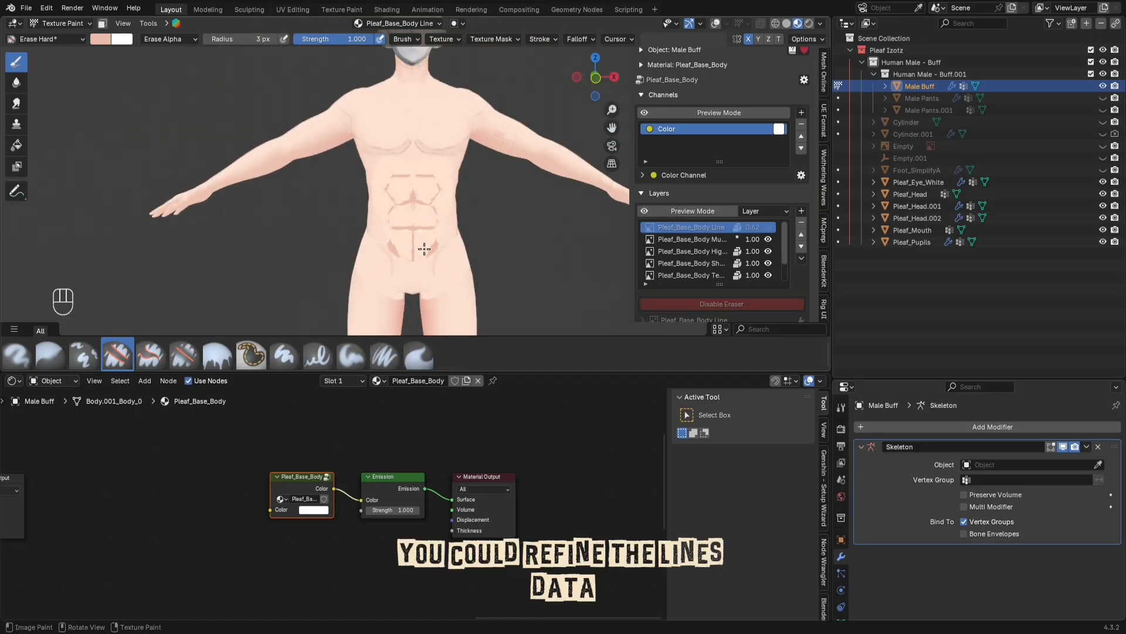
scroll(423, 249, up, 2)
scroll(423, 249, down, 2)
key(shift)
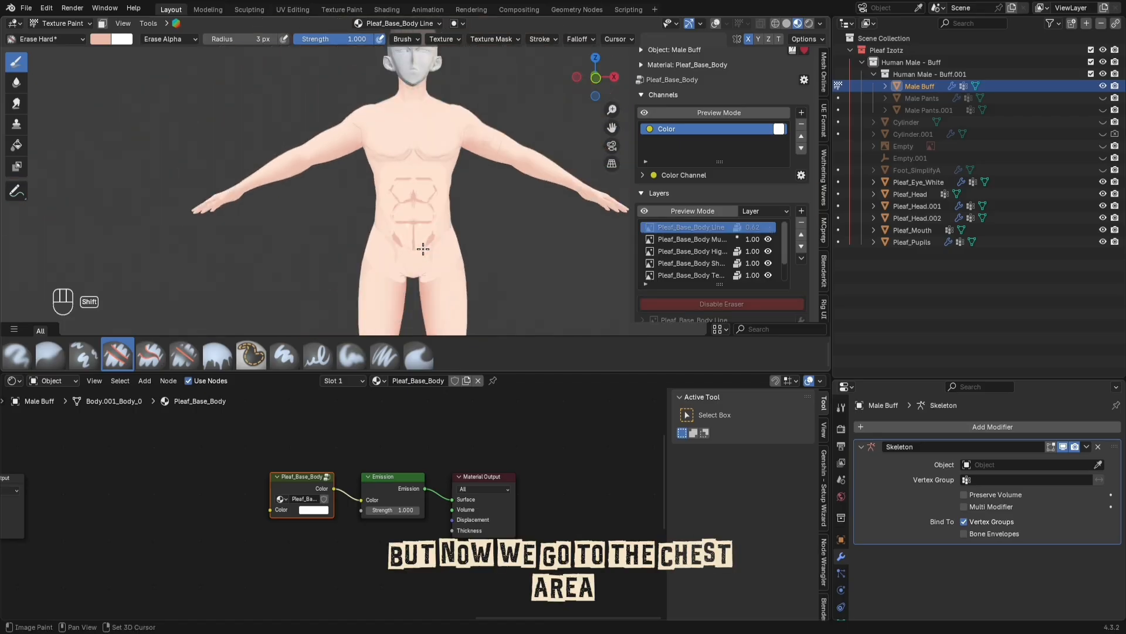
Step: Reselect the Pleaf_Base_Body Muscles layer and switch from the eraser back to the paint brush for work on the chest
shift+middle_drag(429, 225, 409, 205)
scroll(428, 314, up, 5)
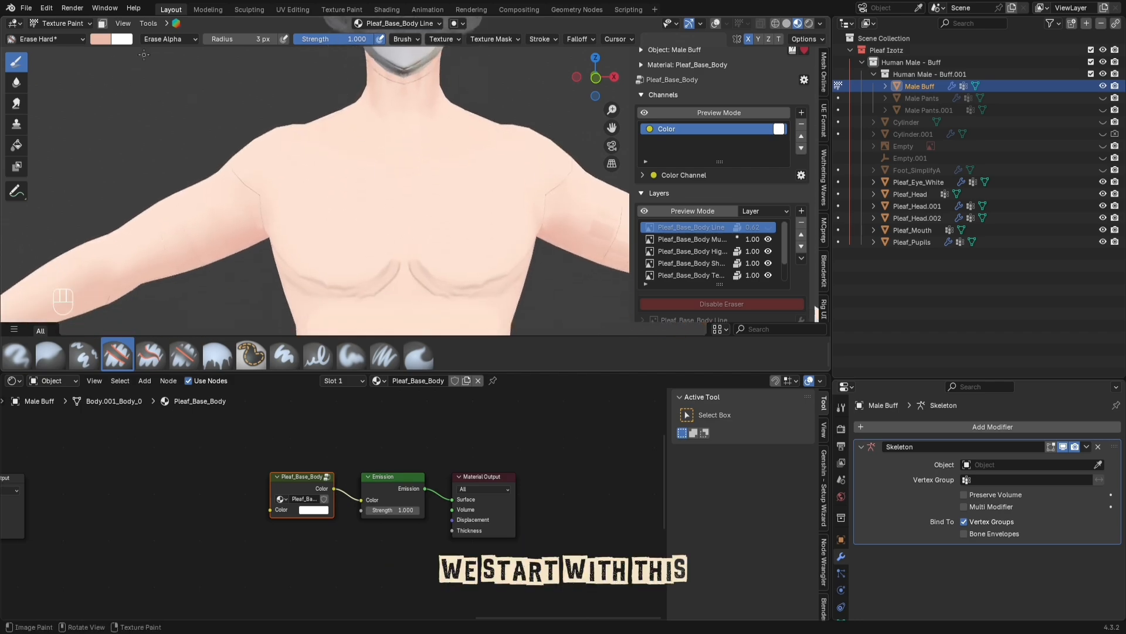
click(691, 239)
key(shift)
click(717, 305)
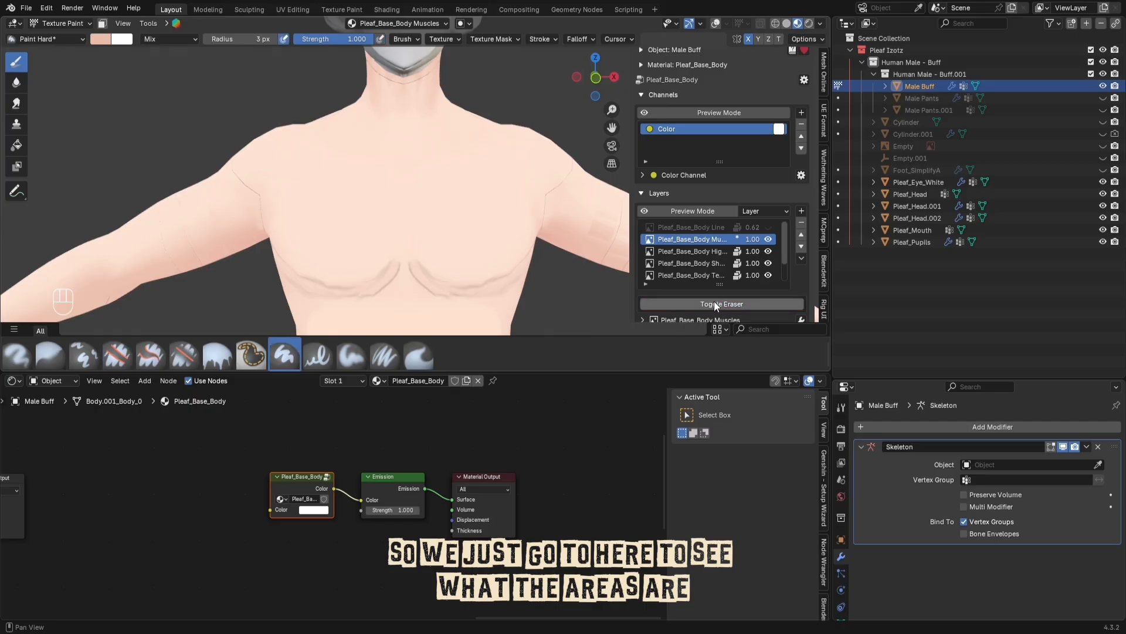
Step: Turn on the viewport overlays to show the body's wireframe as a guide over the chest
scroll(375, 231, down, 3)
mouse_move(374, 231)
shift+middle_down()
mouse_move(358, 150)
mouse_move(398, 238)
shift+middle_up()
click(105, 40)
scroll(382, 153, up, 4)
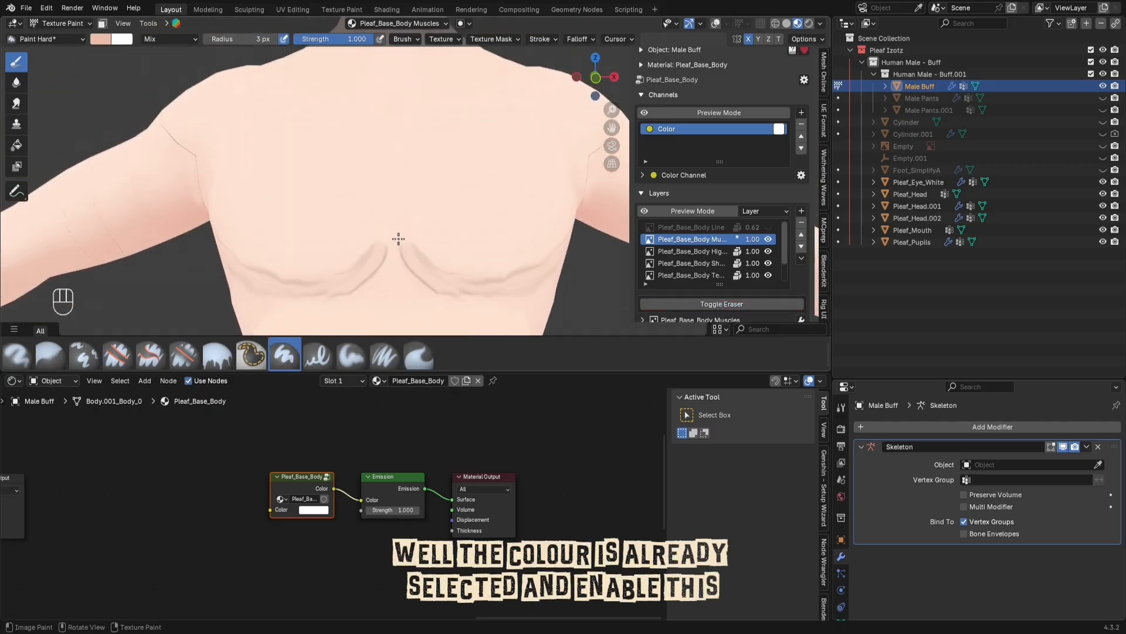
click(715, 24)
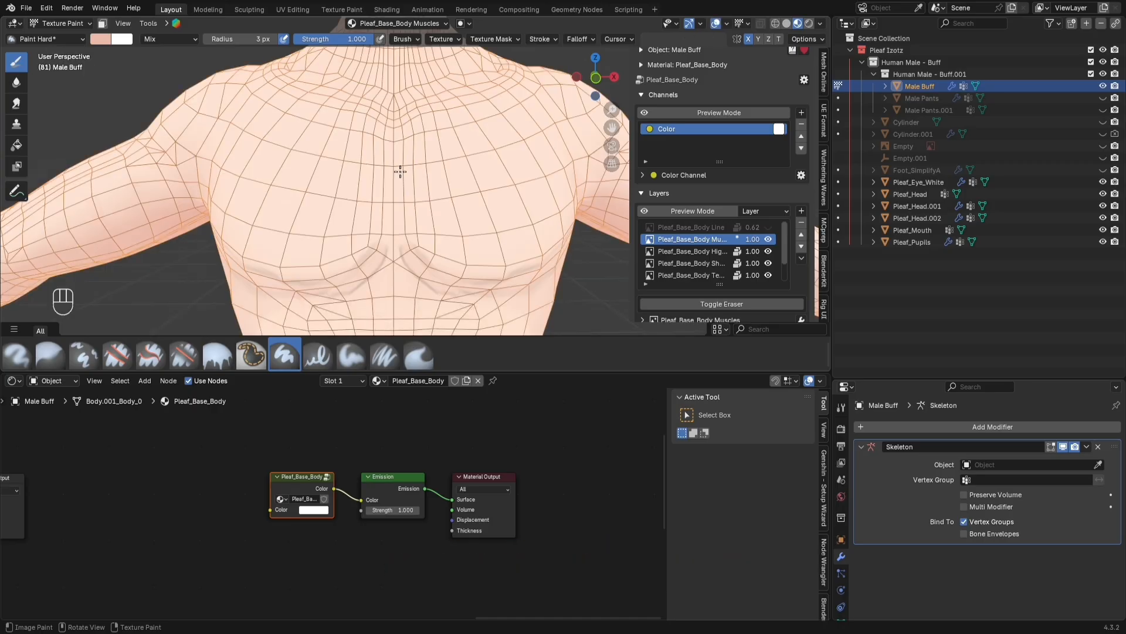
Step: Paint a V mark on the mid sternum, narrow wedges between the pectorals and an underline beneath them on the muscles layer
drag(369, 175, 394, 189)
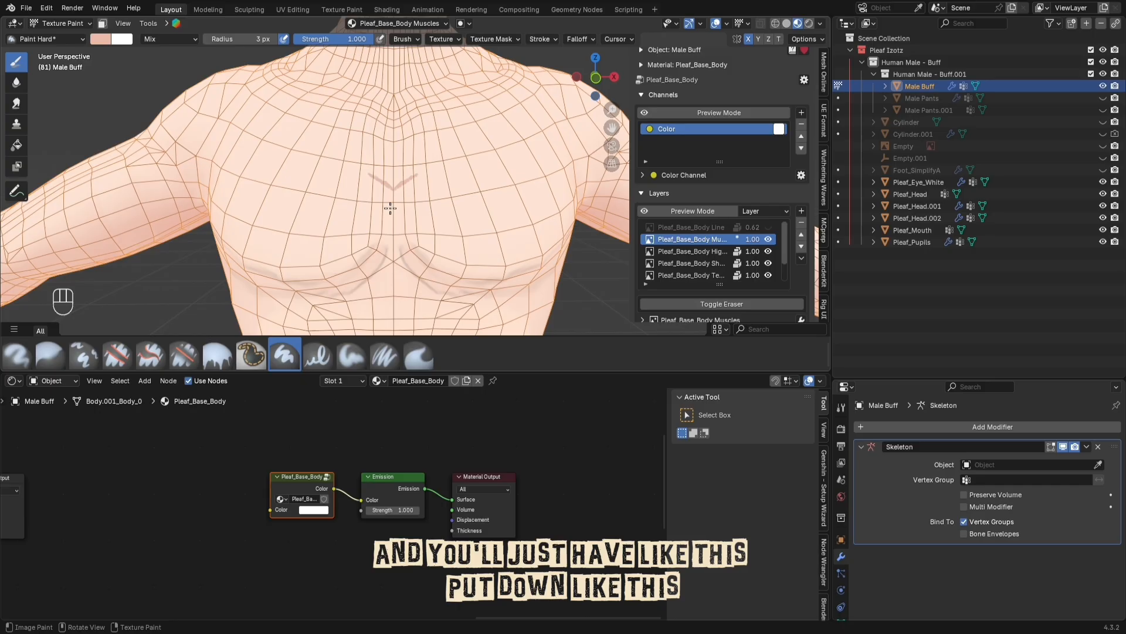
drag(388, 211, 385, 243)
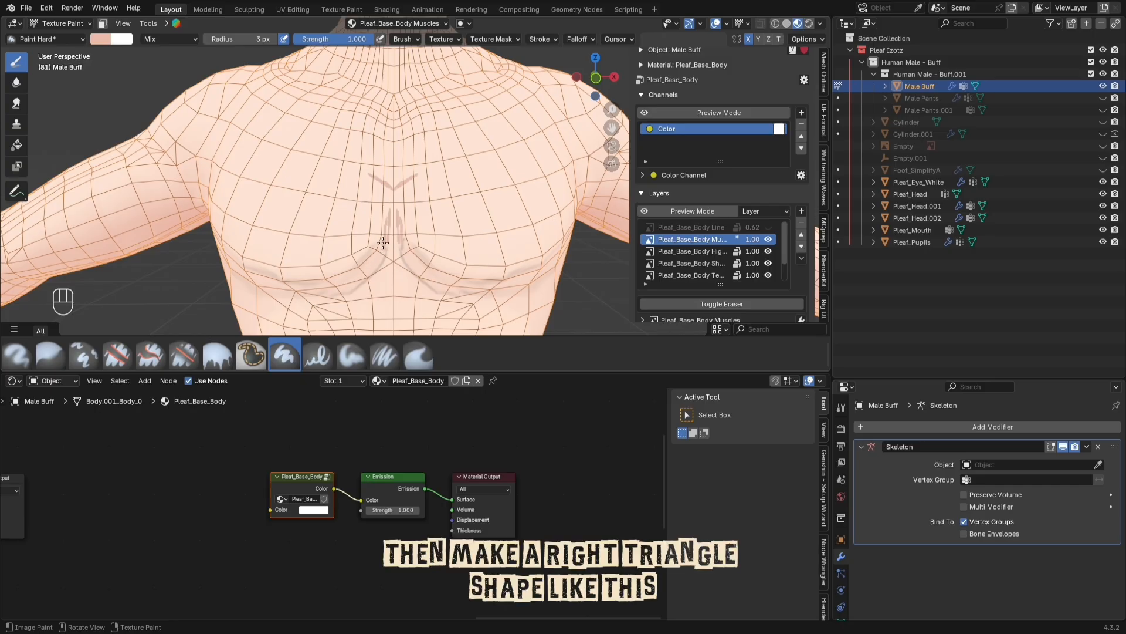
mouse_move(383, 242)
mouse_down()
mouse_move(277, 273)
mouse_move(328, 271)
mouse_move(256, 268)
mouse_up()
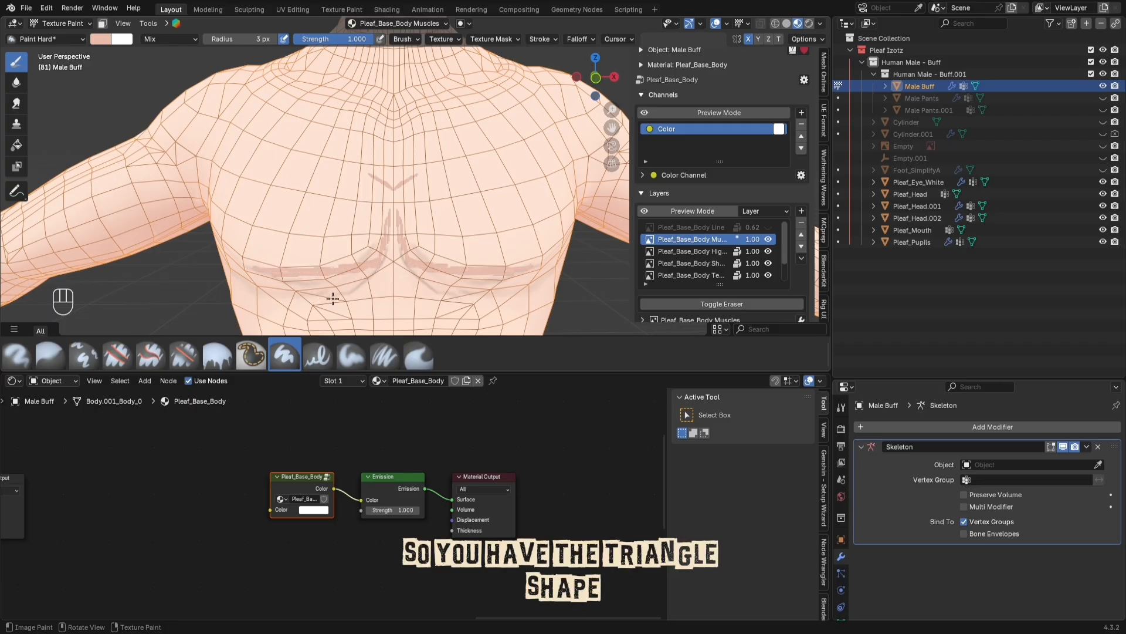
Step: Undo the latest strokes under the pectorals and save the Blender file
scroll(333, 298, down, 1)
key(ctrl+z)
key(ctrl+z)
key(ctrl+z)
key(ctrl+z)
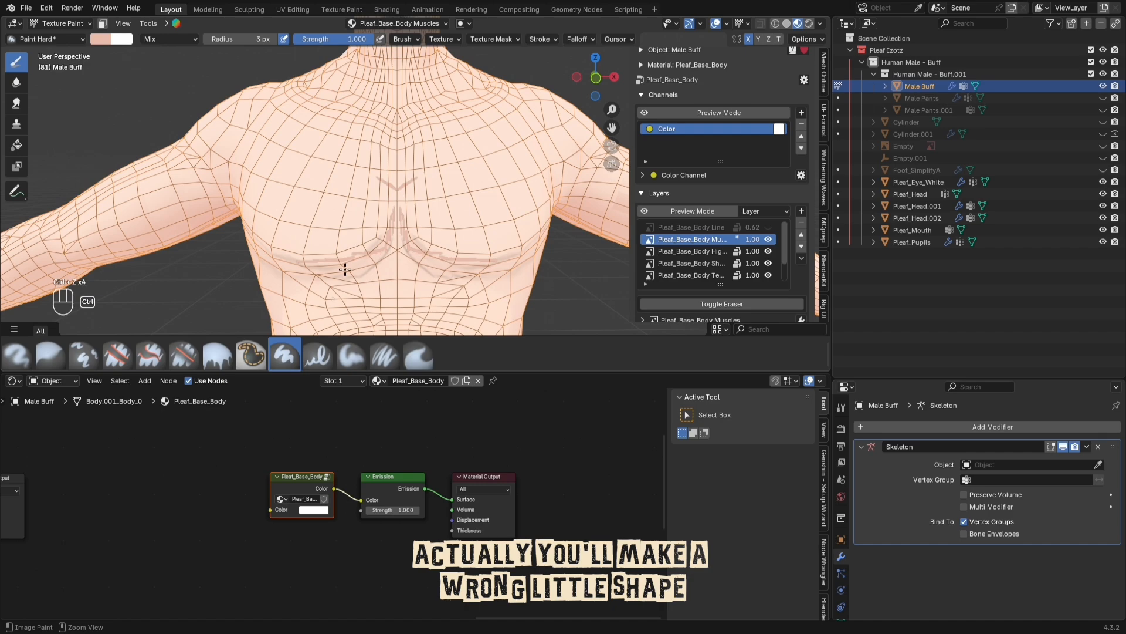
key(ctrl+z)
key(ctrl+s)
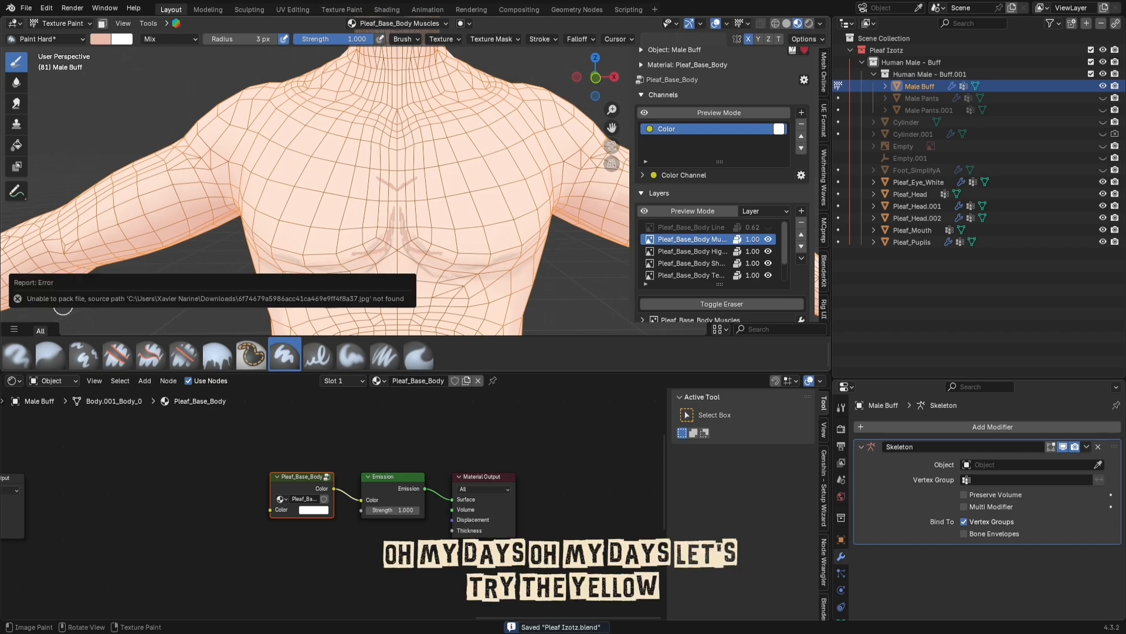
key(ctrl+z)
key(ctrl+z)
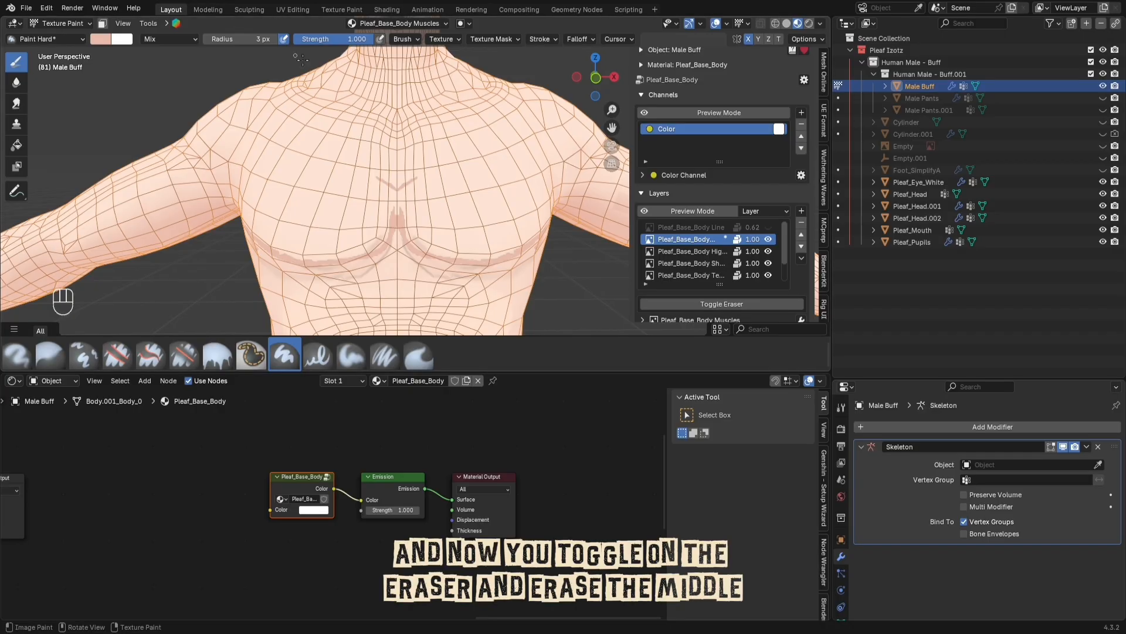
Step: Switch to the eraser, clear the middle of the shading between the pectorals and return to the paint brush
click(695, 305)
mouse_move(396, 207)
mouse_down()
mouse_move(391, 242)
mouse_move(396, 203)
mouse_up()
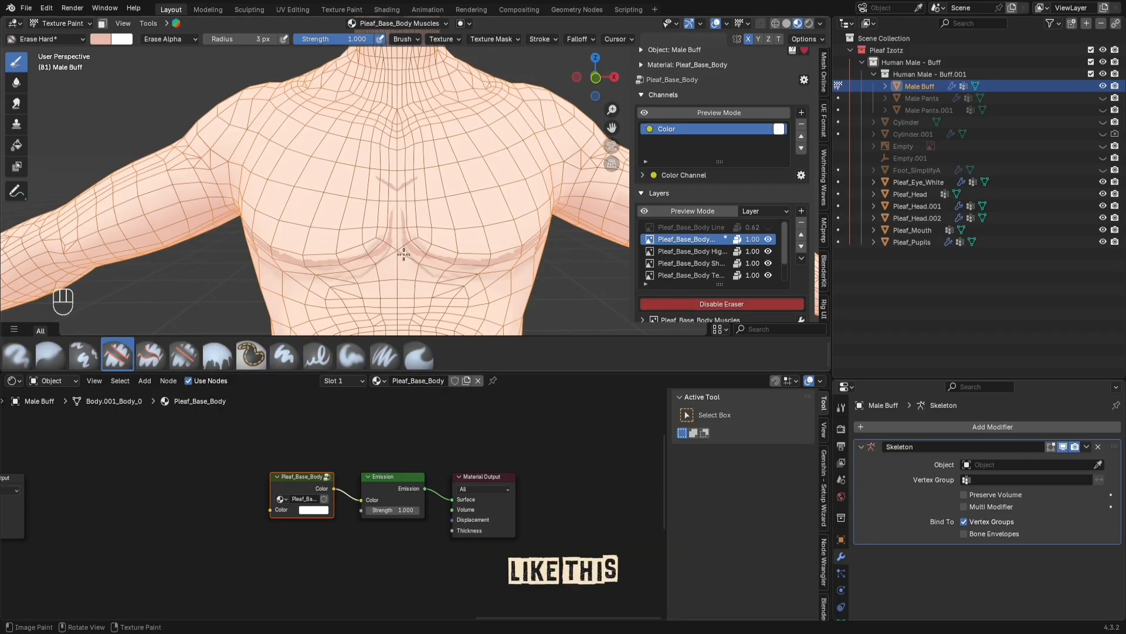
click(722, 306)
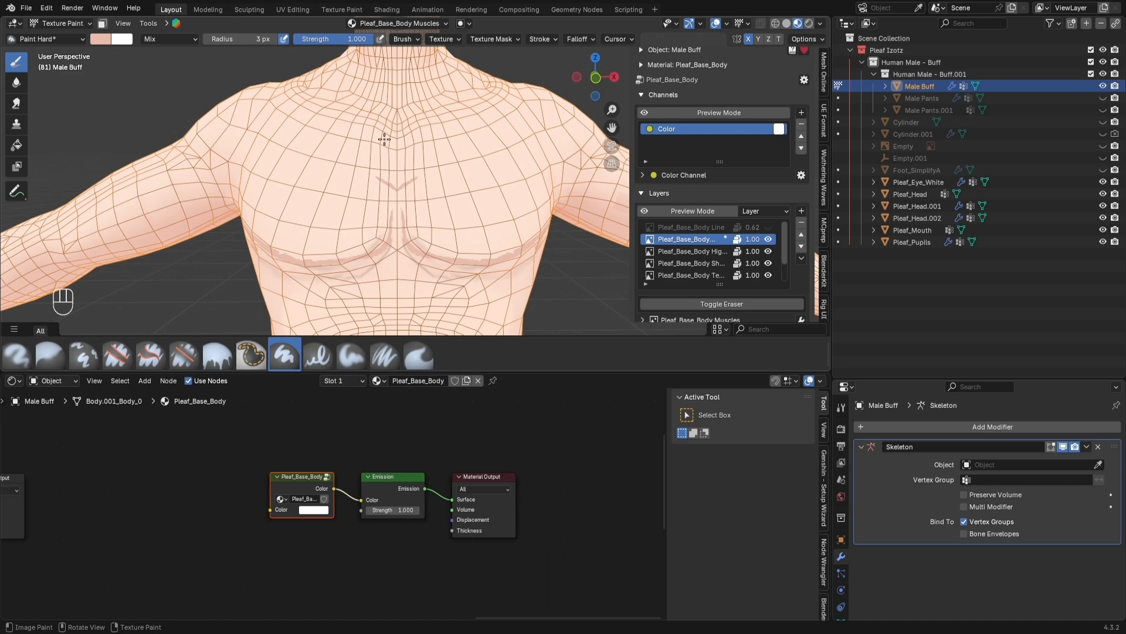
Step: Paint a short V mark on the upper sternum and a collarbone line running down to the chest center
drag(376, 142, 397, 150)
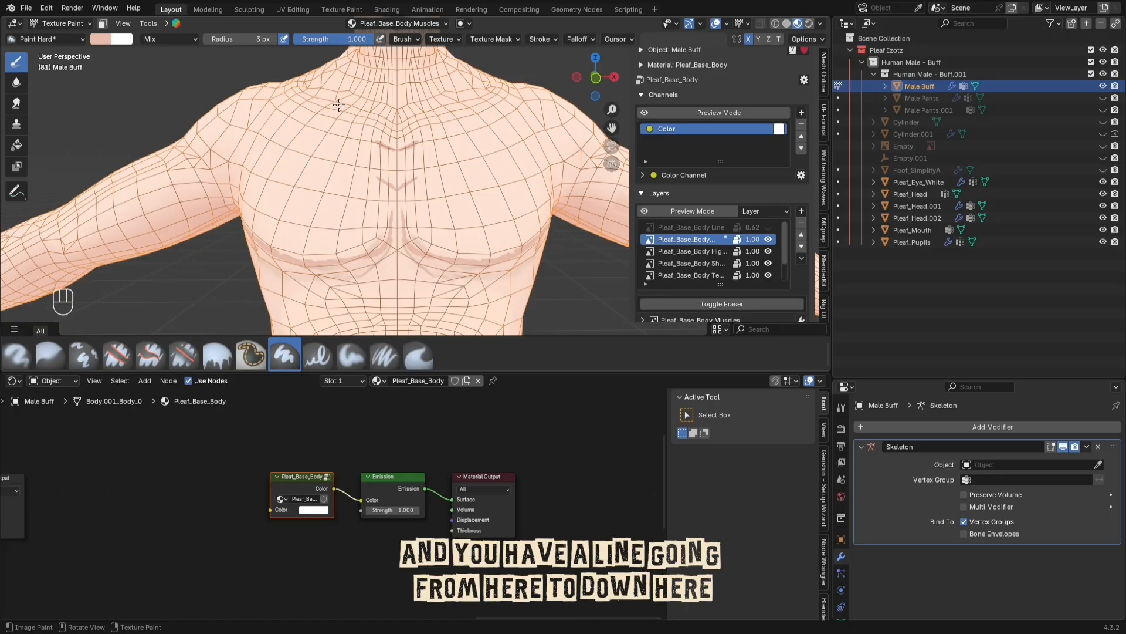
drag(299, 86, 393, 127)
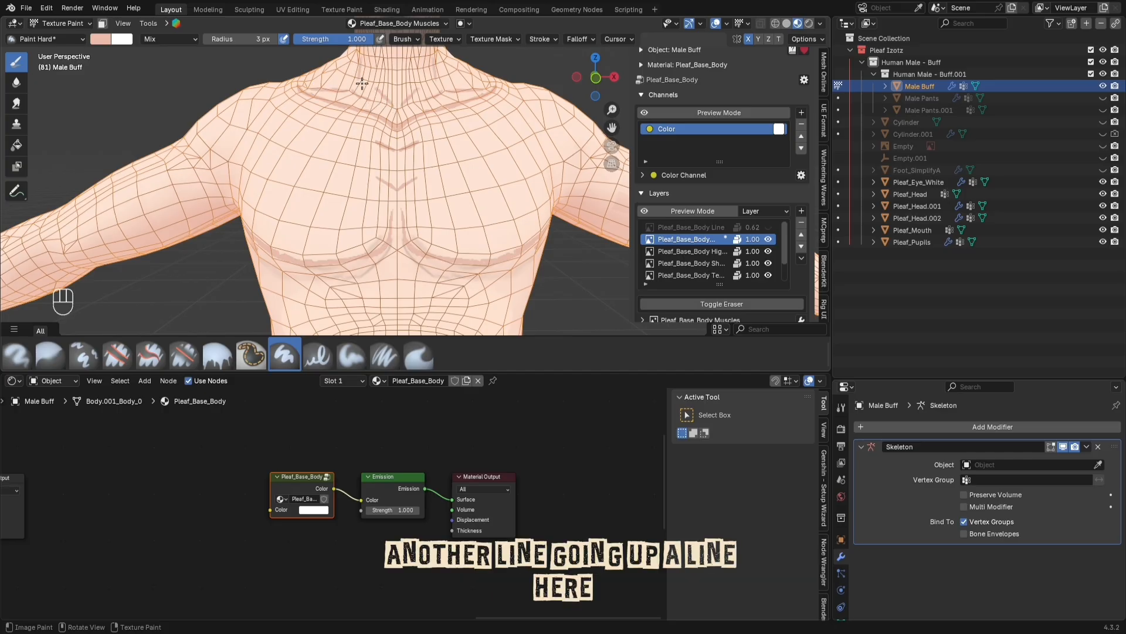
Step: Turn off the viewport overlays and check the torso shading without the wireframe
scroll(372, 135, down, 5)
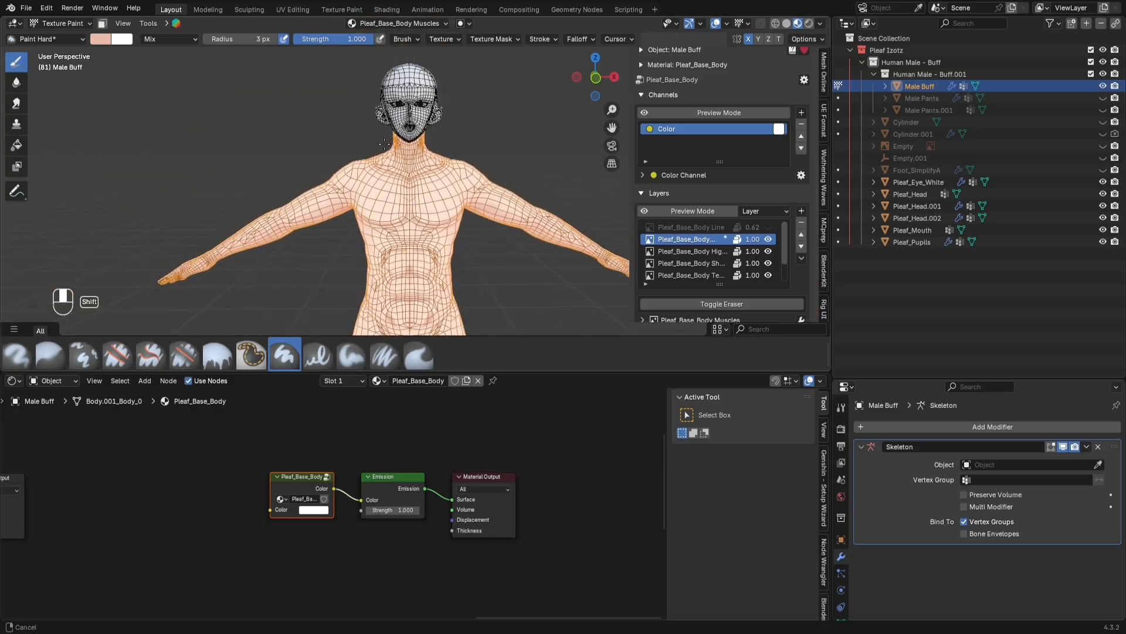
scroll(373, 134, up, 3)
click(726, 23)
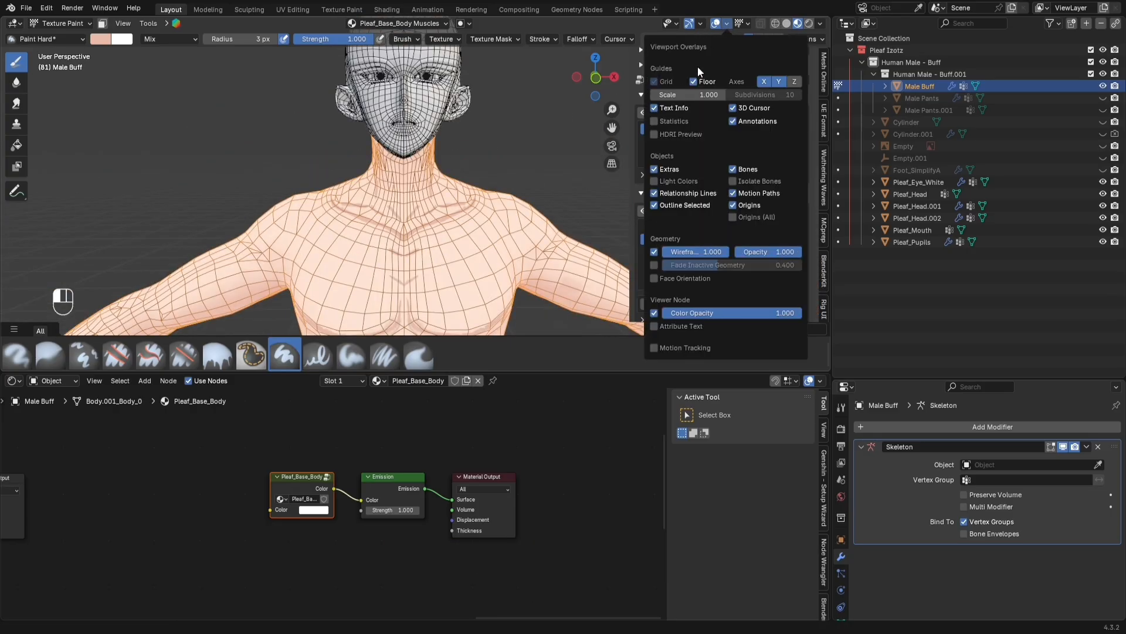
click(716, 23)
scroll(441, 173, down, 4)
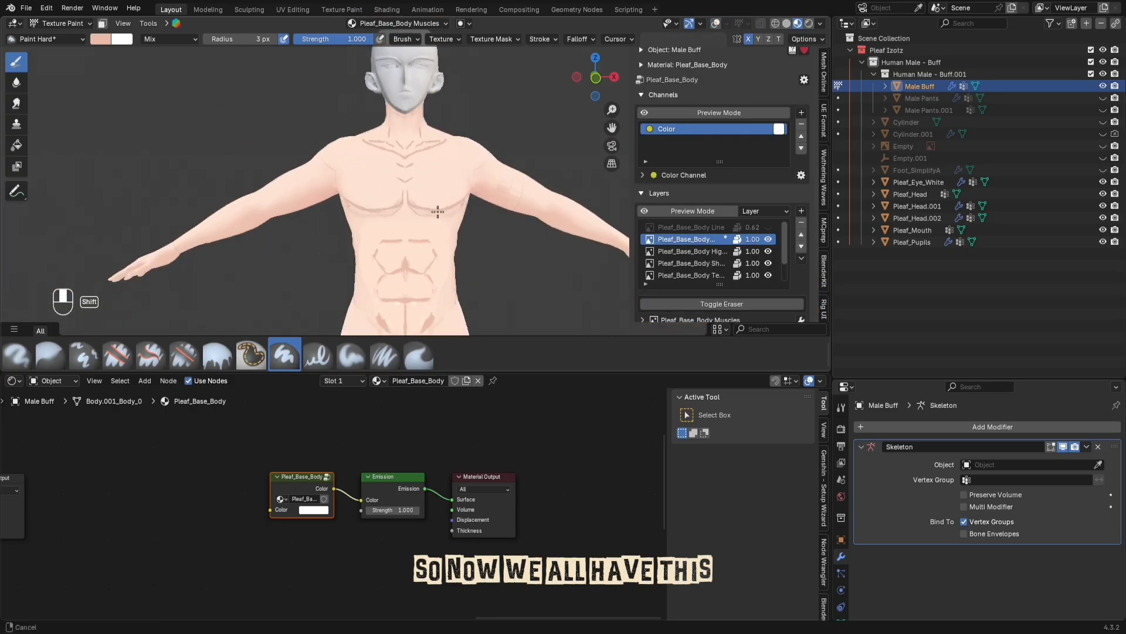
mouse_move(441, 173)
middle_down()
mouse_move(464, 171)
mouse_move(429, 171)
mouse_move(446, 170)
middle_up()
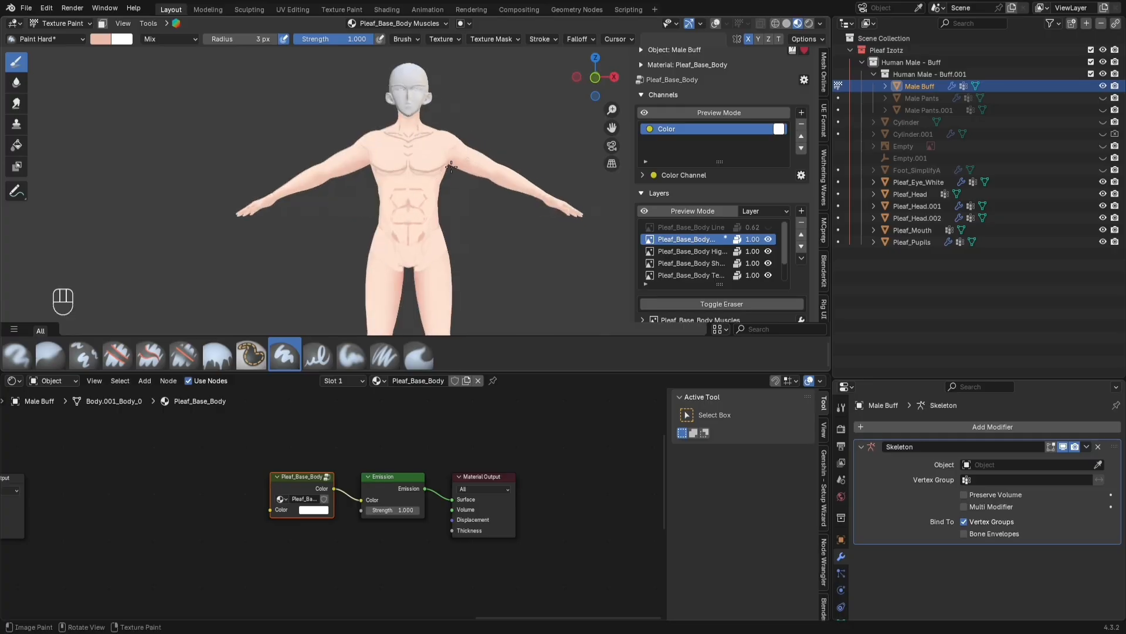
scroll(440, 216, up, 4)
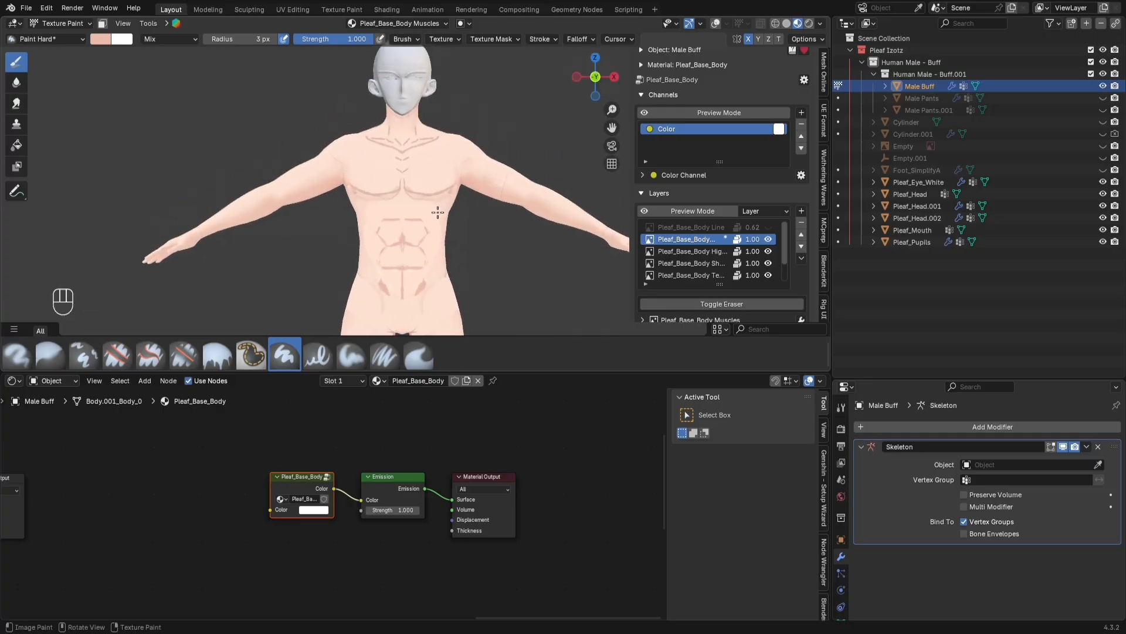
scroll(440, 217, down, 1)
shift+middle_drag(440, 216, 435, 176)
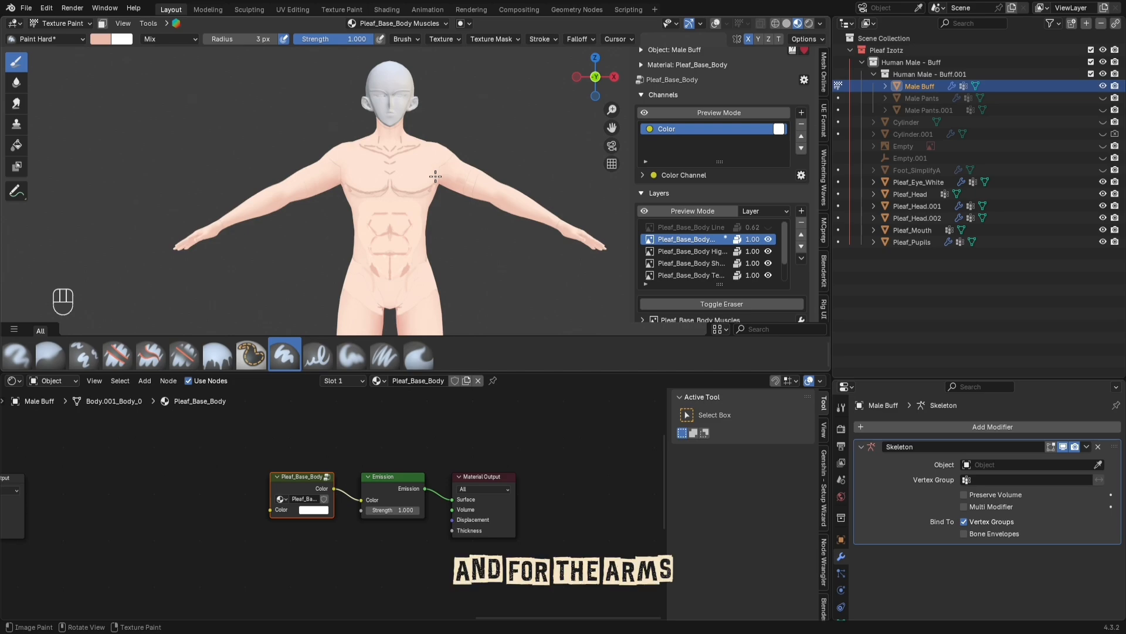
Step: Paint short curved deltoid lines on the front of the shoulders, undoing the last stroke
scroll(436, 176, up, 5)
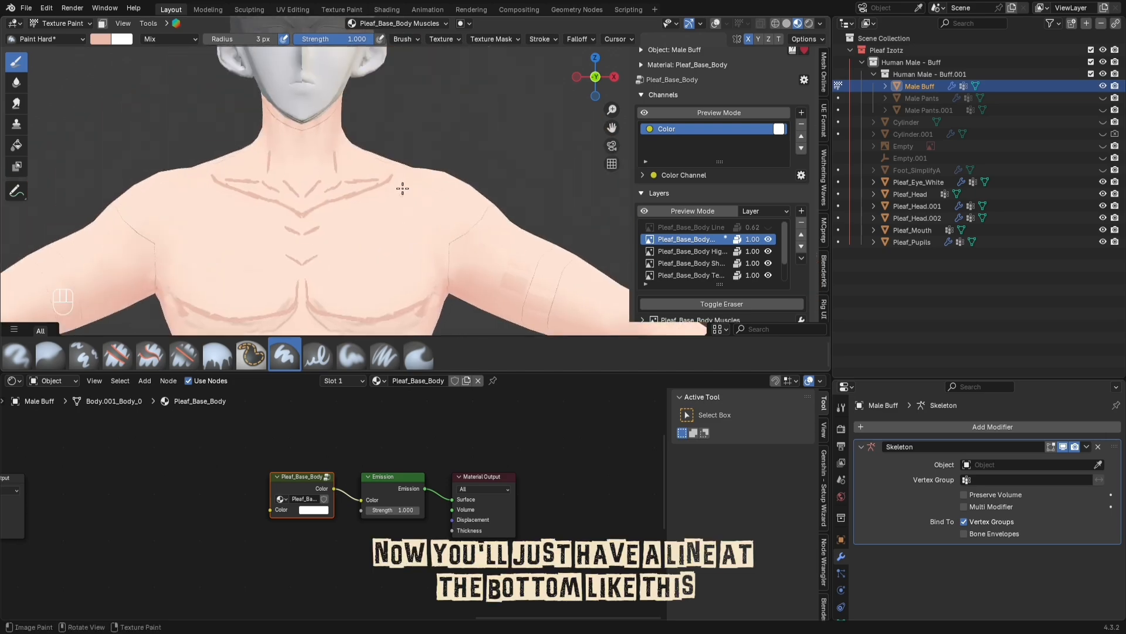
drag(408, 199, 444, 227)
key(ctrl+z)
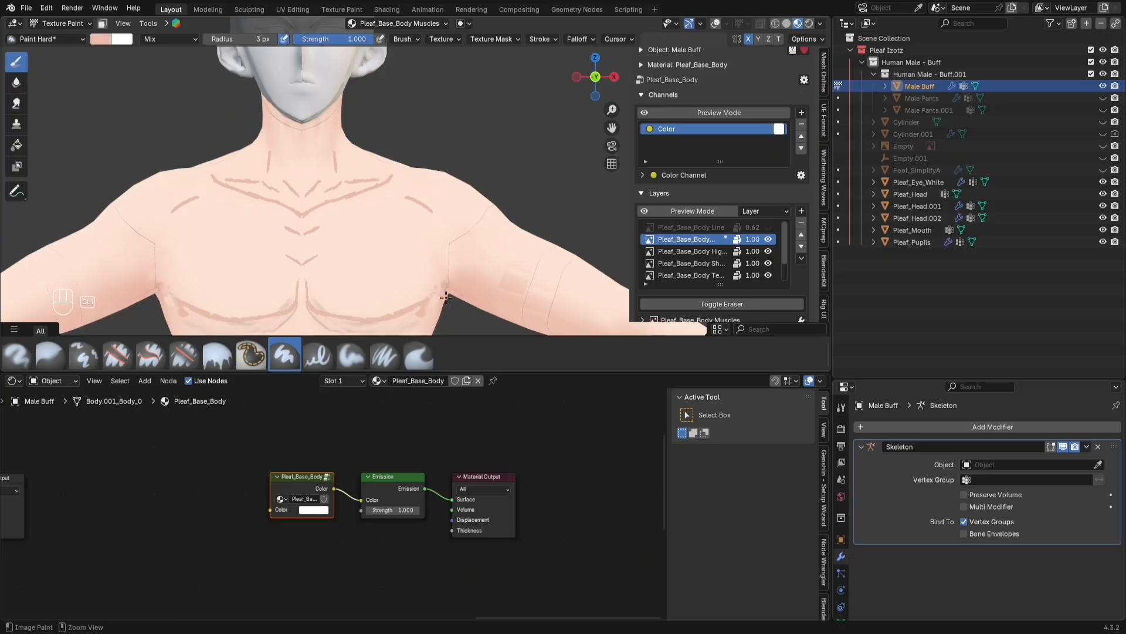
Step: Paint muscle lines underneath the arm, across the inner elbow and at the back of the elbow
scroll(469, 238, down, 2)
middle_drag(442, 231, 424, 209)
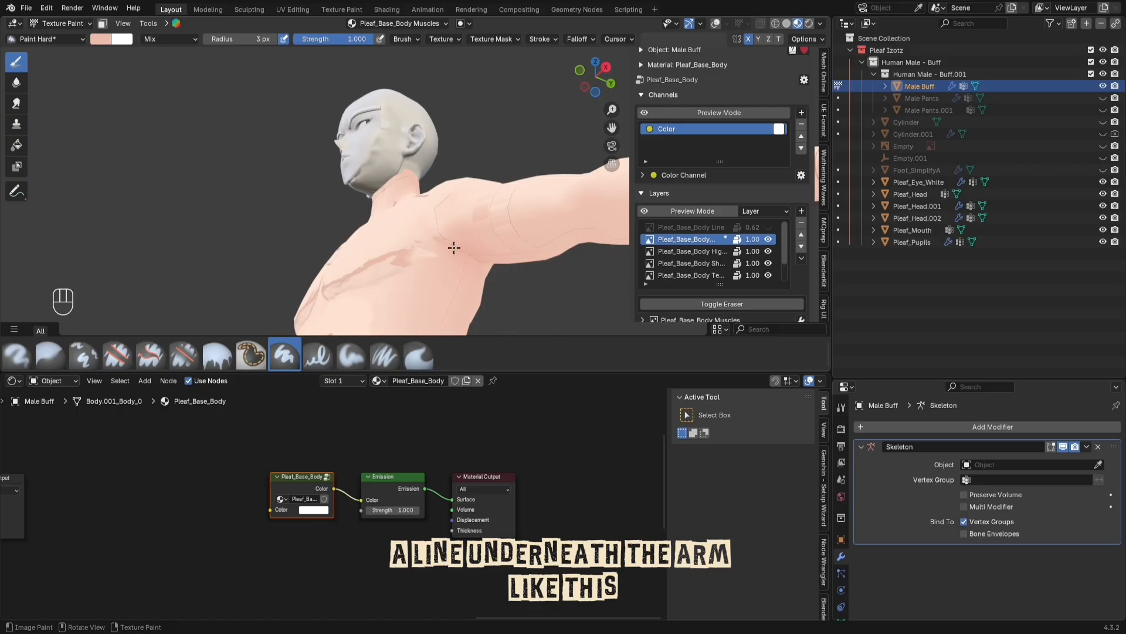
middle_drag(461, 260, 403, 223)
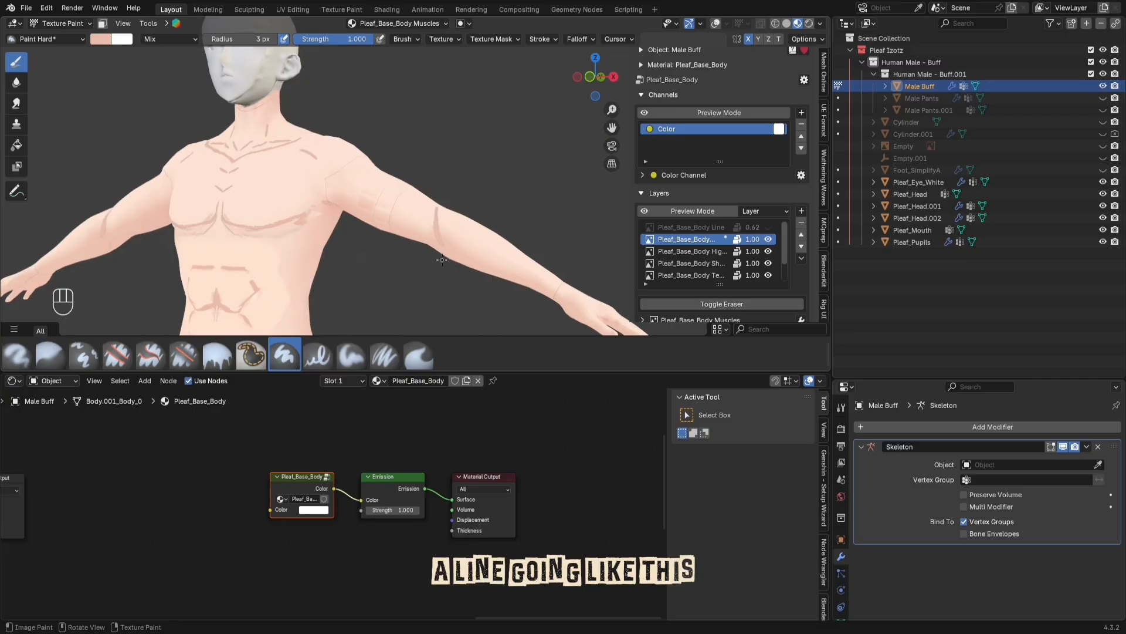
middle_drag(440, 262, 318, 236)
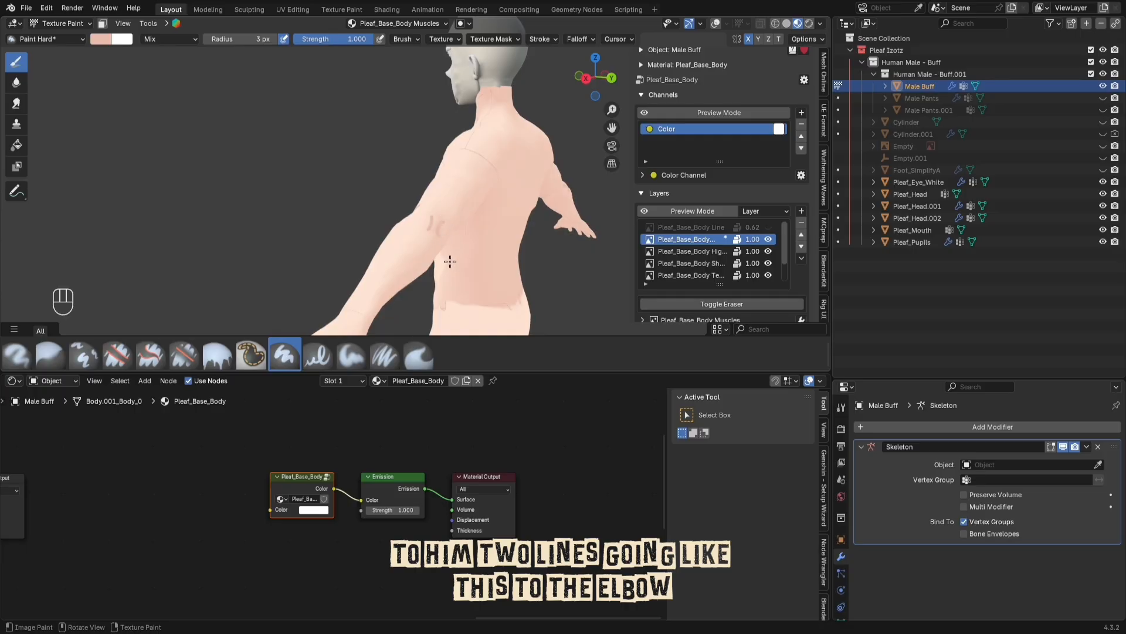
middle_drag(444, 259, 315, 176)
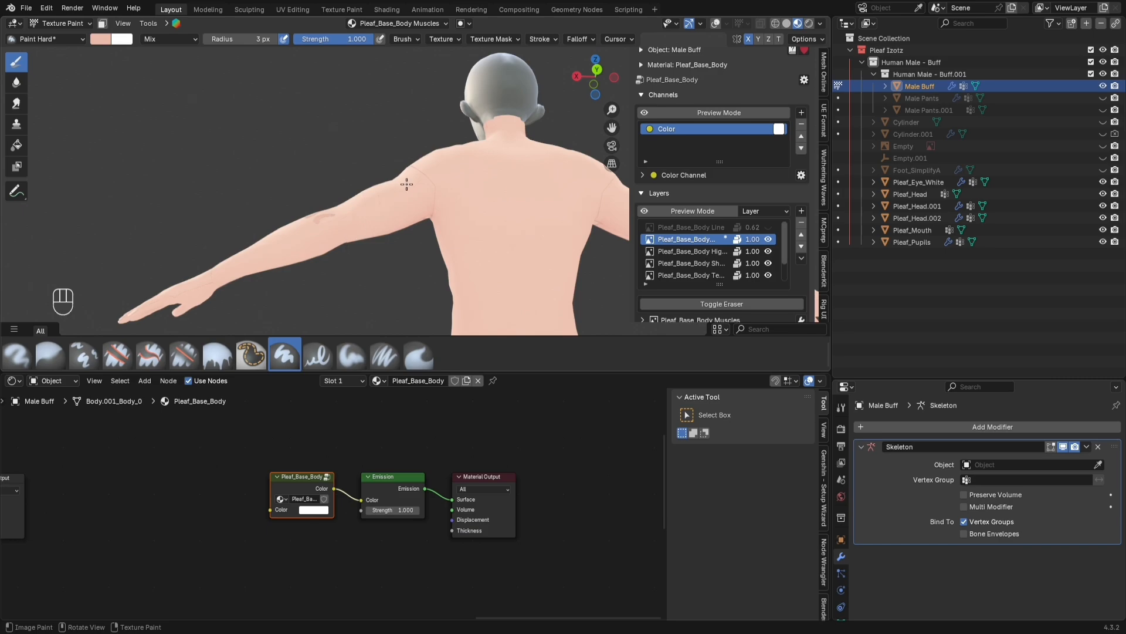
Step: Thicken the shading beneath both pectorals and check it against the whole body
middle_drag(407, 184, 449, 75)
scroll(444, 83, down, 8)
mouse_move(410, 206)
middle_down()
mouse_move(399, 182)
mouse_move(425, 103)
mouse_move(415, 193)
mouse_move(417, 172)
mouse_move(431, 197)
middle_up()
scroll(427, 120, down, 1)
scroll(425, 103, up, 3)
scroll(415, 193, up, 3)
scroll(437, 214, up, 5)
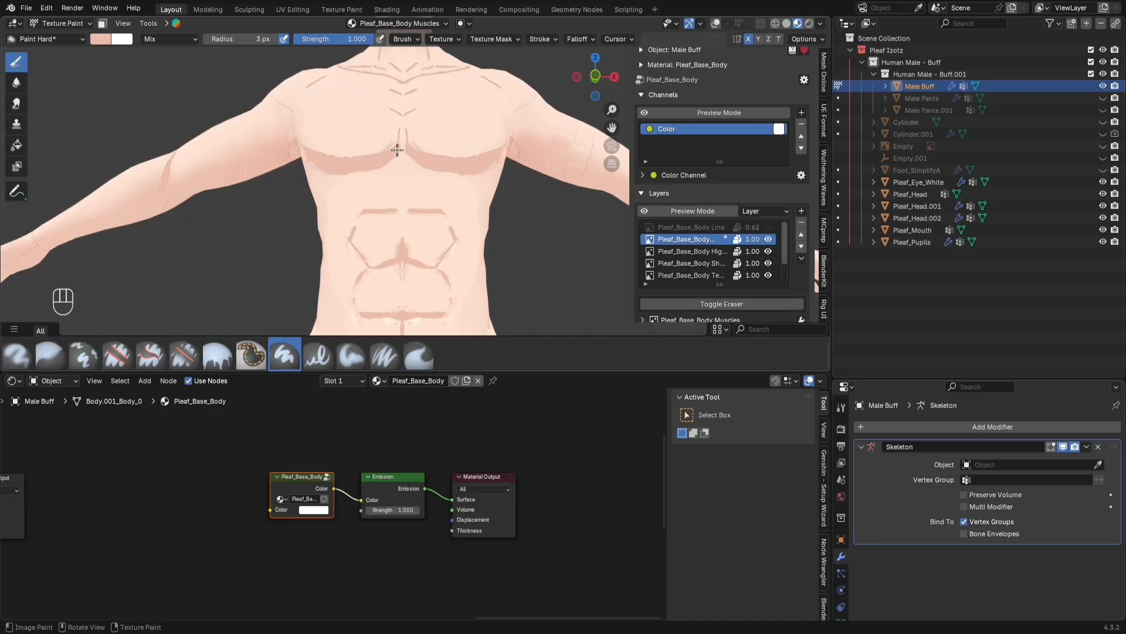
scroll(366, 185, down, 10)
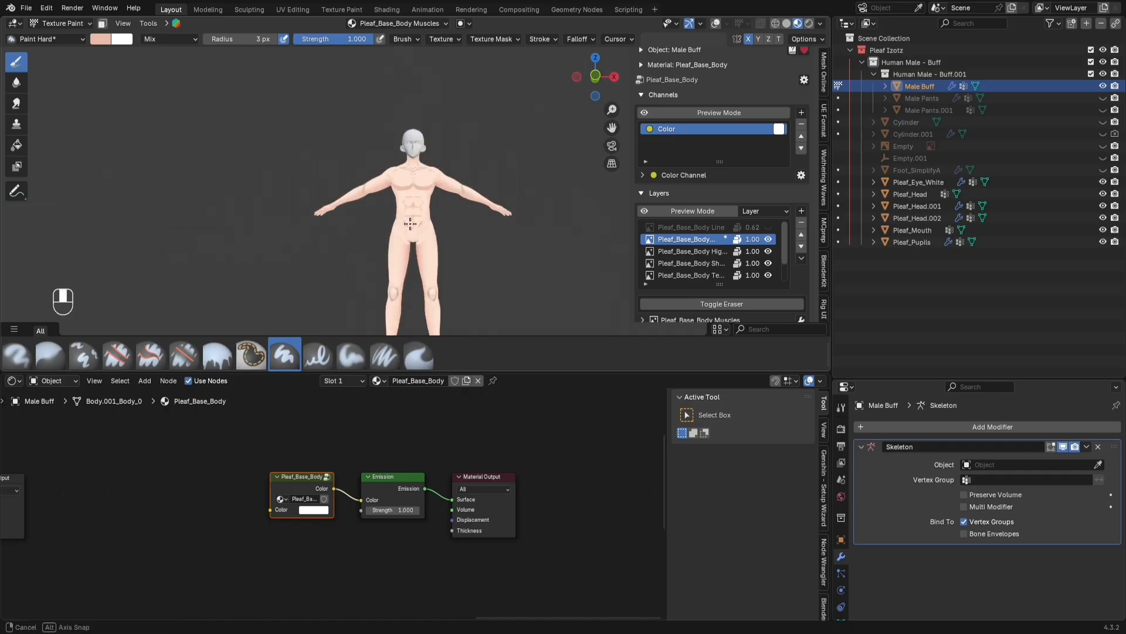
scroll(414, 234, up, 2)
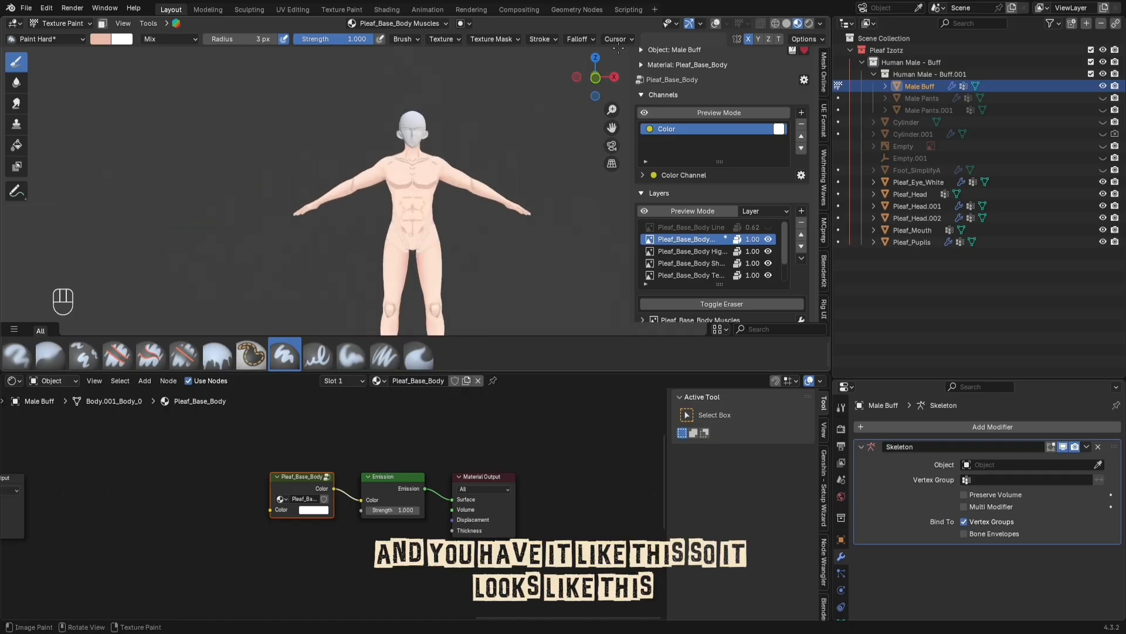
scroll(396, 214, up, 4)
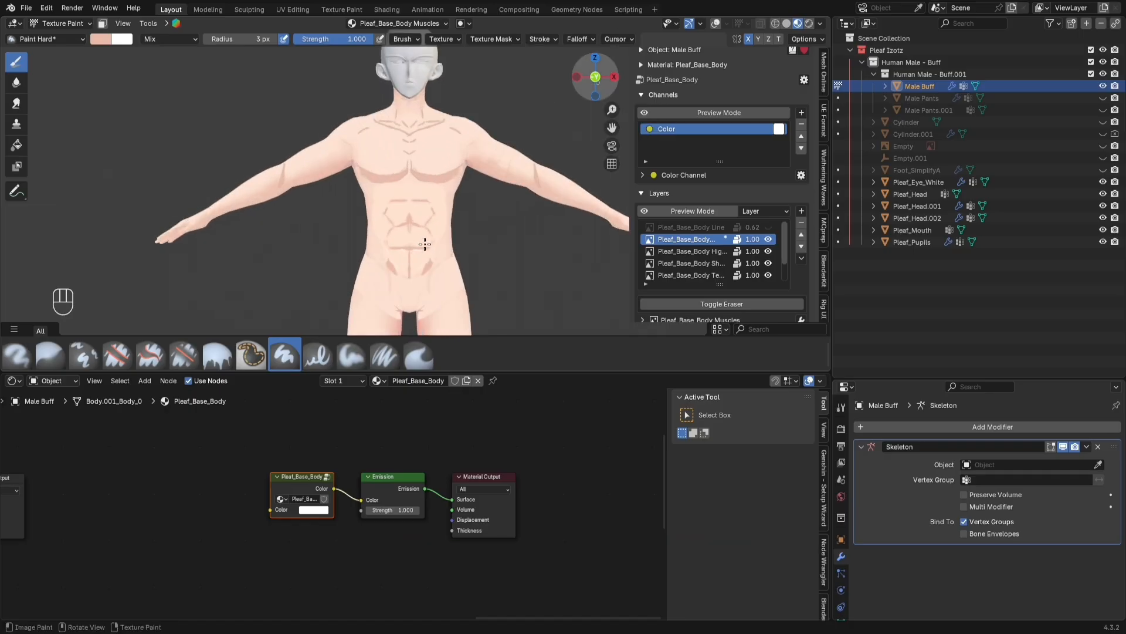
Step: Fix up the shadow areas on the hand along the thumb and index finger
shift+middle_drag(397, 214, 360, 199)
middle_drag(473, 180, 361, 198)
scroll(482, 237, up, 3)
shift+middle_drag(519, 235, 306, 207)
scroll(277, 227, up, 3)
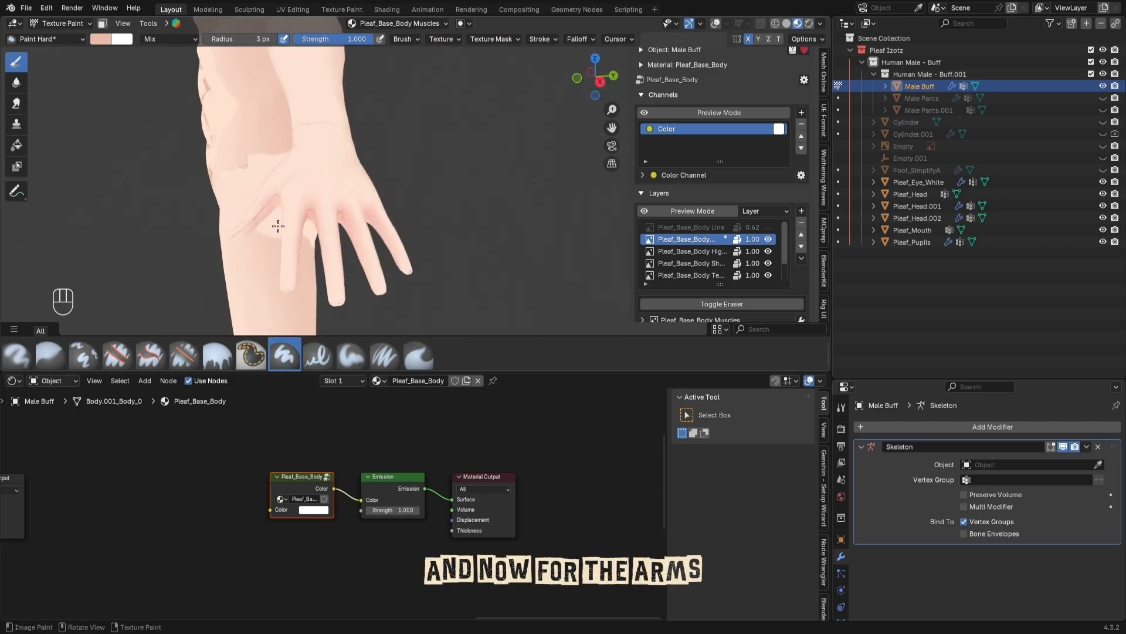
scroll(277, 227, up, 2)
scroll(277, 227, down, 2)
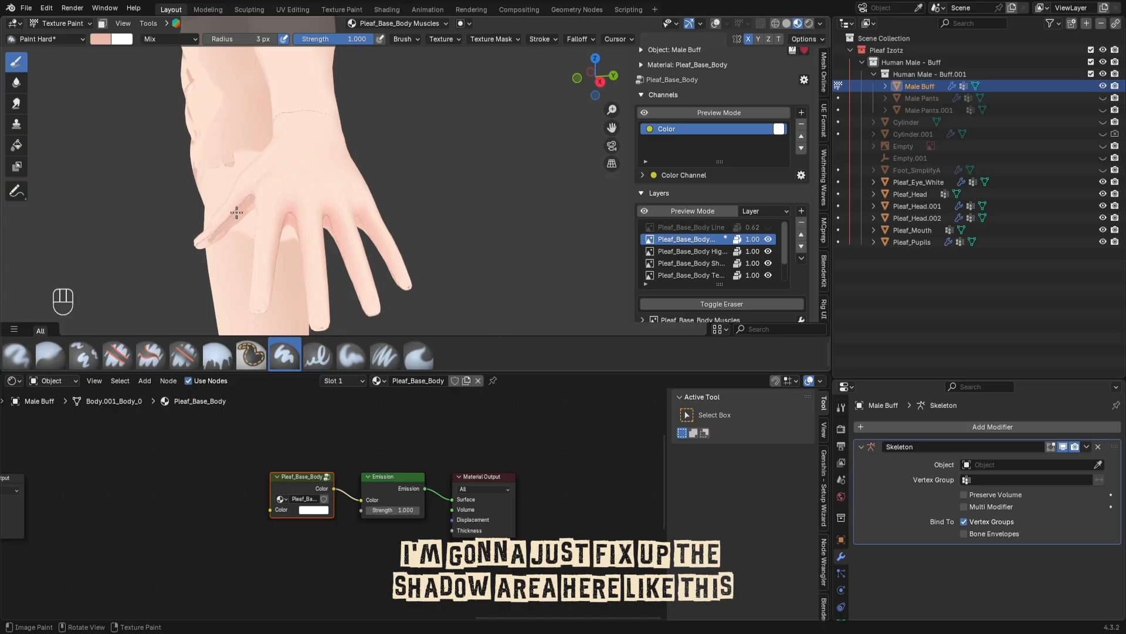
drag(248, 205, 238, 204)
middle_drag(250, 206, 191, 332)
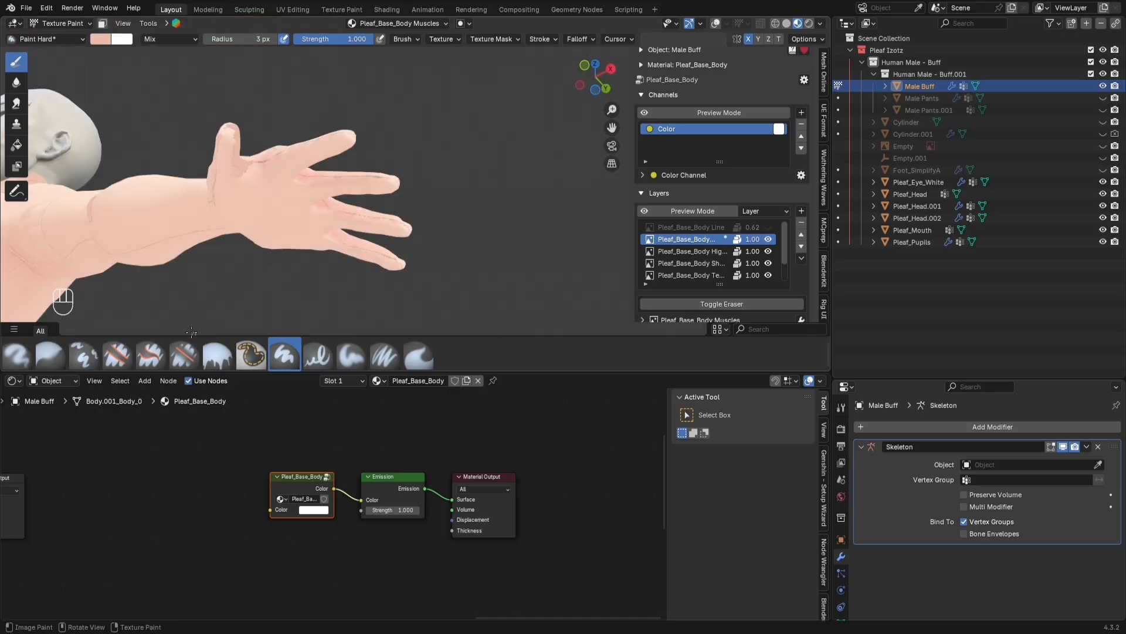
mouse_move(232, 154)
mouse_down()
mouse_move(229, 132)
mouse_move(216, 179)
mouse_move(342, 136)
mouse_up()
middle_drag(322, 181, 229, 185)
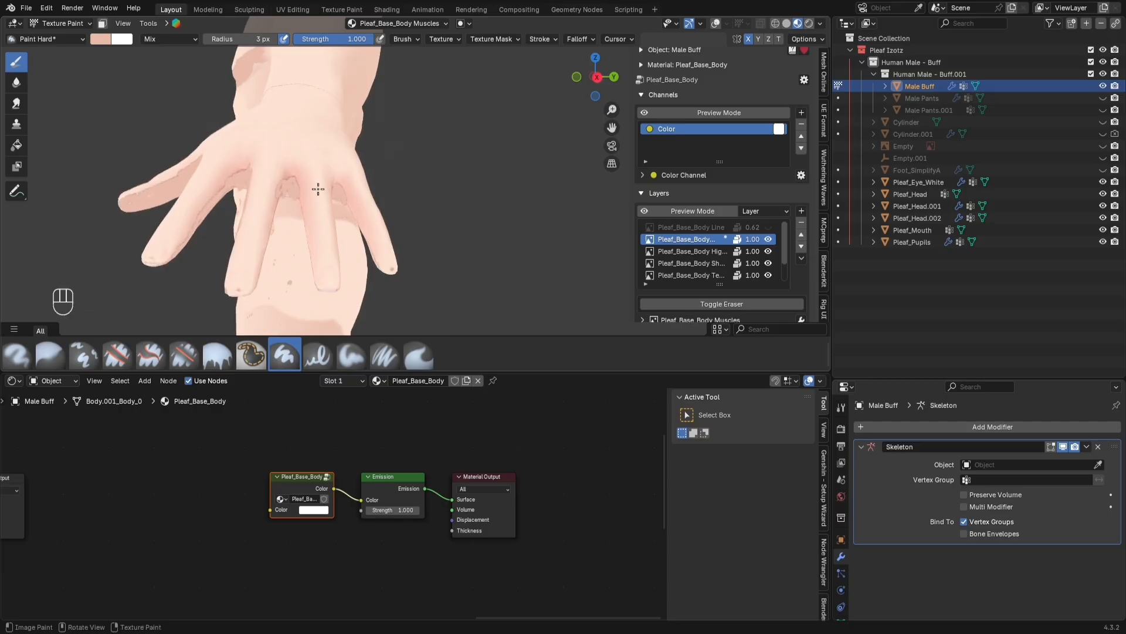
Step: Set the brush color to white and paint the fingernails on the hand
middle_drag(318, 189, 411, 191)
click(103, 39)
drag(154, 187, 121, 190)
mouse_move(411, 241)
middle_down()
mouse_move(335, 260)
mouse_move(259, 260)
middle_up()
mouse_move(255, 263)
mouse_down()
mouse_move(330, 282)
mouse_move(376, 264)
mouse_up()
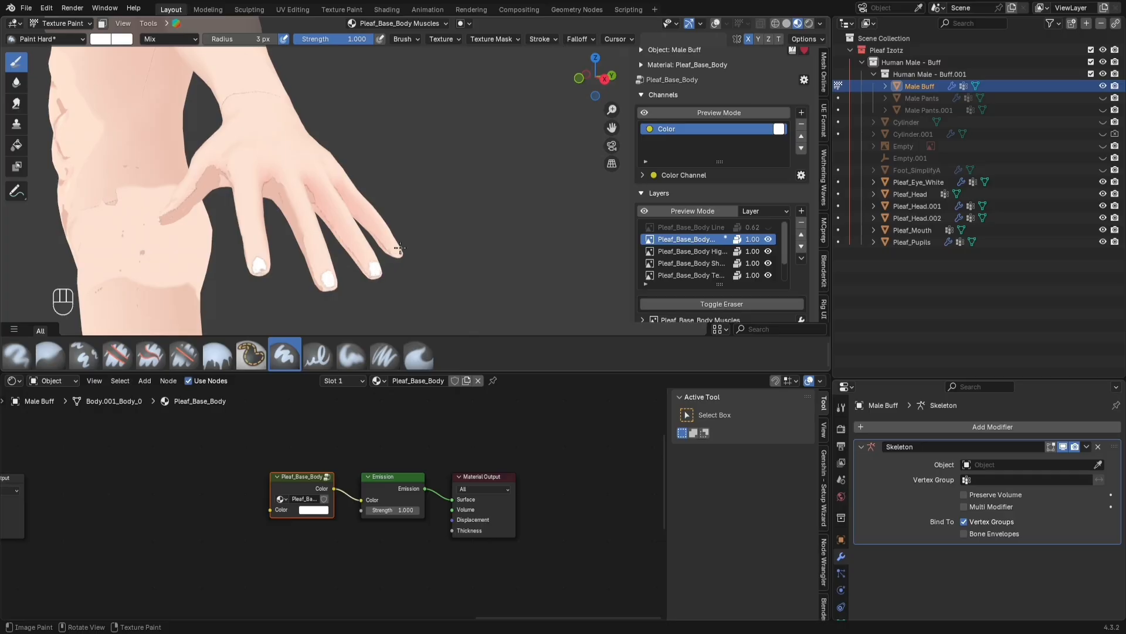
Step: Fill in the thumbnail with white and check the nails on the opposite hand
middle_drag(167, 214, 238, 209)
scroll(474, 183, up, 5)
mouse_move(437, 178)
mouse_down()
mouse_move(450, 168)
mouse_move(459, 184)
mouse_up()
scroll(663, 197, down, 3)
scroll(469, 197, down, 10)
mouse_move(558, 226)
middle_down()
mouse_move(414, 237)
mouse_move(452, 213)
middle_up()
scroll(452, 213, up, 5)
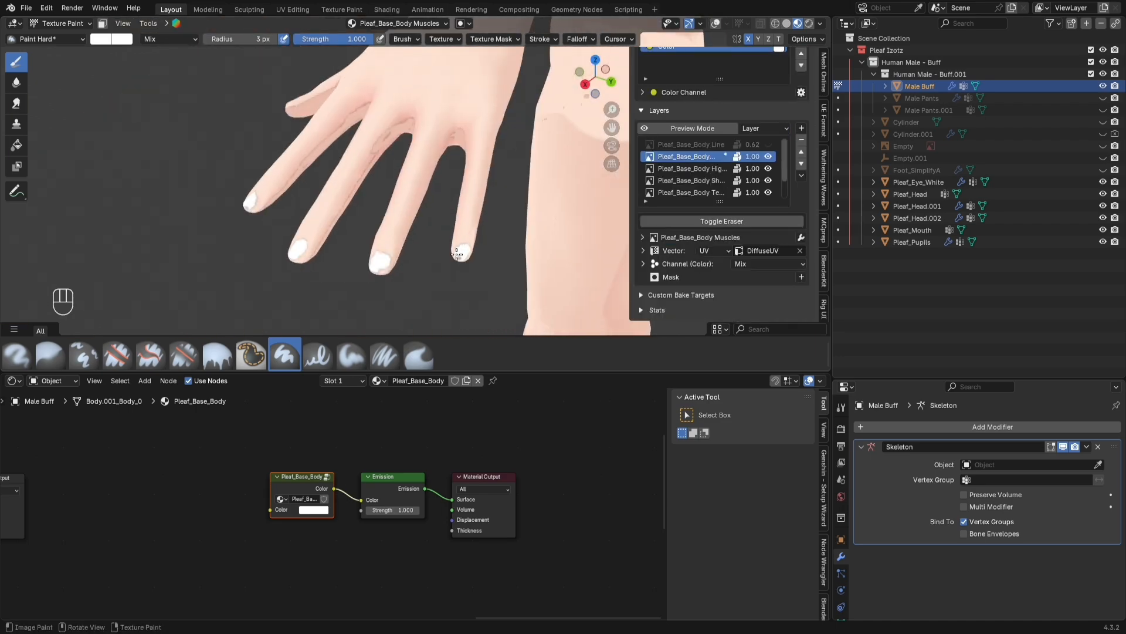
Step: Examine the painted muscles and nails on the whole body from the front view
scroll(353, 287, down, 6)
mouse_move(276, 235)
middle_down()
mouse_move(405, 205)
mouse_move(430, 147)
mouse_move(427, 235)
middle_up()
scroll(405, 199, down, 4)
scroll(425, 266, up, 2)
click(595, 81)
scroll(399, 192, up, 2)
shift+middle_drag(404, 151, 443, 221)
scroll(411, 223, down, 3)
scroll(442, 221, up, 4)
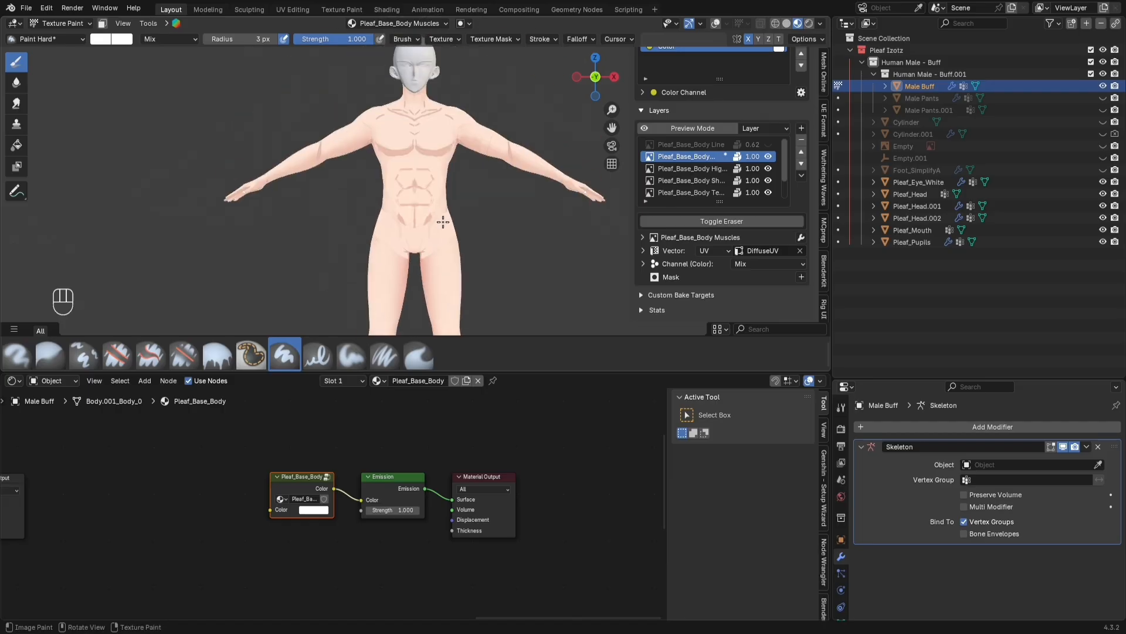
Step: Save the file, and make the Pleaf_Base_Body Line layer visible and active for painting
click(26, 8)
click(37, 95)
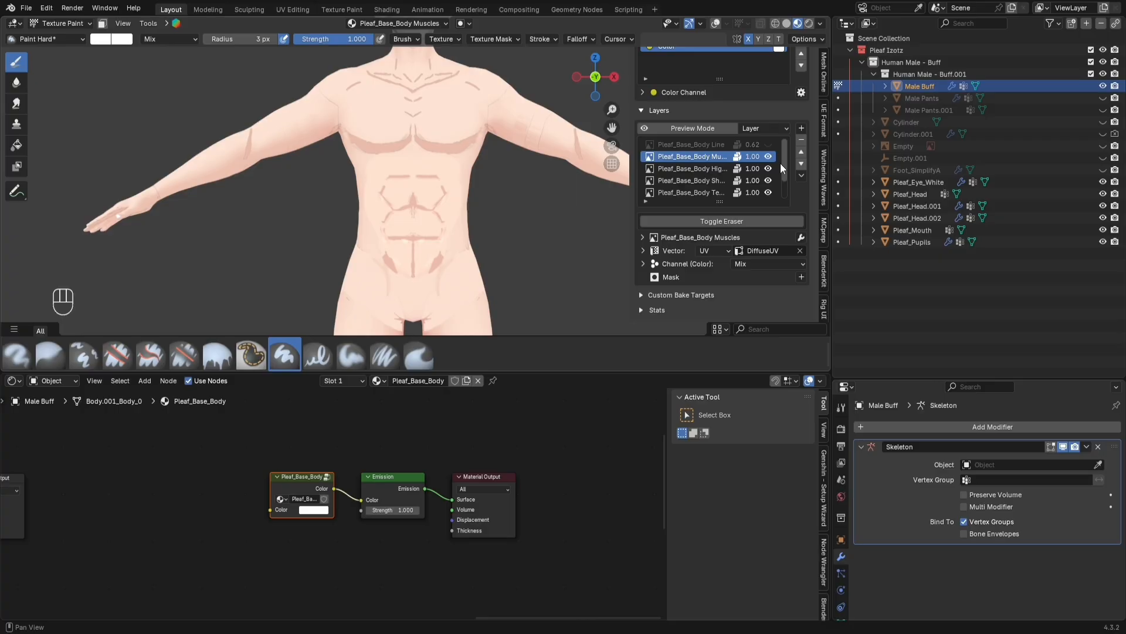
scroll(631, 278, down, 4)
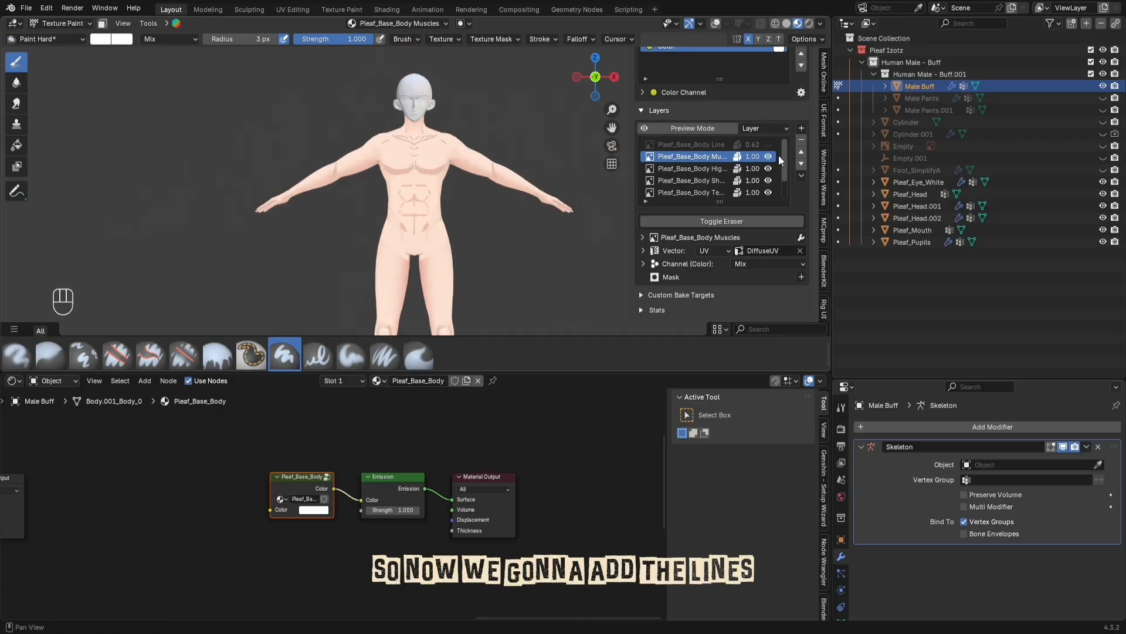
click(768, 144)
click(703, 146)
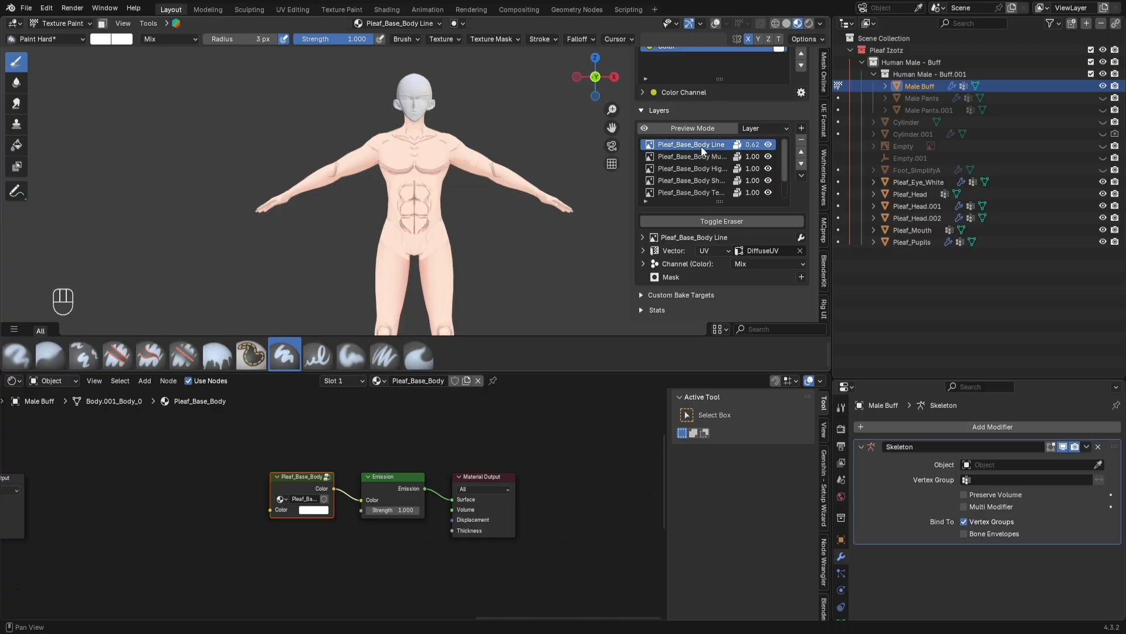
shift+middle_drag(454, 233, 448, 211)
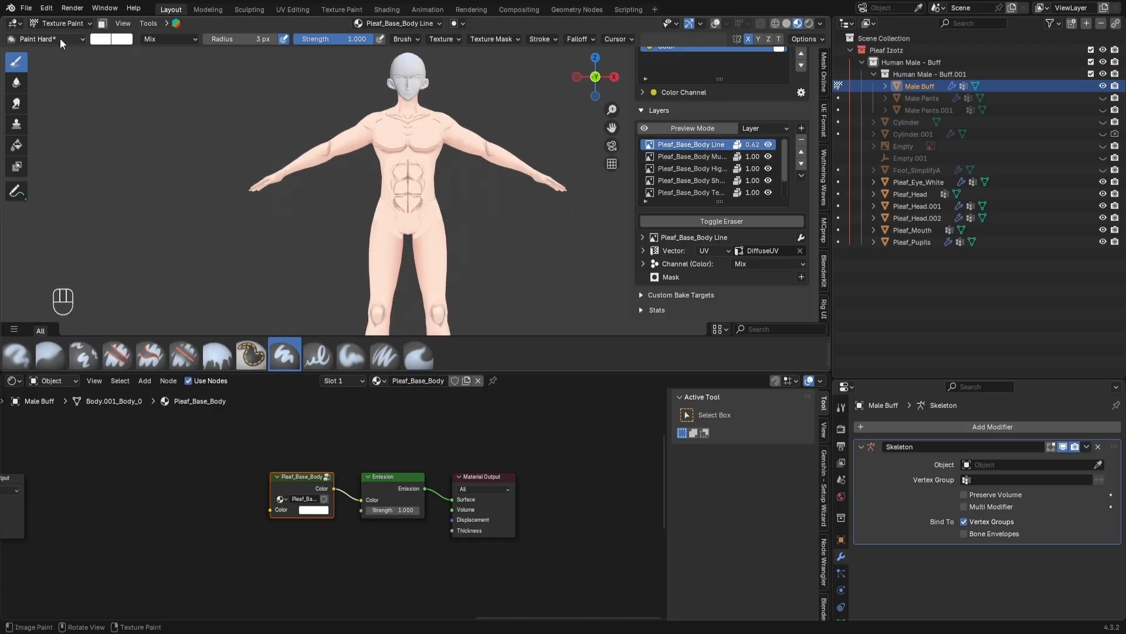
Step: Enable the eraser with a 154 px radius and erase the old outlines over the abdominal muscles on the Line layer
click(114, 44)
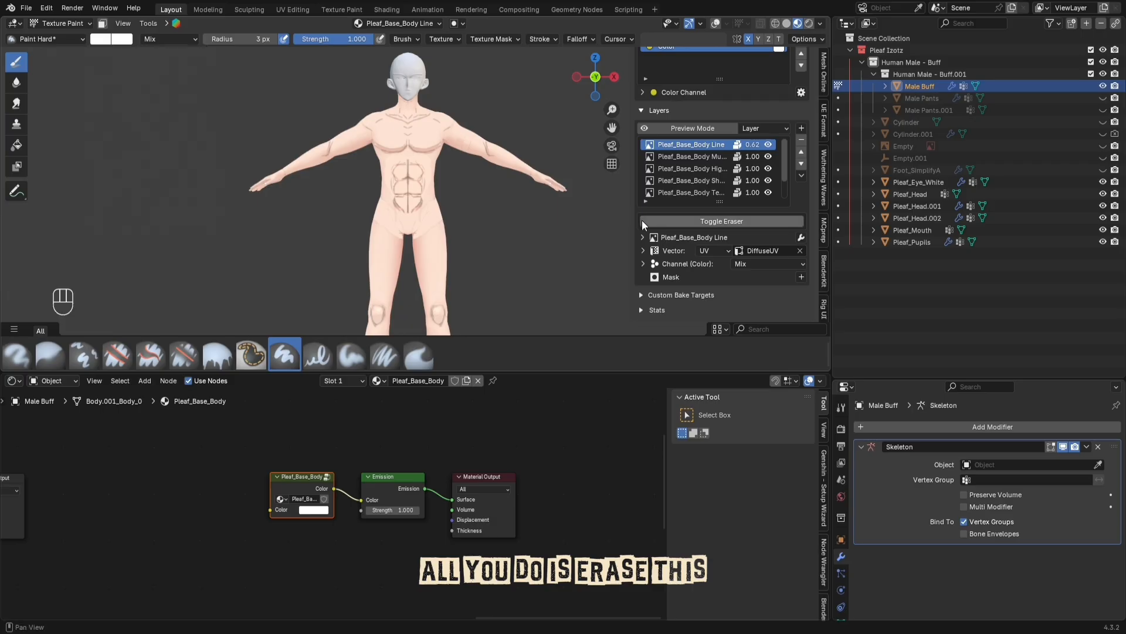
click(685, 221)
mouse_move(223, 39)
mouse_down()
mouse_move(270, 39)
mouse_move(250, 38)
mouse_up()
scroll(417, 189, up, 4)
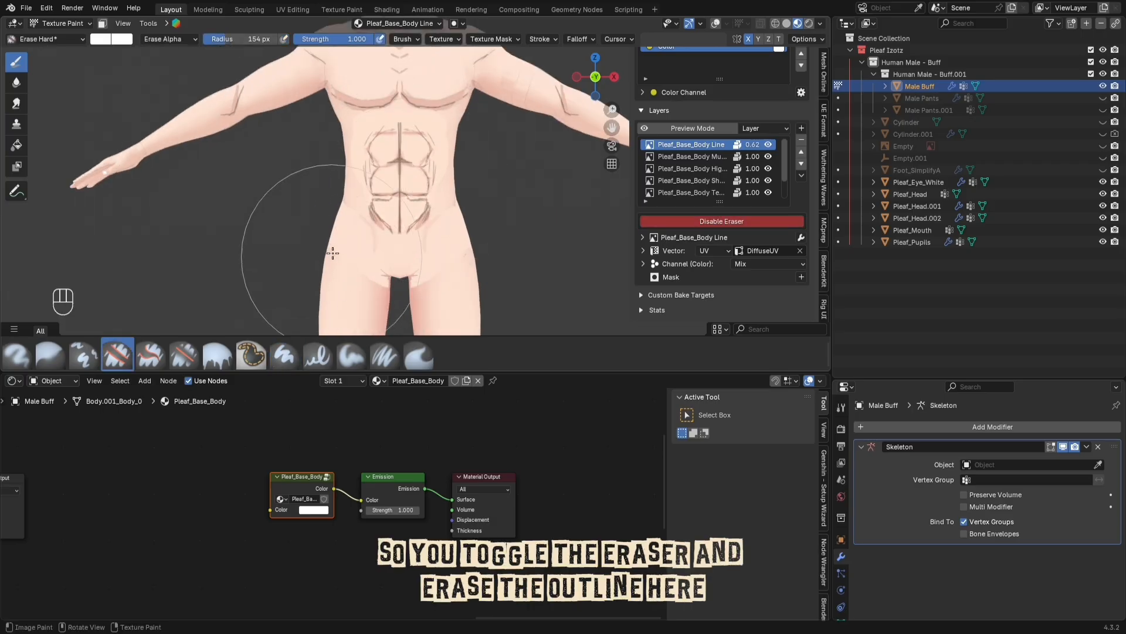
drag(416, 205, 421, 202)
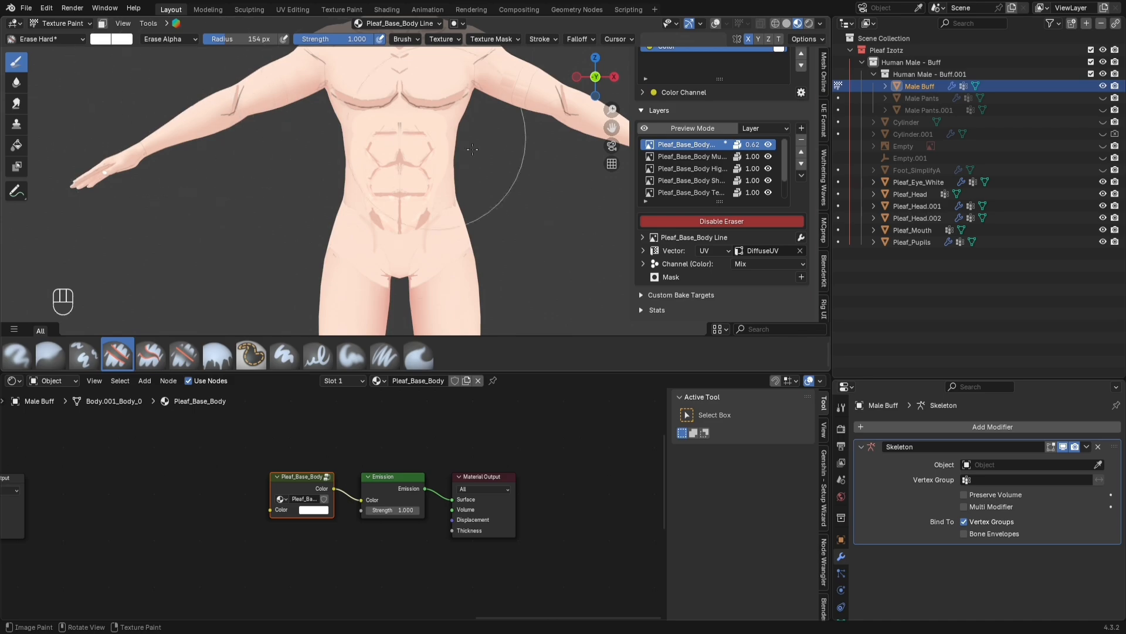
Step: Switch from erasing back to painting, with the brush color set to black and the radius to 1 px
click(694, 222)
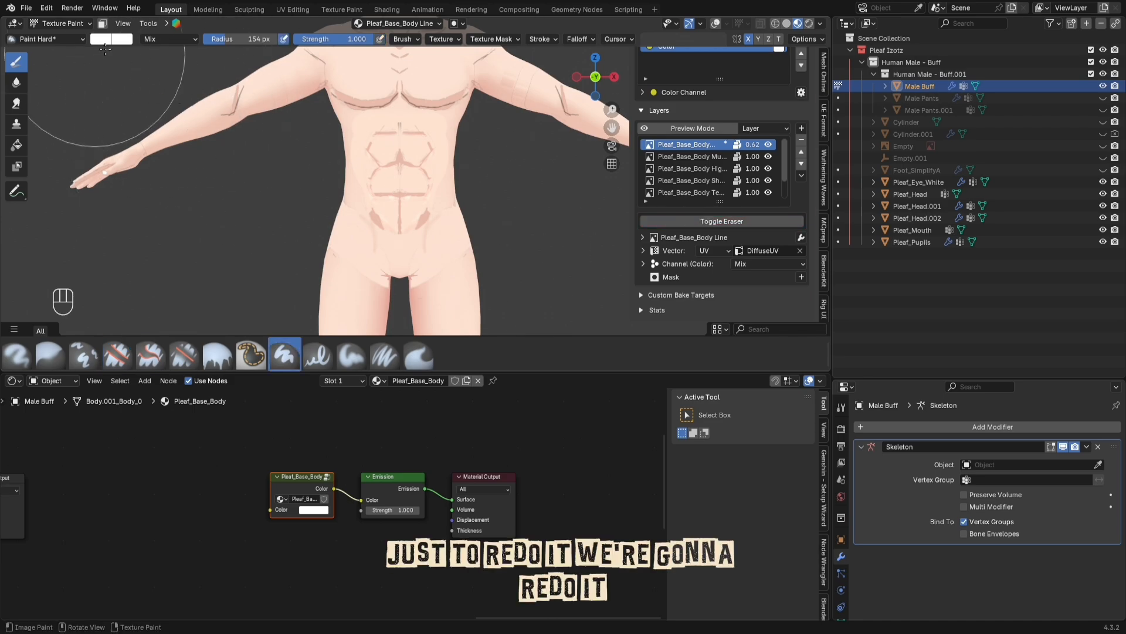
click(102, 40)
drag(196, 109, 193, 172)
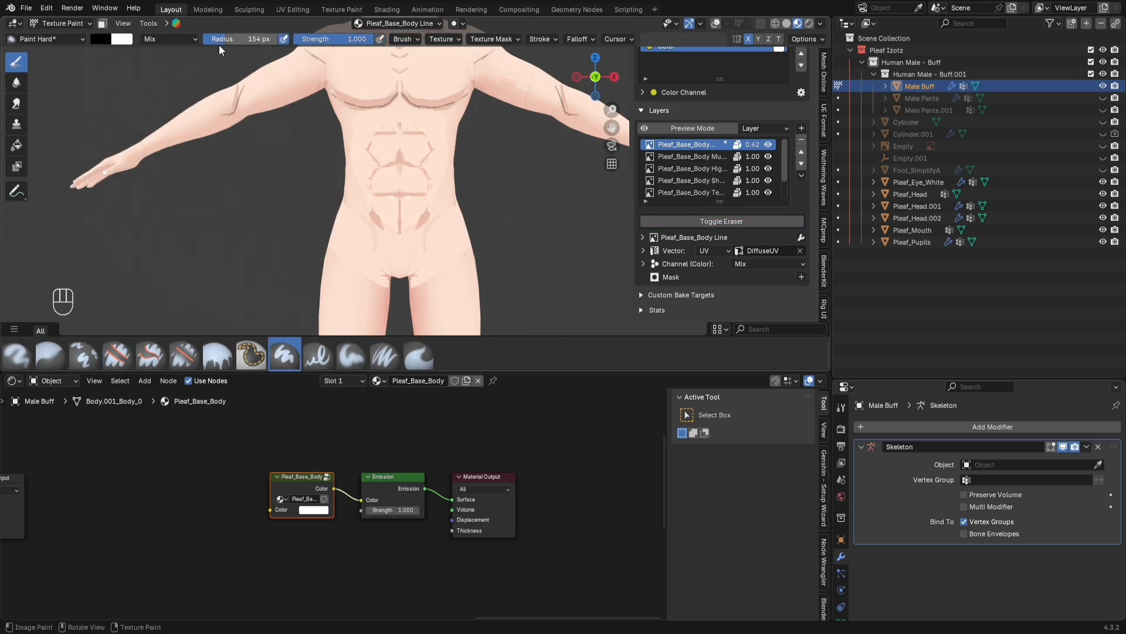
drag(222, 43, 200, 45)
click(262, 40)
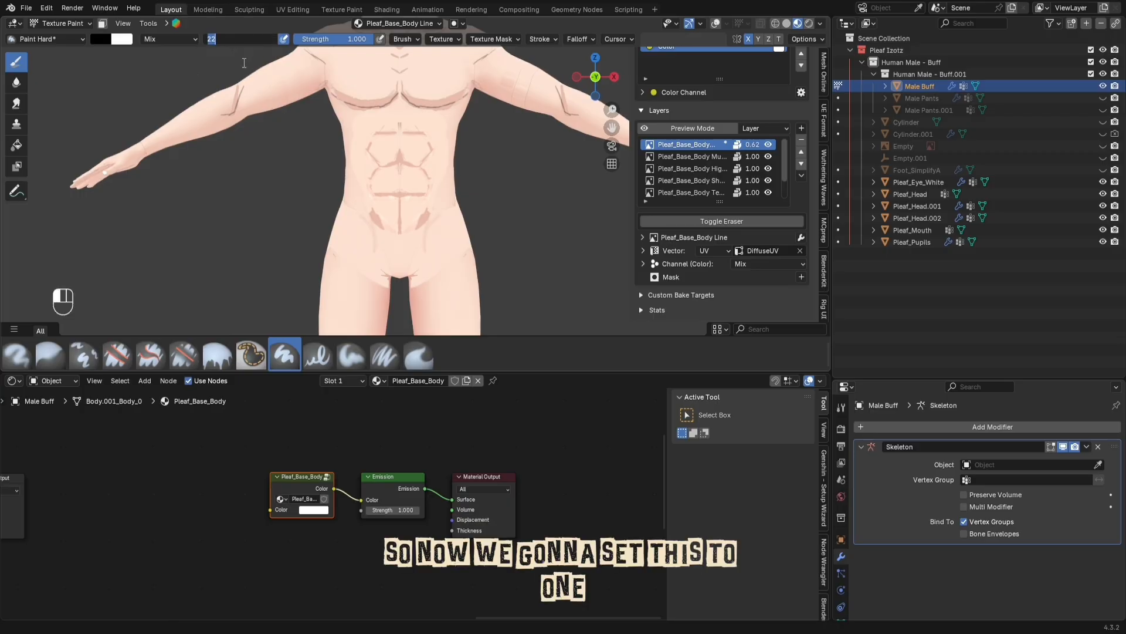
text(1)
key(Return)
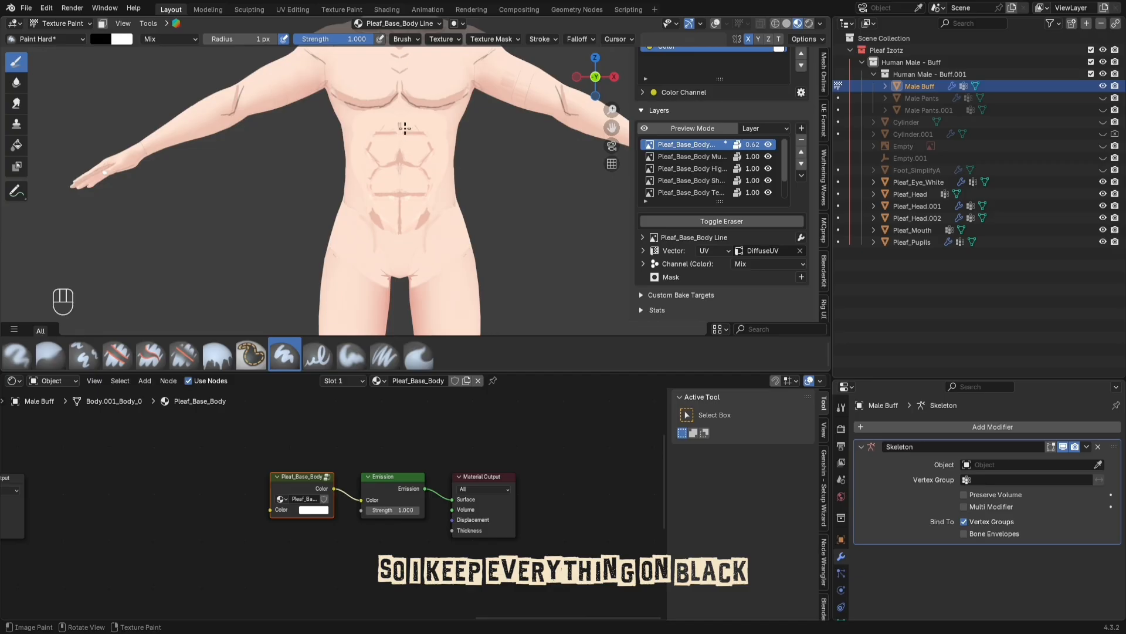
Step: Trace thin black lines over the shoulder creases and the two pairs of short marks on the upper chest
scroll(379, 161, up, 4)
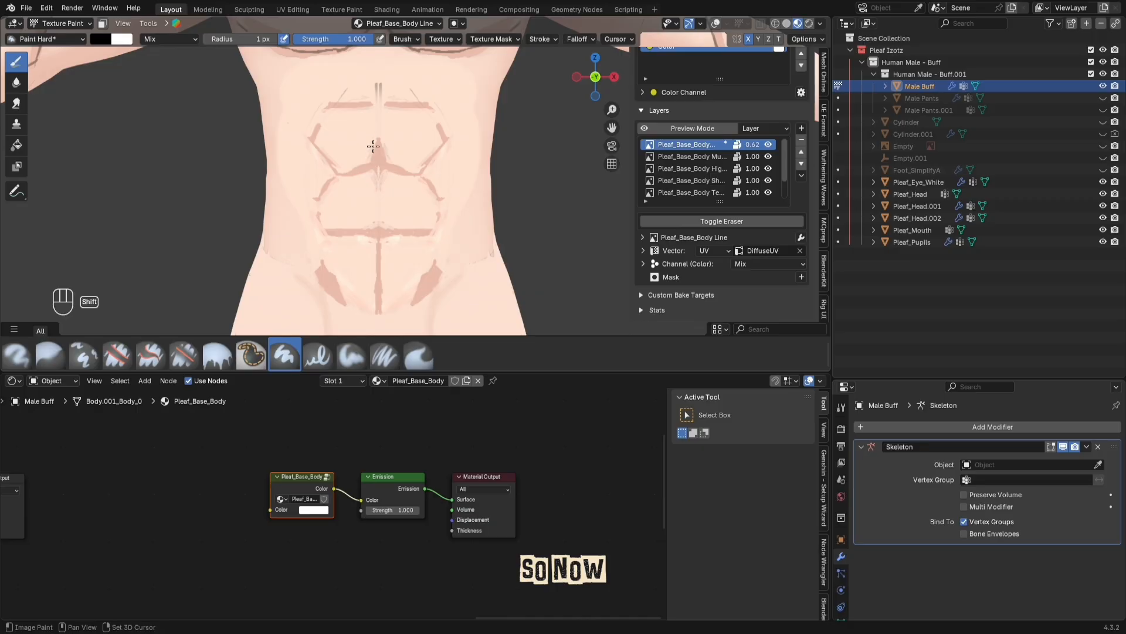
shift+middle_drag(375, 143, 400, 241)
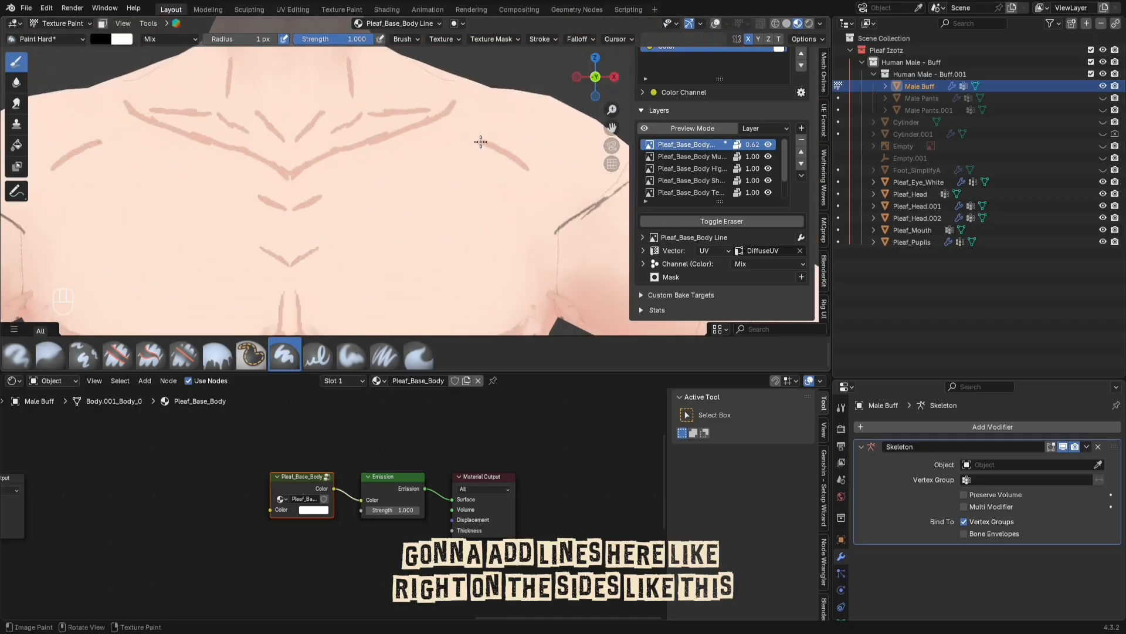
drag(480, 142, 528, 178)
drag(487, 148, 531, 173)
drag(295, 211, 324, 201)
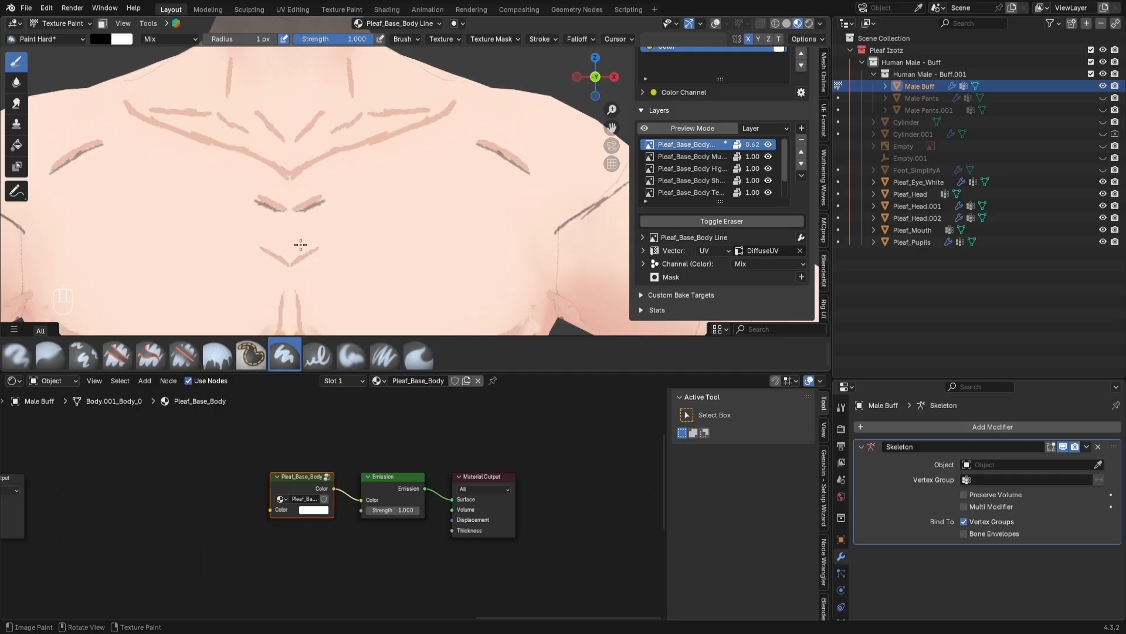
drag(293, 264, 311, 256)
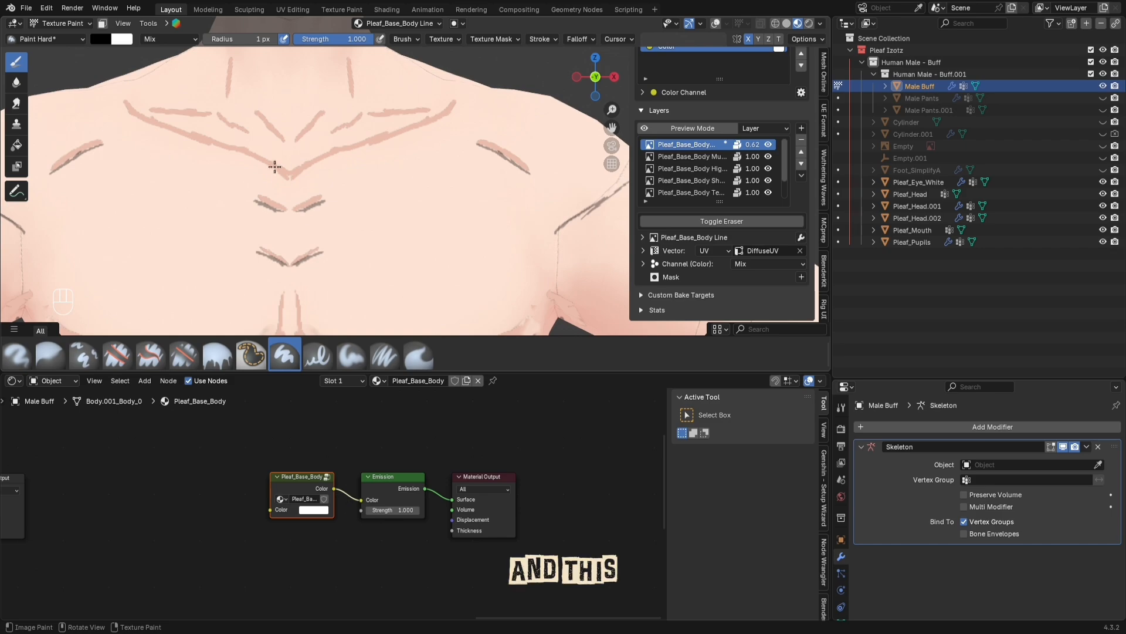
Step: Trace the collarbone shadows and the neck muscle shadow with thin black lines
drag(128, 111, 281, 171)
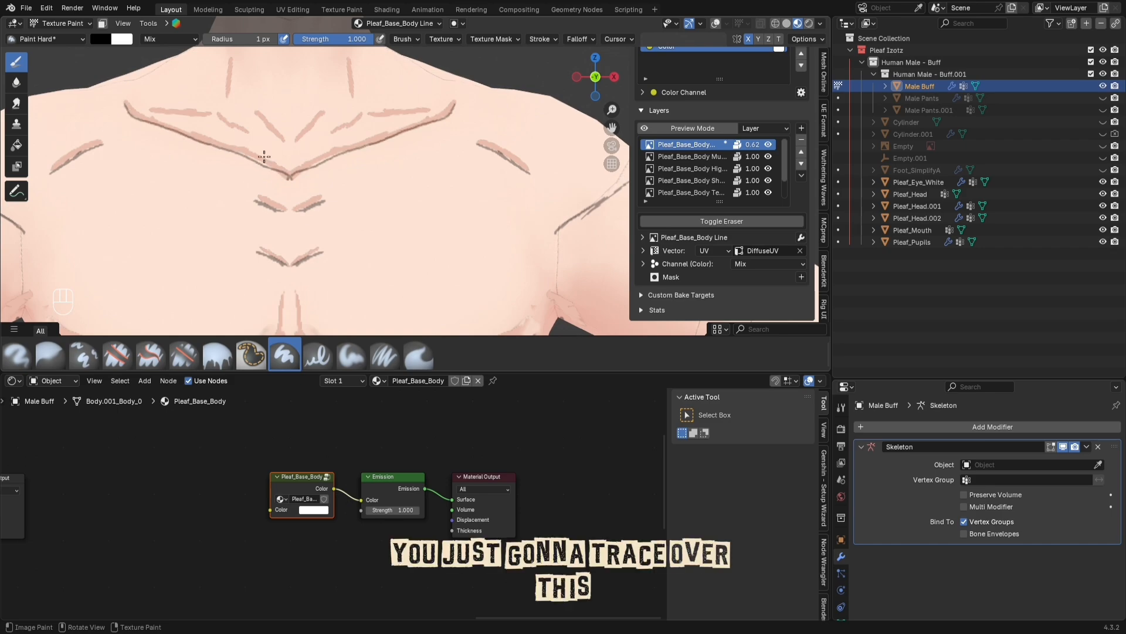
drag(153, 110, 283, 141)
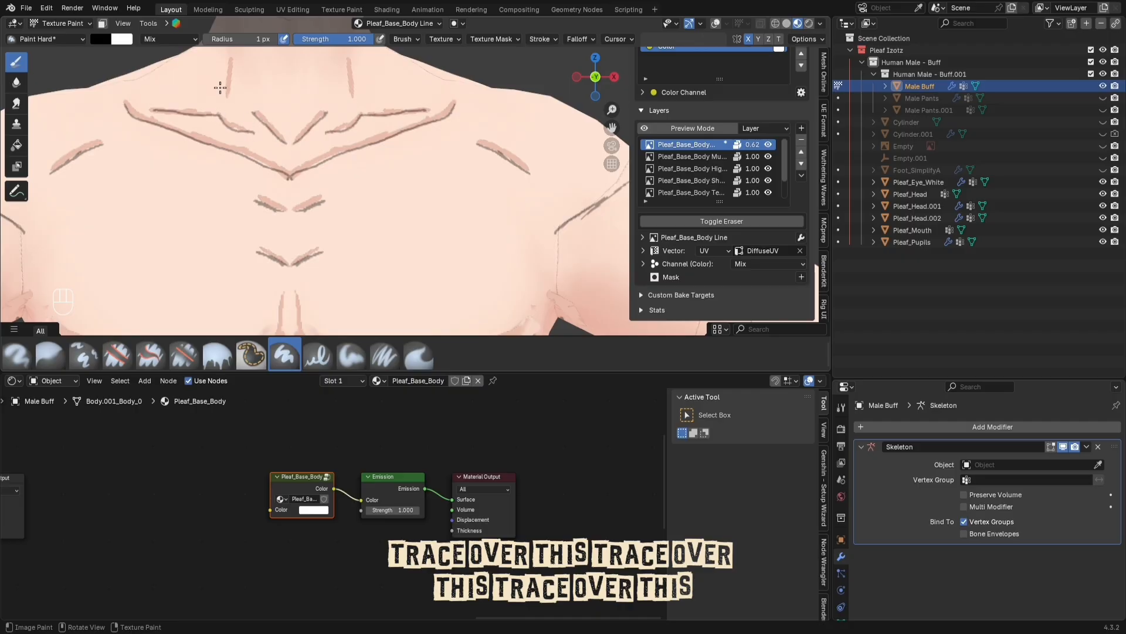
drag(231, 58, 225, 107)
Step: Draw a black line along the lower edge of the pectoral muscle from the armpit to the sternum
scroll(185, 140, down, 7)
scroll(376, 132, up, 3)
shift+middle_drag(375, 132, 364, 152)
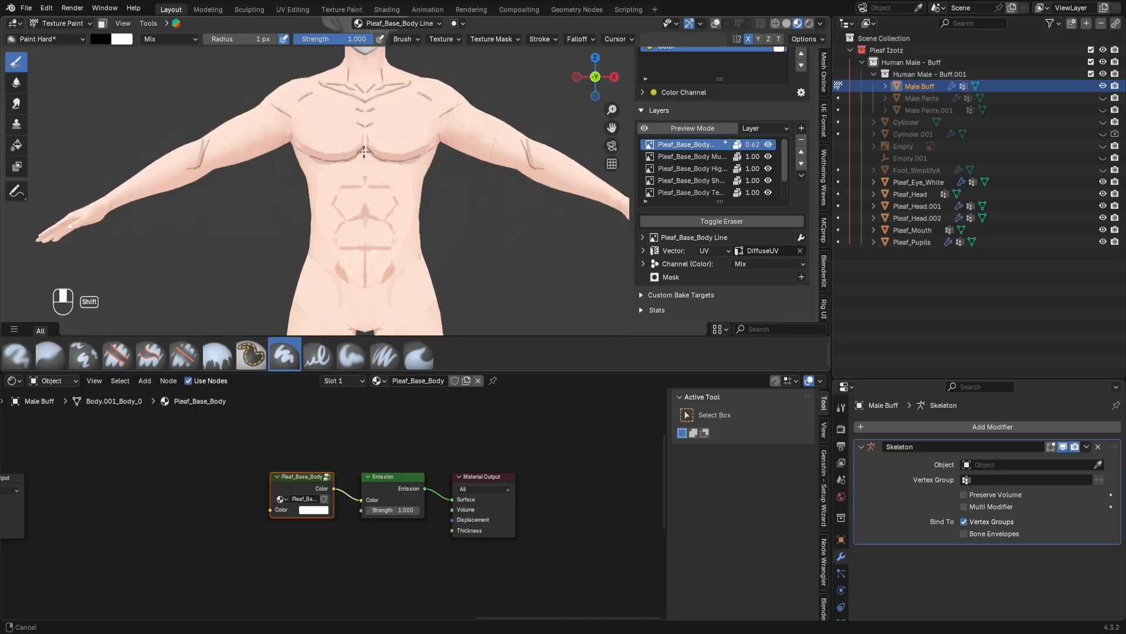
scroll(365, 154, up, 2)
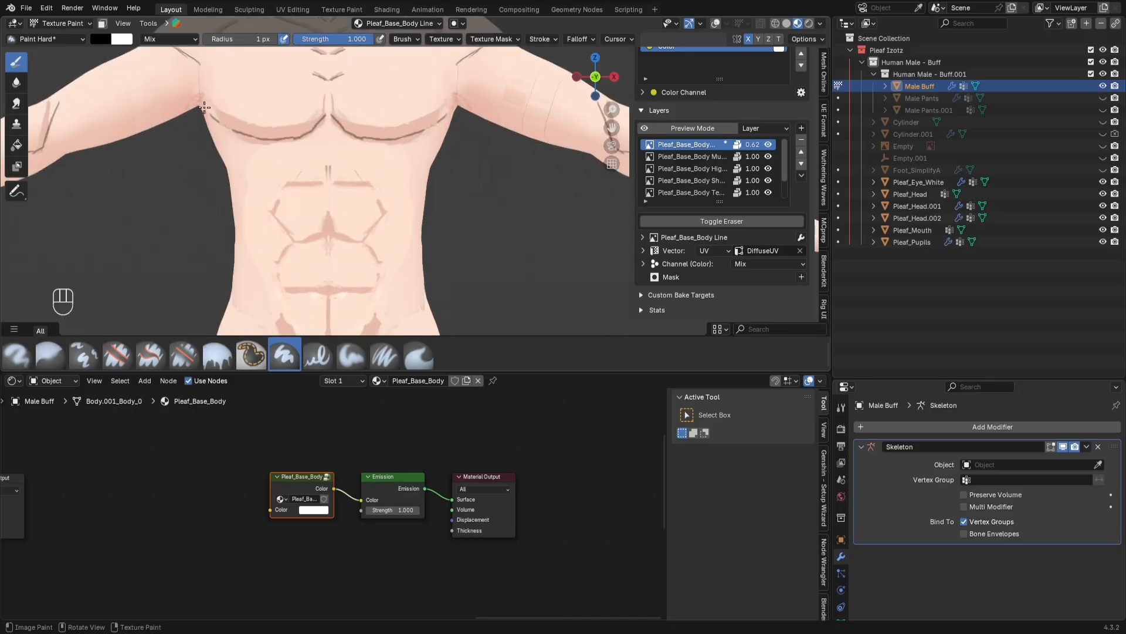
mouse_move(200, 104)
mouse_down()
mouse_move(251, 134)
mouse_move(311, 129)
mouse_up()
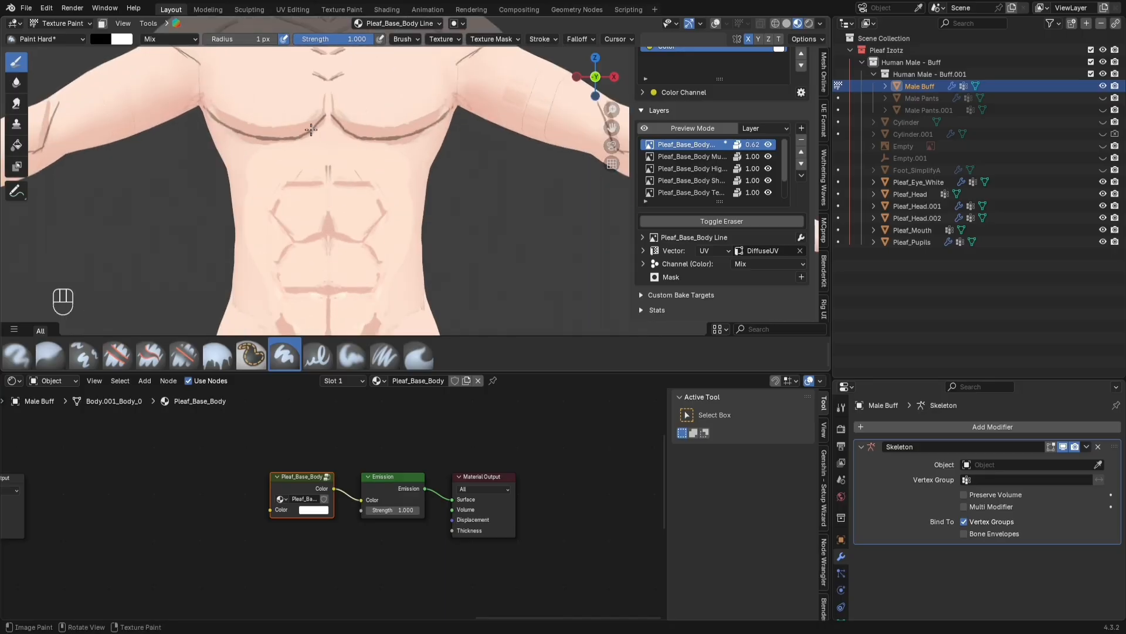
Step: Outline the upper abs with a line across the top, the angular lower contour up to the center peak, and the outer side edge
scroll(209, 176, down, 4)
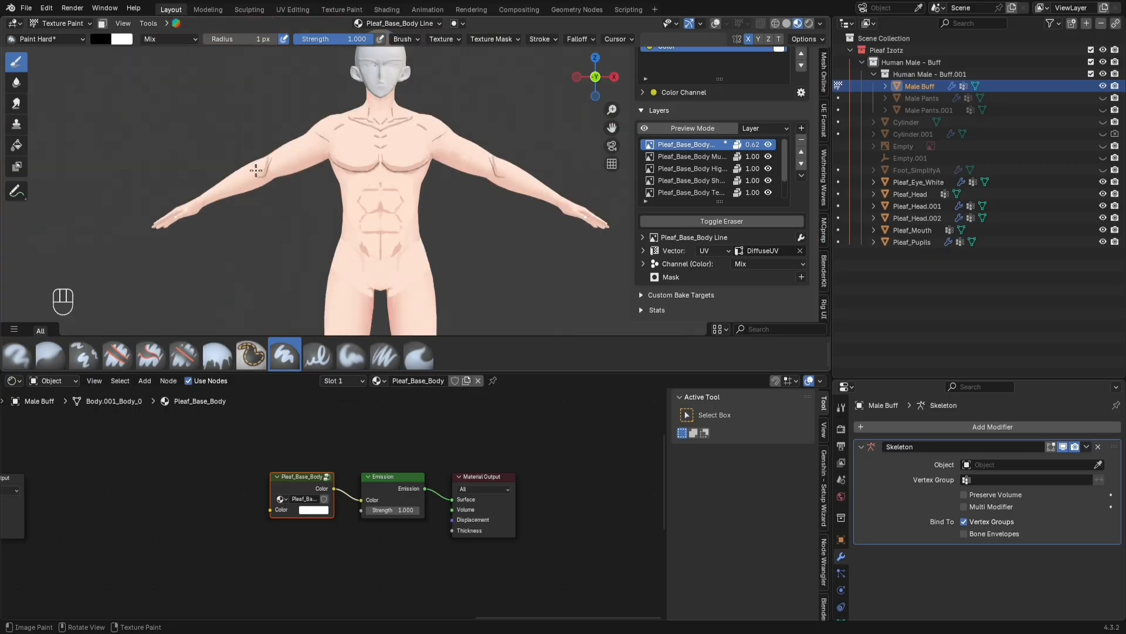
scroll(396, 187, up, 5)
scroll(396, 188, up, 4)
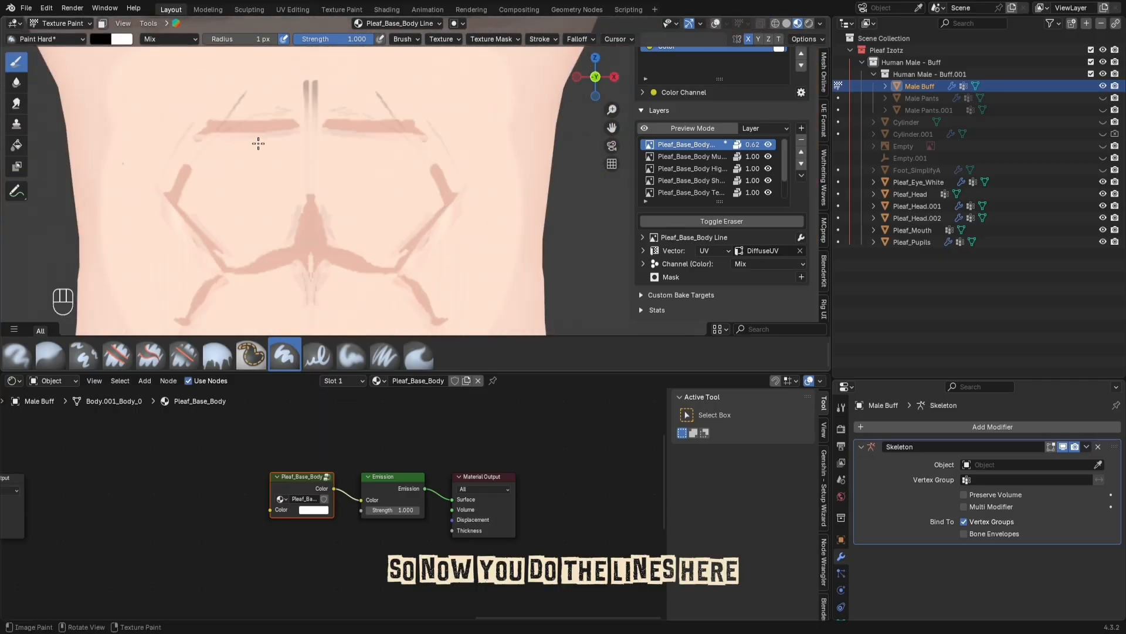
drag(200, 136, 298, 129)
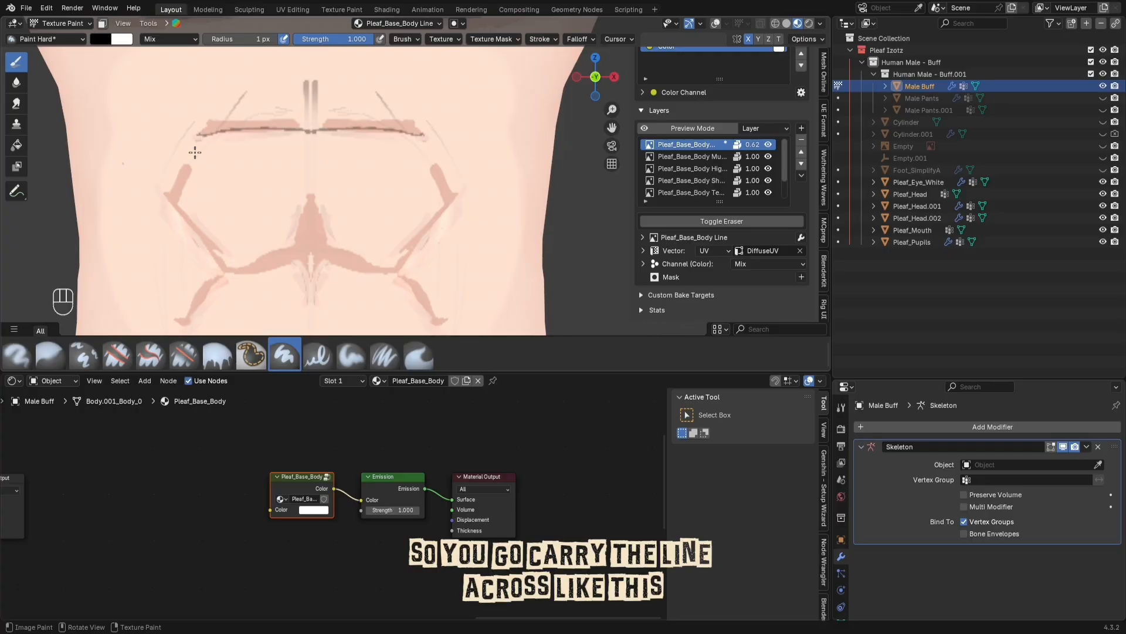
mouse_move(193, 169)
mouse_down()
mouse_move(178, 201)
mouse_move(227, 265)
mouse_move(286, 246)
mouse_move(309, 199)
mouse_up()
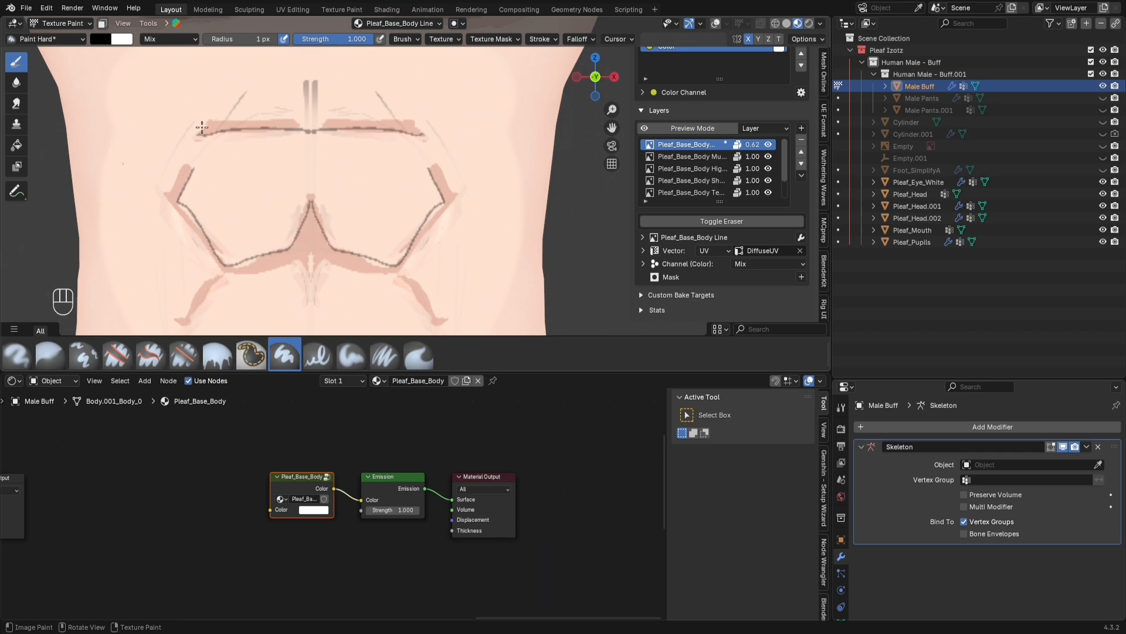
mouse_move(189, 165)
mouse_down()
mouse_move(163, 202)
mouse_move(212, 283)
mouse_up()
scroll(258, 221, down, 3)
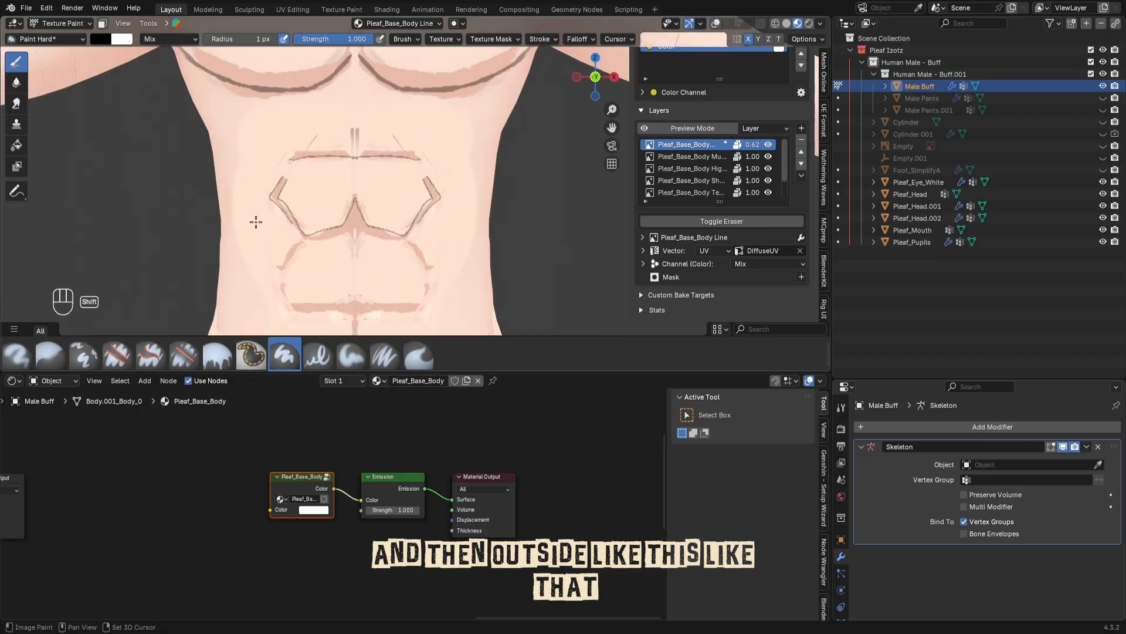
Step: Outline the second row of abs and the lower abs, including the diagonal shadows near the hips and the outer side edges
shift+middle_drag(294, 221, 254, 136)
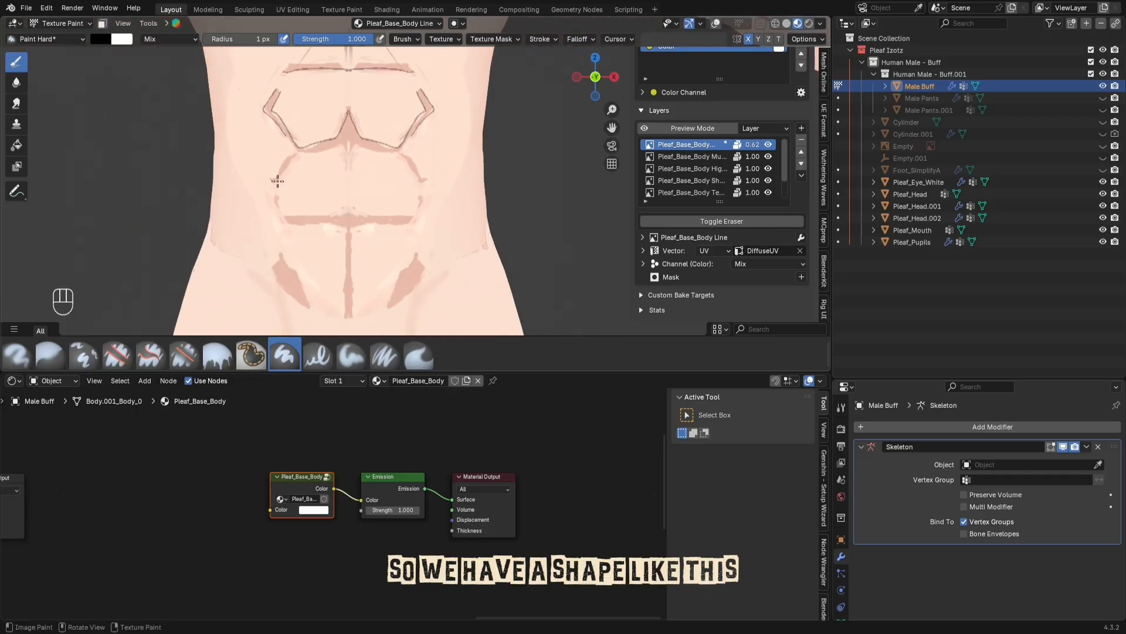
mouse_move(278, 181)
mouse_down()
mouse_move(300, 156)
mouse_move(349, 149)
mouse_up()
mouse_move(276, 189)
mouse_down()
mouse_move(283, 213)
mouse_move(344, 216)
mouse_up()
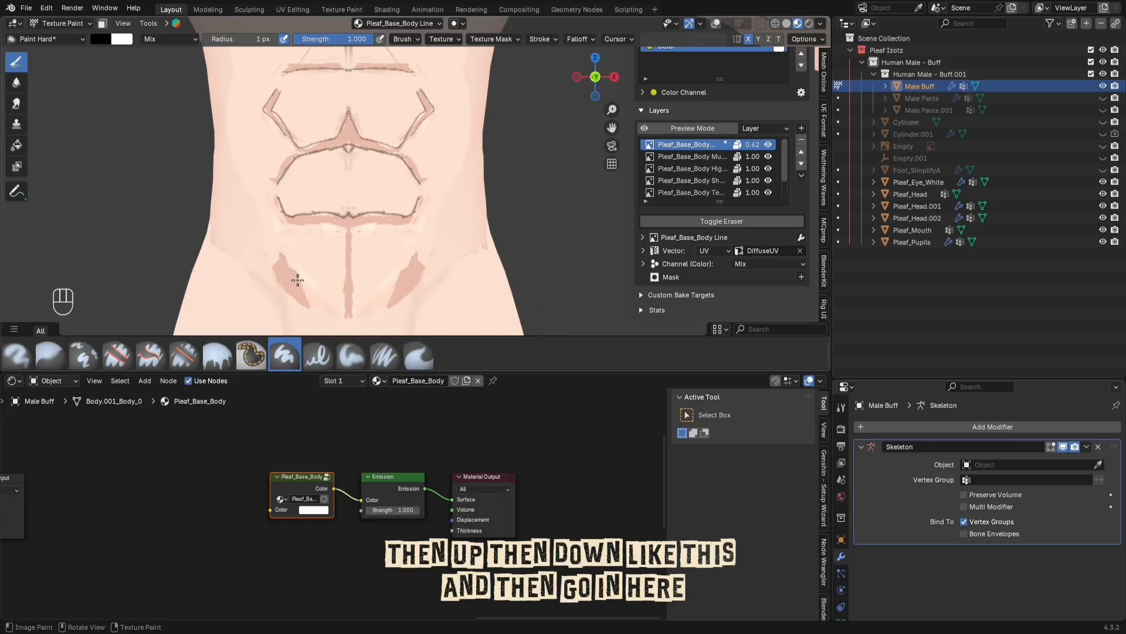
drag(285, 259, 315, 305)
mouse_move(279, 238)
mouse_down()
mouse_move(325, 233)
mouse_move(274, 252)
mouse_move(276, 280)
mouse_up()
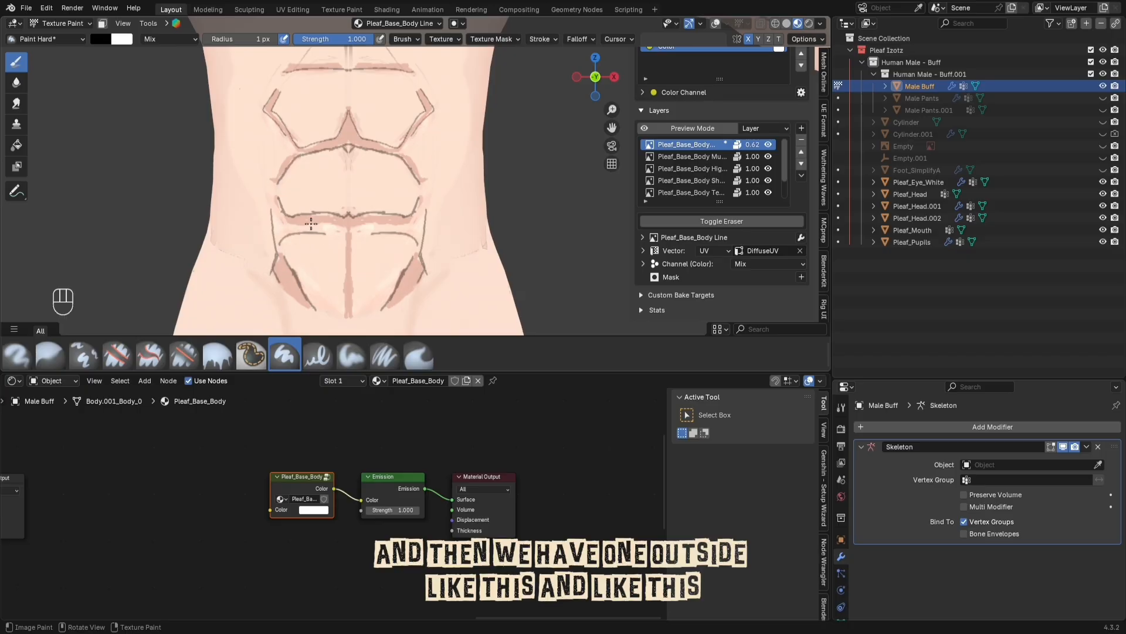
drag(281, 157, 272, 184)
scroll(277, 174, down, 5)
scroll(303, 182, up, 5)
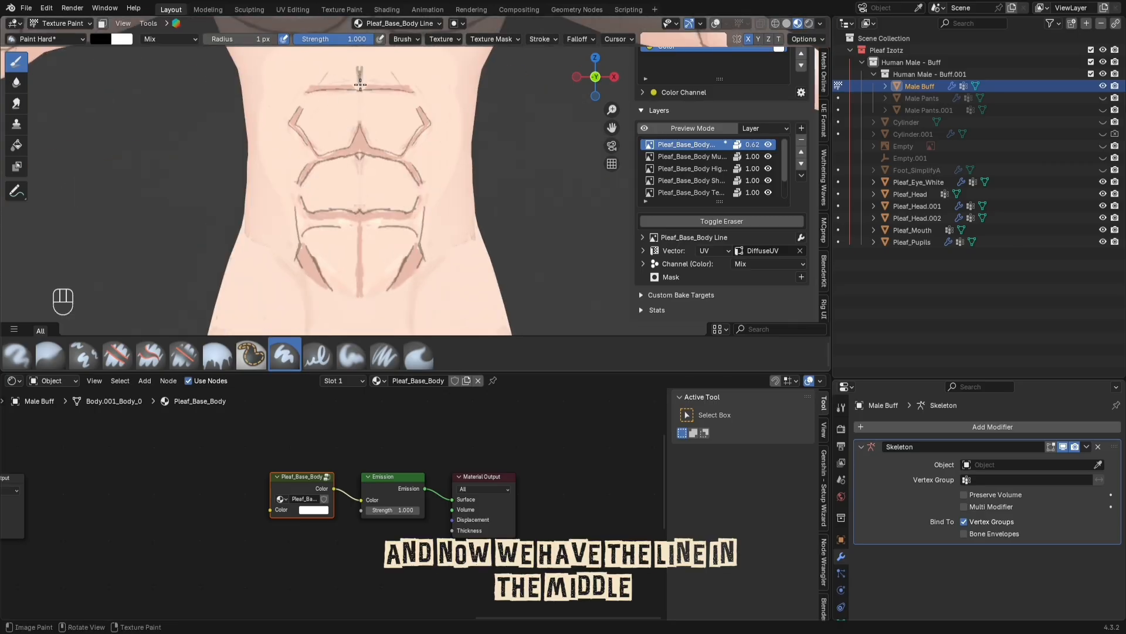
drag(360, 99, 360, 108)
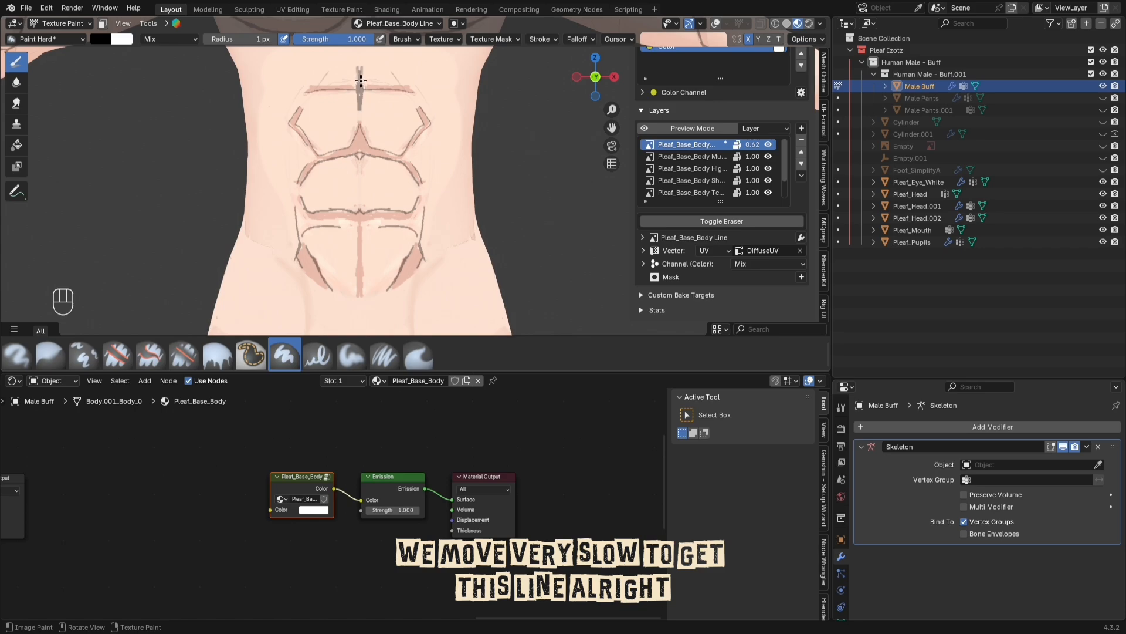
key(ctrl+z)
Step: Draw a thin black center line down the abs from the sternum through the upper and second rows
scroll(377, 86, up, 1)
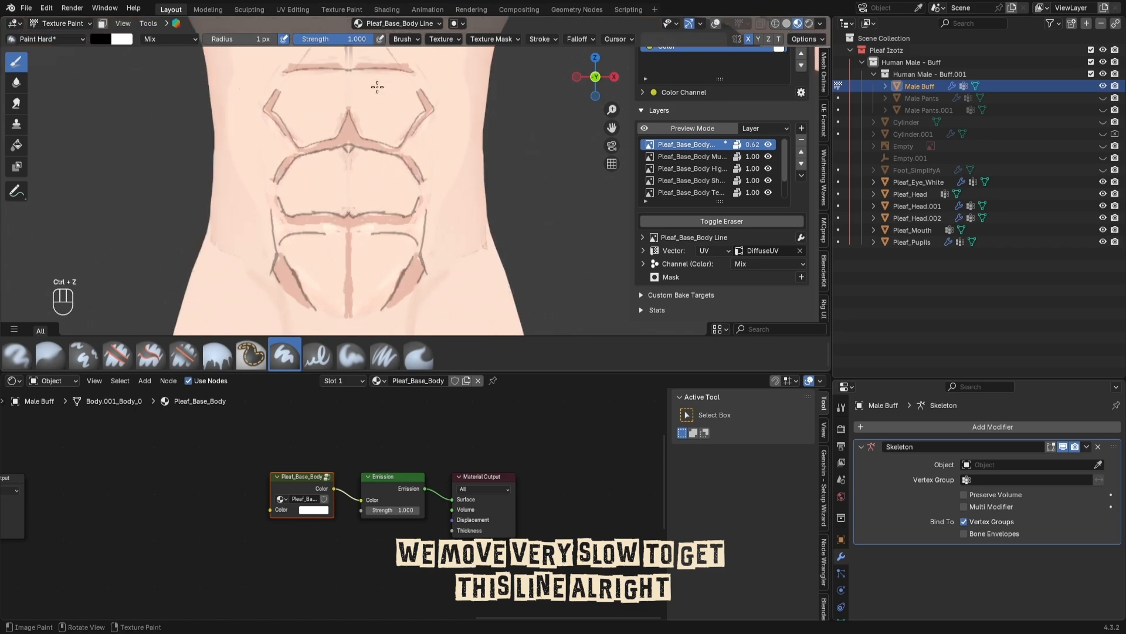
scroll(378, 87, up, 8)
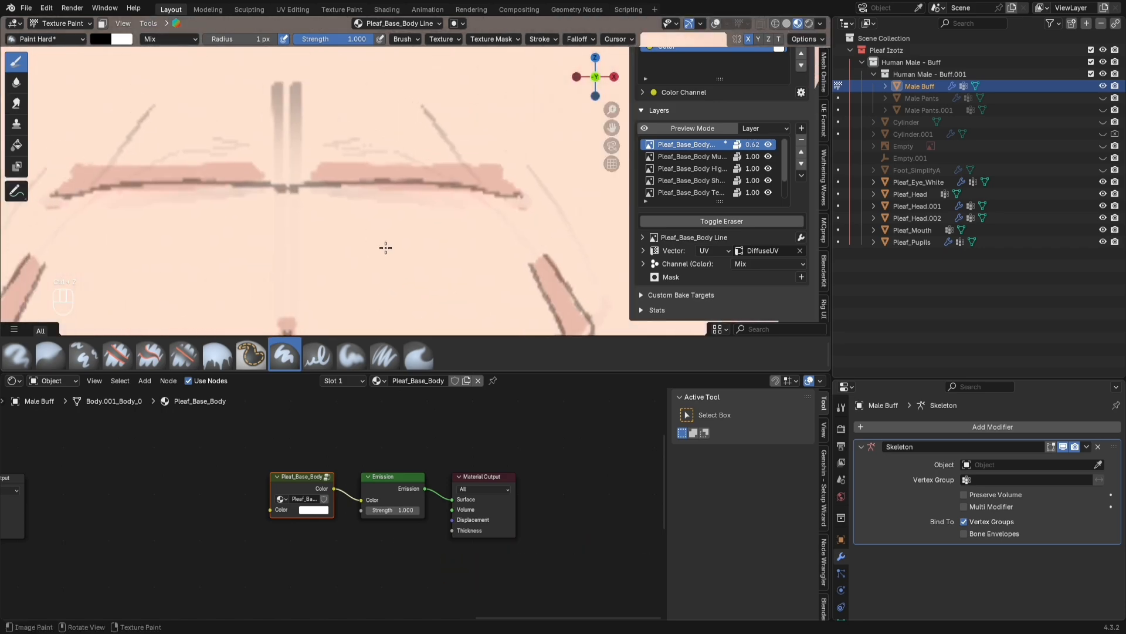
drag(285, 88, 286, 326)
shift+middle_drag(286, 329, 308, 73)
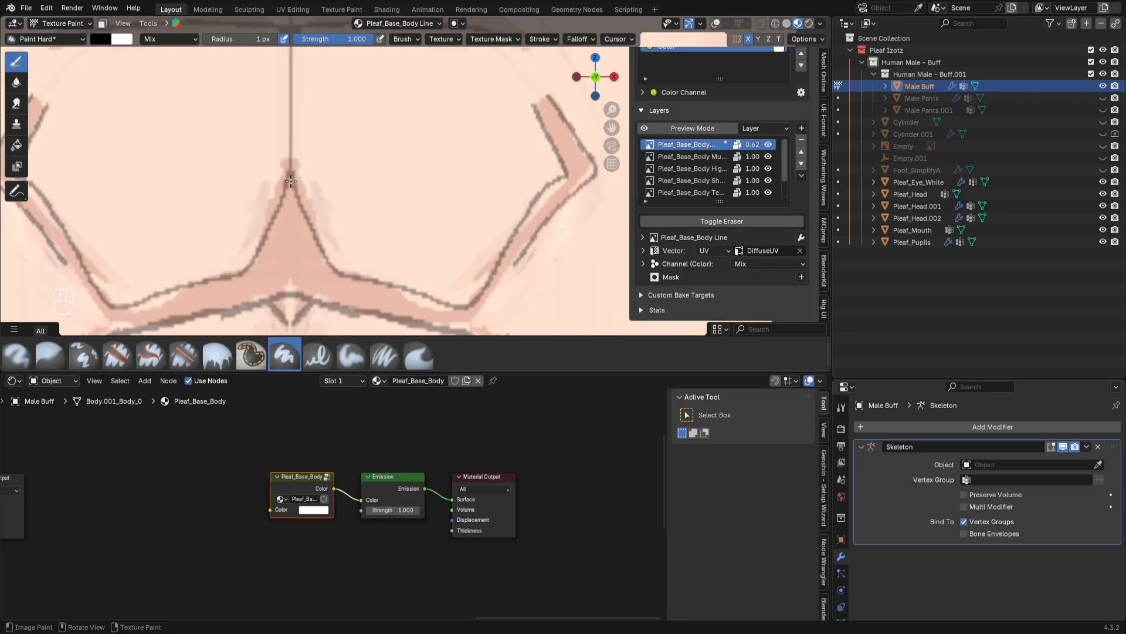
drag(291, 181, 287, 325)
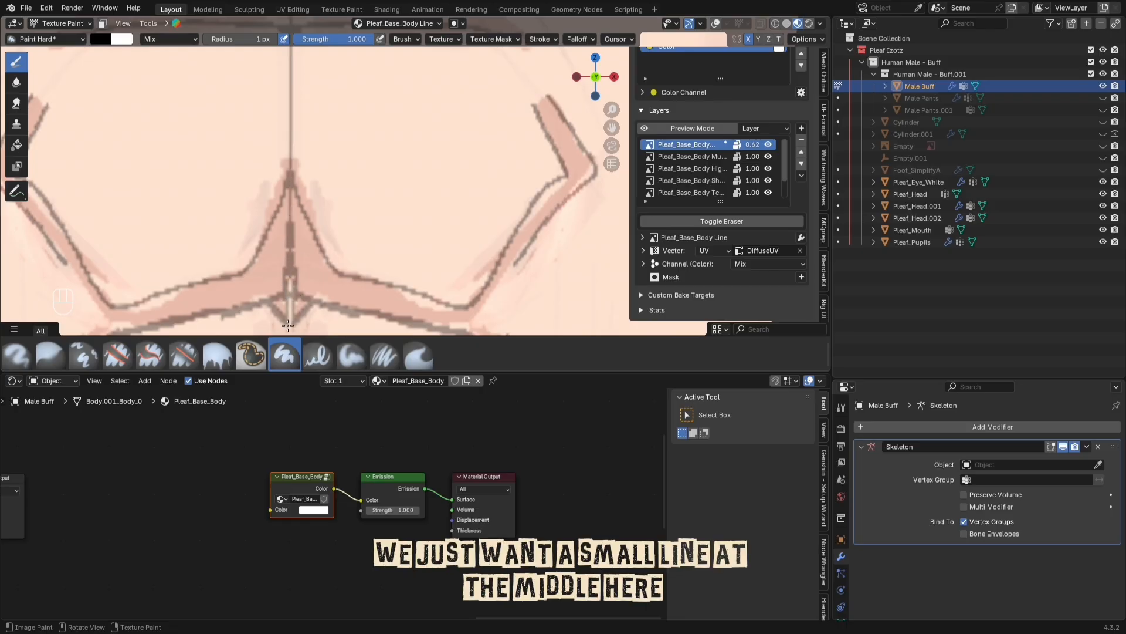
mouse_move(252, 214)
shift+middle_down()
mouse_move(289, 146)
mouse_move(289, 98)
shift+middle_up()
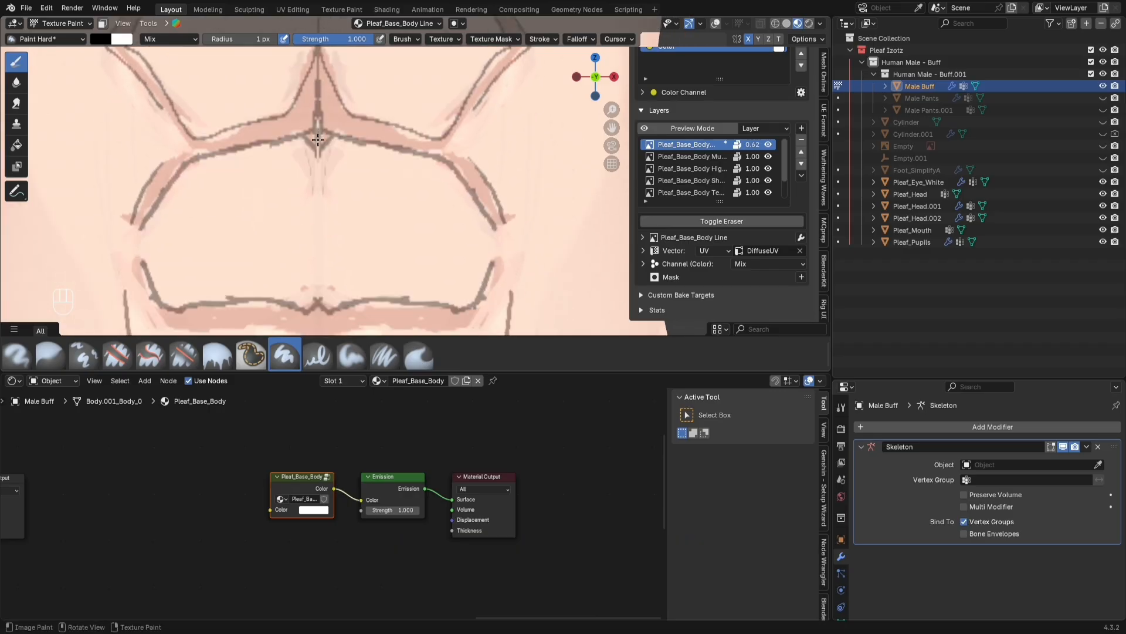
drag(318, 140, 318, 292)
Step: Continue the black center line down the lower abs and close it with a small V at the bottom
scroll(323, 296, down, 5)
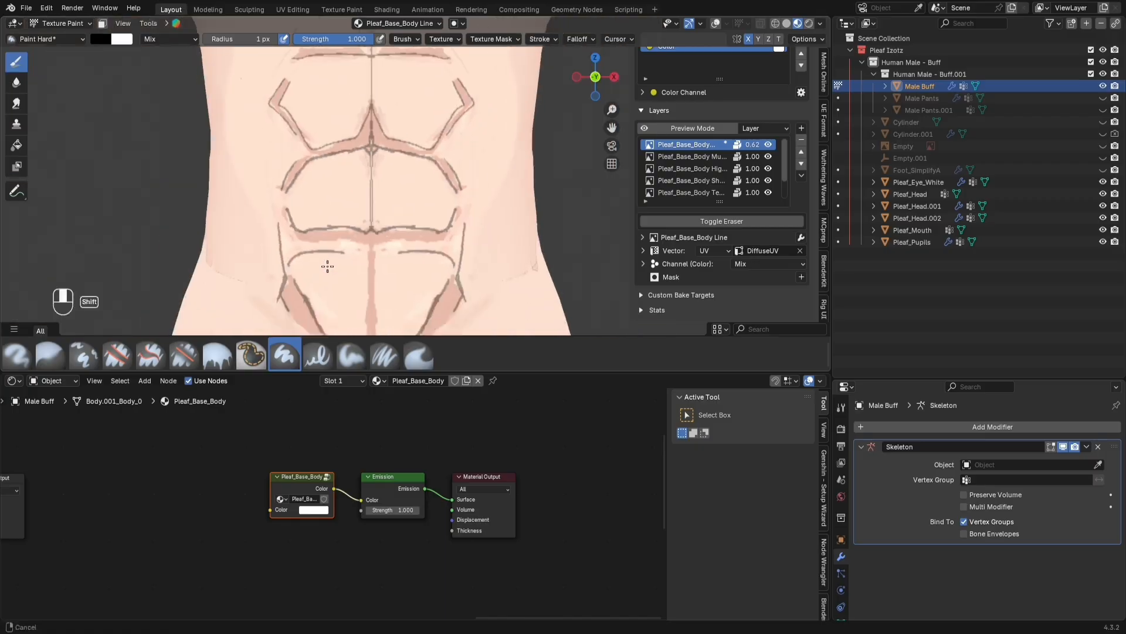
shift+middle_drag(327, 262, 332, 181)
scroll(333, 181, up, 5)
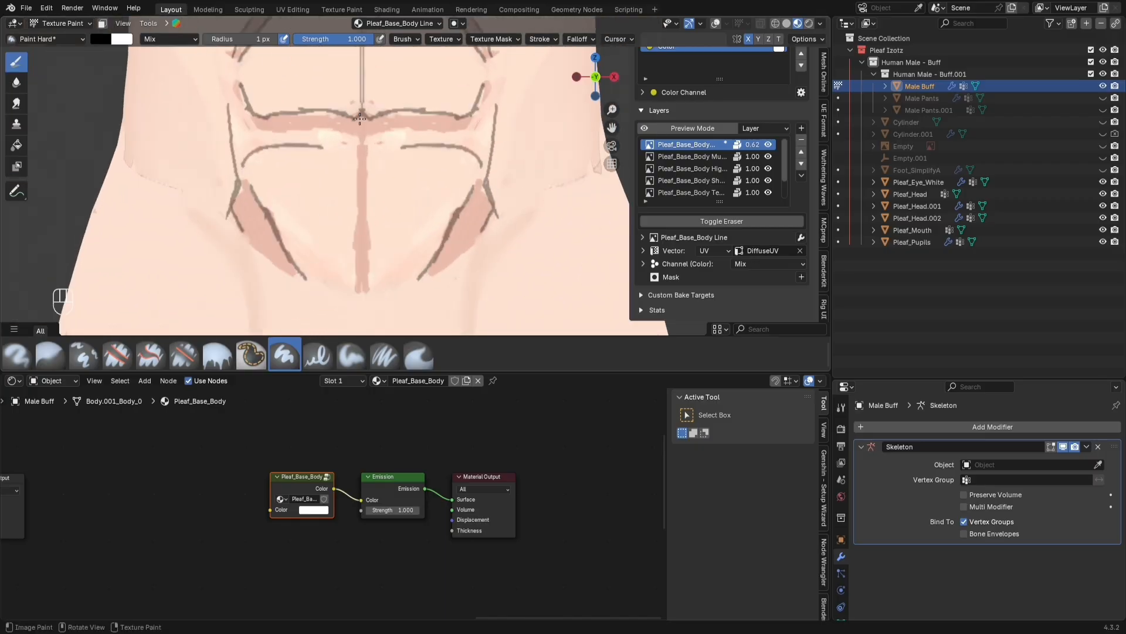
drag(360, 118, 362, 311)
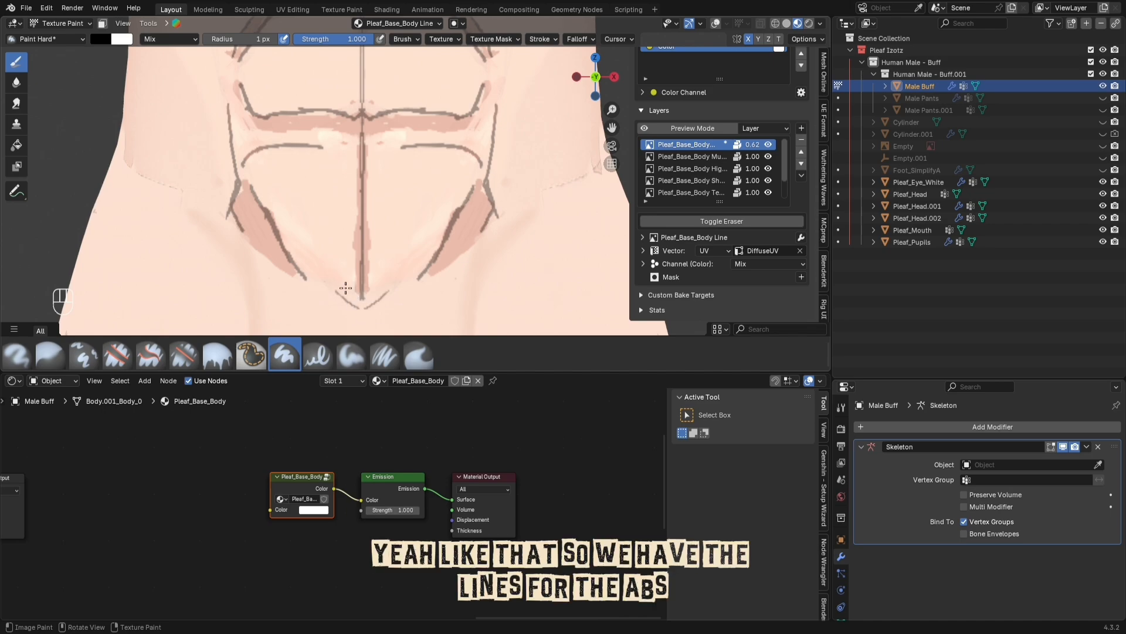
Step: Paint thin diagonal rib and oblique strokes on the side of the torso between the pectoral and the waist
scroll(345, 288, down, 10)
scroll(352, 264, down, 3)
shift+middle_drag(391, 195, 372, 181)
scroll(378, 229, up, 3)
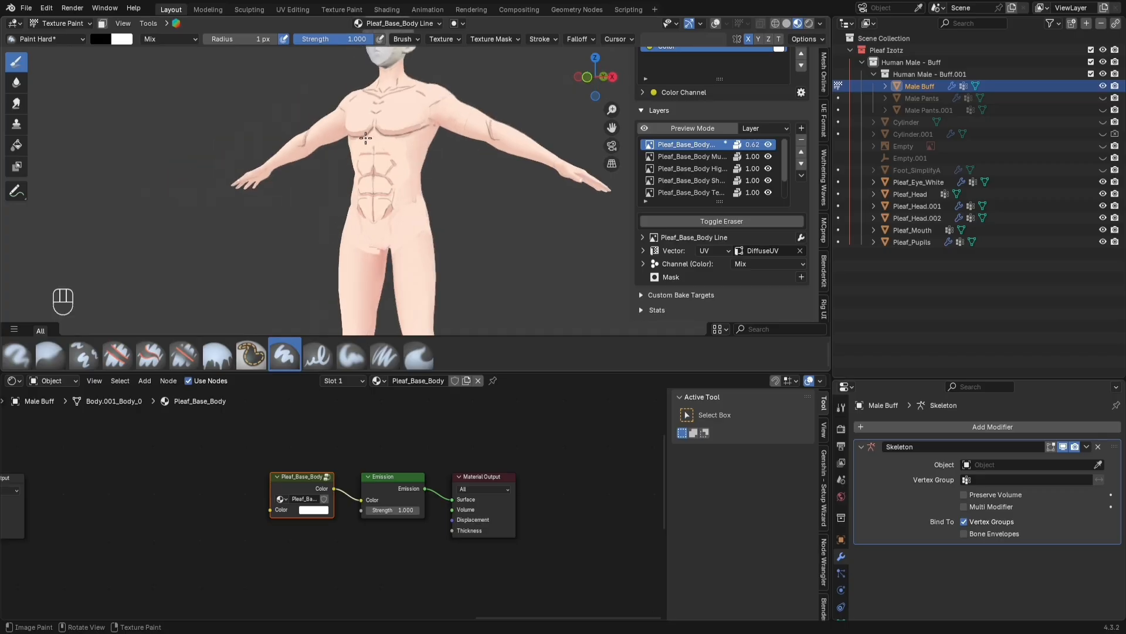
scroll(410, 137, up, 5)
middle_drag(410, 136, 352, 196)
scroll(349, 193, up, 3)
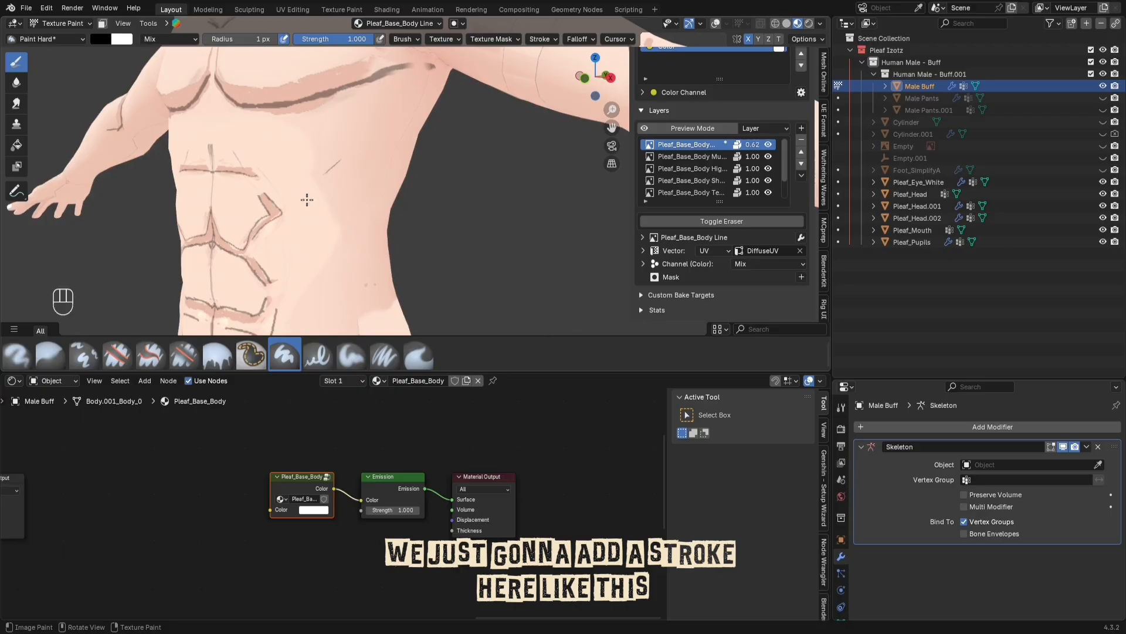
mouse_move(307, 200)
mouse_down()
mouse_move(351, 164)
mouse_move(387, 158)
mouse_up()
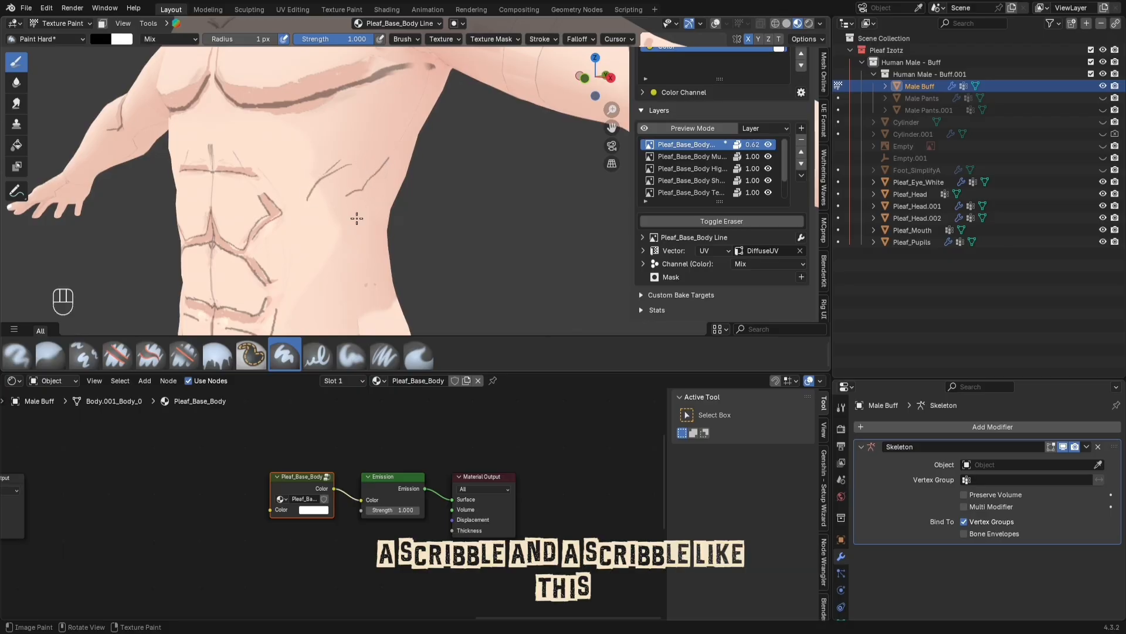
drag(353, 215, 396, 194)
mouse_move(380, 129)
mouse_down()
mouse_move(397, 121)
mouse_move(332, 129)
mouse_move(311, 146)
mouse_up()
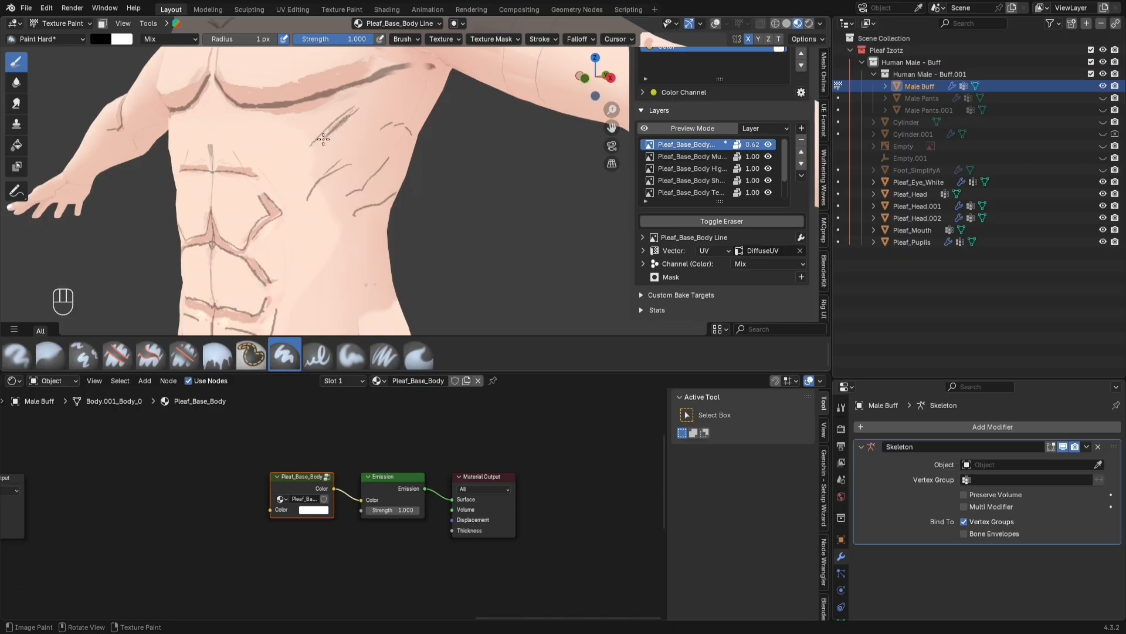
drag(398, 93, 359, 109)
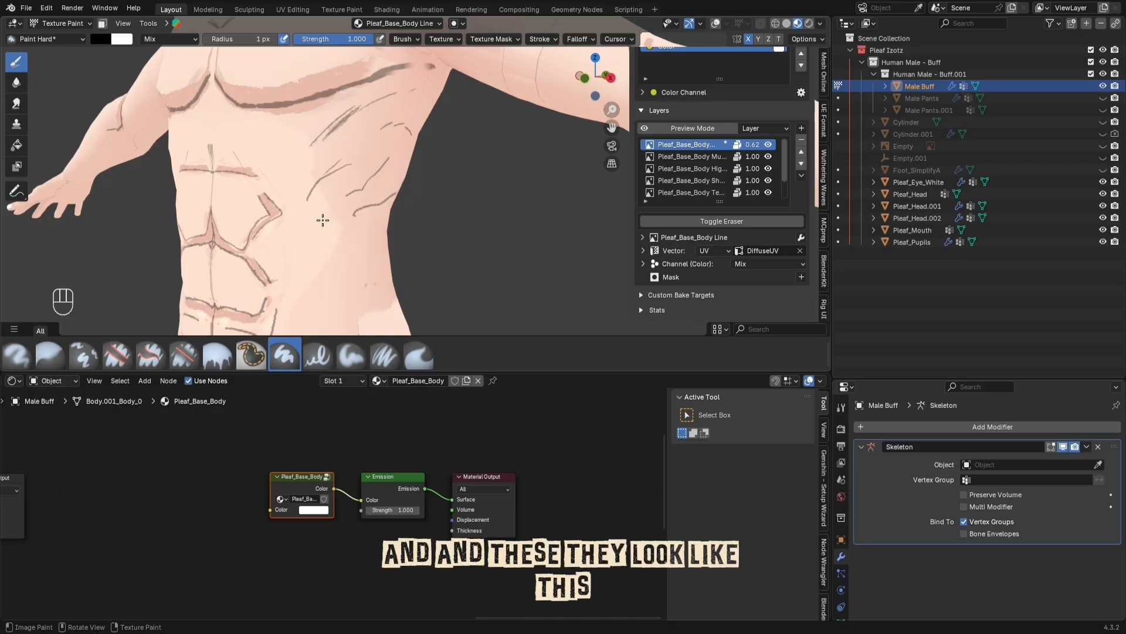
Step: Erase the existing muscle lines from the middle of the back using the eraser at a 156 px radius
scroll(323, 220, down, 7)
middle_drag(335, 221, 367, 218)
scroll(387, 208, up, 3)
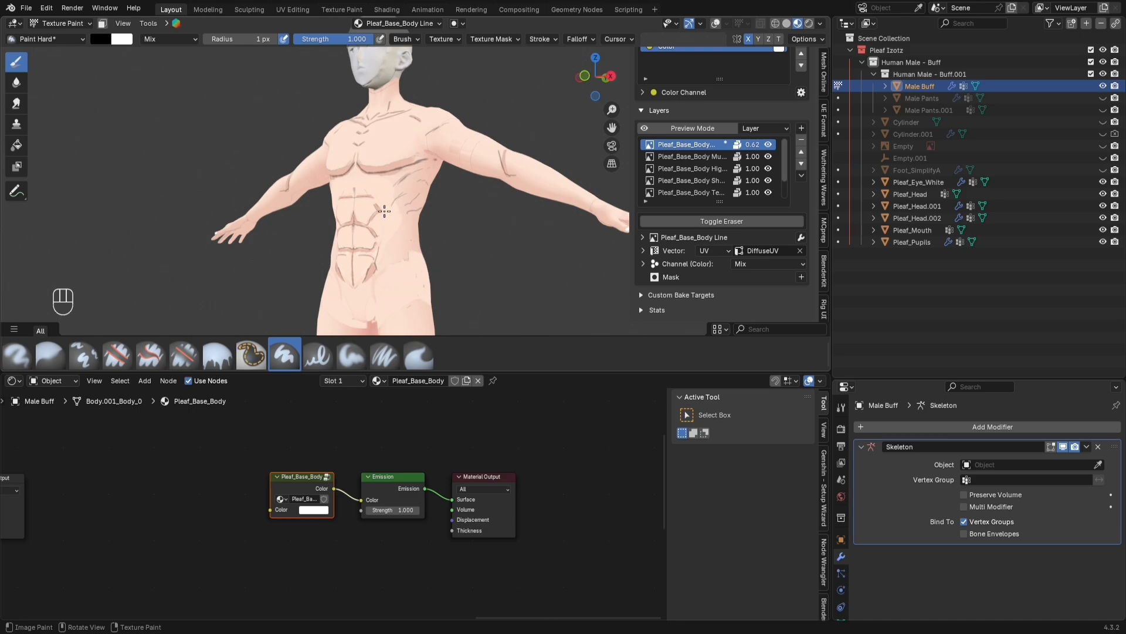
middle_drag(393, 261, 352, 265)
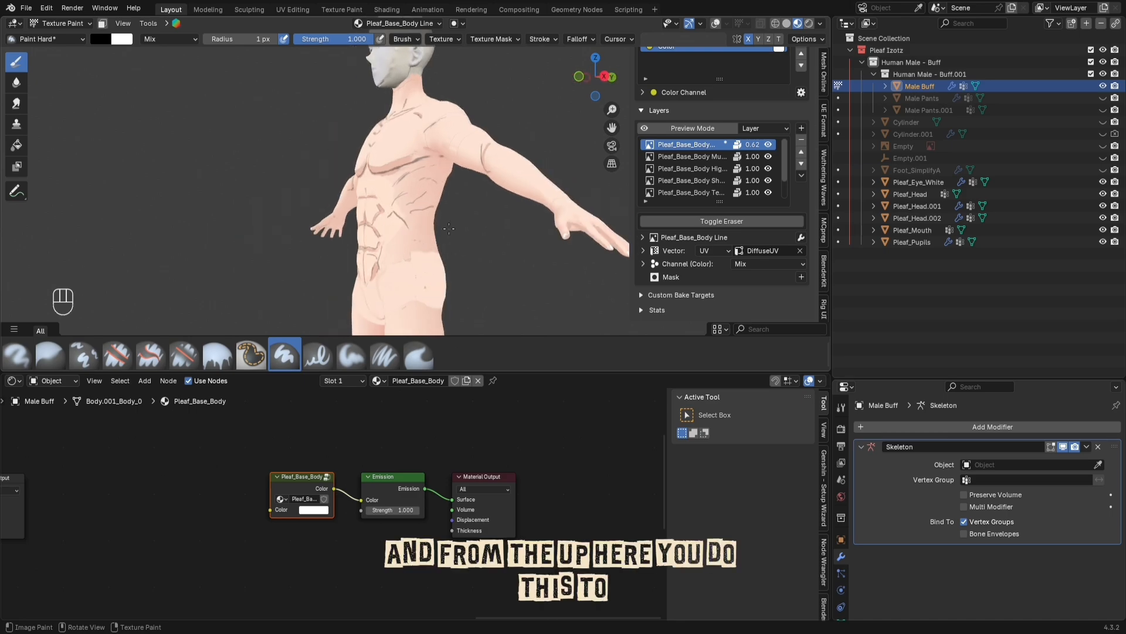
middle_drag(448, 228, 414, 216)
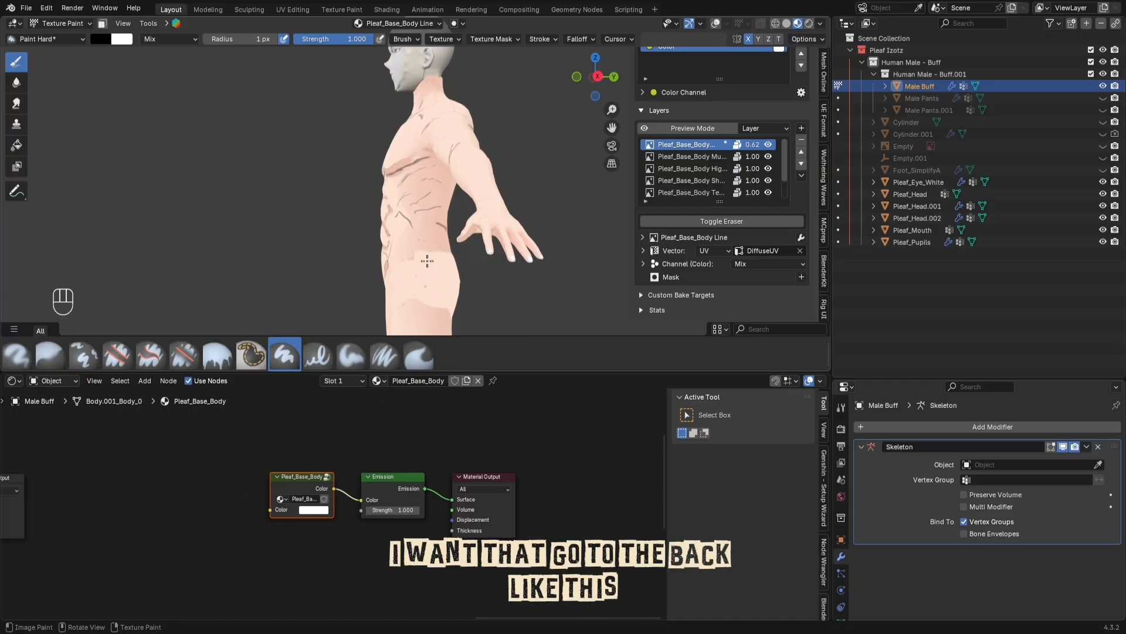
middle_drag(427, 261, 474, 223)
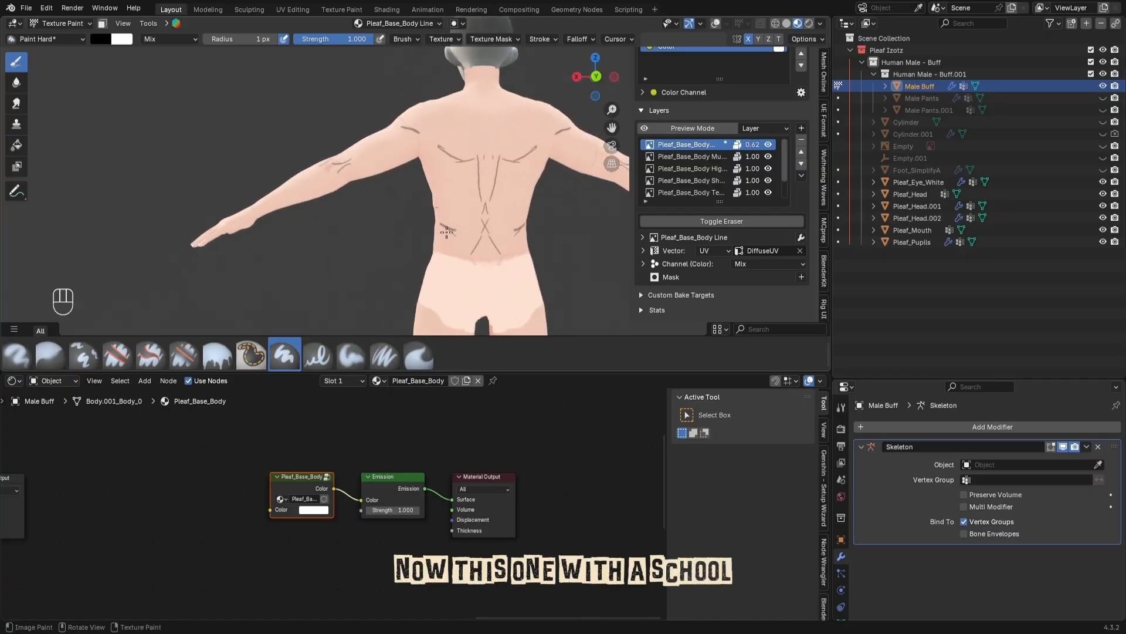
click(668, 222)
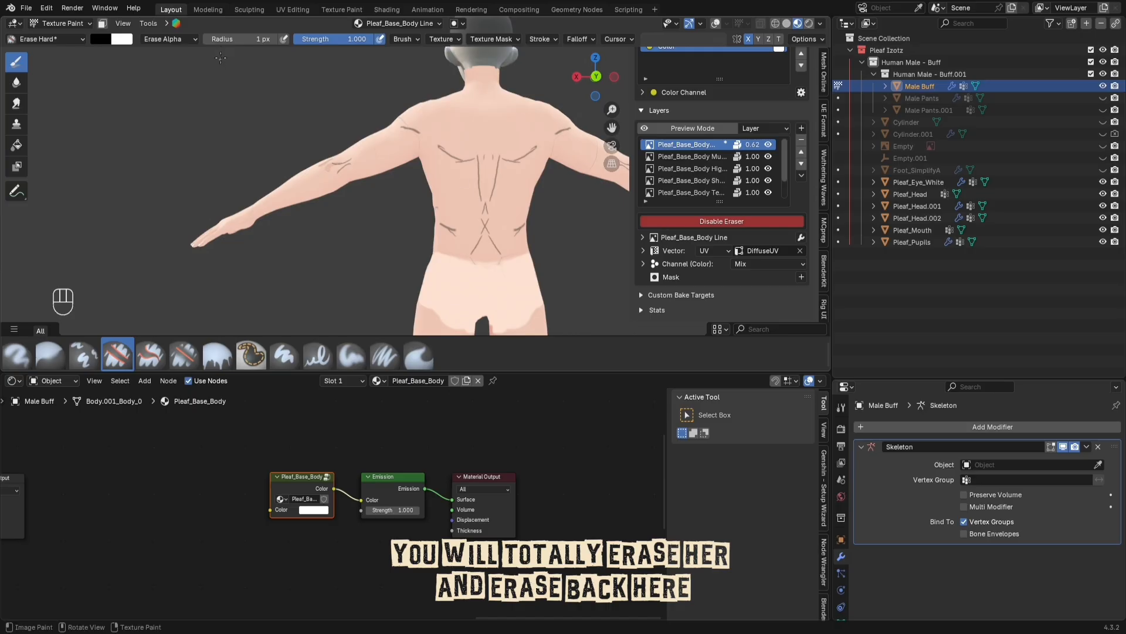
drag(232, 41, 255, 42)
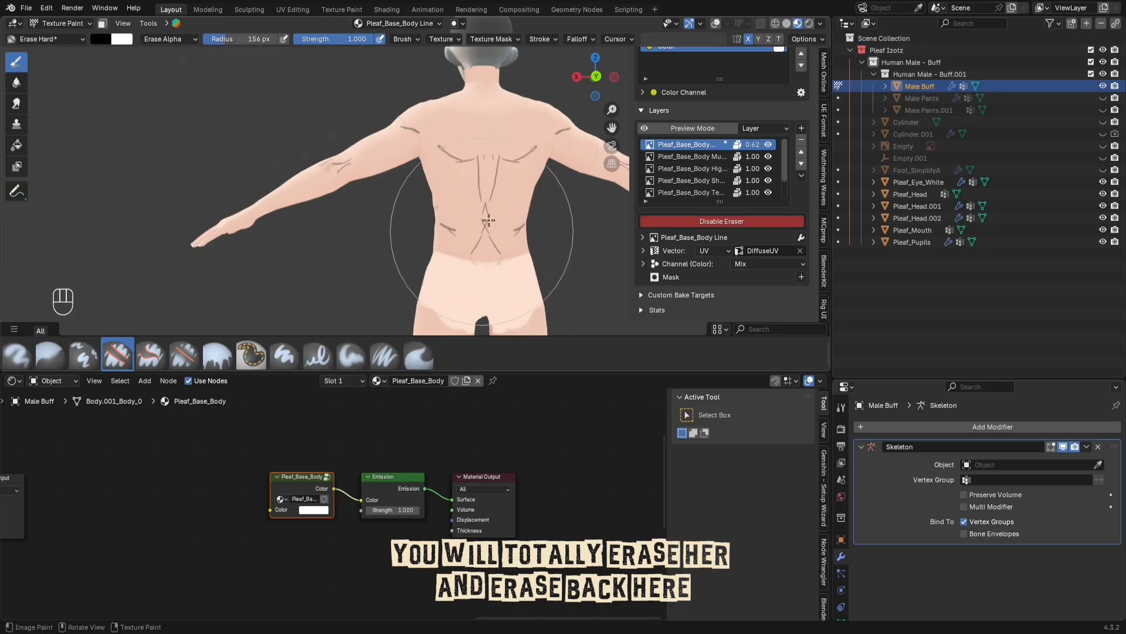
drag(489, 221, 471, 241)
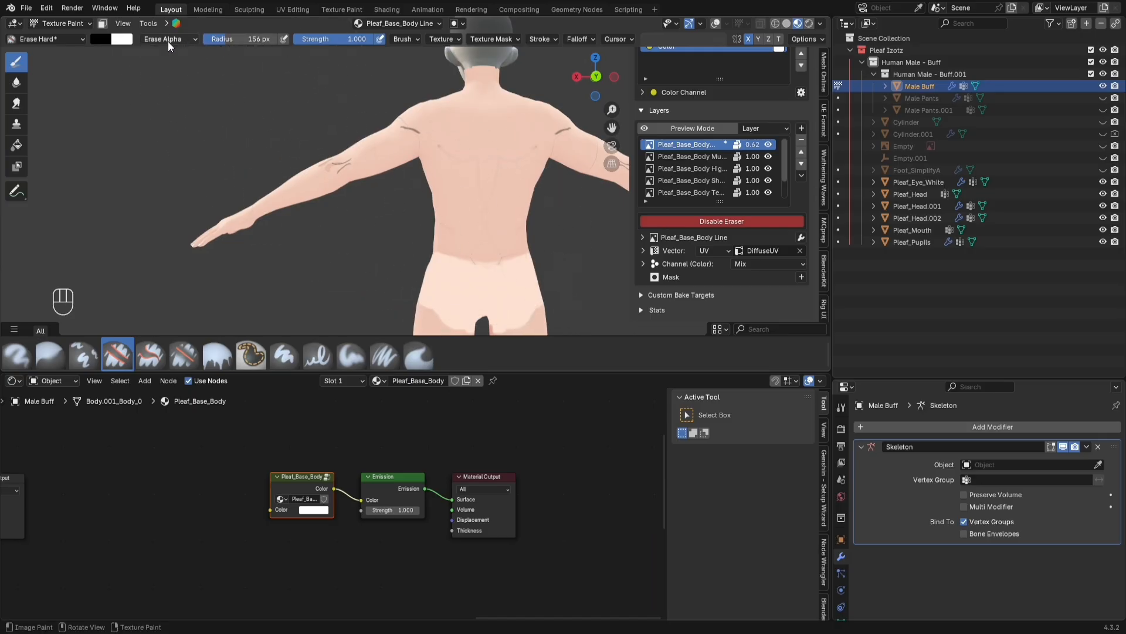
Step: Return to the paint brush at 1 px radius and draw the lower-back, mid-back, trapezius and rear neck muscle lines
click(705, 221)
click(271, 39)
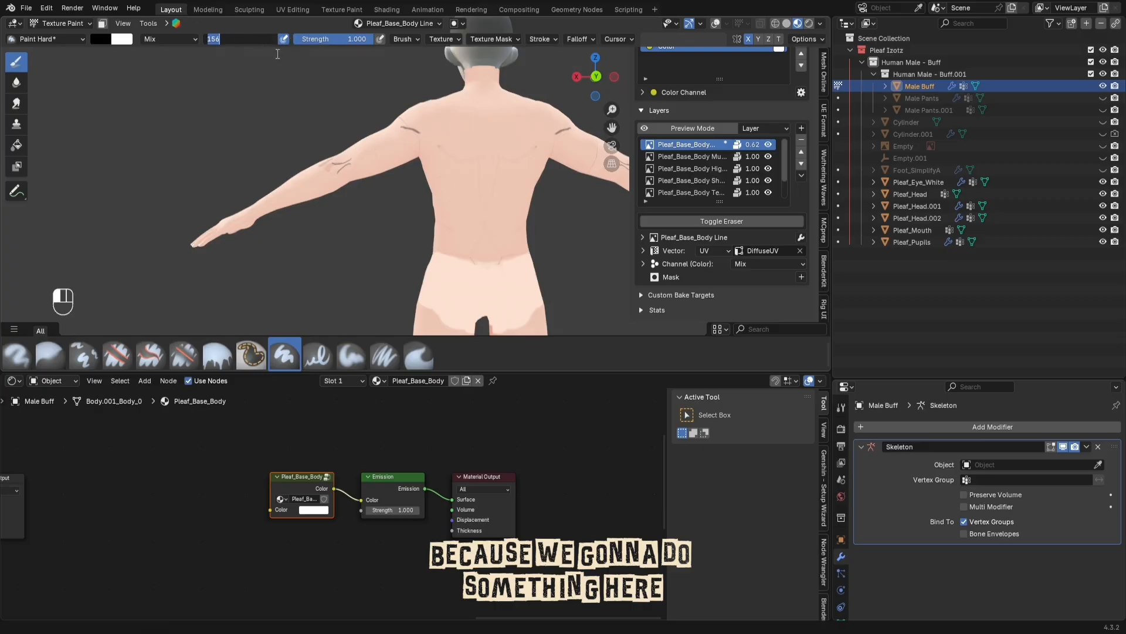
text(1)
key(Return)
drag(436, 223, 468, 250)
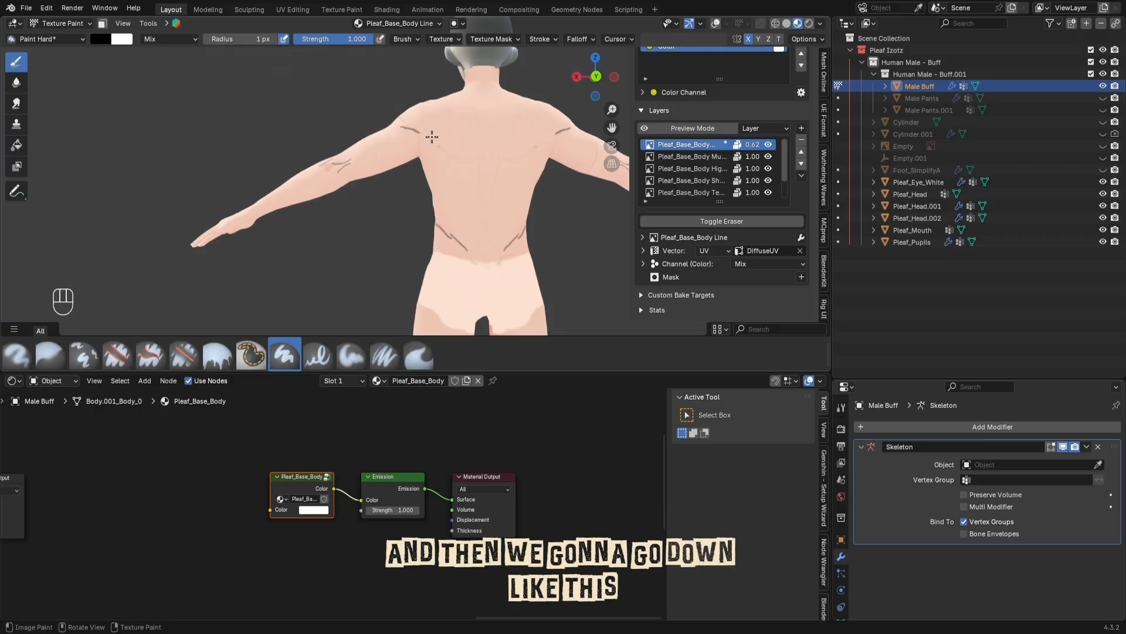
drag(445, 183, 484, 201)
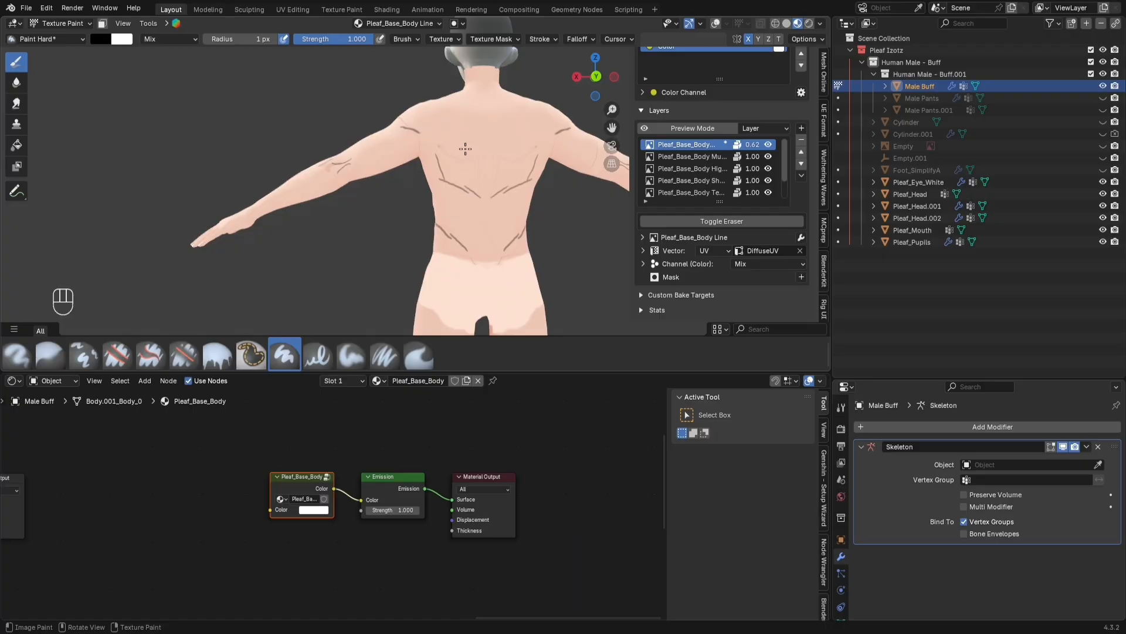
drag(439, 121, 482, 95)
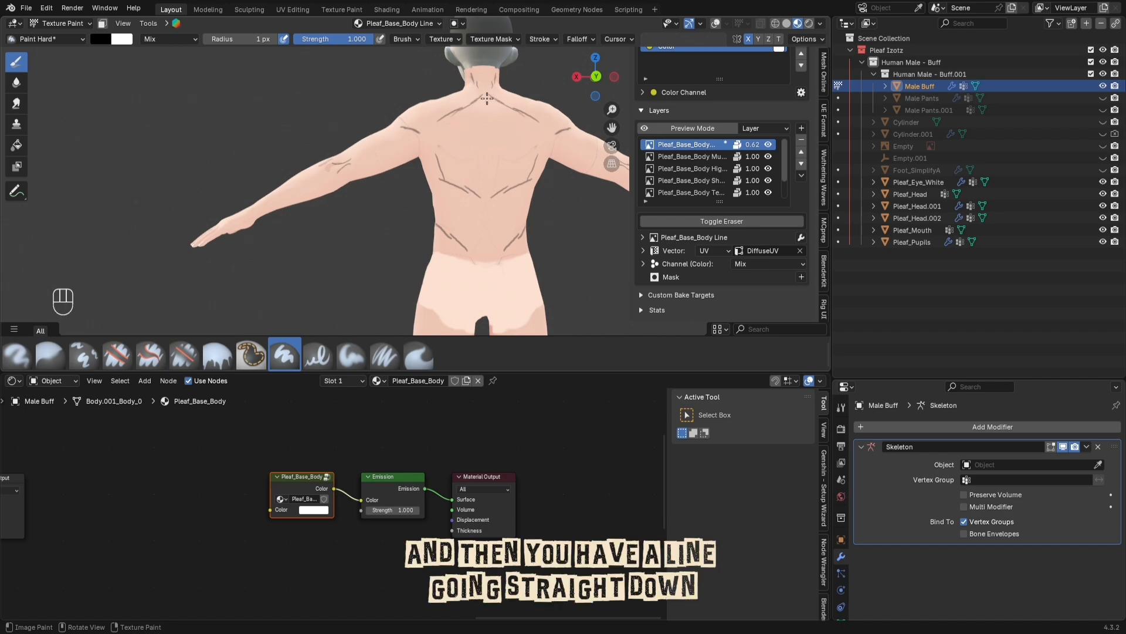
drag(482, 63, 490, 250)
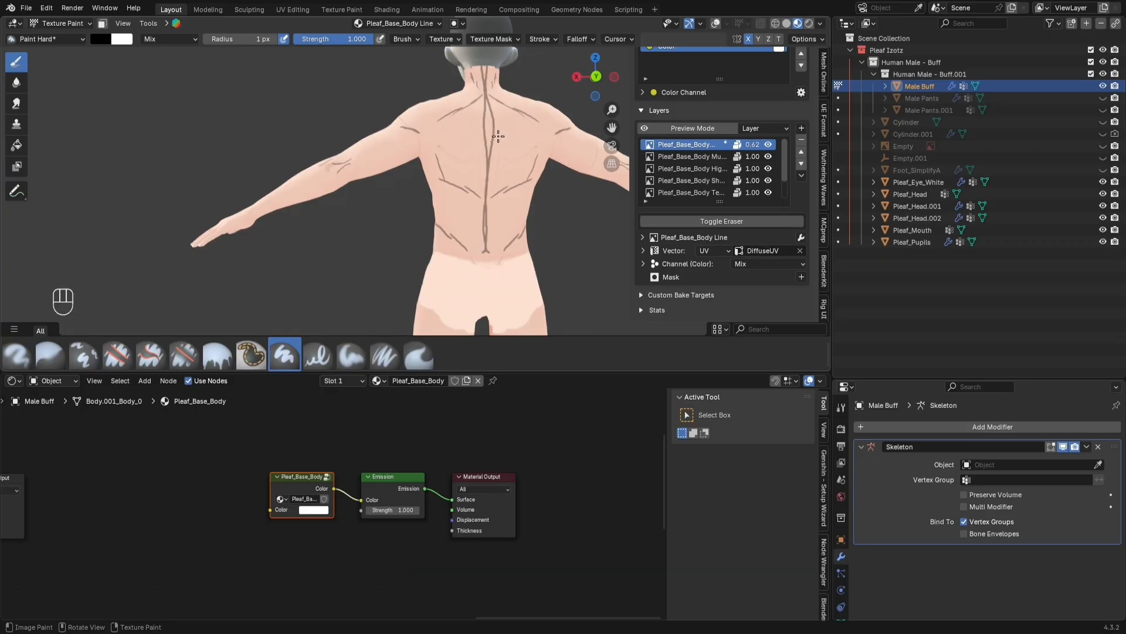
key(ctrl+z)
Step: From a straight back view, add lines for the rear shoulders, shoulder blades and waist, plus a small peak at the mid-back center
scroll(502, 120, up, 3)
click(597, 77)
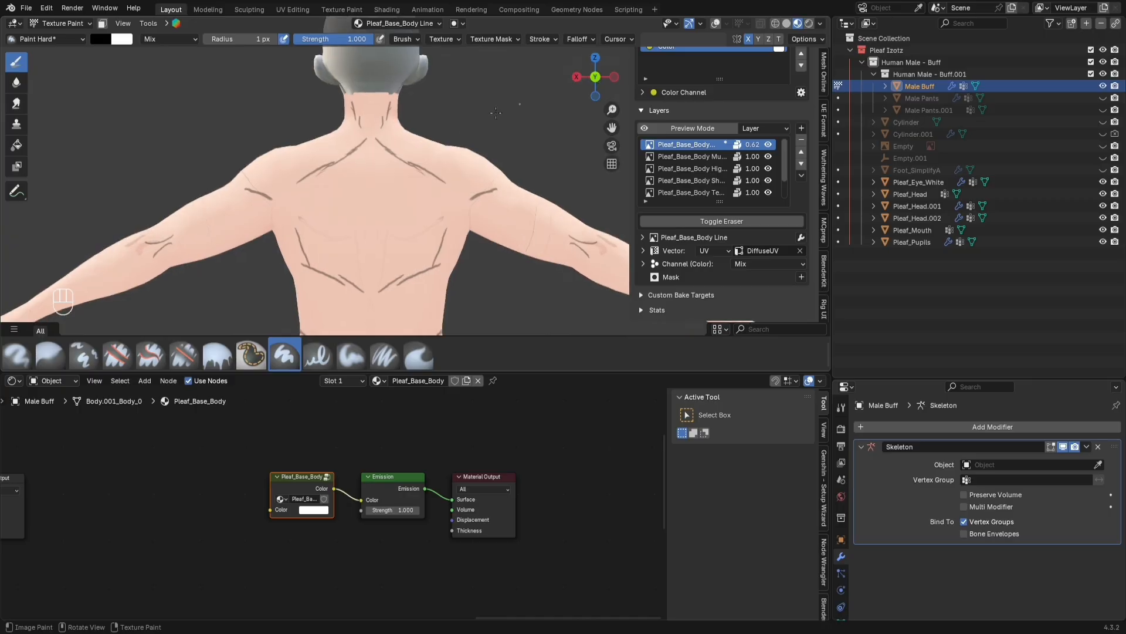
scroll(360, 176, down, 3)
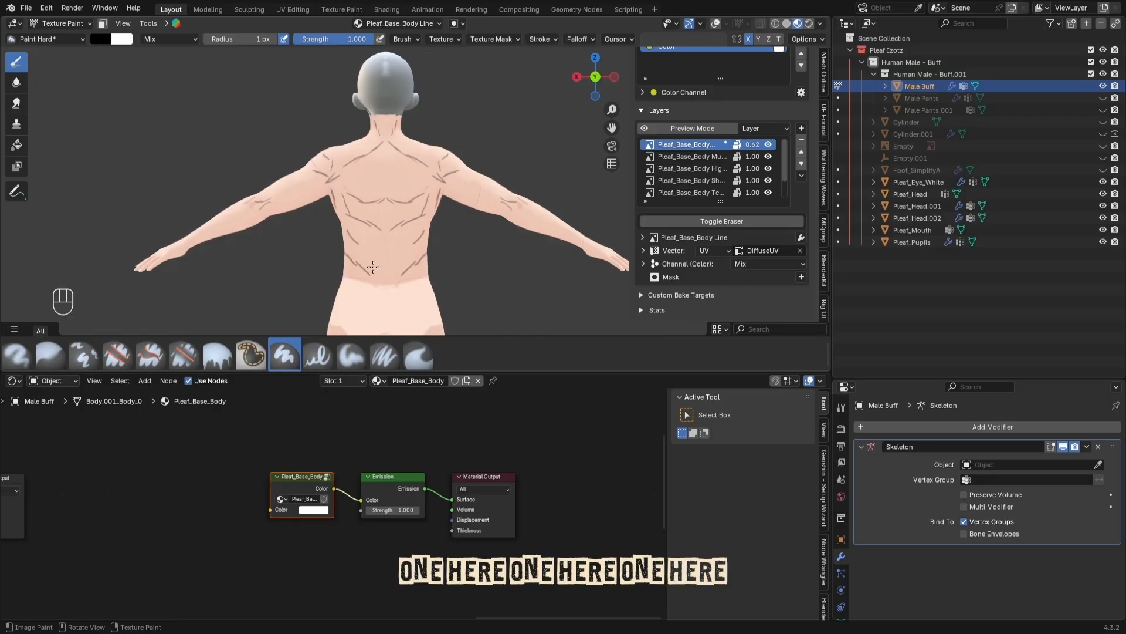
mouse_move(370, 260)
mouse_down()
mouse_move(374, 277)
mouse_move(385, 235)
mouse_up()
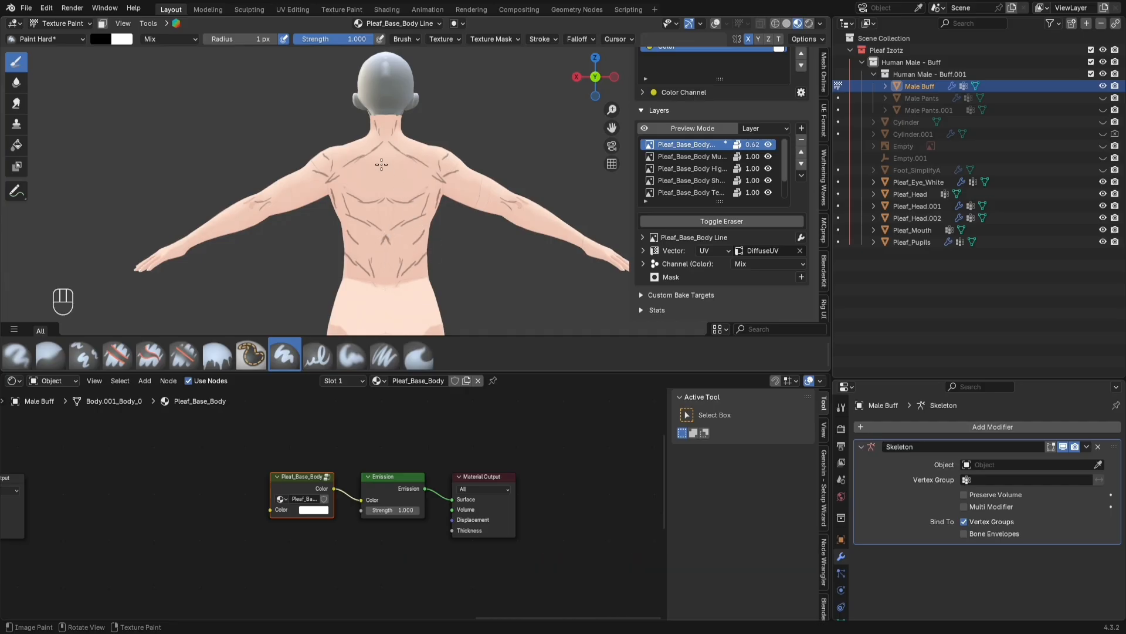
Step: Draw a vertical black line down the center of the back of the neck
scroll(404, 148, up, 5)
shift+middle_drag(404, 148, 385, 328)
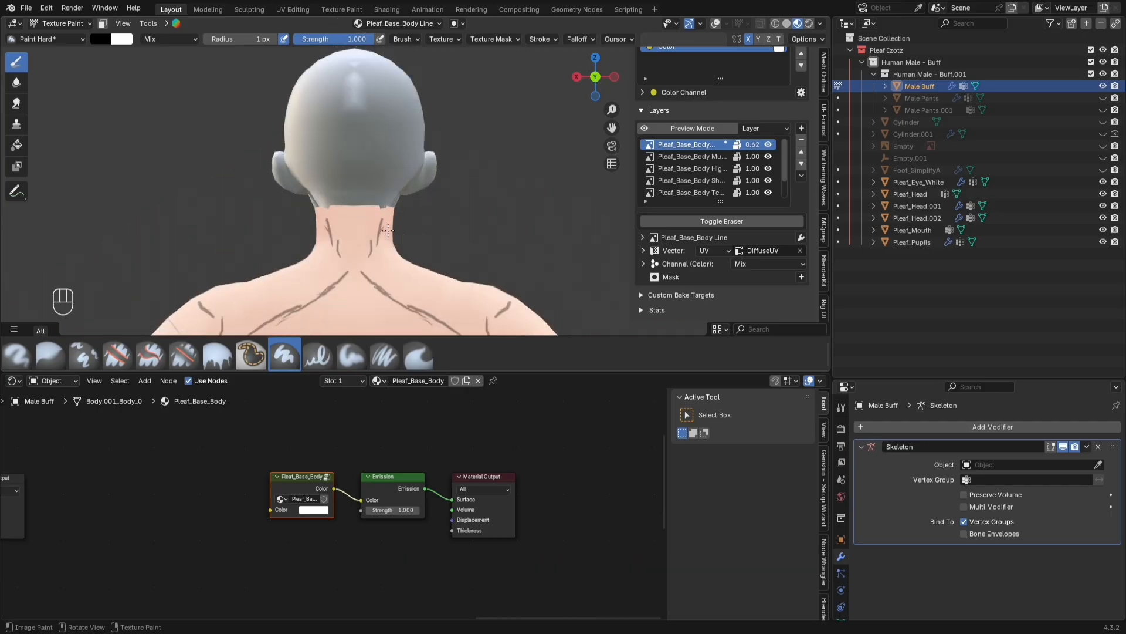
scroll(376, 311, up, 2)
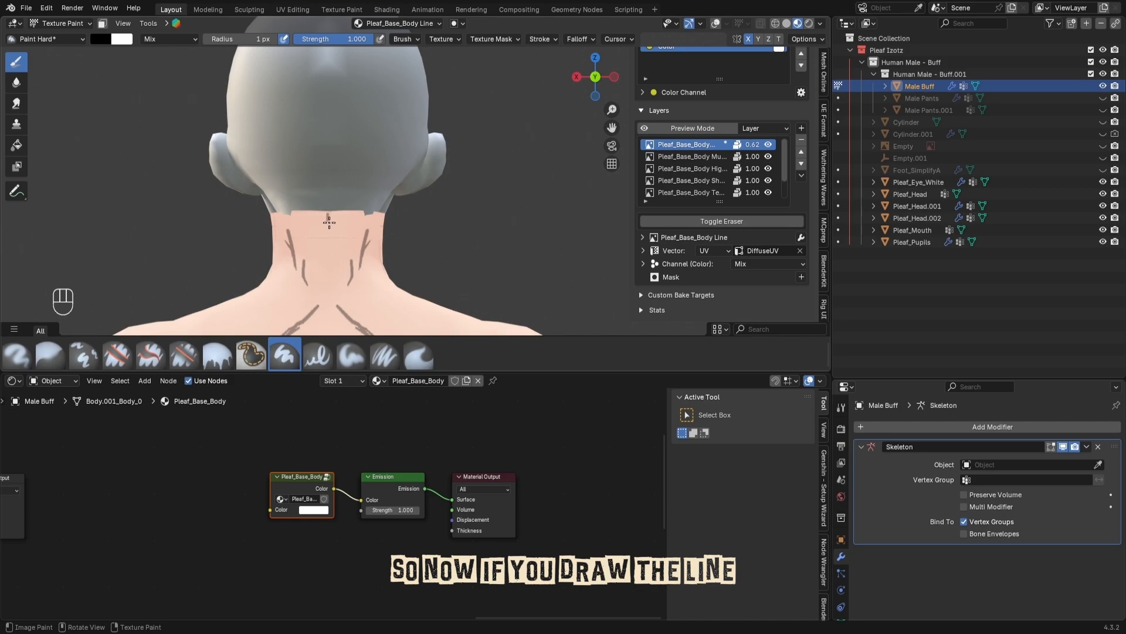
drag(329, 222, 326, 318)
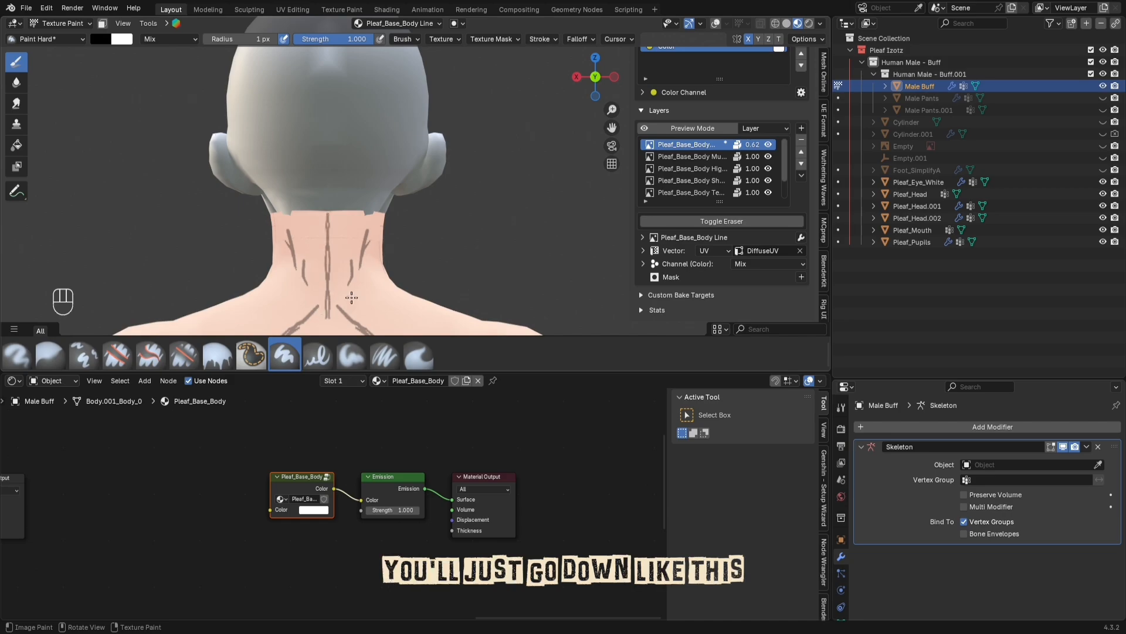
Step: Extend the spine line from the neck base down the upper back and add center strokes down to the lower back
scroll(352, 297, down, 4)
shift+middle_drag(351, 298, 360, 145)
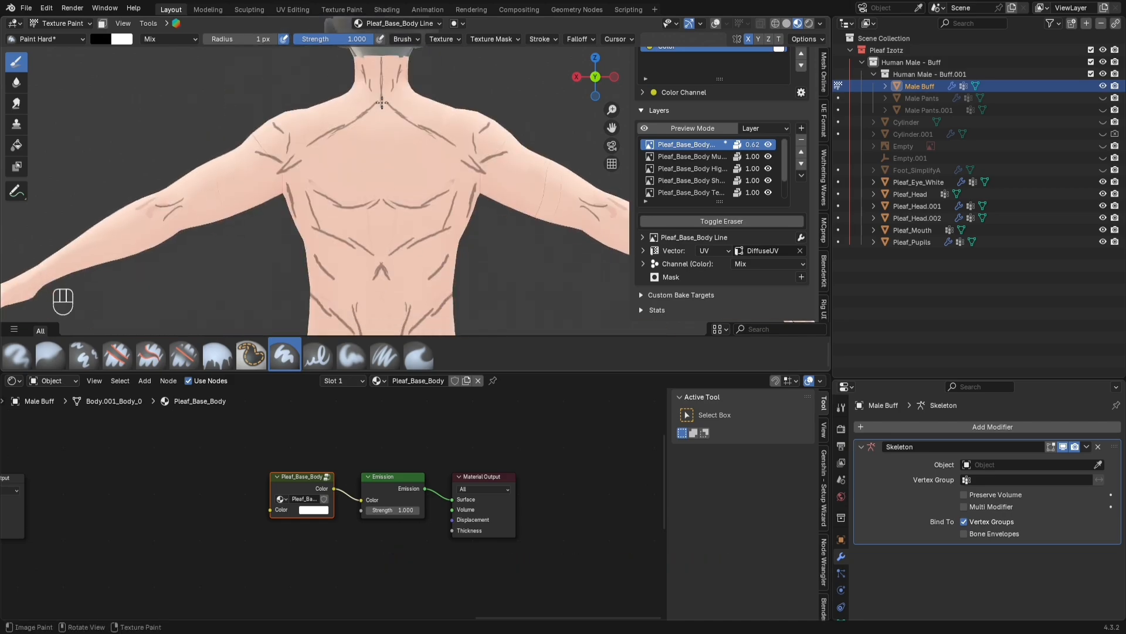
drag(382, 103, 370, 256)
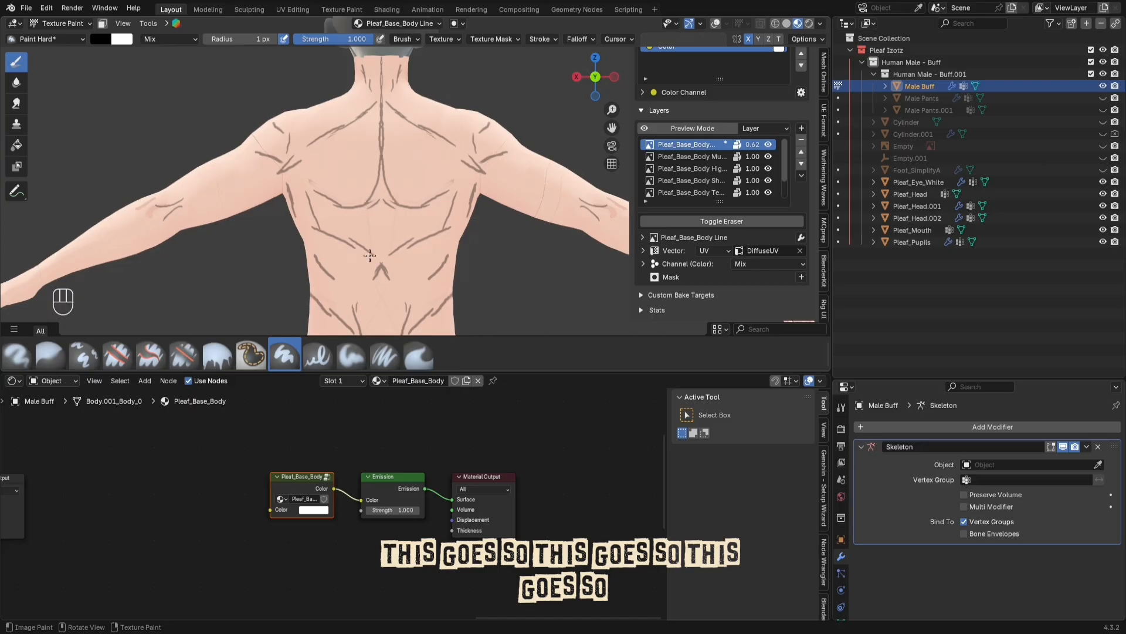
mouse_move(380, 202)
mouse_down()
mouse_move(379, 326)
mouse_move(353, 305)
mouse_up()
scroll(390, 321, down, 5)
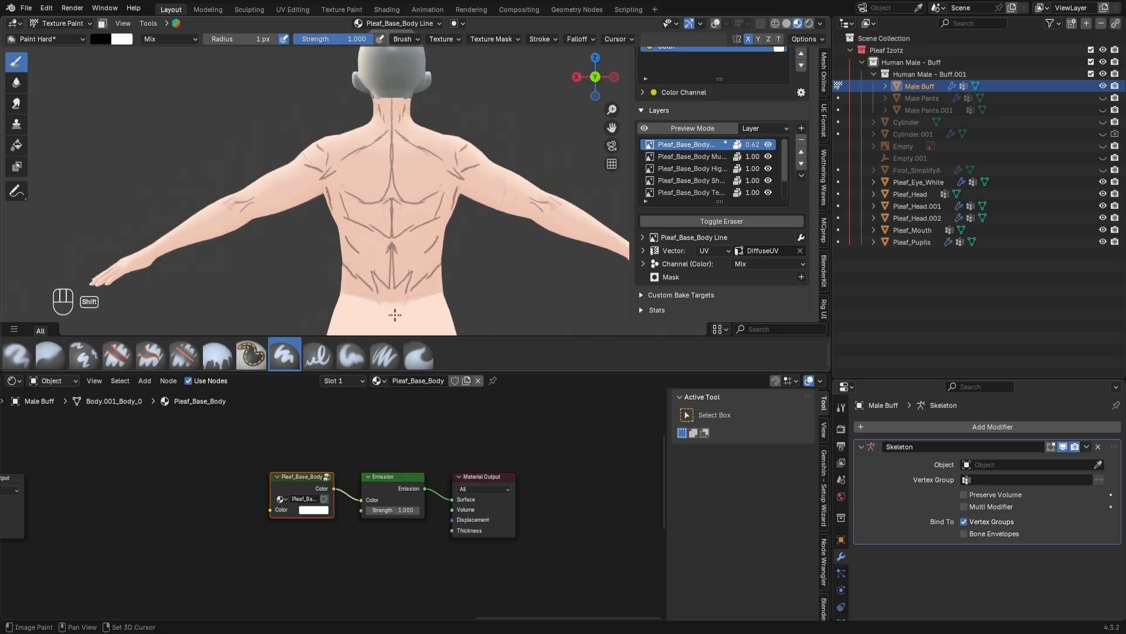
shift+middle_drag(387, 247, 395, 198)
scroll(393, 265, down, 3)
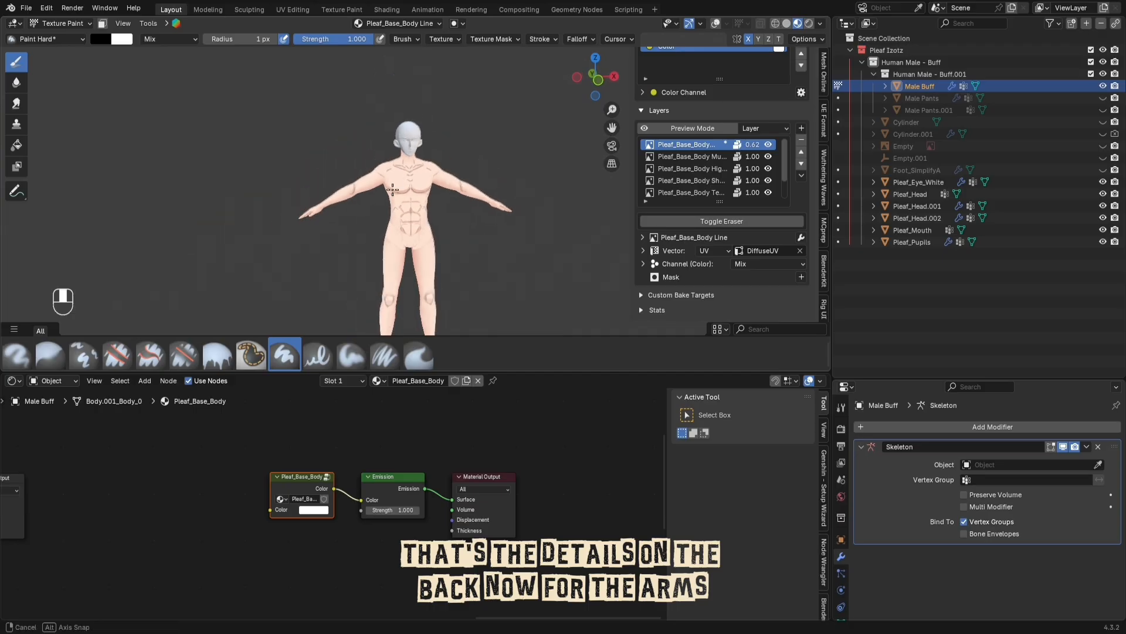
Step: Draw black muscle lines on the front of the shoulder and outward from the armpit across the upper arm
middle_drag(393, 266, 355, 191)
scroll(382, 176, up, 5)
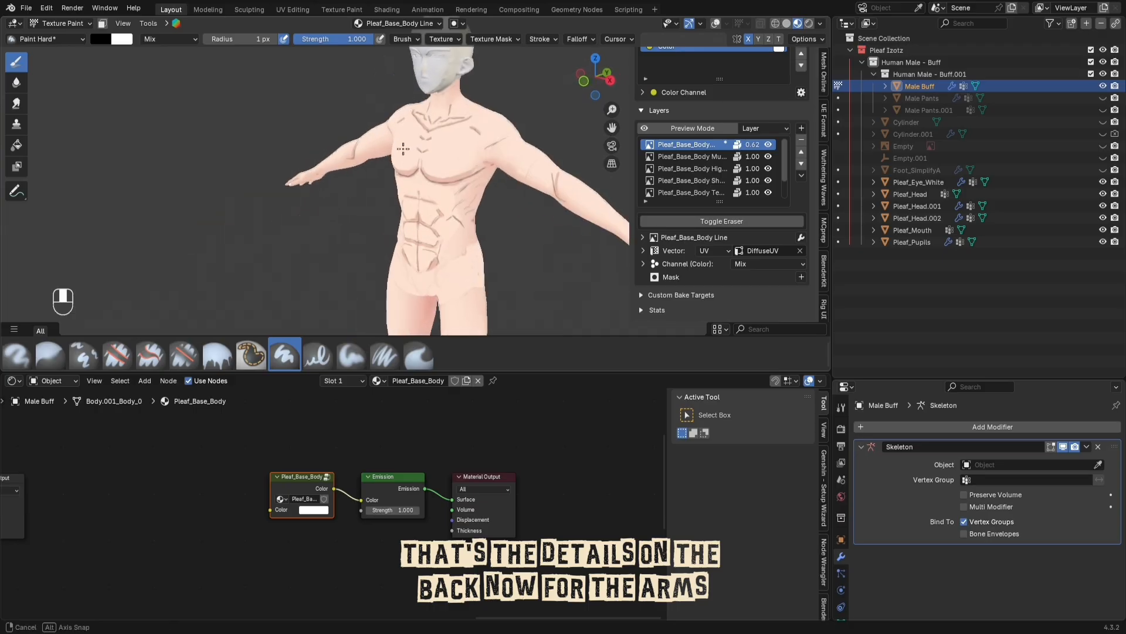
shift+middle_drag(402, 151, 289, 213)
scroll(322, 209, up, 3)
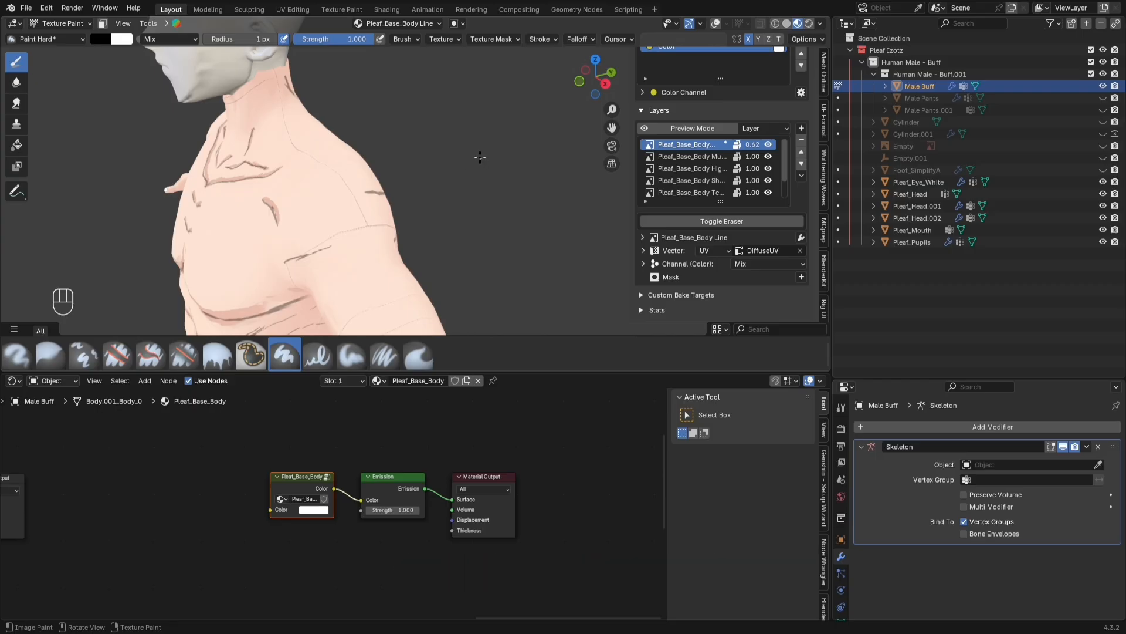
mouse_move(299, 165)
mouse_down()
mouse_move(322, 171)
mouse_move(333, 206)
mouse_up()
mouse_move(273, 245)
mouse_down()
mouse_move(297, 259)
mouse_move(329, 249)
mouse_up()
mouse_move(288, 258)
mouse_down()
mouse_move(338, 257)
mouse_move(309, 278)
mouse_move(352, 306)
mouse_up()
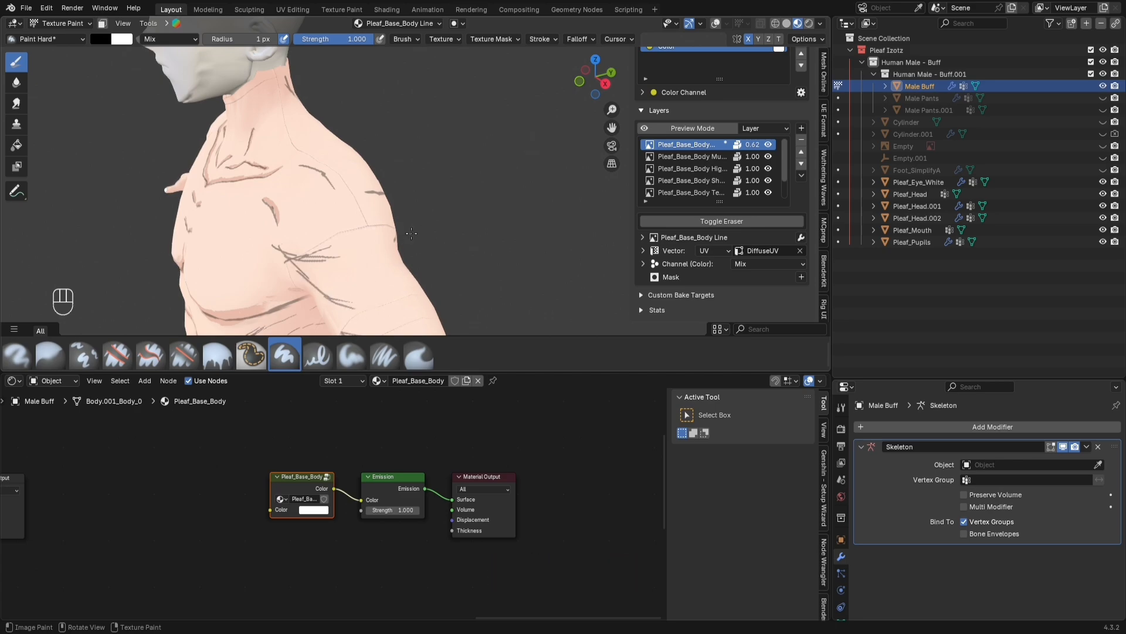
Step: Draw black muscle lines down the upper arm, outlining the biceps and the outer side of the arm
middle_drag(411, 234, 339, 232)
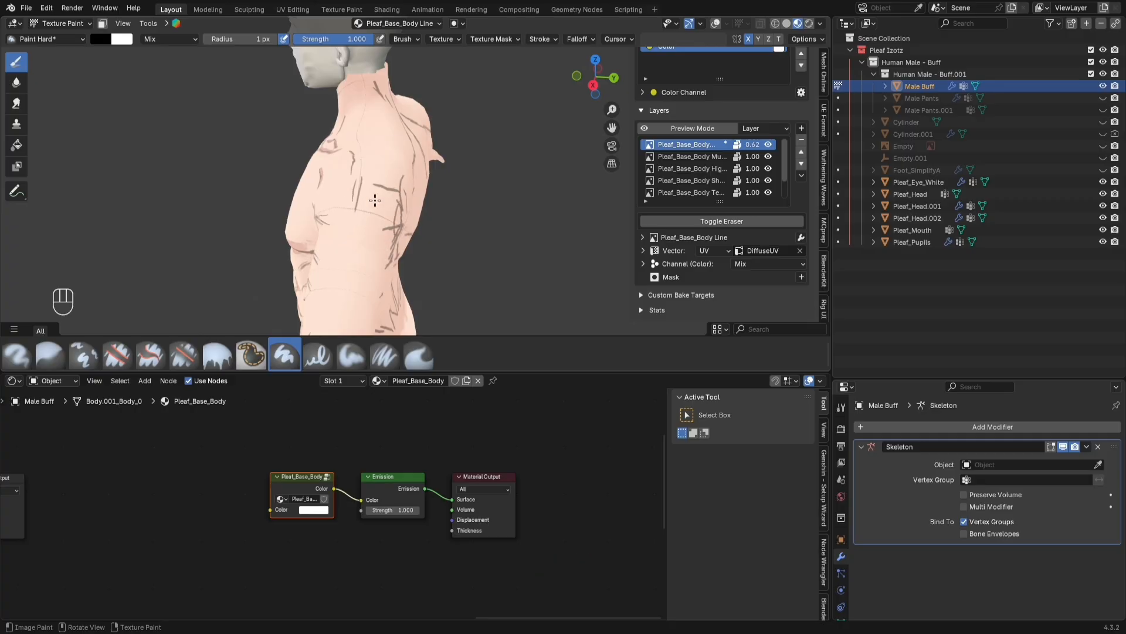
middle_drag(382, 200, 394, 233)
scroll(381, 221, up, 3)
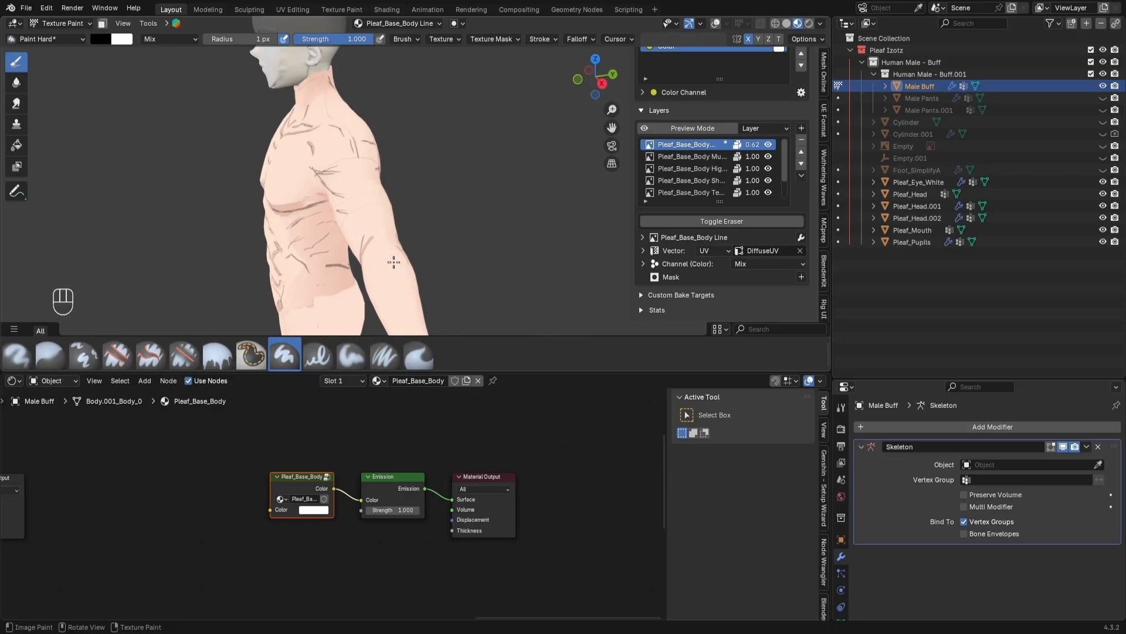
mouse_move(345, 187)
mouse_down()
mouse_move(359, 252)
mouse_move(347, 203)
mouse_up()
drag(342, 187, 352, 194)
drag(349, 205, 339, 203)
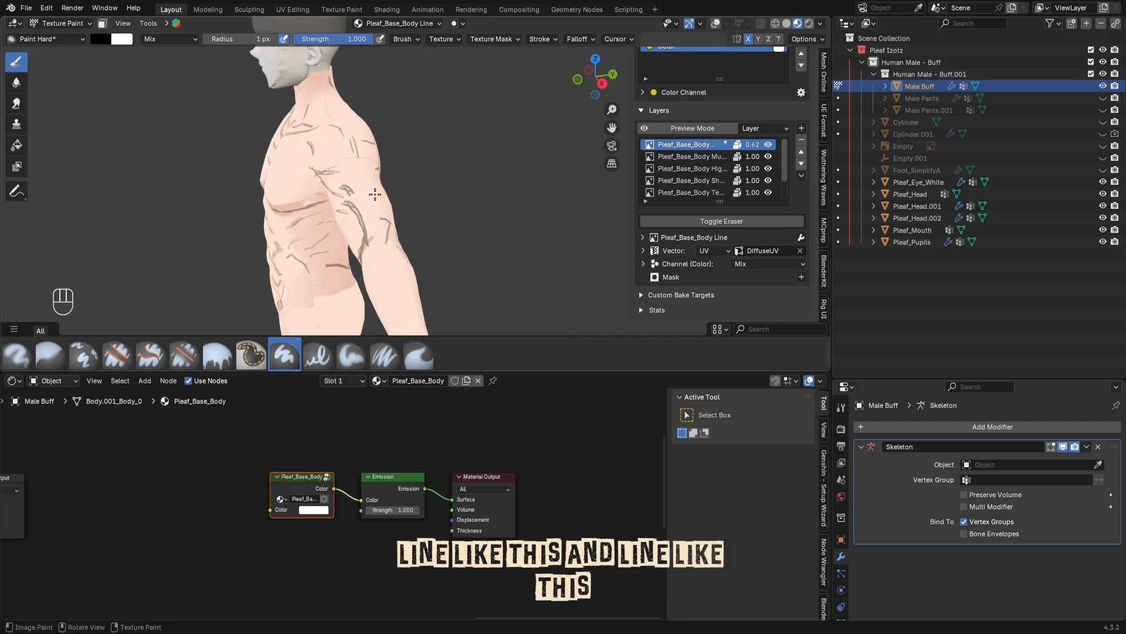
drag(362, 176, 386, 205)
Step: Thin the heavy upper-arm lines with the 1 px eraser and switch back to the paint brush
middle_drag(398, 269, 258, 267)
scroll(293, 241, up, 2)
middle_drag(311, 226, 406, 223)
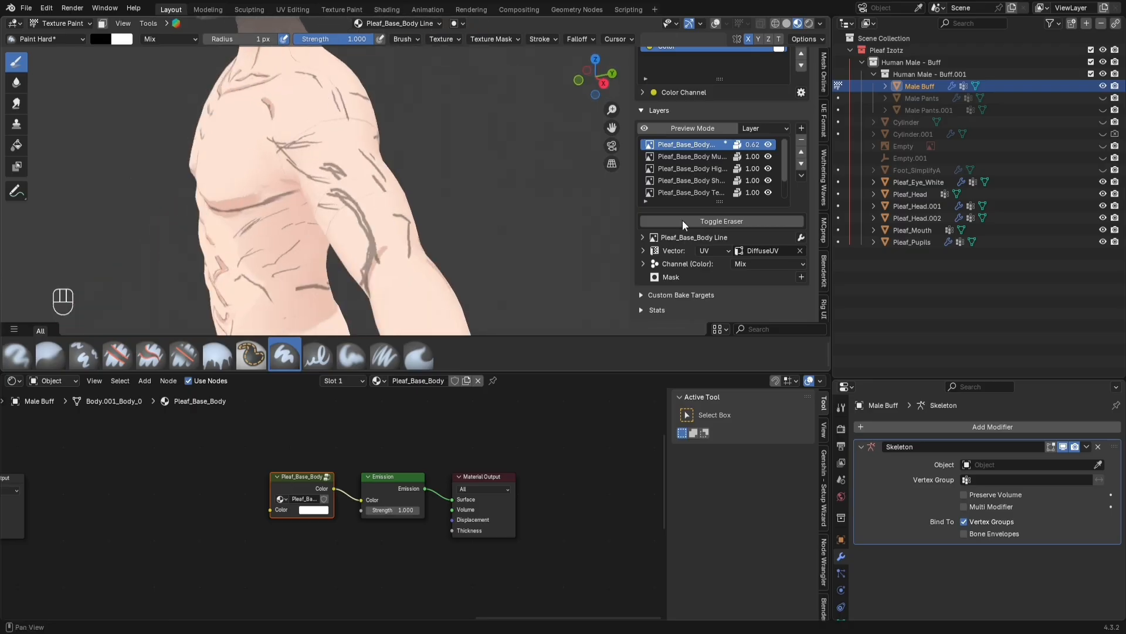
click(734, 222)
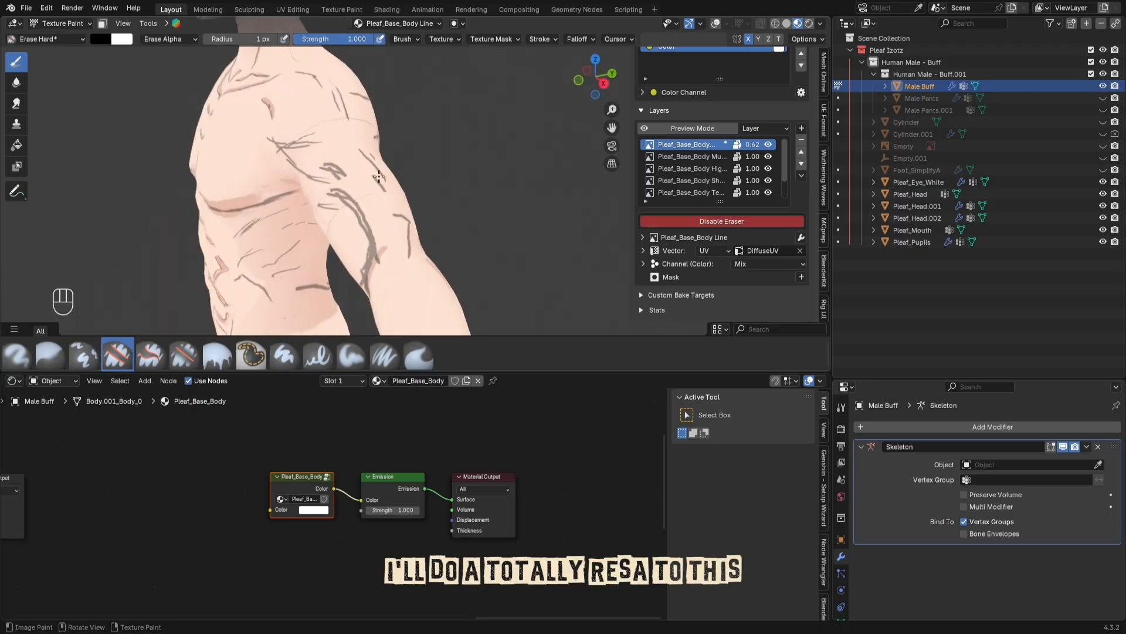
drag(369, 174, 387, 198)
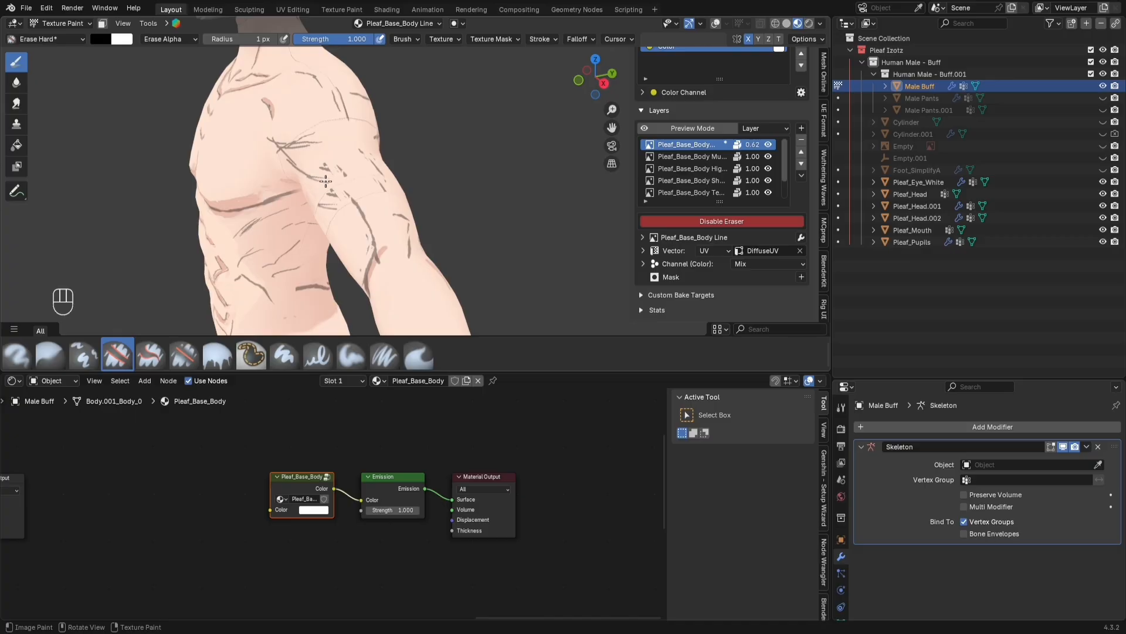
scroll(406, 175, down, 5)
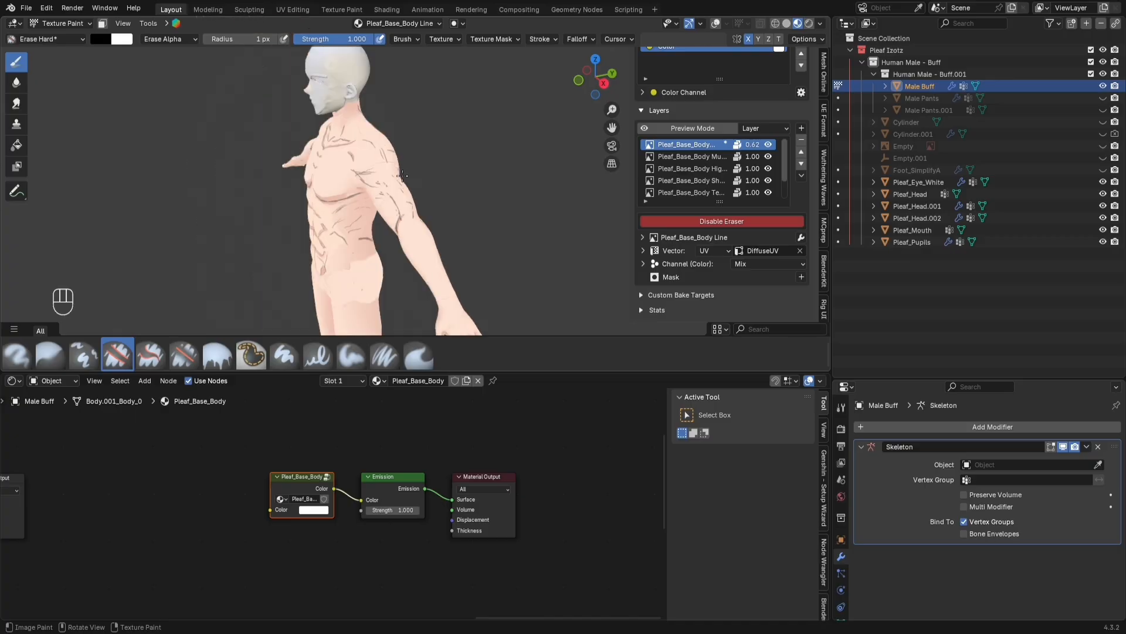
middle_drag(406, 175, 338, 229)
scroll(448, 199, up, 5)
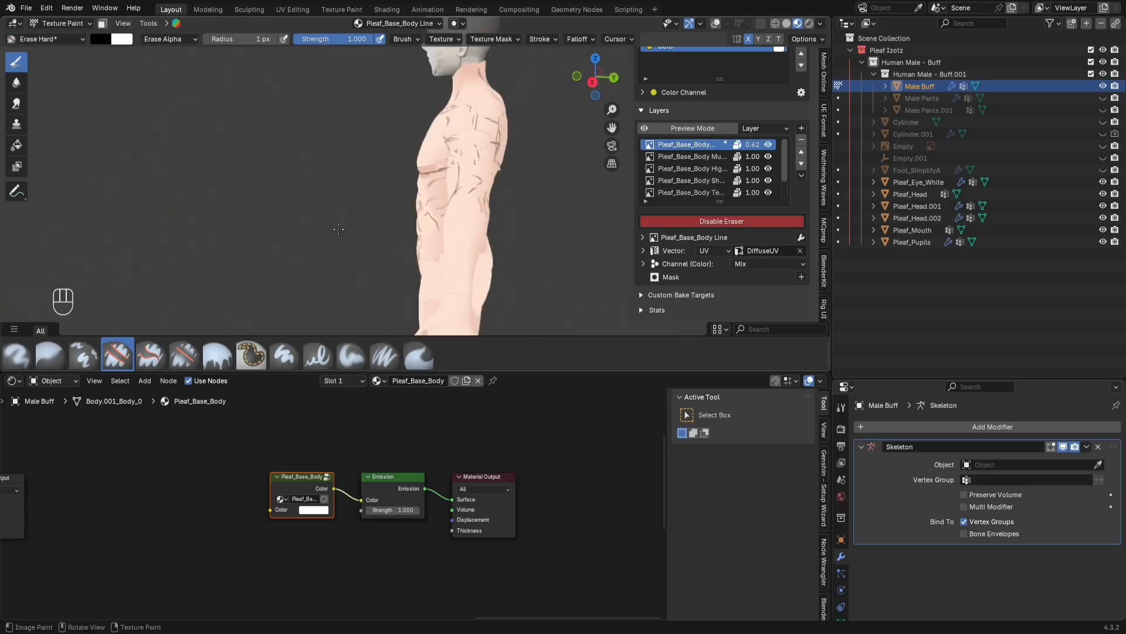
scroll(461, 198, down, 4)
middle_drag(461, 197, 344, 225)
click(710, 224)
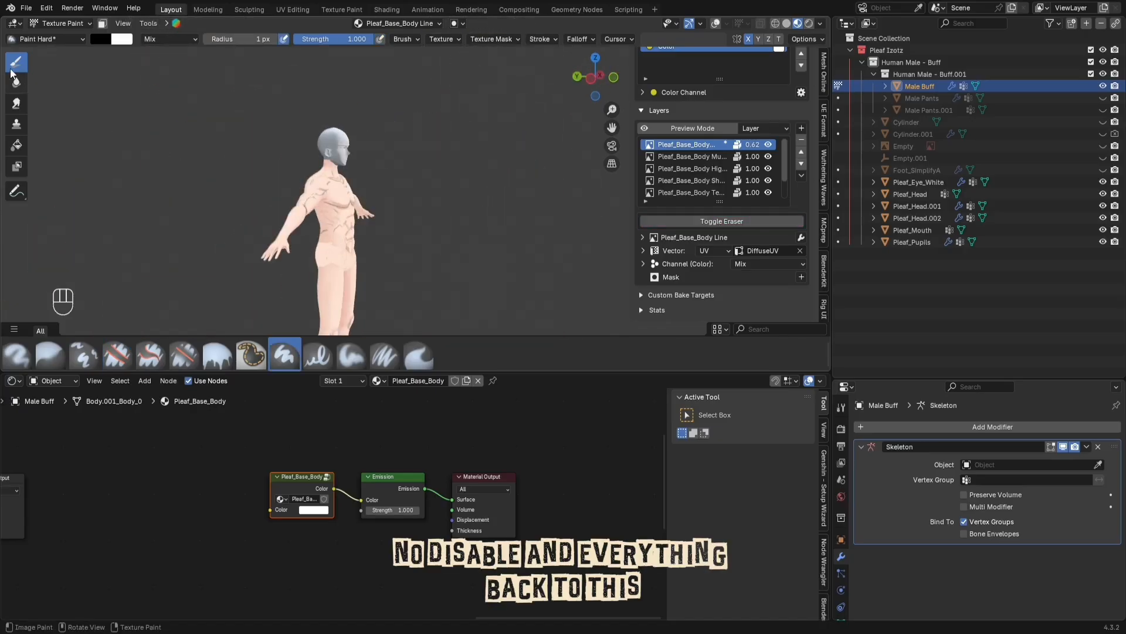
Step: Leave Texture Paint for Object Mode and bring the full body into view
click(52, 24)
click(61, 37)
scroll(388, 176, down, 2)
middle_drag(387, 176, 335, 177)
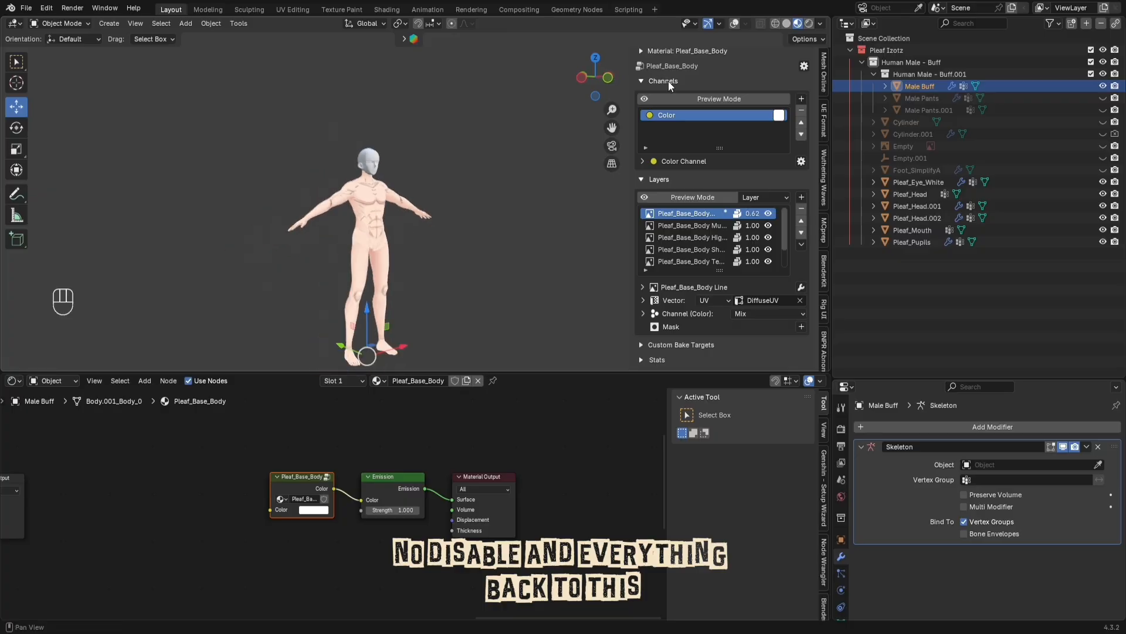
Step: Show the textured body straight from the front and save the file
click(613, 79)
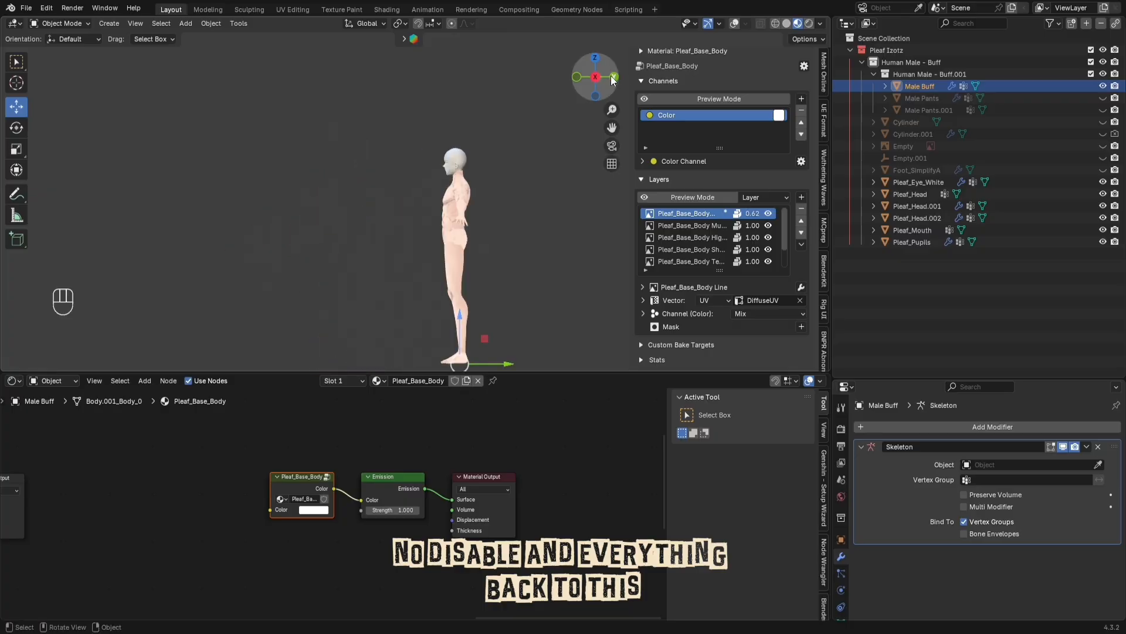
click(577, 77)
scroll(509, 203, up, 4)
shift+middle_drag(499, 202, 494, 109)
scroll(449, 167, down, 3)
shift+middle_drag(447, 168, 447, 159)
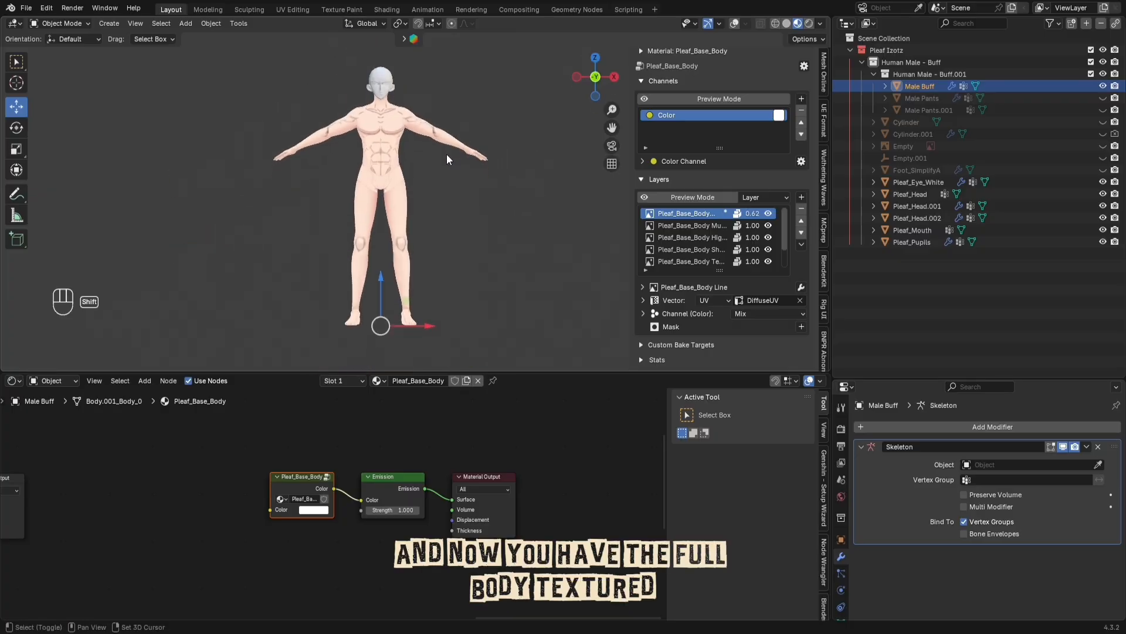
scroll(411, 188, up, 2)
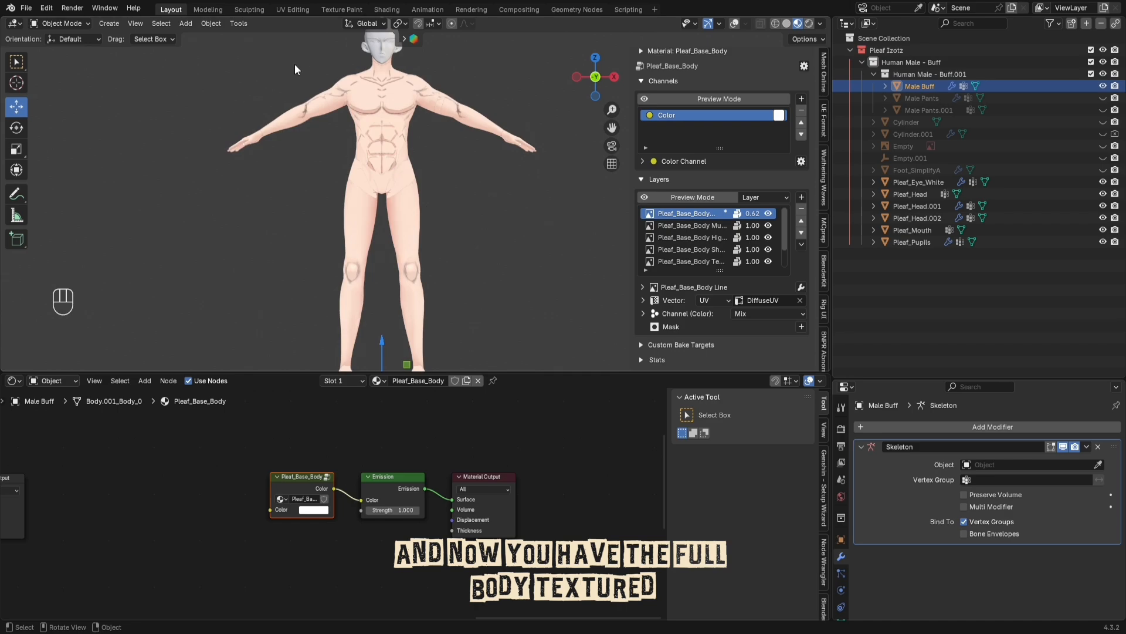
click(23, 9)
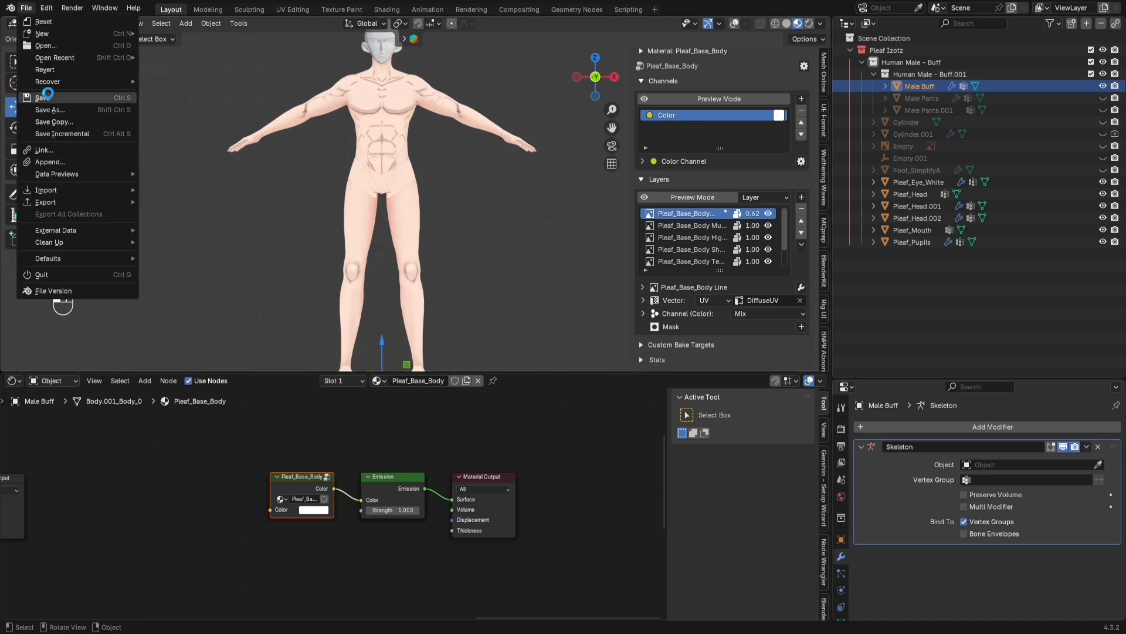
click(48, 95)
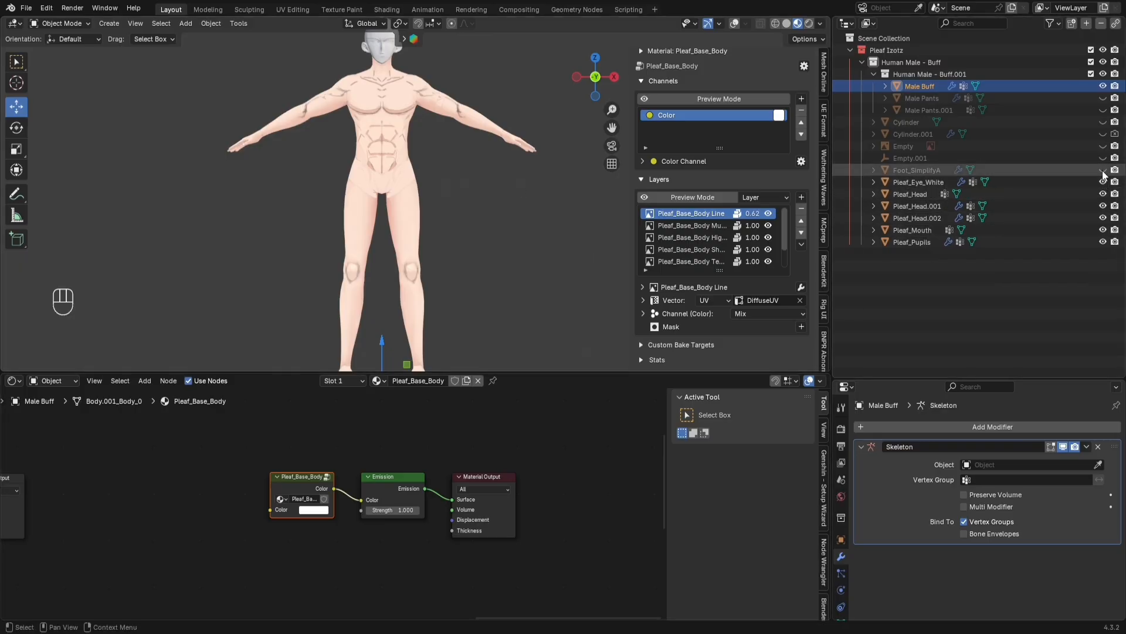
Step: Preview the body with Cylinder, Cylinder.001, Male Pants and Male Pants.001 unhidden, and hide all four again
click(1103, 133)
click(1103, 122)
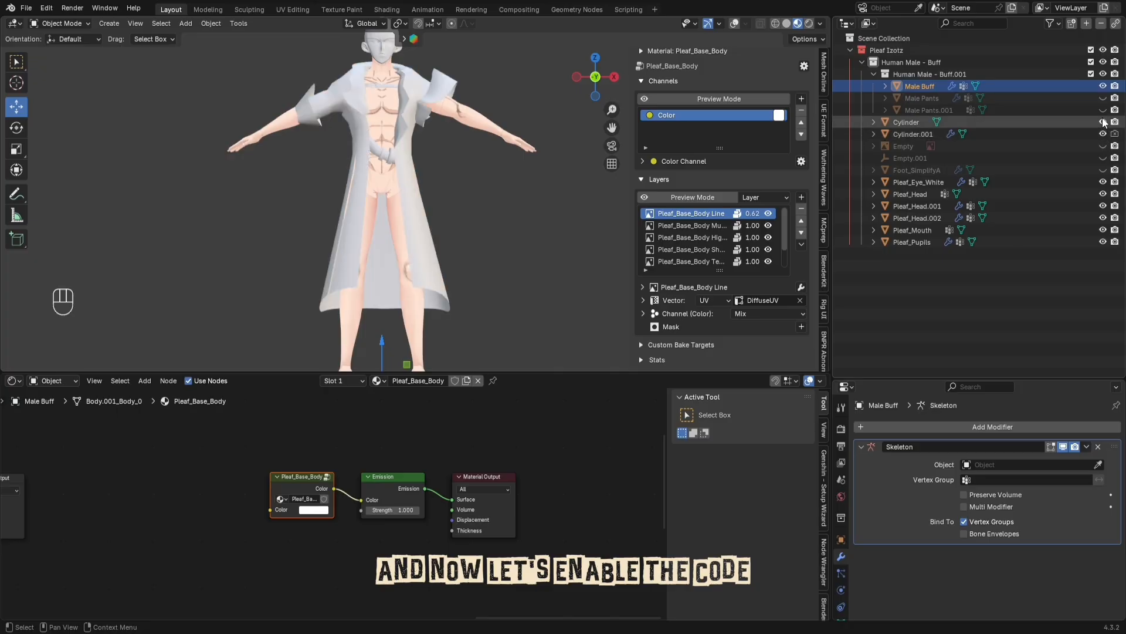
click(1103, 110)
click(1103, 97)
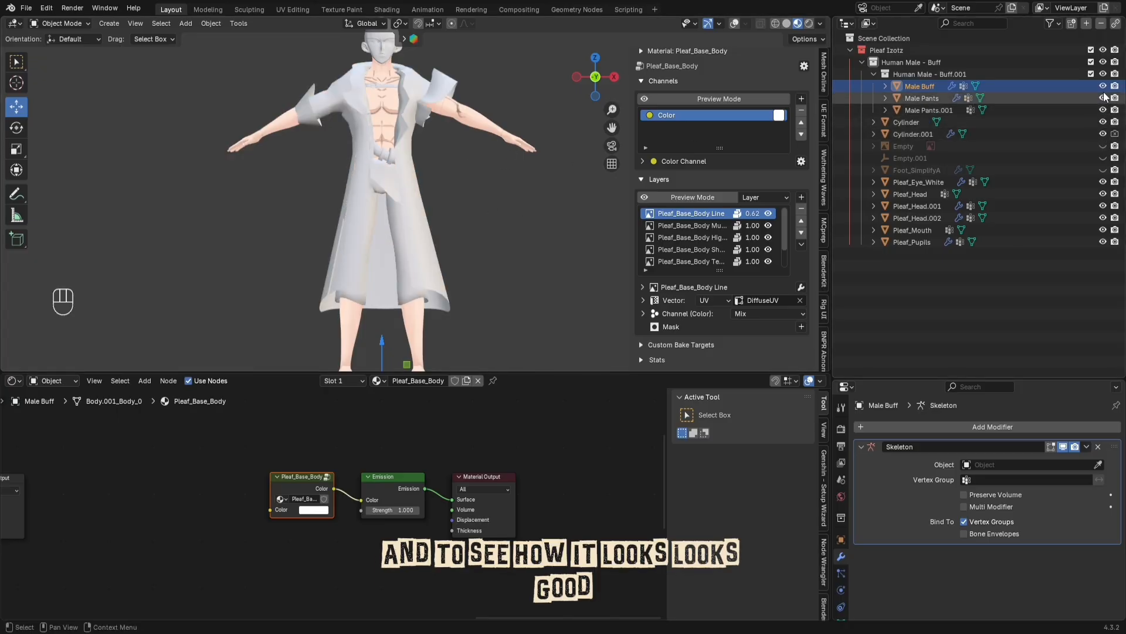
click(1103, 98)
click(1103, 110)
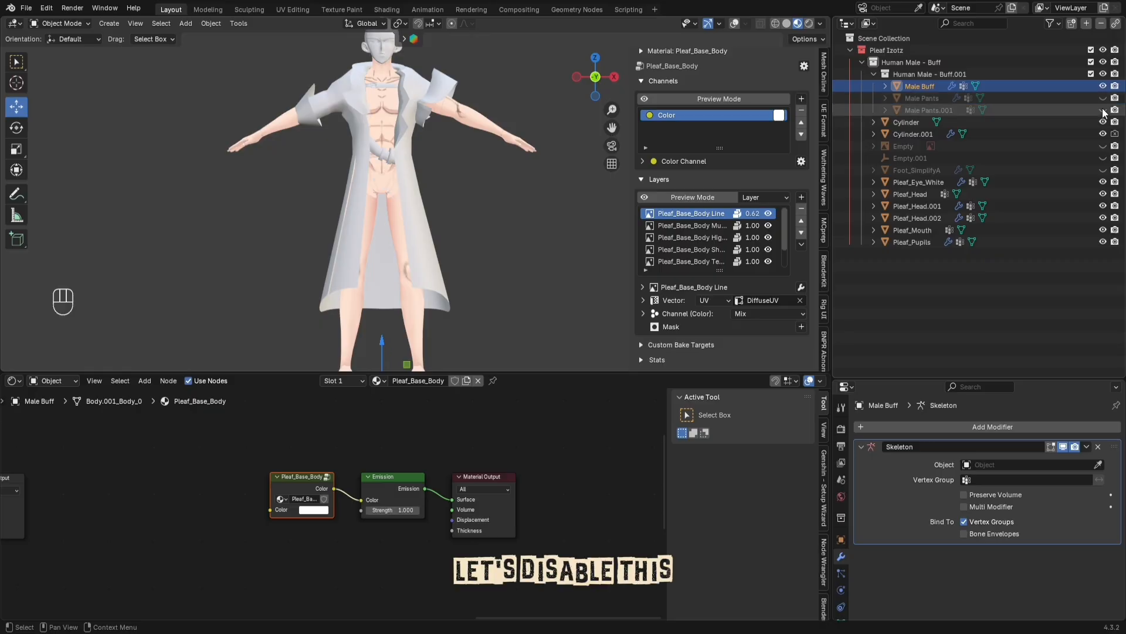
click(1103, 122)
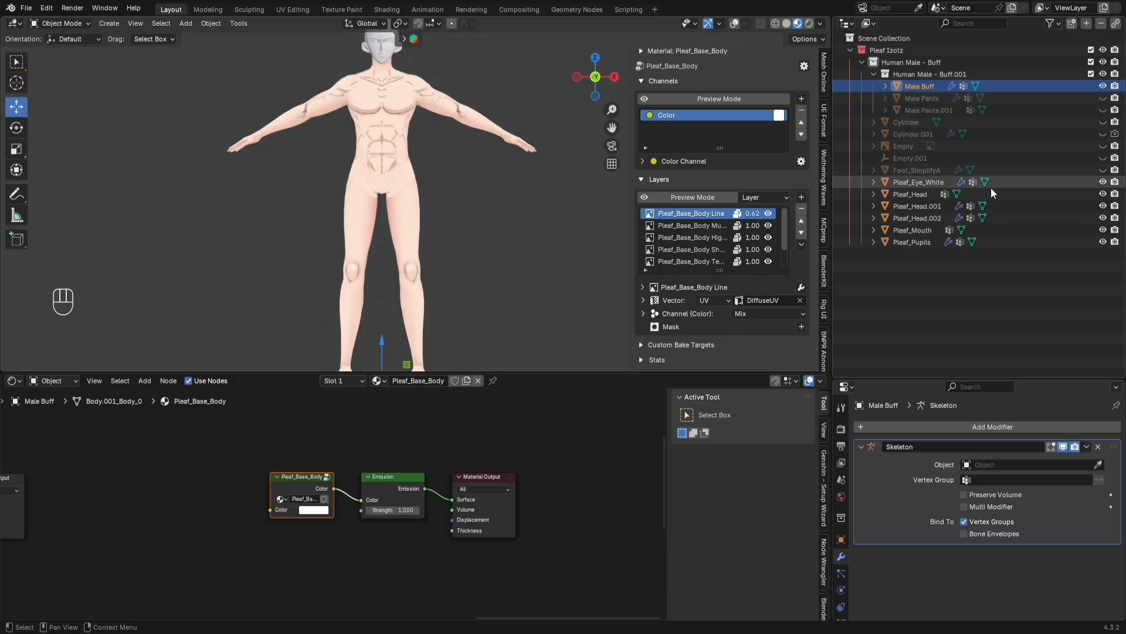
scroll(358, 255, up, 2)
scroll(358, 255, down, 4)
scroll(358, 254, up, 3)
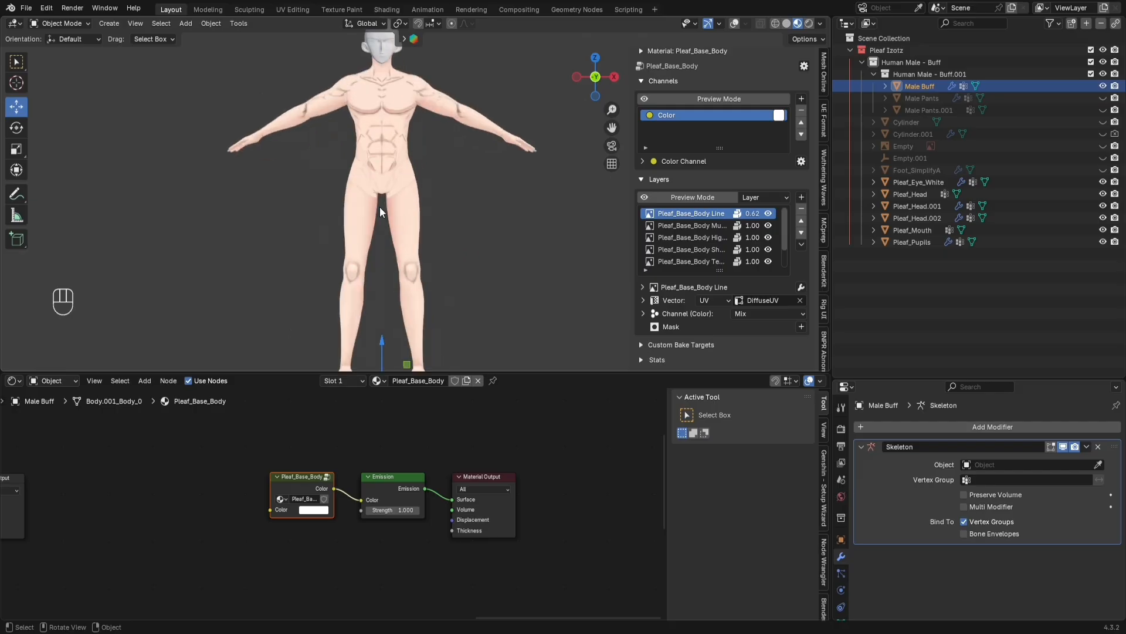
scroll(392, 250, up, 2)
scroll(439, 131, down, 1)
scroll(439, 140, down, 4)
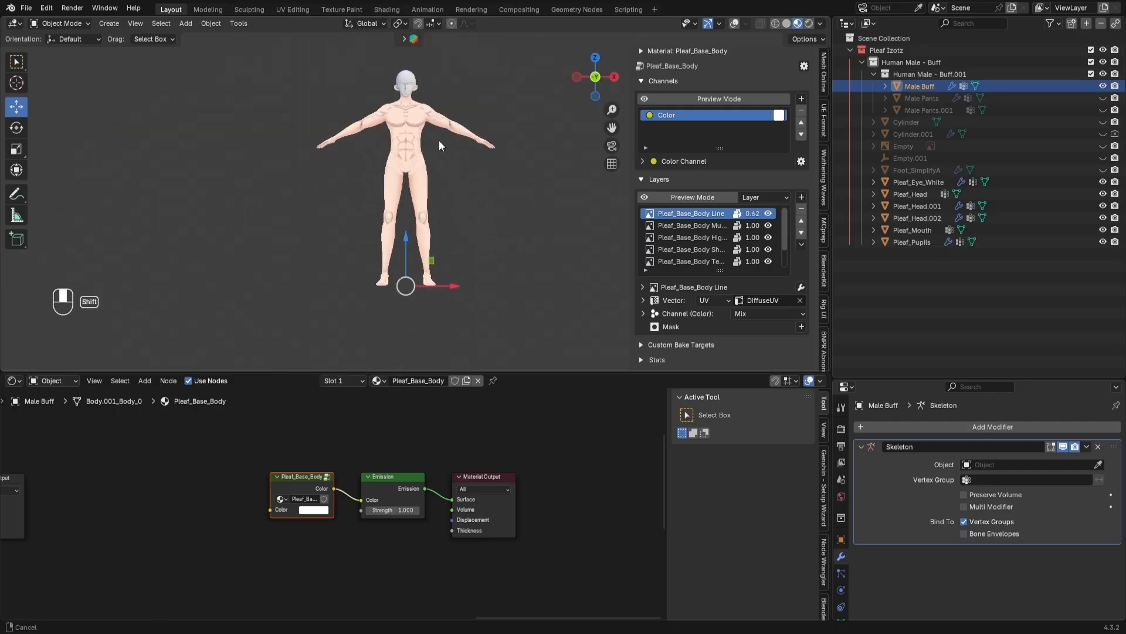
scroll(128, 177, up, 1)
scroll(123, 159, up, 2)
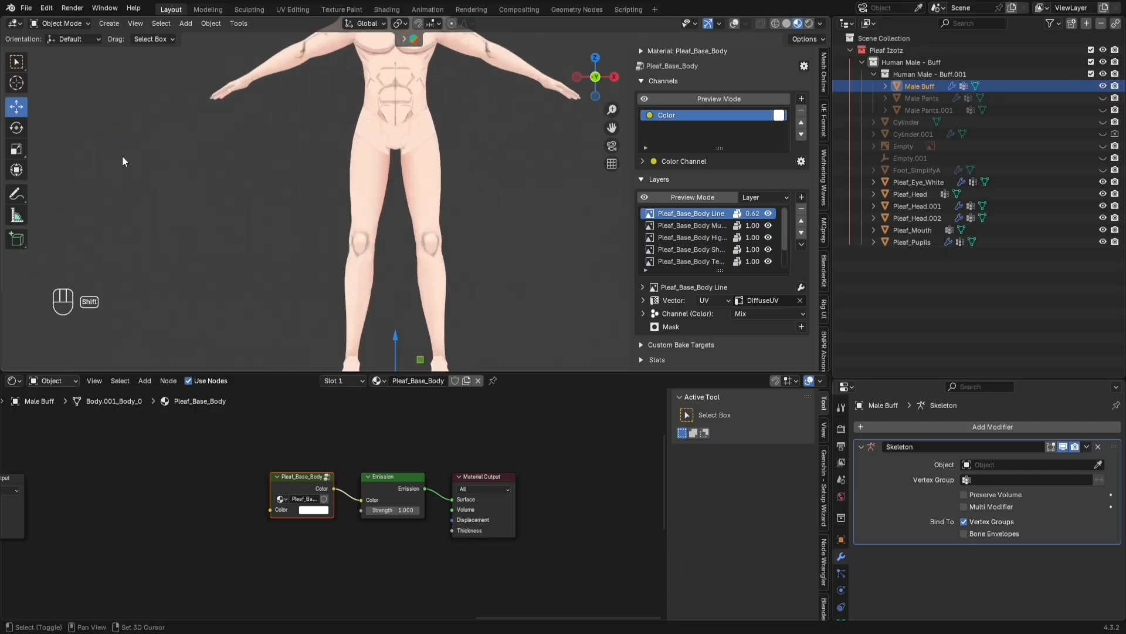